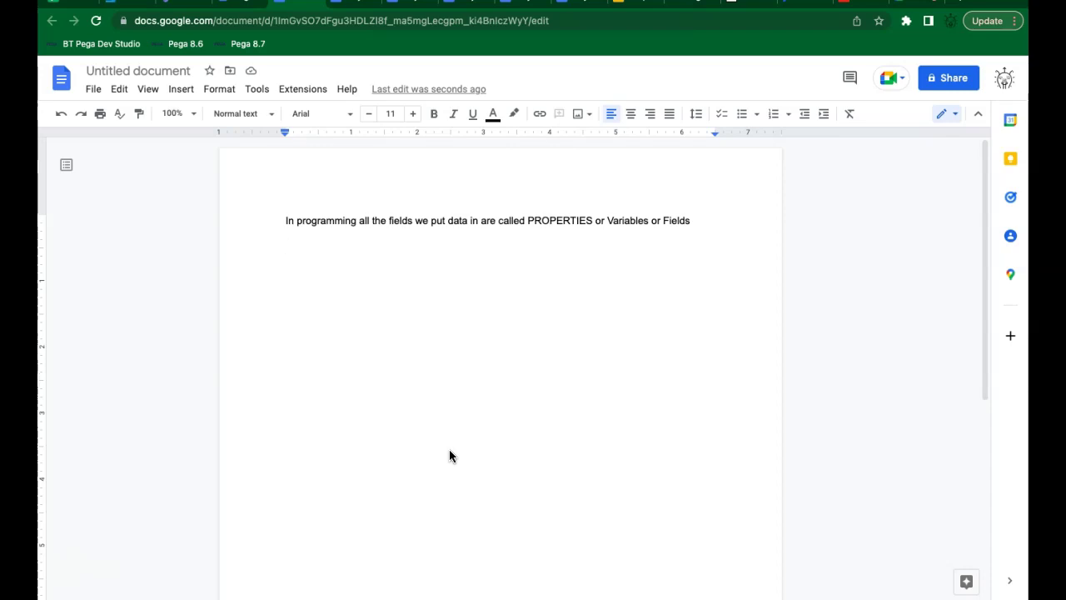
# Add the line "Data Model – is a category in pega" below the sentence about properties, variables and fields.
pyautogui.write('DAta')
pyautogui.press('BackSpace')
pyautogui.press('BackSpace')
pyautogui.press('BackSpace')
pyautogui.write('ata Model ')
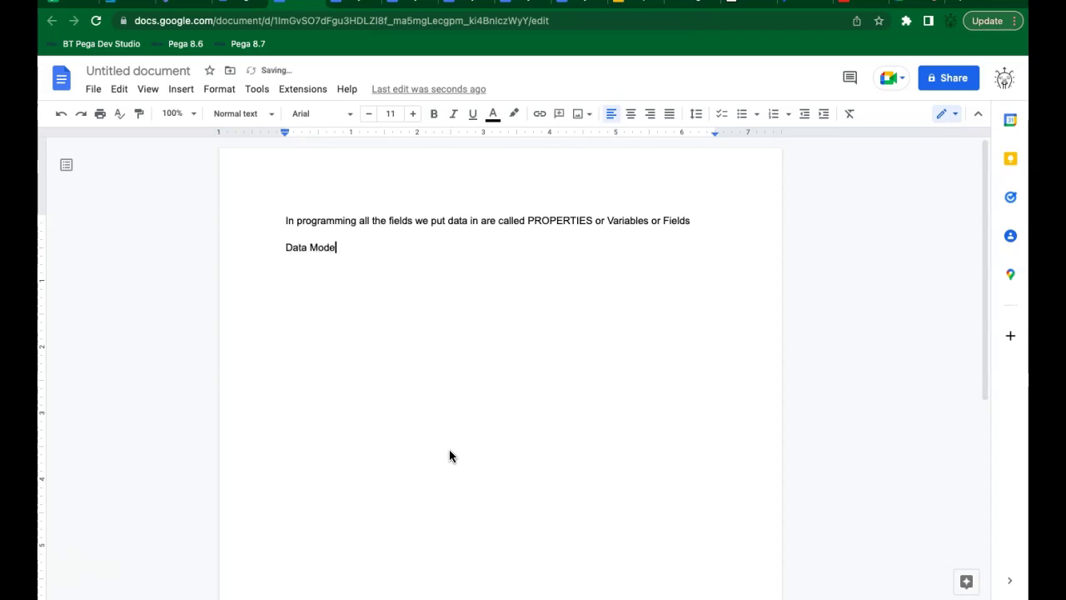
pyautogui.write('-')
pyautogui.press('Return')
pyautogui.press('BackSpace')
pyautogui.write('is a category in pega')
pyautogui.press('Return')
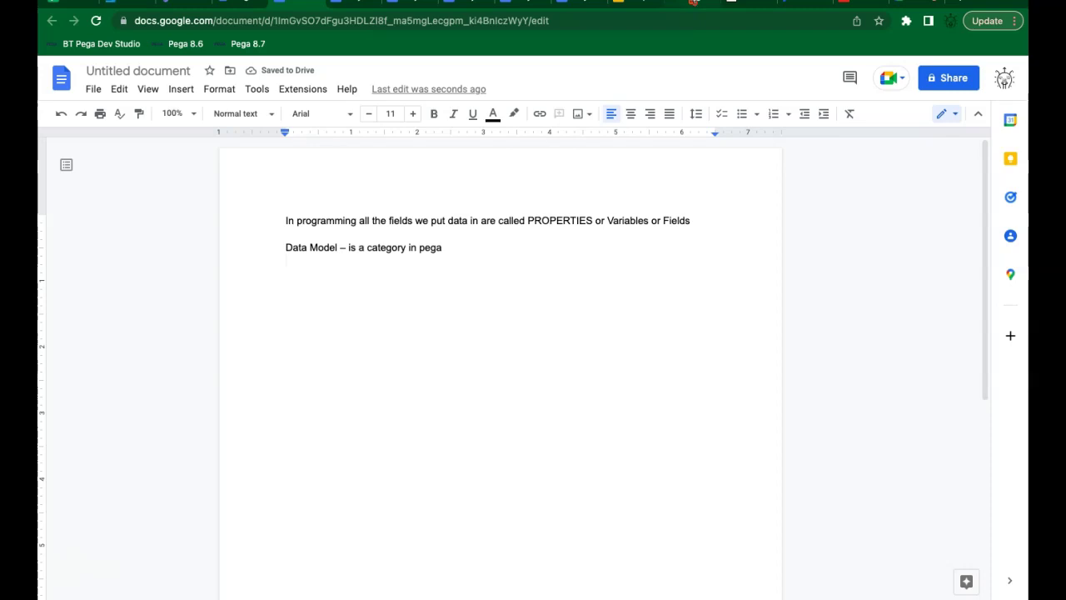
# Switch to Pega Dev Studio and list the Property rule instances from the Data Model category of the records.
pyautogui.click(700, 4)
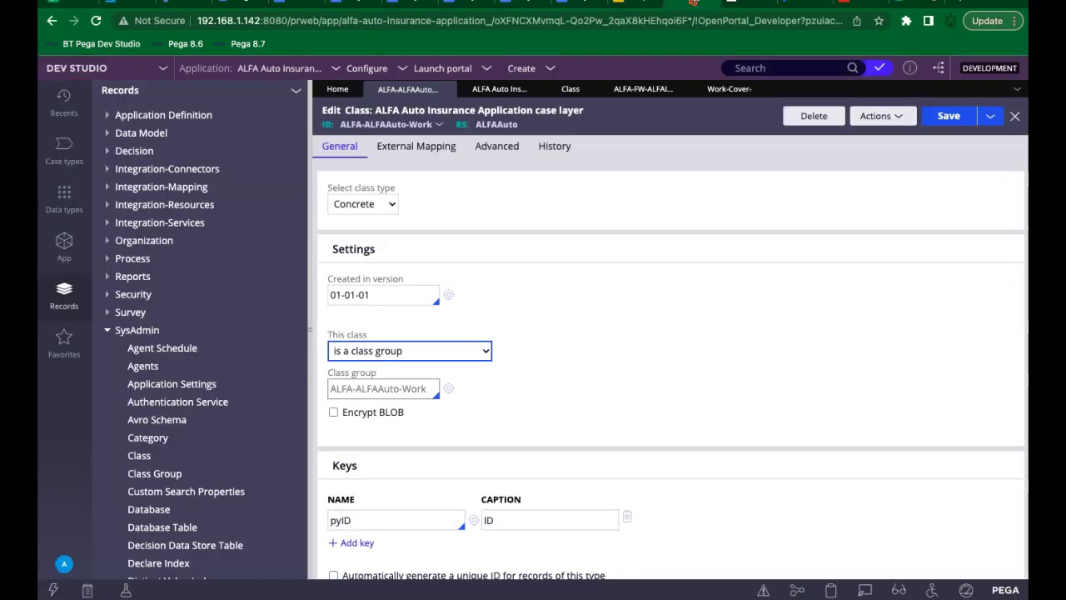
pyautogui.click(63, 150)
pyautogui.click(65, 300)
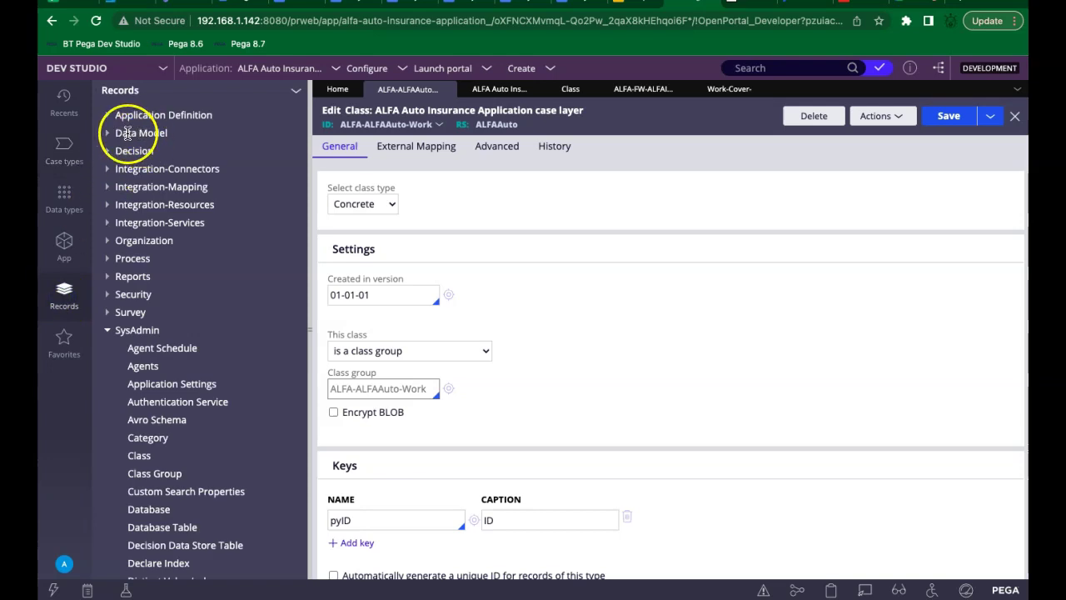
pyautogui.click(127, 133)
pyautogui.click(237, 214)
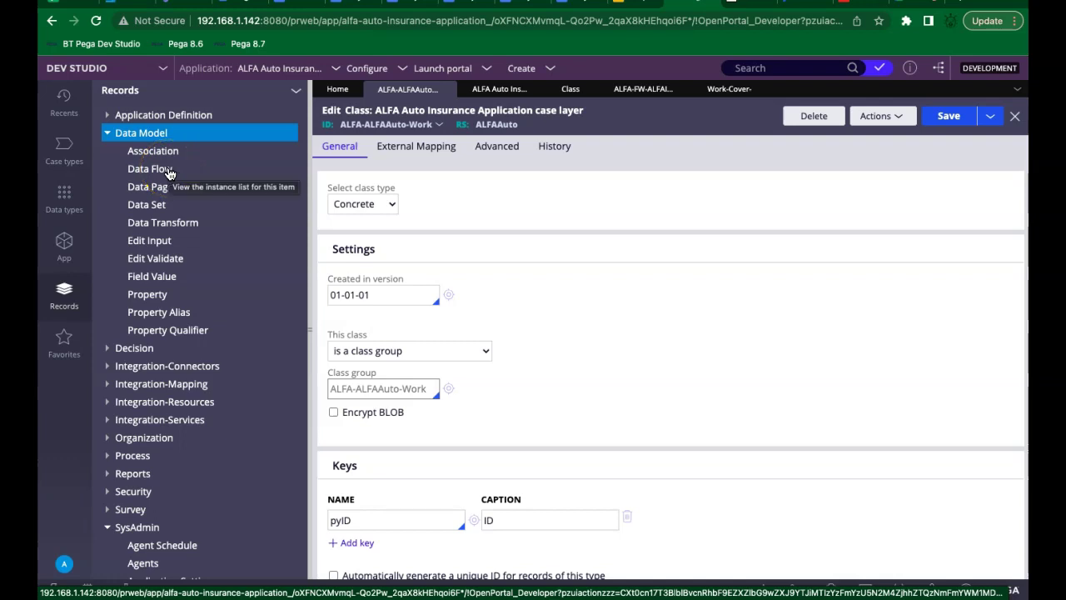
pyautogui.click(140, 134)
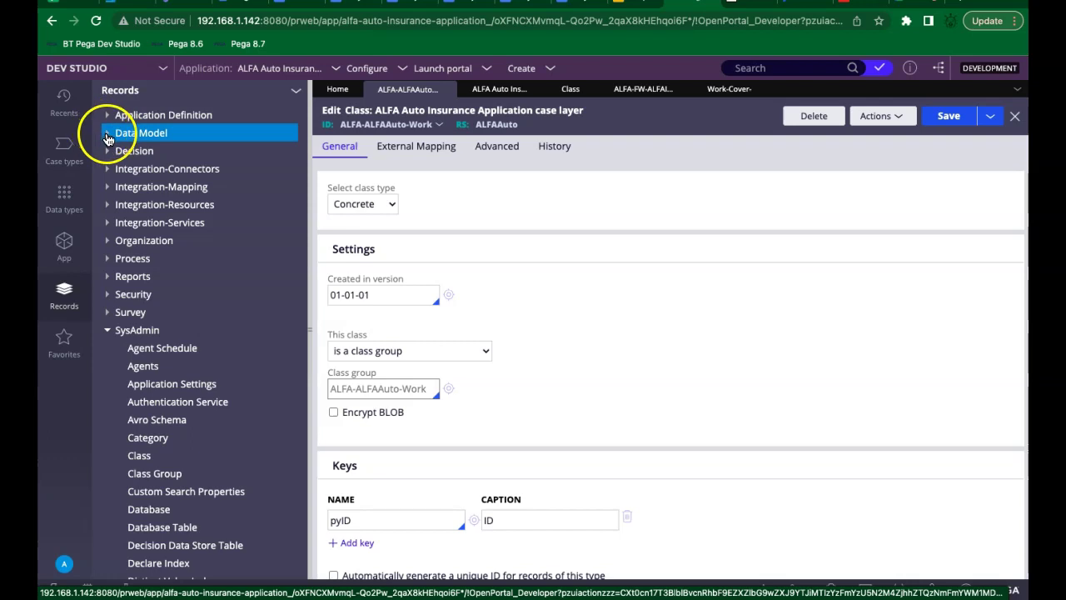
pyautogui.click(106, 139)
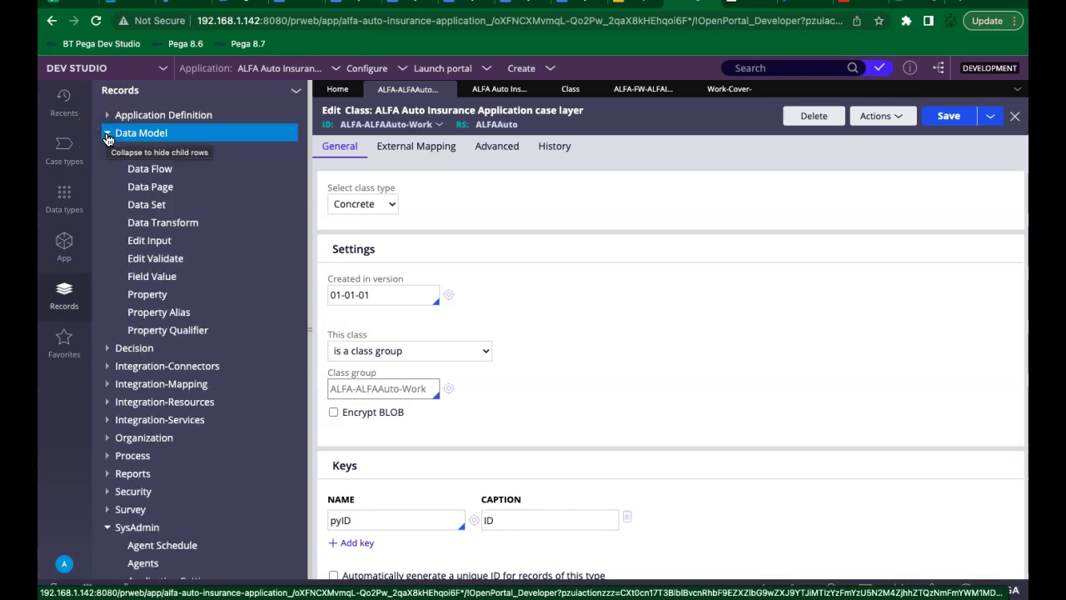
pyautogui.click(142, 295)
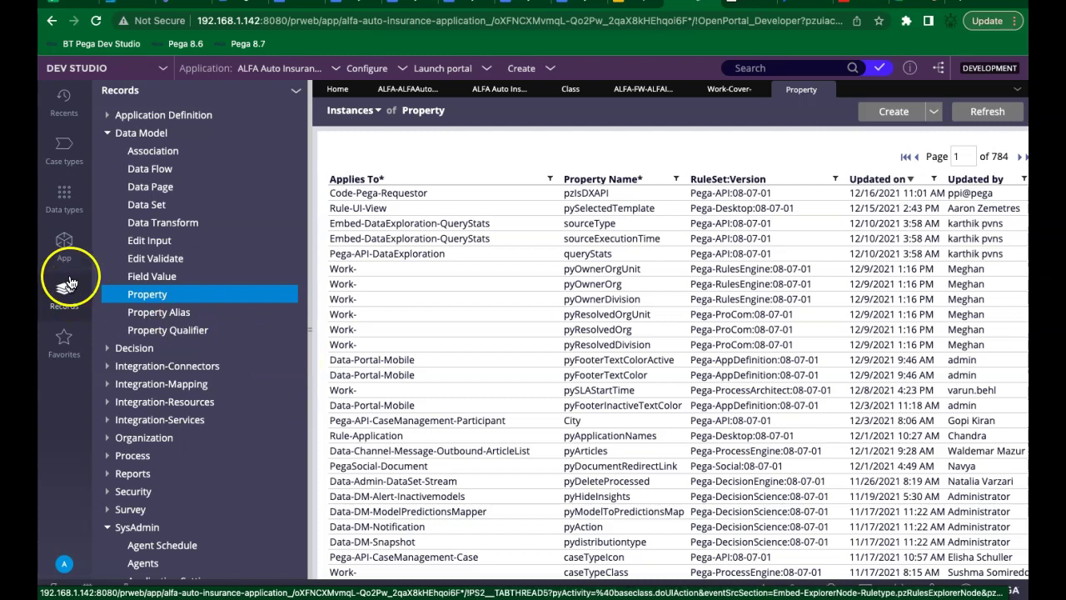
# View the ALFA-ALFAAuto-Work class in the data designer from the application's class list.
pyautogui.click(65, 250)
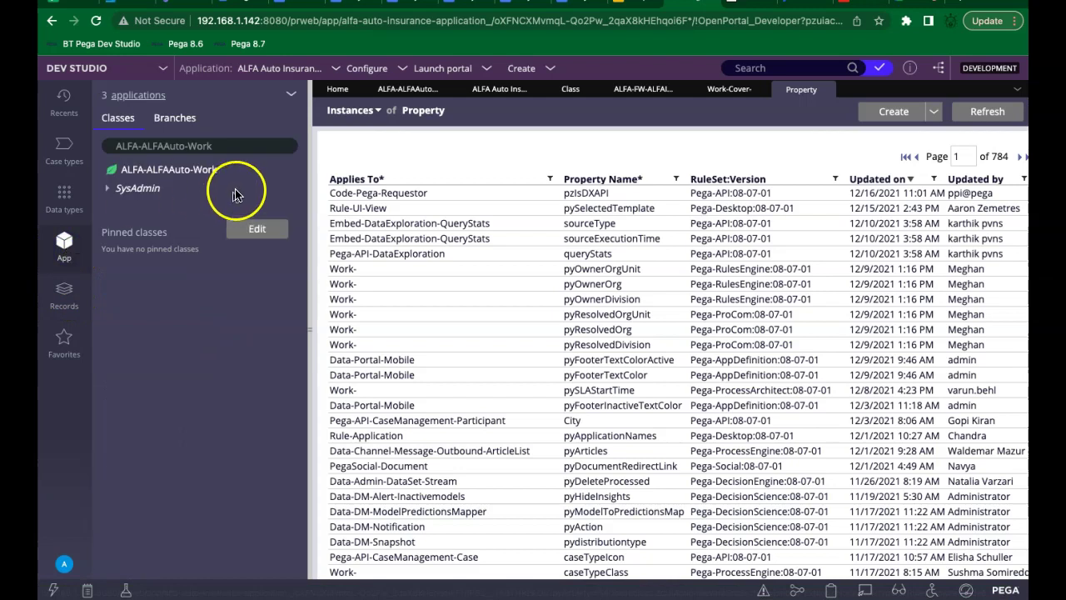
pyautogui.rightClick(185, 172)
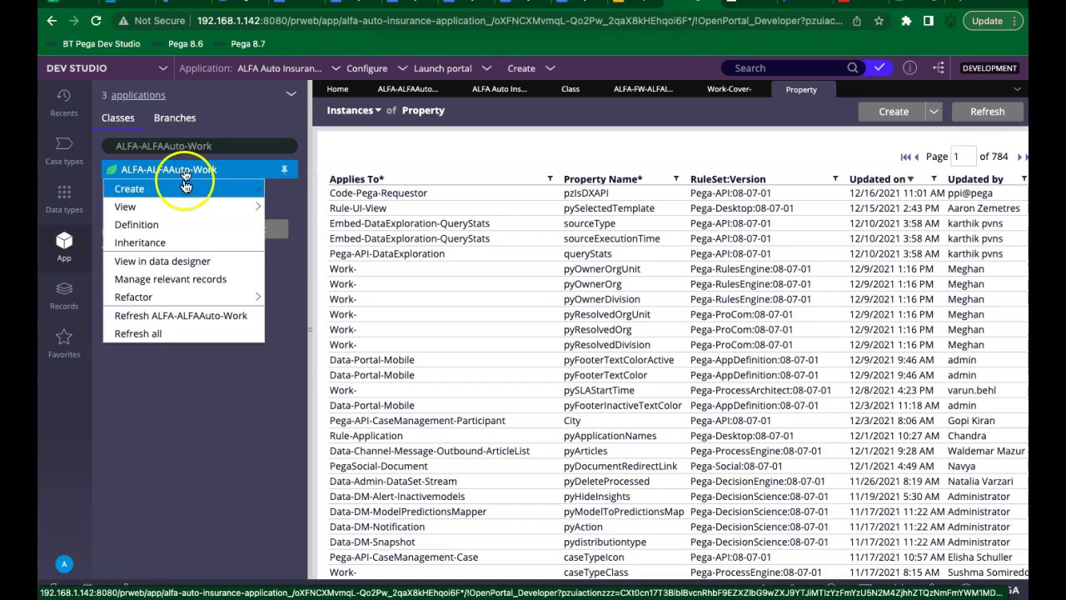
pyautogui.click(163, 261)
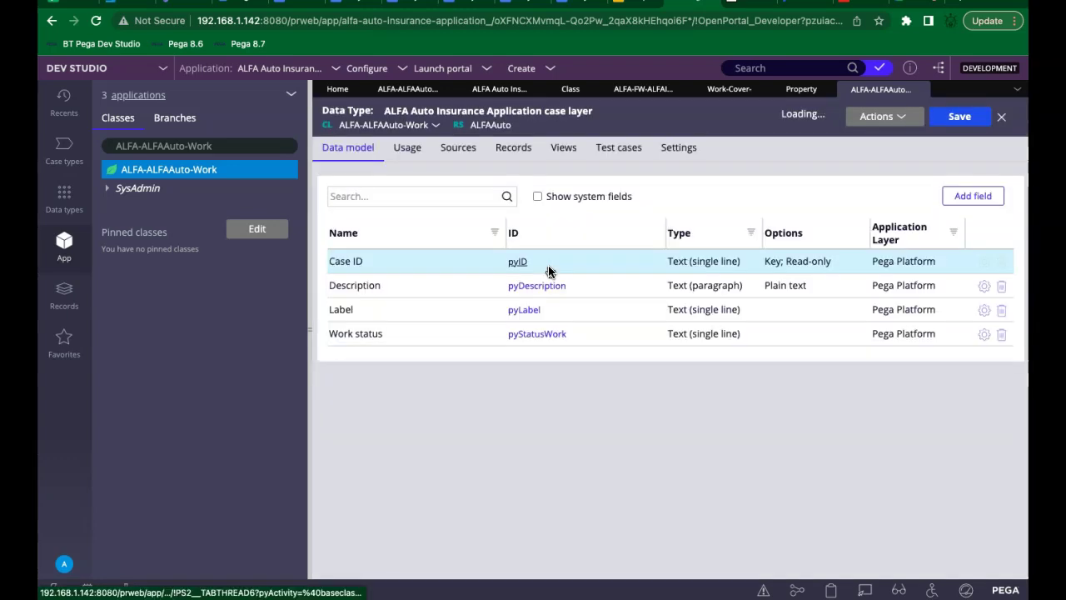
# Switch to the Java editor and highlight the String type of the color property in Car.java.
pyautogui.click(561, 393)
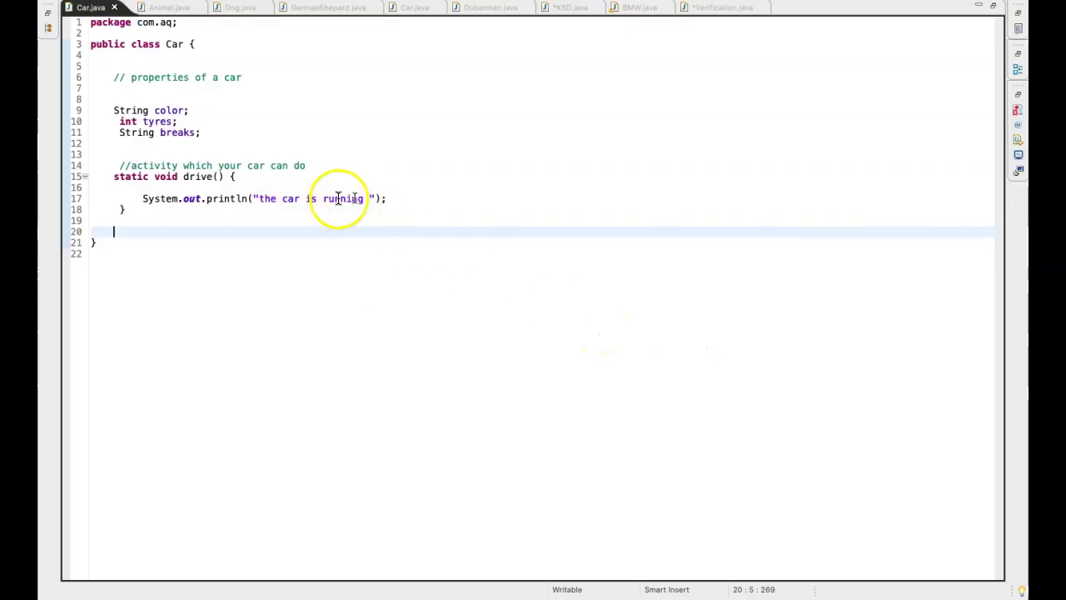
pyautogui.doubleClick(136, 110)
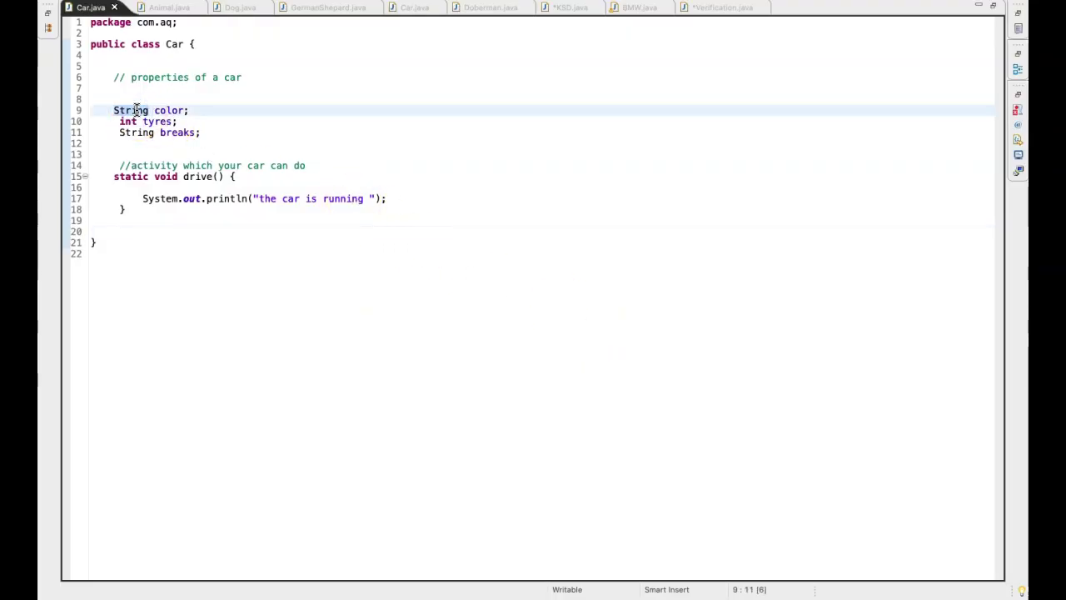
pyautogui.moveTo(135, 110)
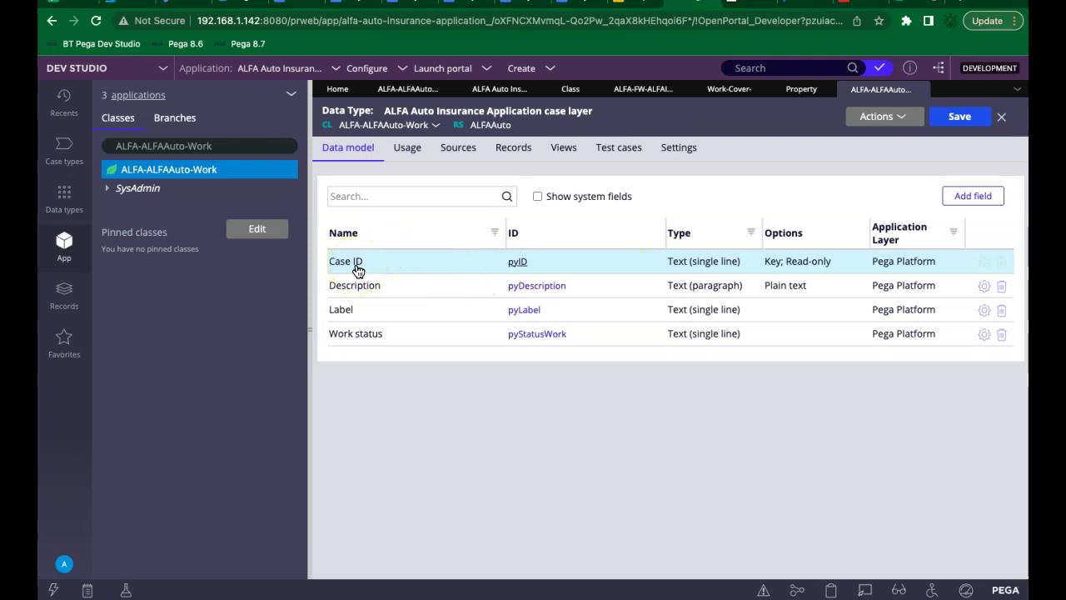
# Back in Pega Dev Studio, open the Case ID property rule pyID and view its XML.
pyautogui.click(517, 261)
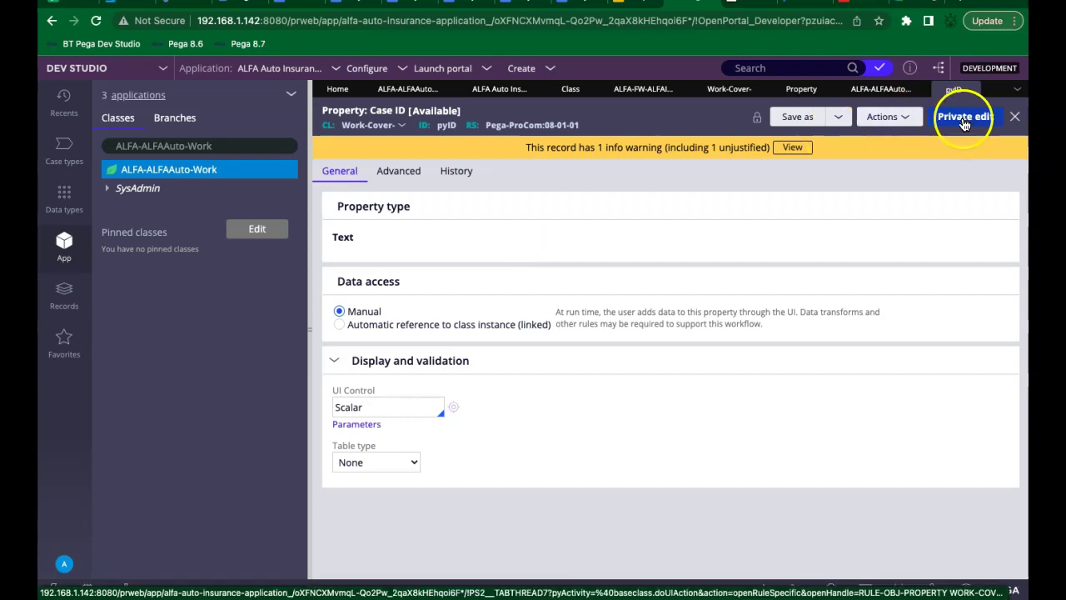
pyautogui.click(902, 117)
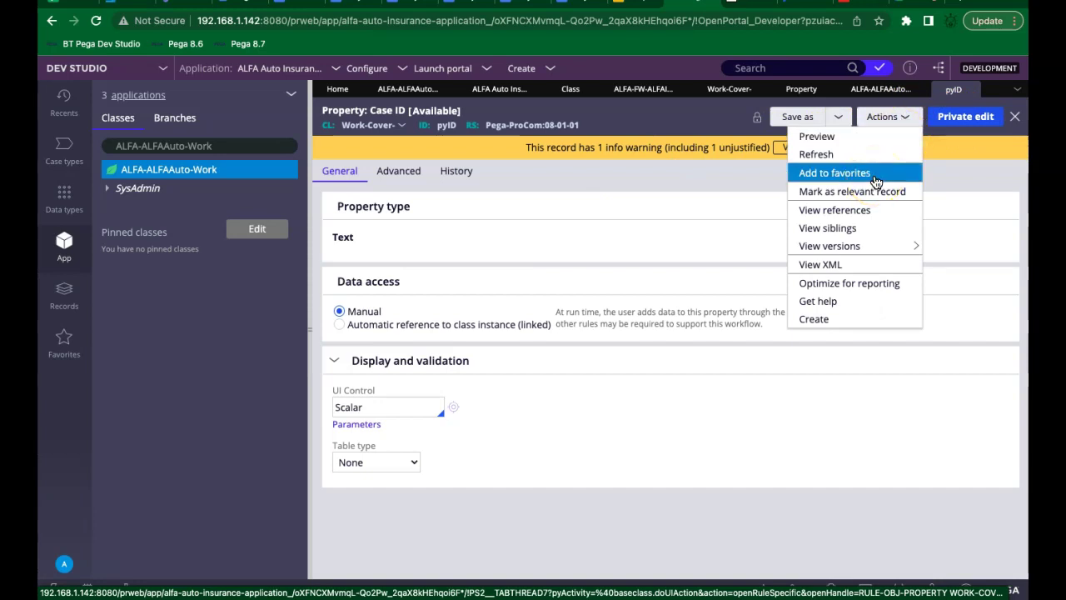
pyautogui.click(657, 225)
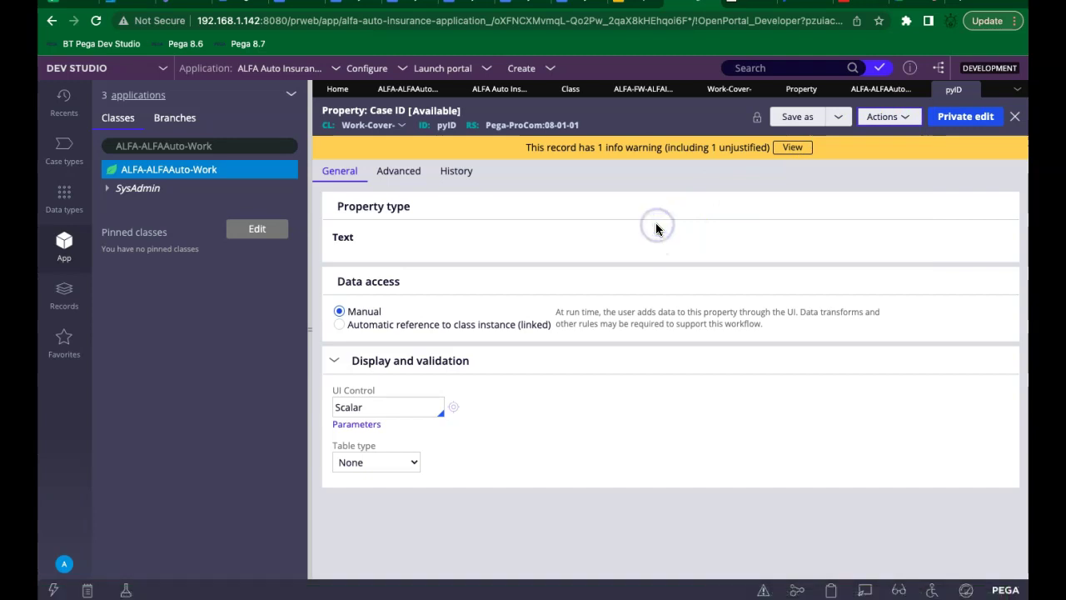
pyautogui.click(890, 117)
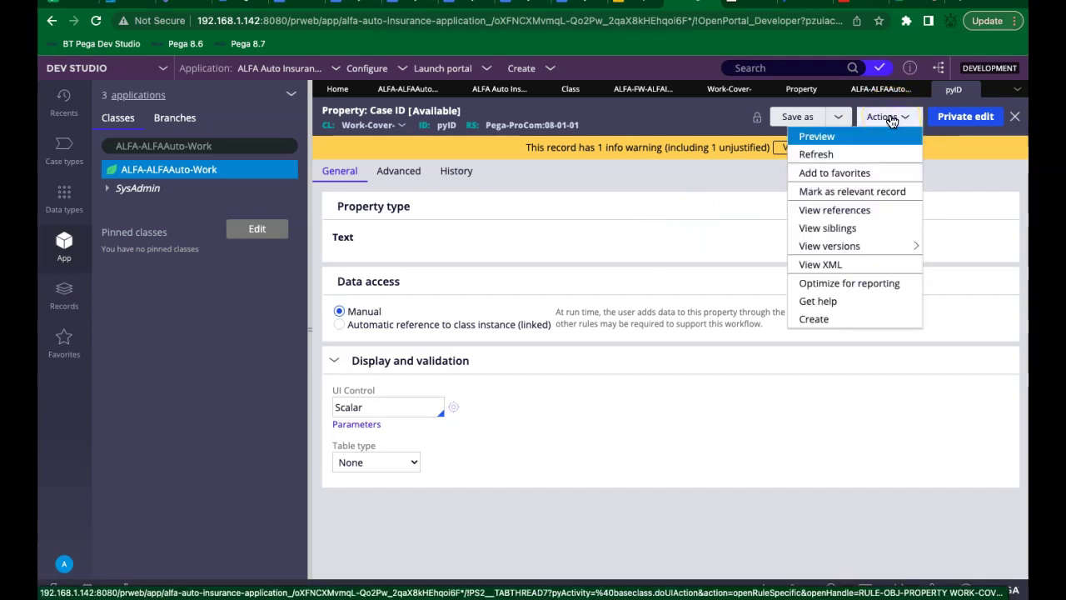
pyautogui.click(832, 272)
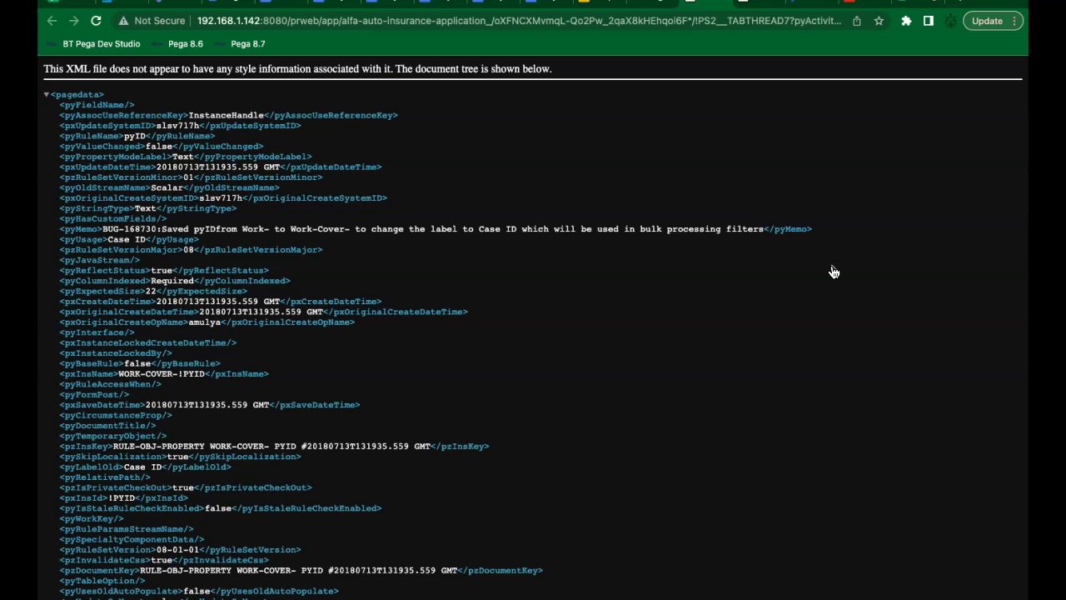
# Search the XML for "pxobjclass" and highlight the line holding the rule's object class.
pyautogui.hotkey('ctrl', 'f')
pyautogui.write('pxobj')
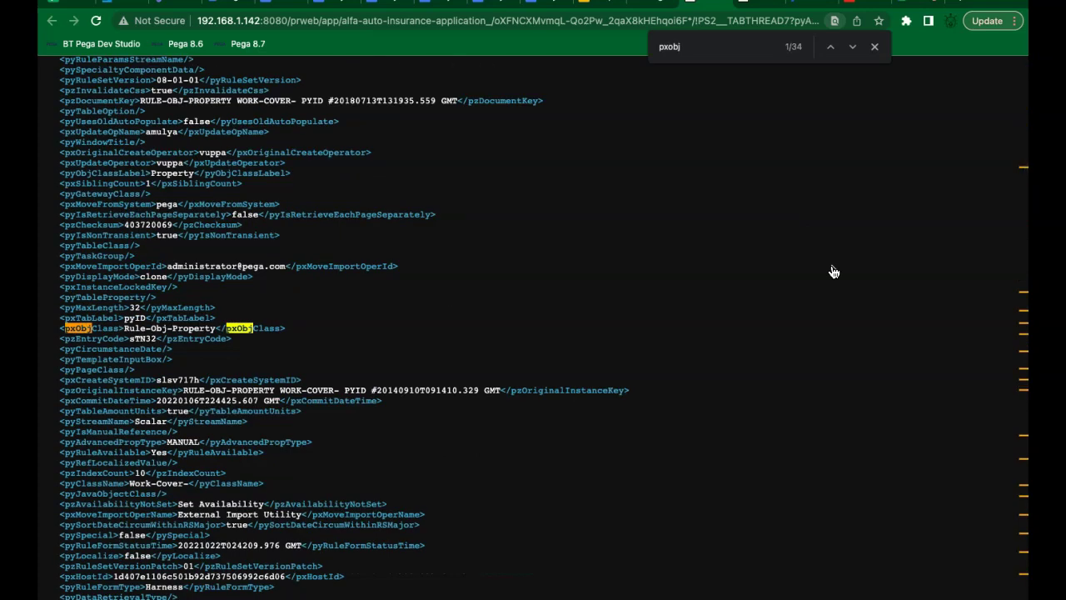
pyautogui.write('class')
pyautogui.click(798, 286)
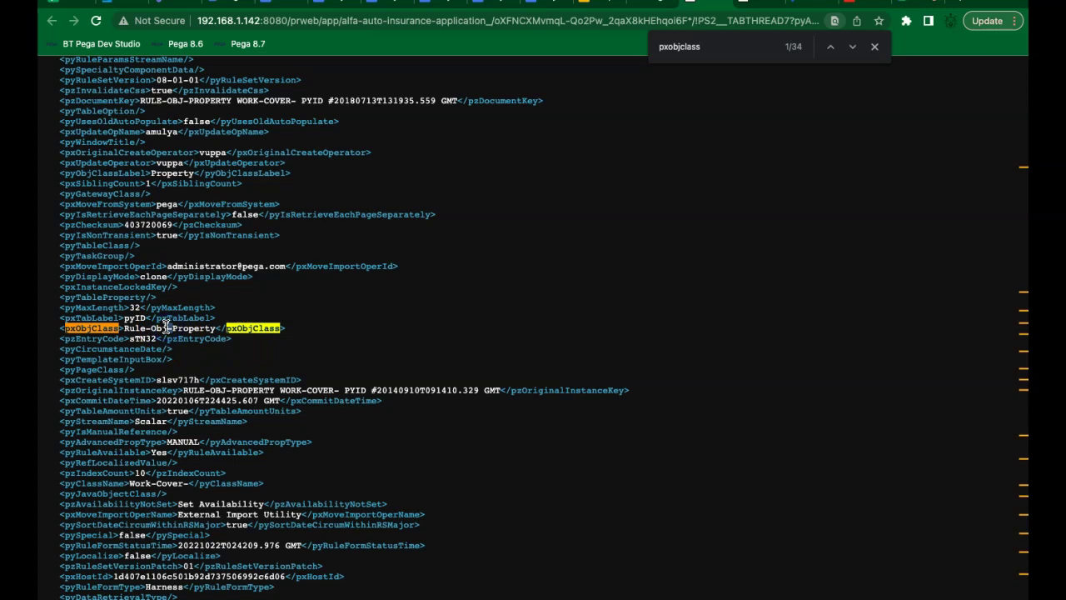
pyautogui.tripleClick(116, 329)
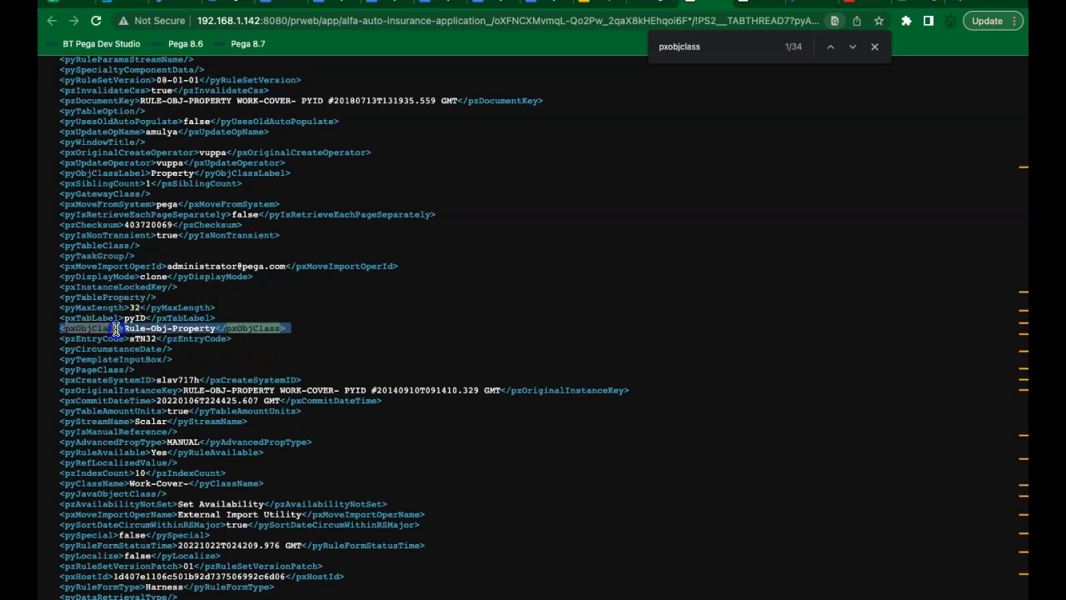
pyautogui.click(186, 331)
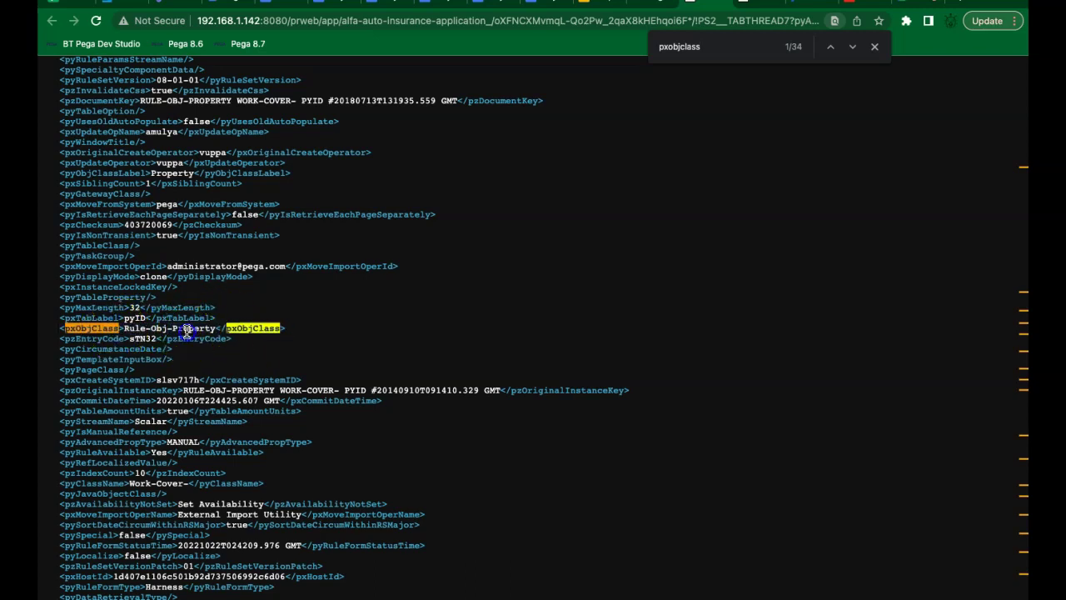
pyautogui.tripleClick(187, 331)
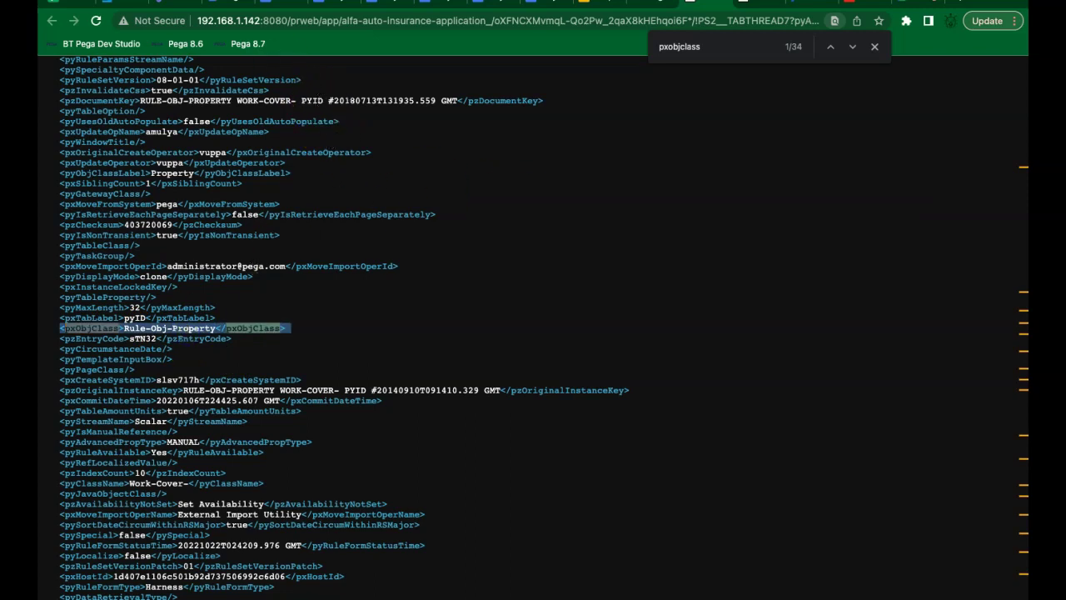
# In the Google Docs notes, add the line "Any property rule in pega belongs to Rule-Obj-Property class" below the Data Model line.
pyautogui.click(276, 2)
pyautogui.press('Return')
pyautogui.press('Return')
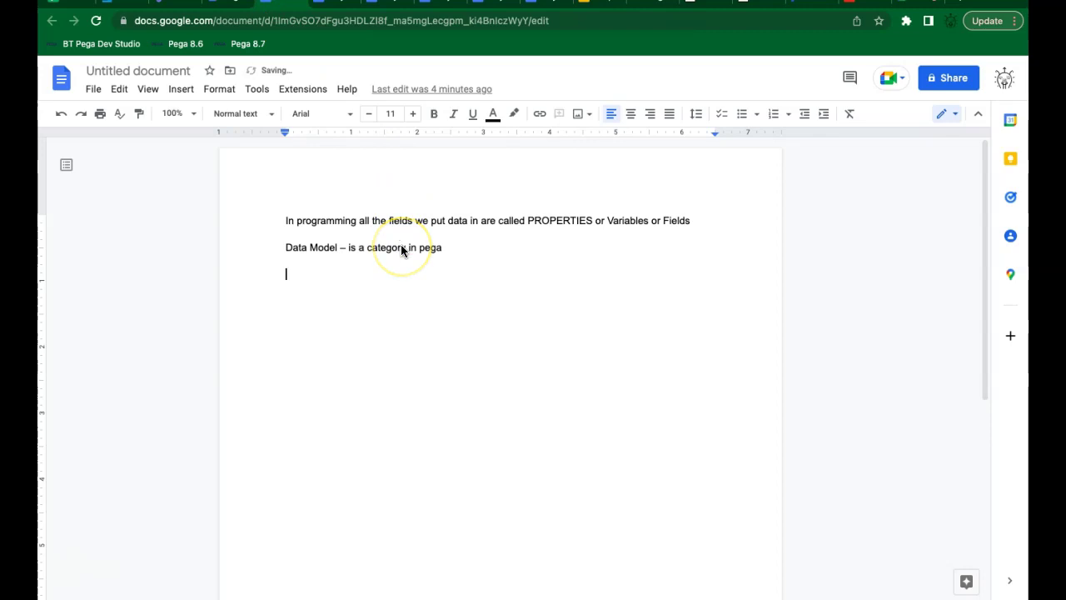
pyautogui.press('Return')
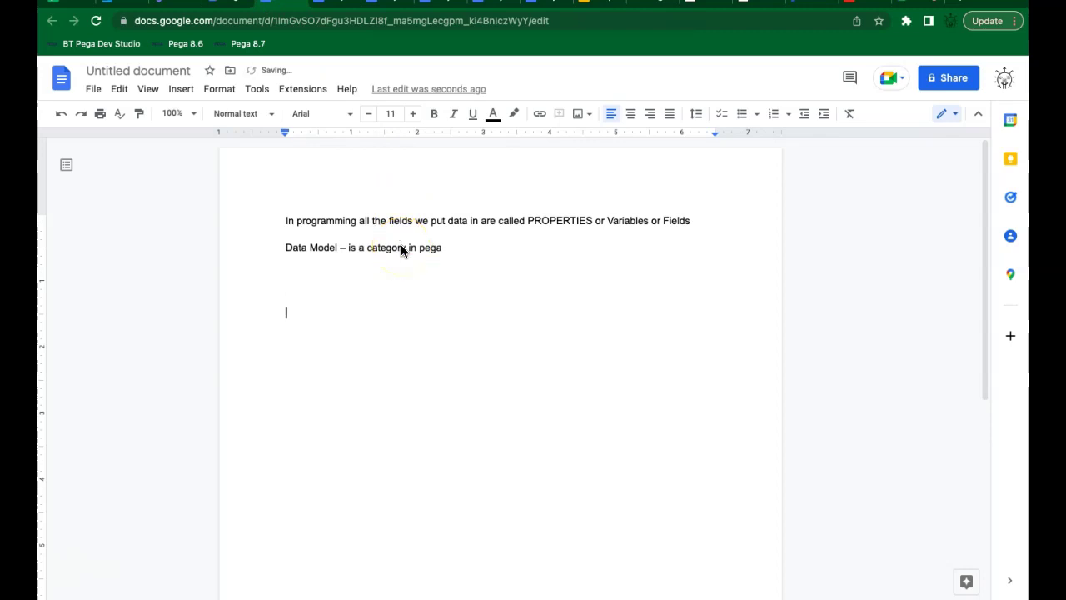
pyautogui.press('BackSpace')
pyautogui.click(458, 248)
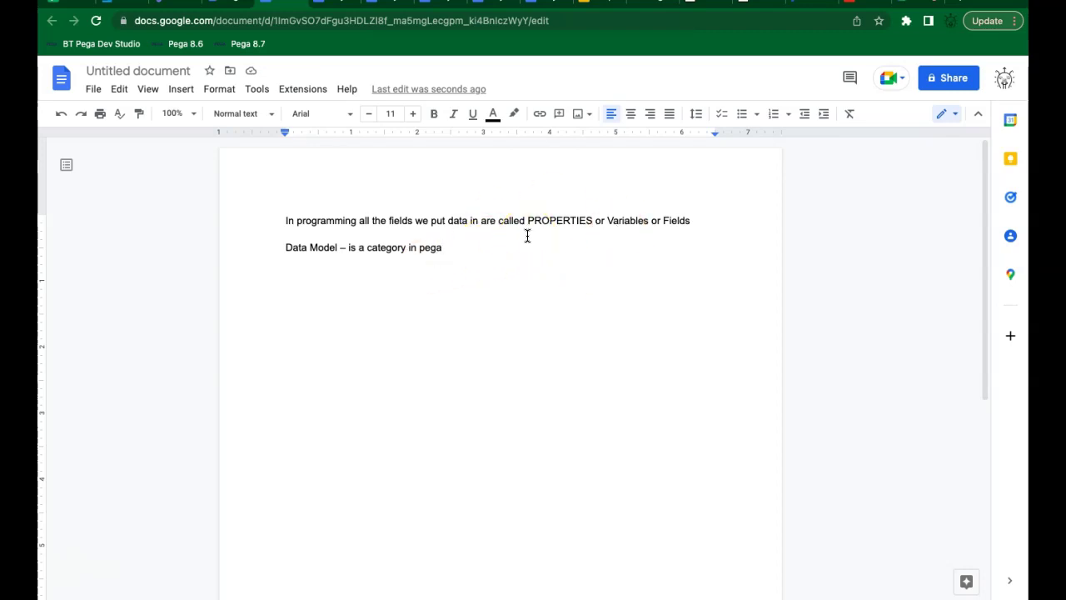
pyautogui.press('Return')
pyautogui.write('Any property rule in pega is')
pyautogui.press('BackSpace')
pyautogui.write('belongs to ')
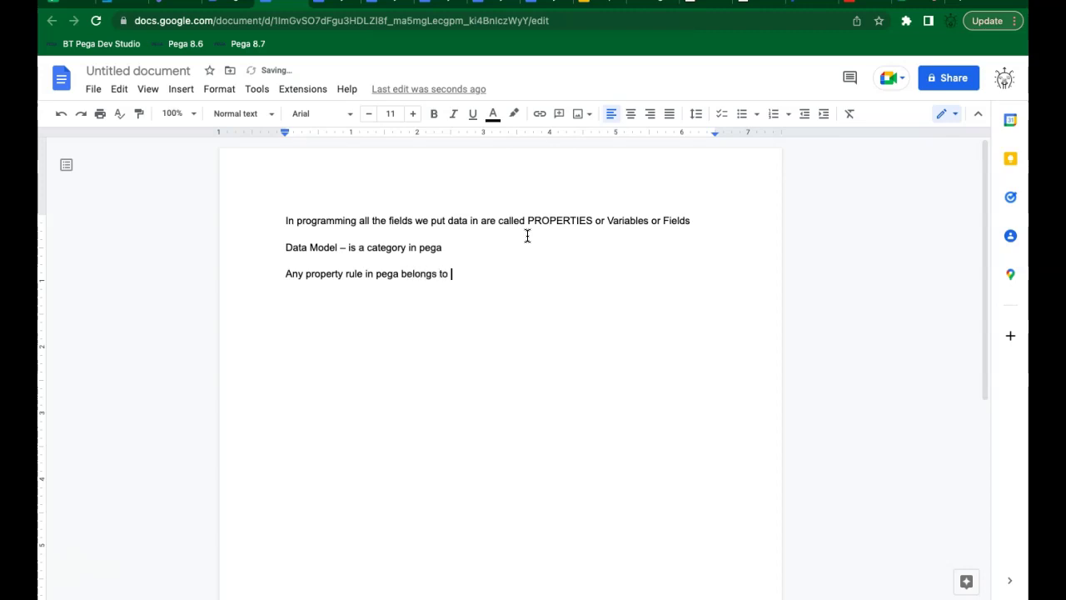
pyautogui.write('Rule- Obj-Property class')
pyautogui.press('Return')
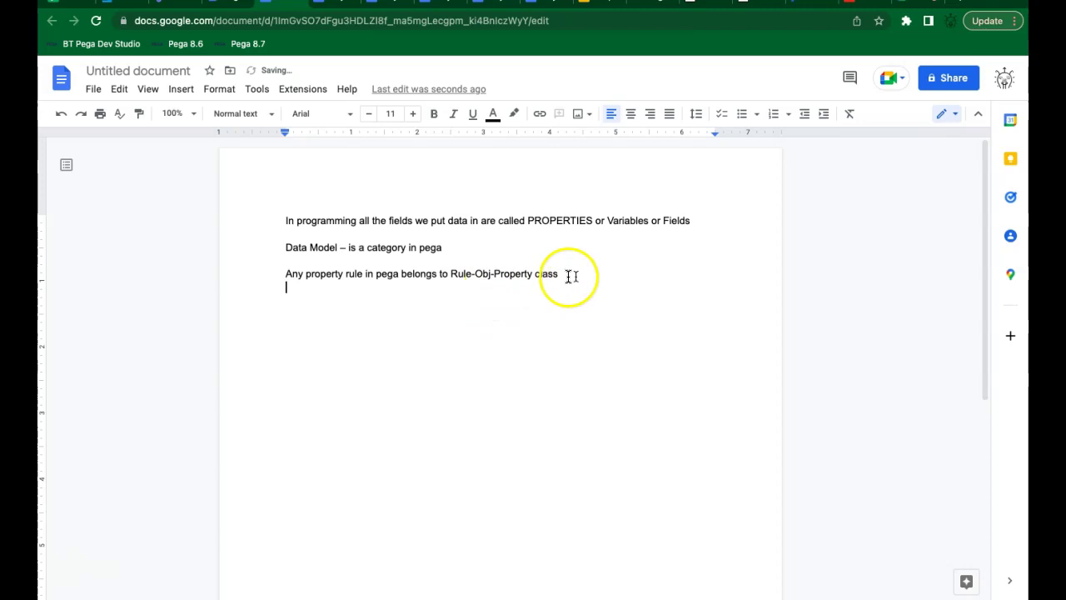
# Insert "/is instance of" after "belongs to" in the property rule note and start a new line below it.
pyautogui.click(446, 274)
pyautogui.write('o/')
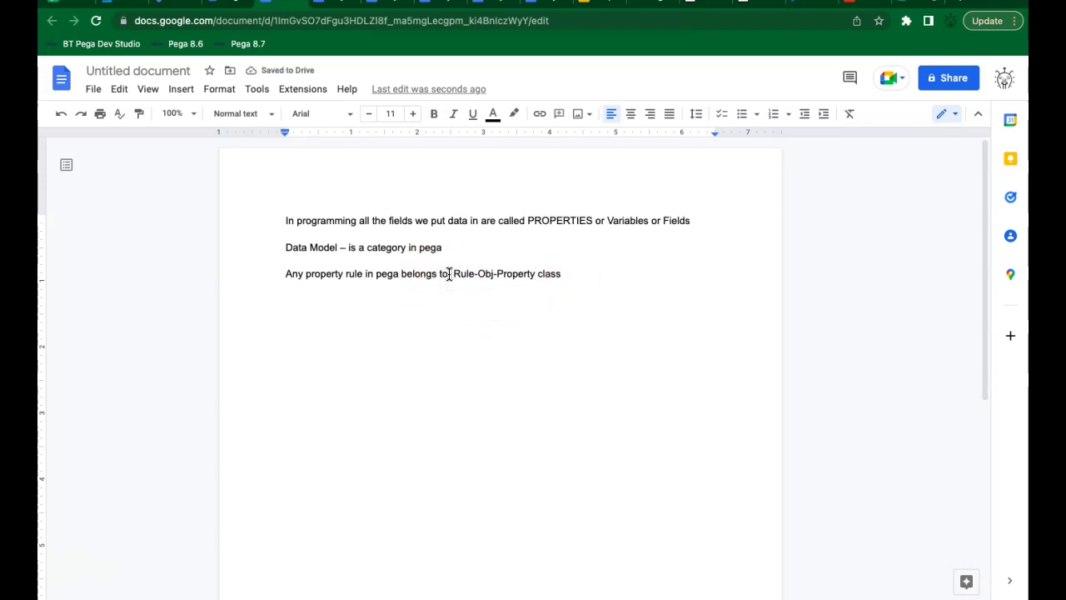
pyautogui.write('is instance o')
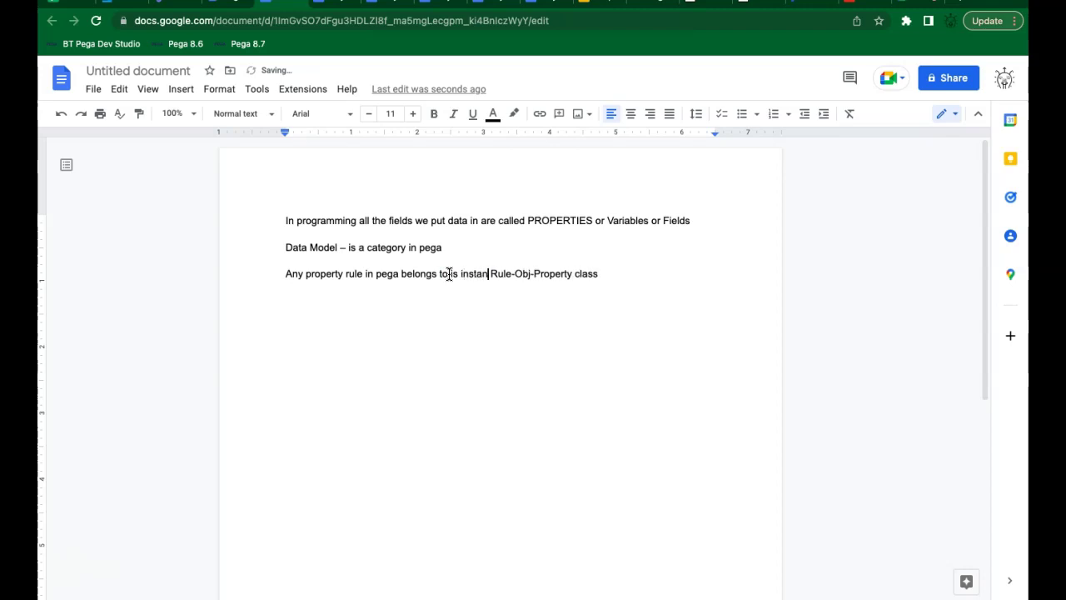
pyautogui.write('f')
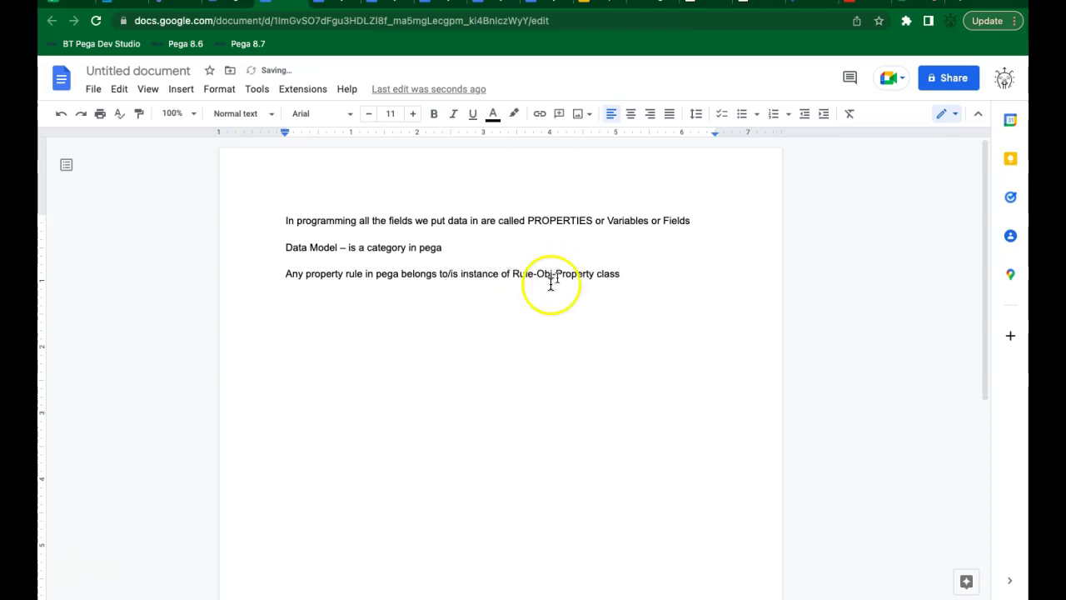
pyautogui.click(635, 273)
pyautogui.press('Return')
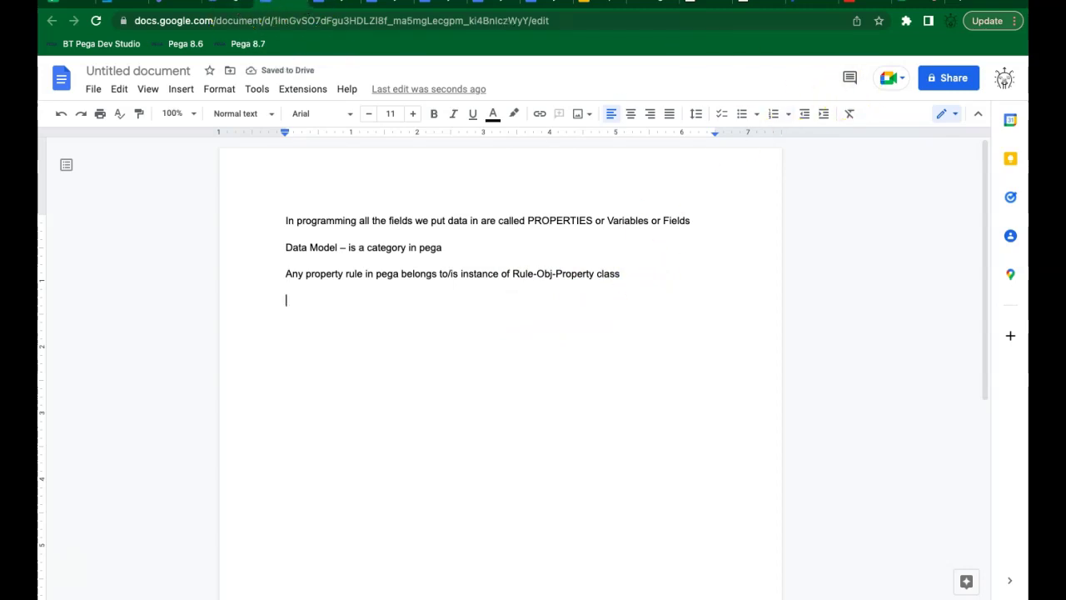
# Return to Pega Dev Studio and show the instance list of the ALFA Auto Insurance Application case layer.
pyautogui.click(656, 3)
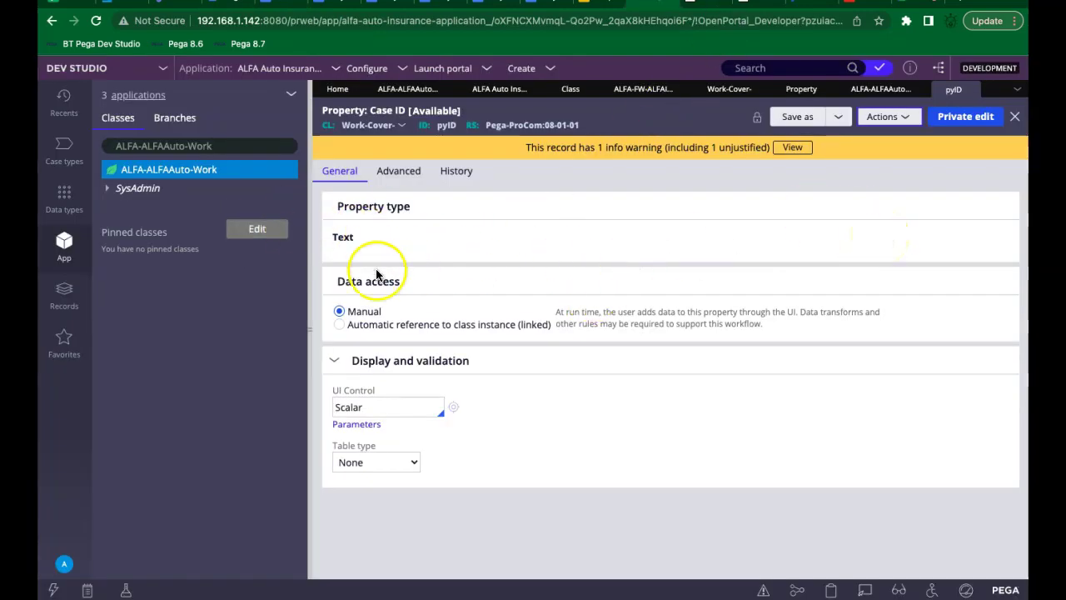
pyautogui.click(501, 91)
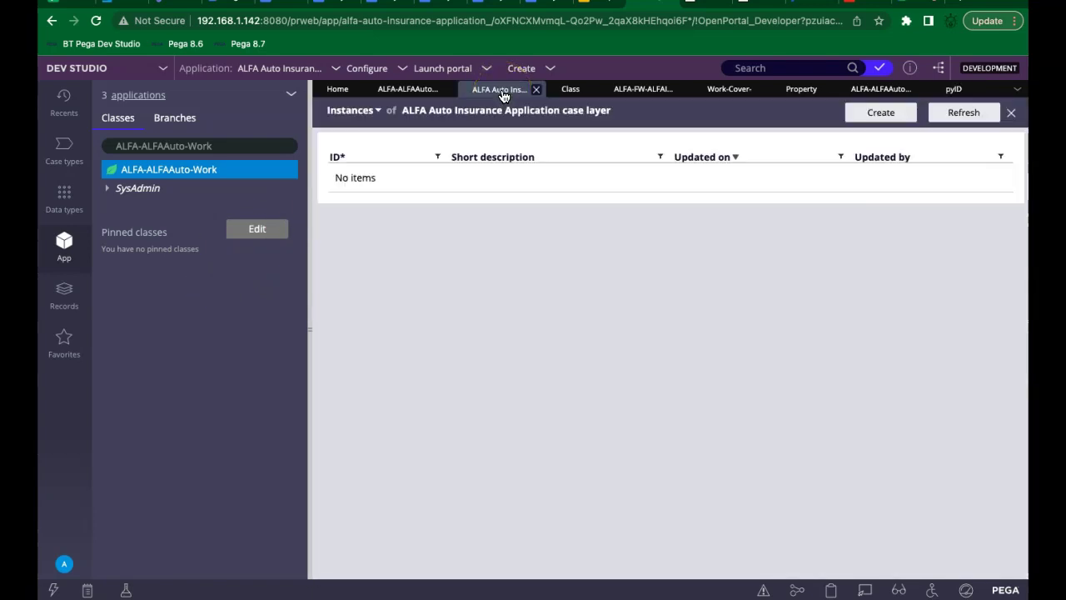
# Open the ALFA-ALFAAuto-Work class rule and view its XML.
pyautogui.click(409, 89)
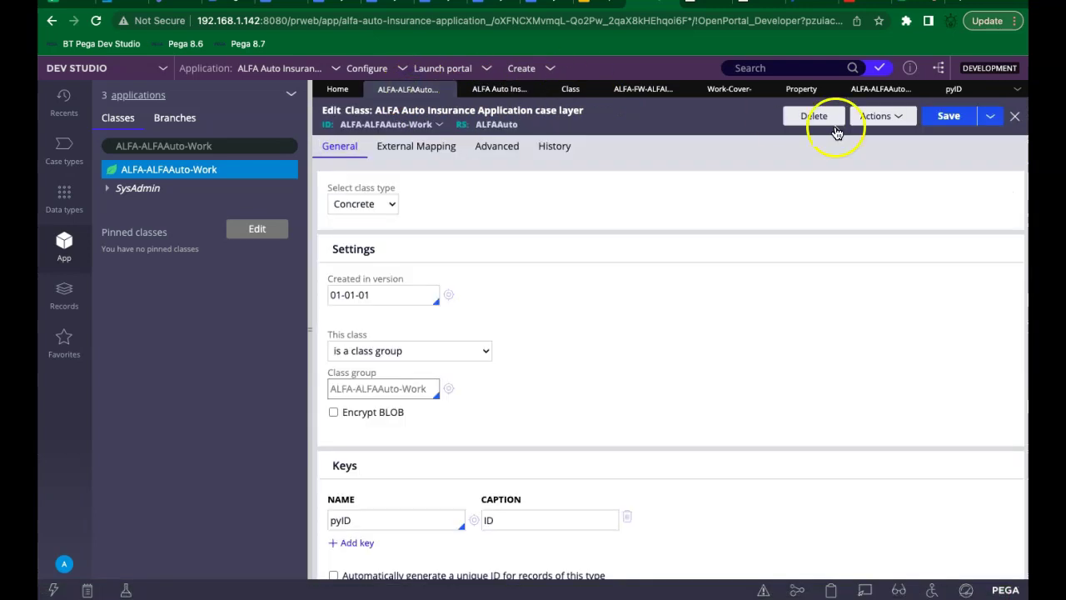
pyautogui.click(902, 121)
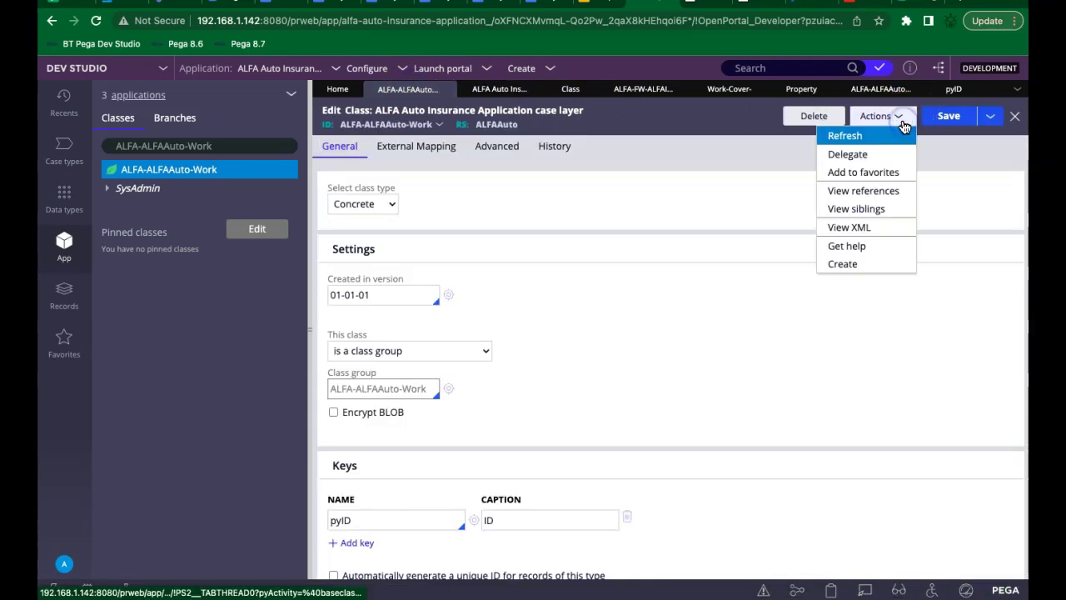
pyautogui.click(853, 232)
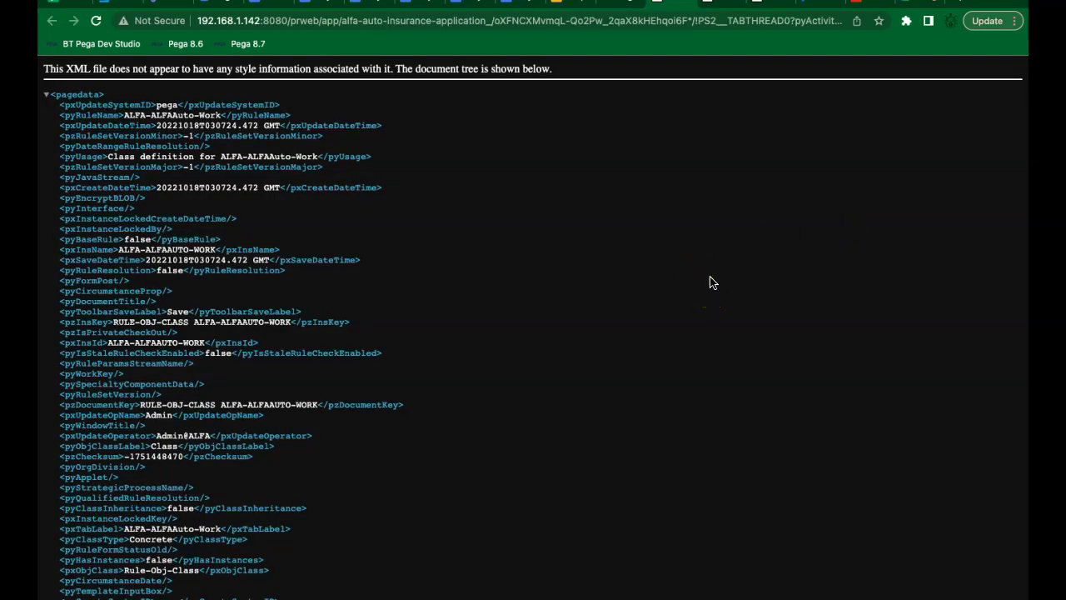
# Find "pxobjclass" in the class rule's XML and highlight its object class value, the pyRuleName line and the full pxObjClass line.
pyautogui.hotkey('ctrl', 'f')
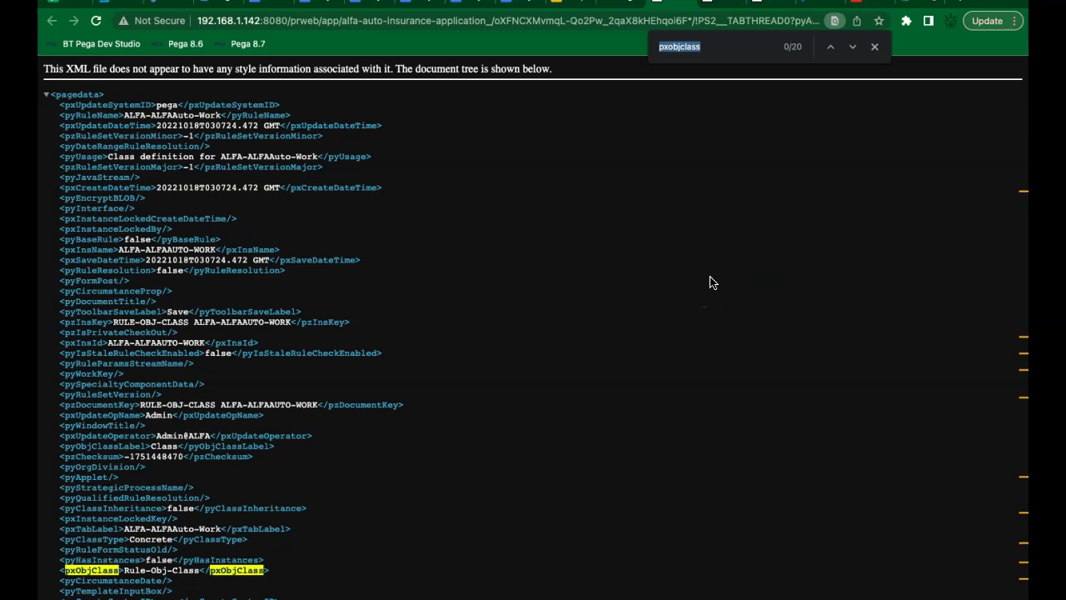
pyautogui.press('Return')
pyautogui.press('Return')
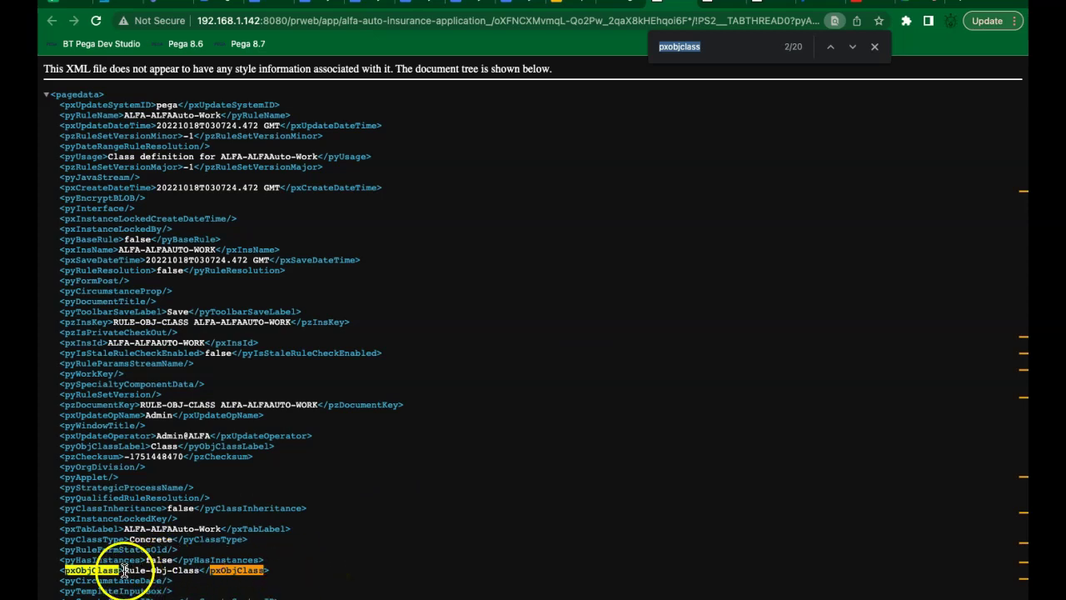
pyautogui.moveTo(125, 571); pyautogui.dragTo(205, 572)
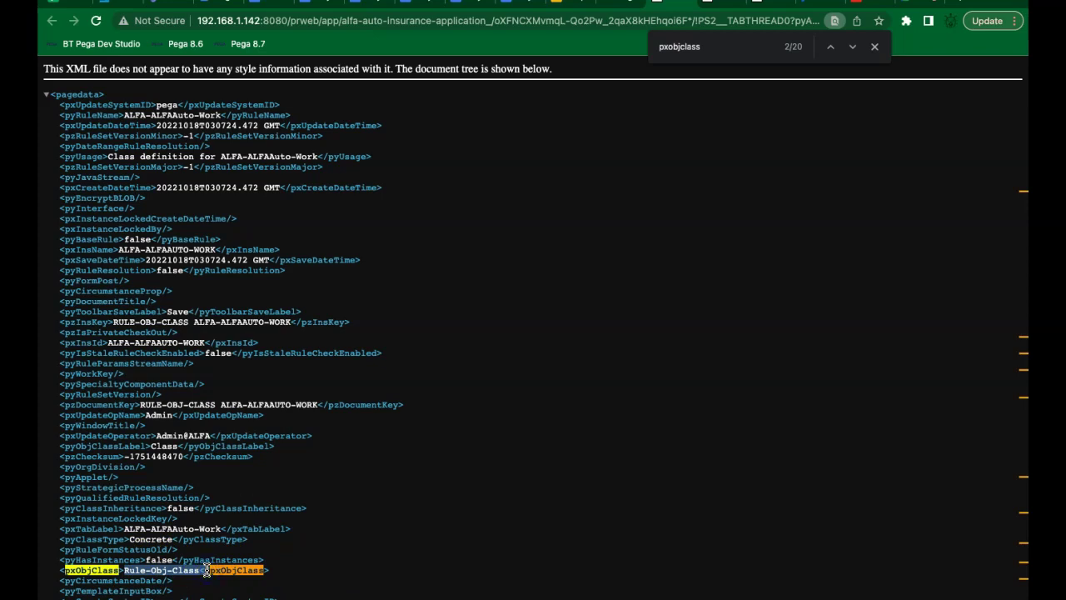
pyautogui.tripleClick(139, 115)
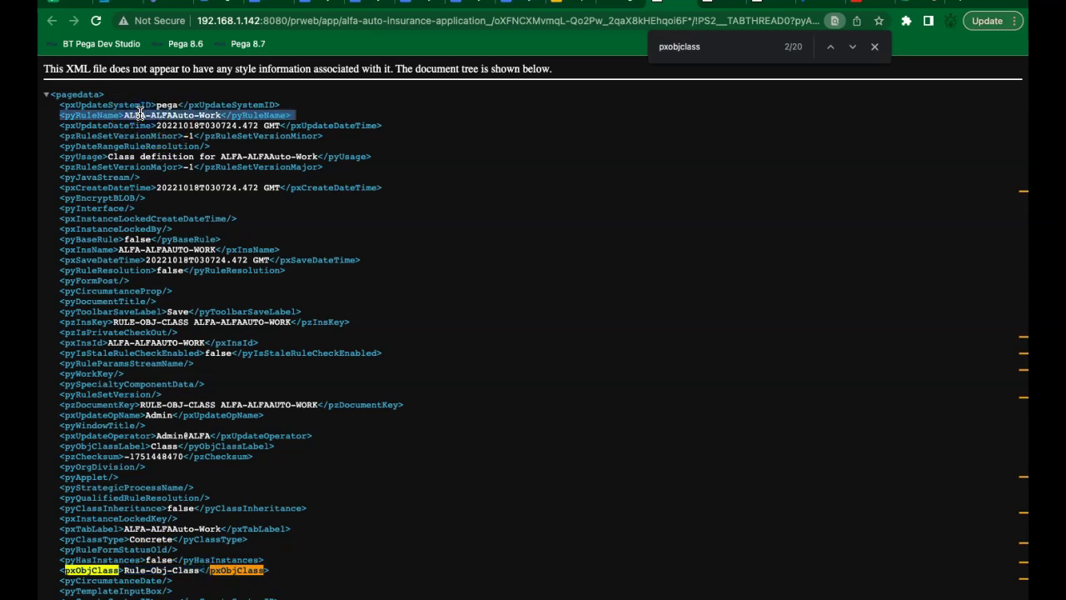
pyautogui.tripleClick(158, 116)
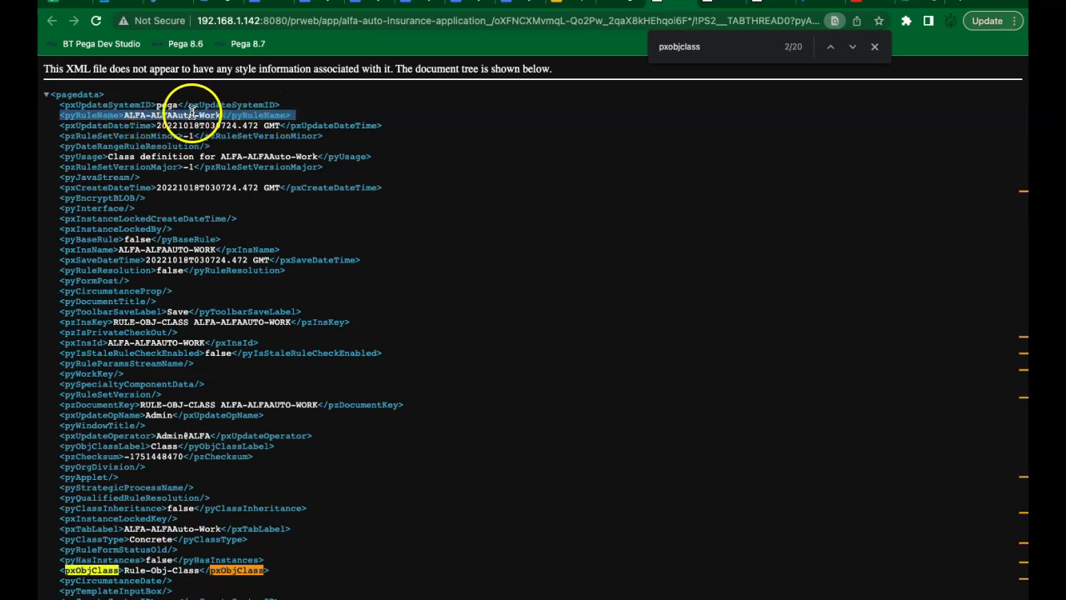
pyautogui.click(149, 572)
pyautogui.tripleClick(148, 572)
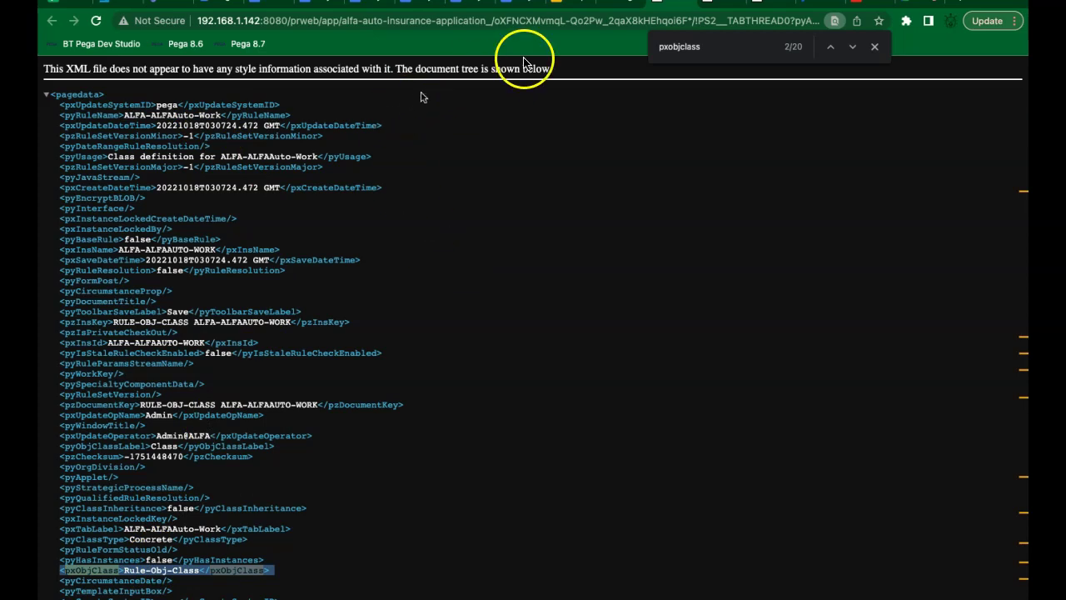
# Return to the XML of the pyID property rule and highlight its pxObjClass line for comparison.
pyautogui.click(776, 2)
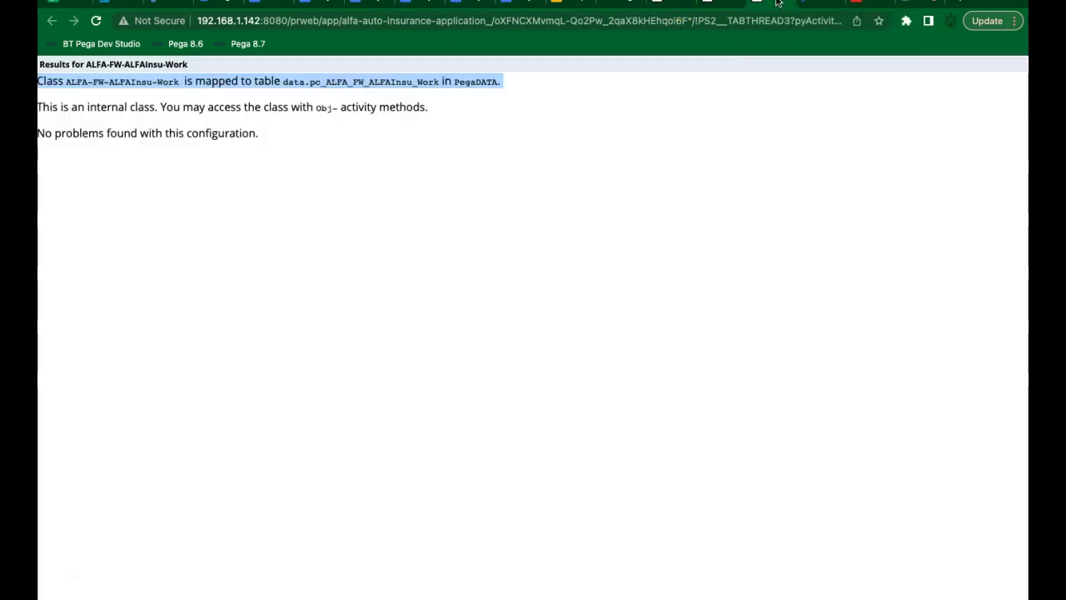
pyautogui.click(732, 3)
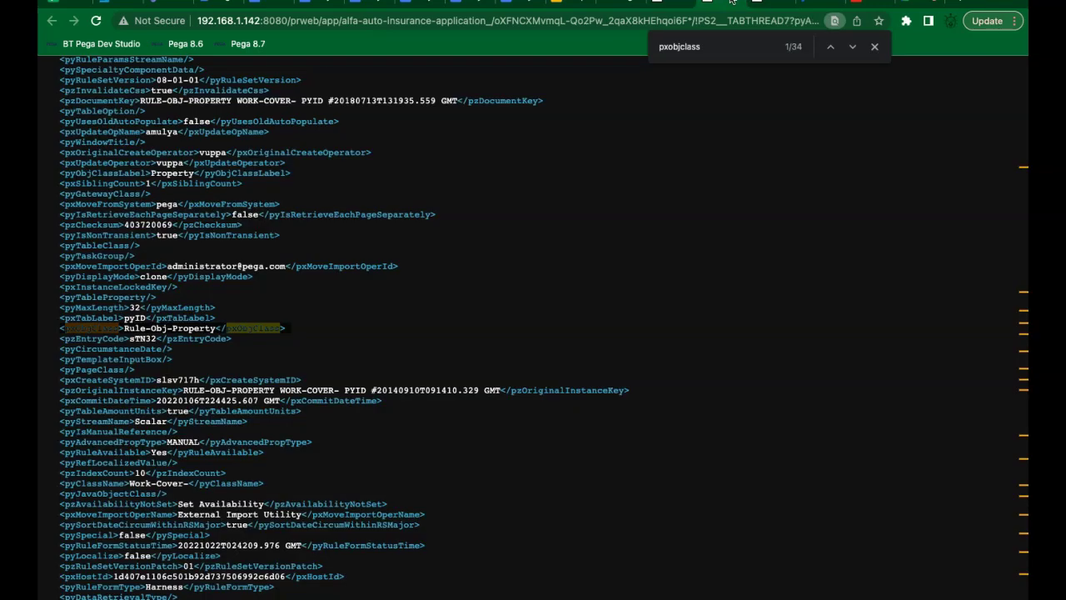
pyautogui.tripleClick(163, 327)
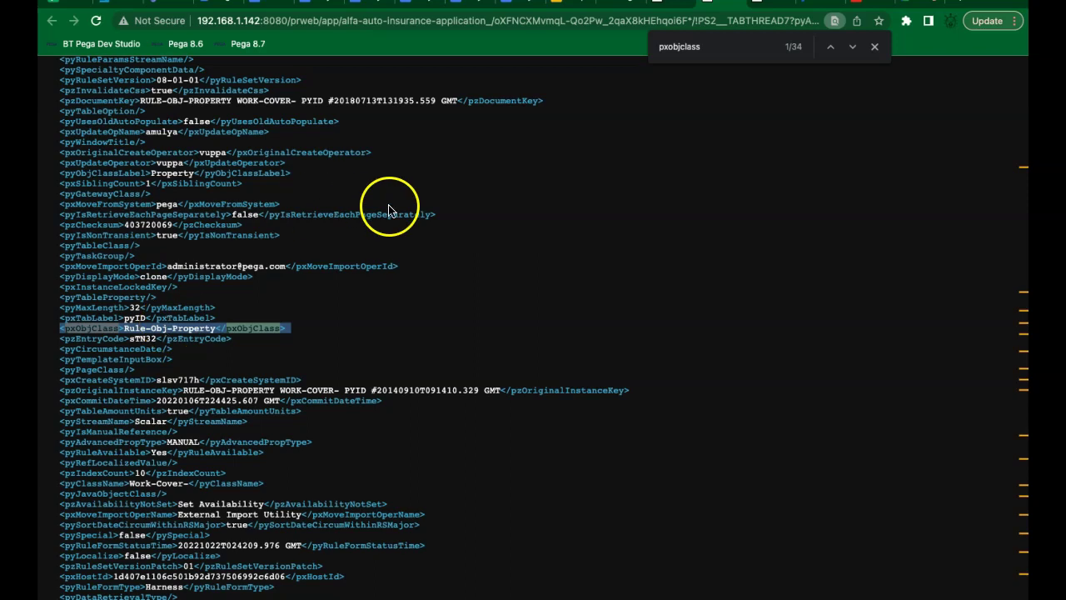
# Switch to the Google Docs notes and add the line "At runtime to capture data from user inputs." below the property rule note.
pyautogui.click(268, 3)
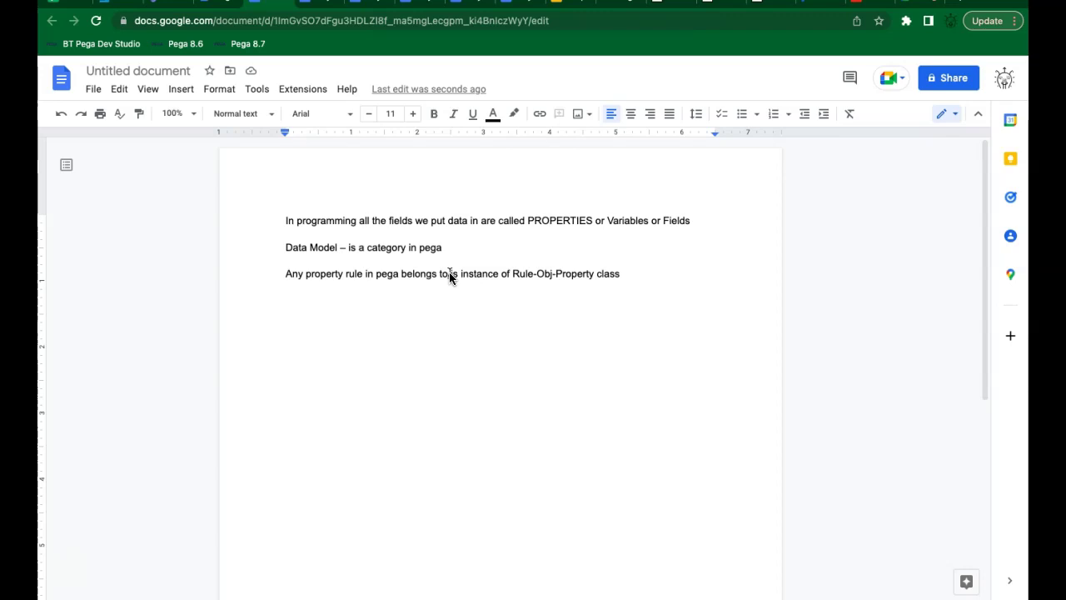
pyautogui.write('At runtime')
pyautogui.write('to ')
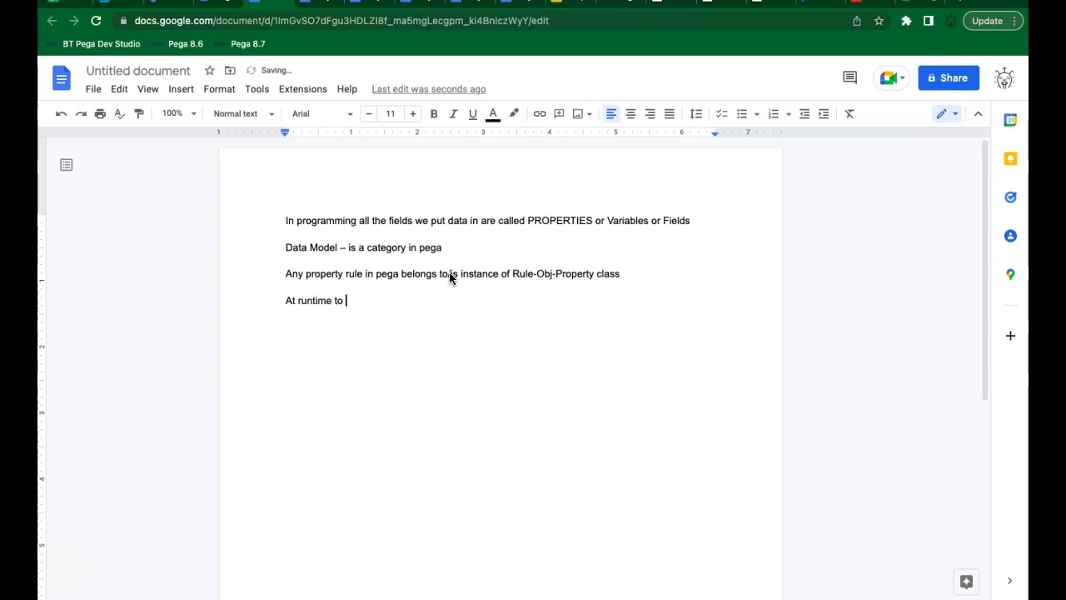
pyautogui.write('capture data fr')
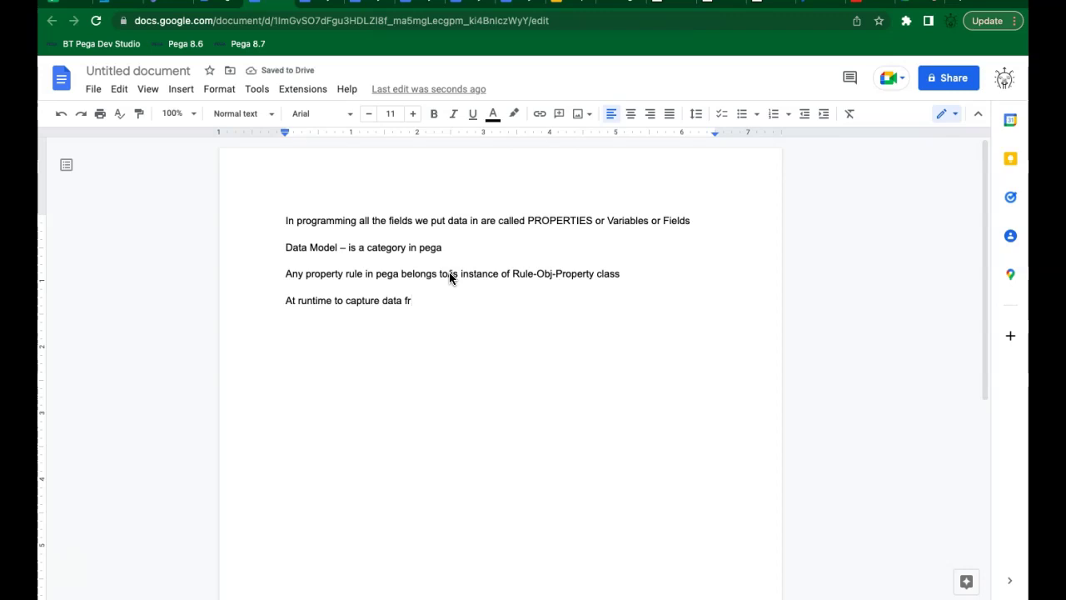
pyautogui.write('om user inputs.')
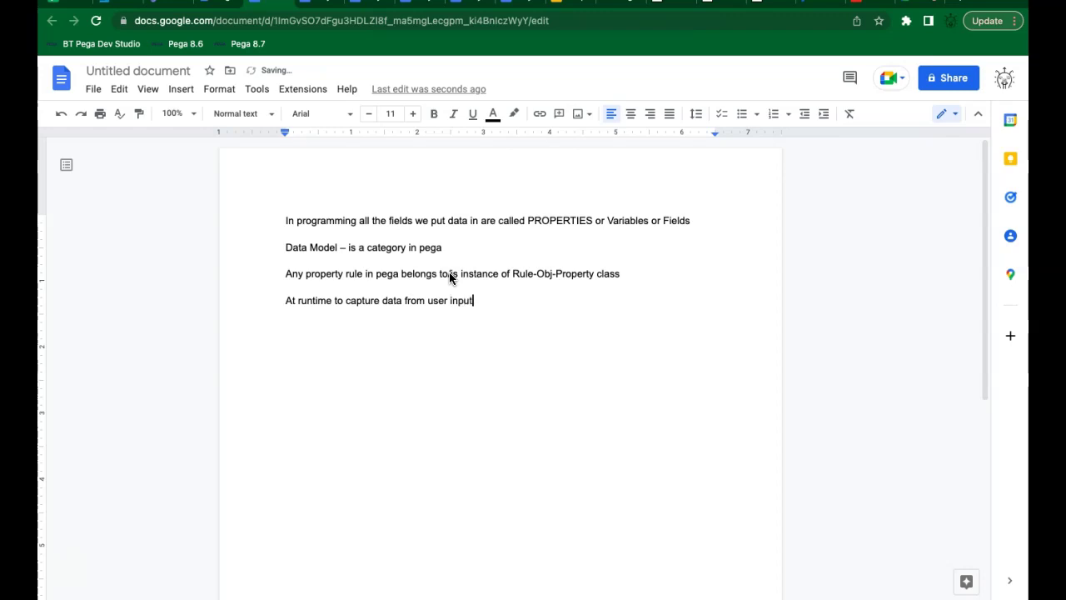
# Leave a gap below the runtime note and add the heading line "Property Types:" with a new line under it.
pyautogui.press('Return')
pyautogui.press('Return')
pyautogui.press('Return')
pyautogui.press('Return')
pyautogui.write('Property Types:')
pyautogui.press('Return')
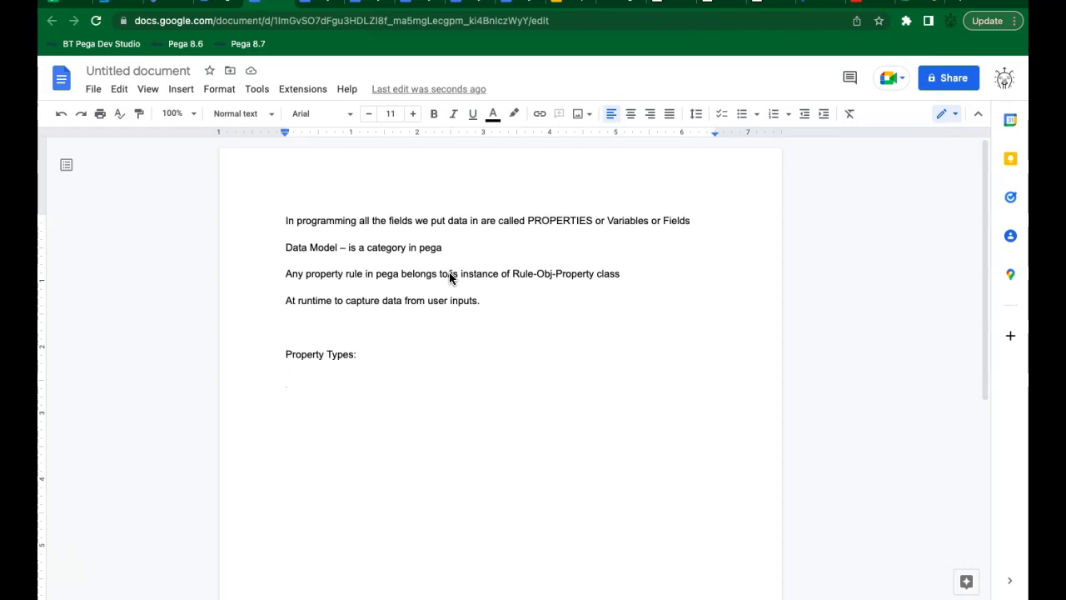
# Under Property Types, write "Single Value – a property which can hold one value at a time." and start a new line.
pyautogui.write('Single Value ')
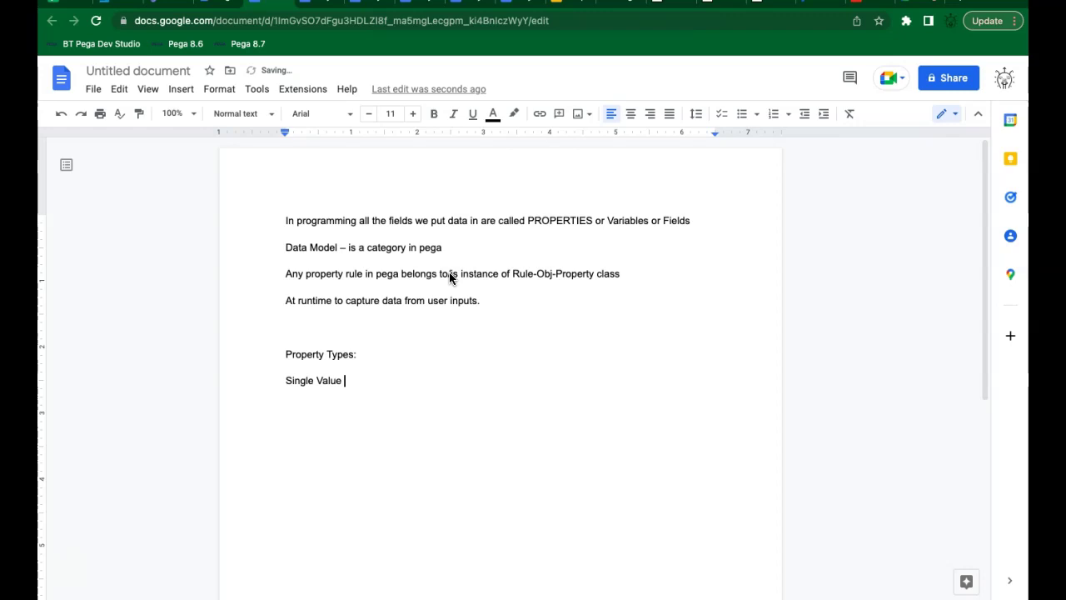
pyautogui.write('- ap')
pyautogui.press('BackSpace')
pyautogui.write('property which can hold ')
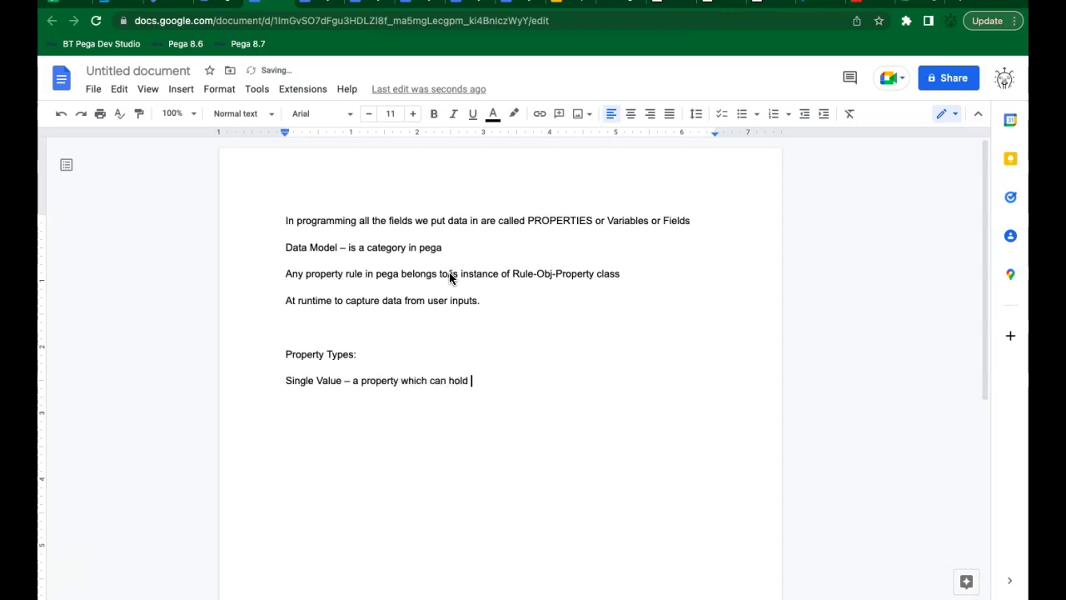
pyautogui.write('one value at a time.')
pyautogui.press('Return')
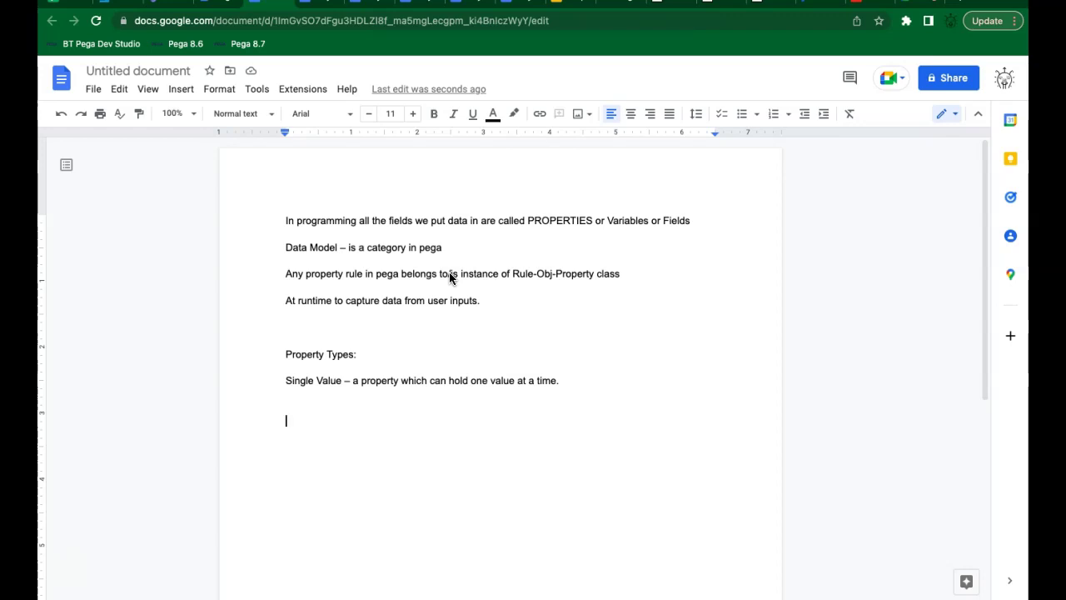
# Write "Page Properties – Single Page" on the new line below the Single Value note.
pyautogui.write('Page Pr')
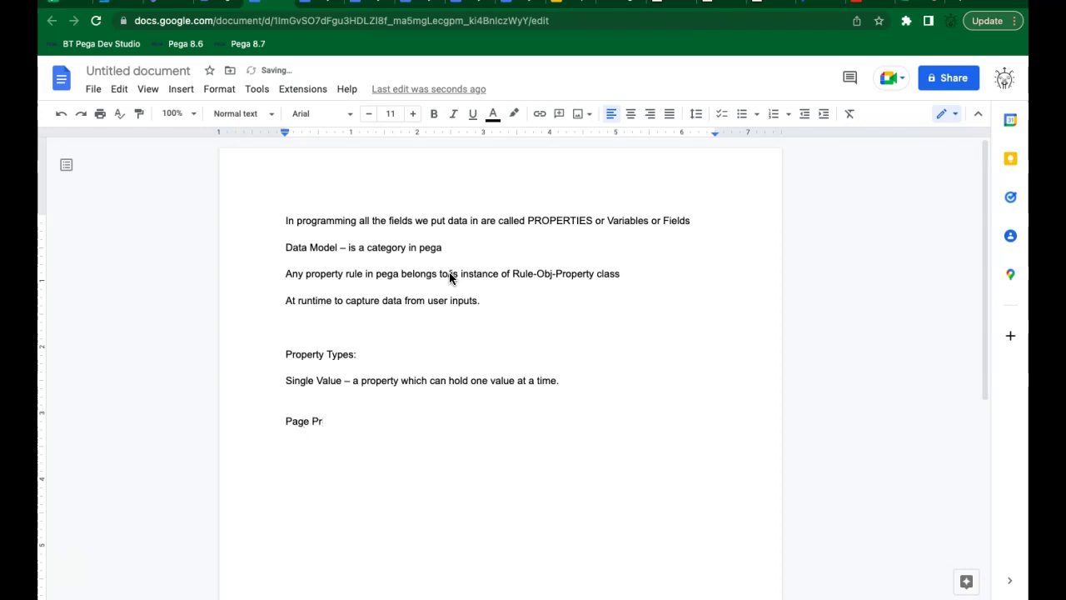
pyautogui.write('operti')
pyautogui.write('es ')
pyautogui.write('-')
pyautogui.write('Sign')
pyautogui.press('BackSpace')
pyautogui.press('BackSpace')
pyautogui.write('ngle Page')
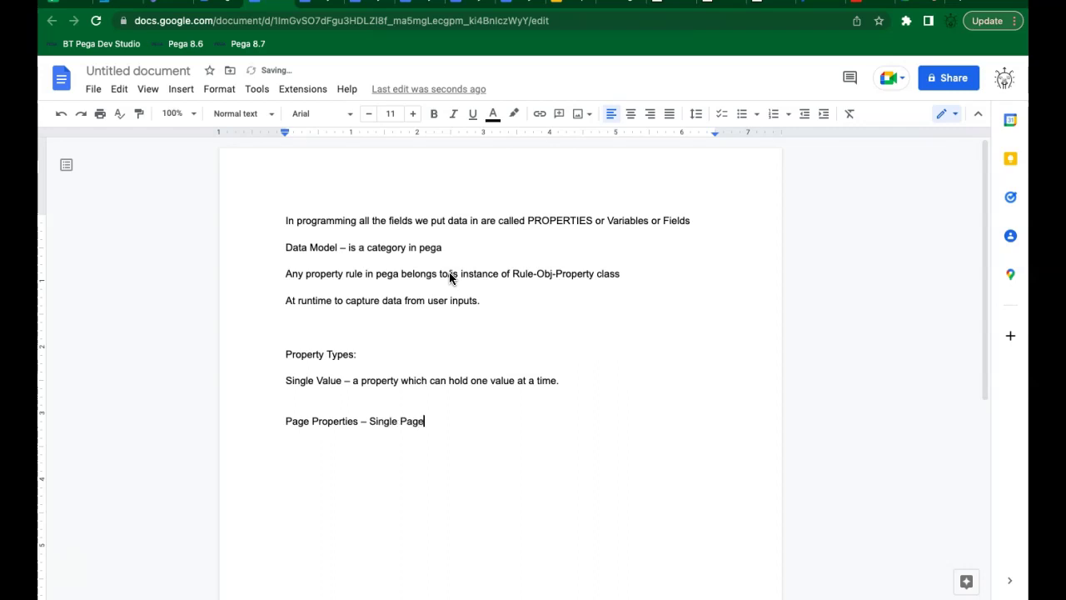
# Complete the Single Page entry with " - set of data about one student will be captured." and start a new line.
pyautogui.write(' - set of data about one stu')
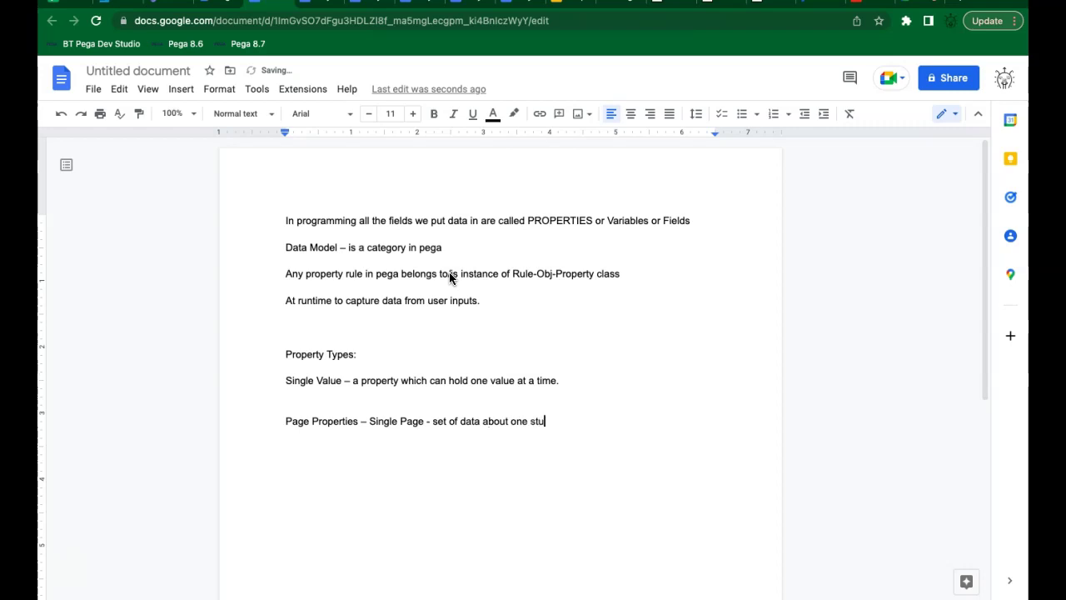
pyautogui.write('dent will be captured')
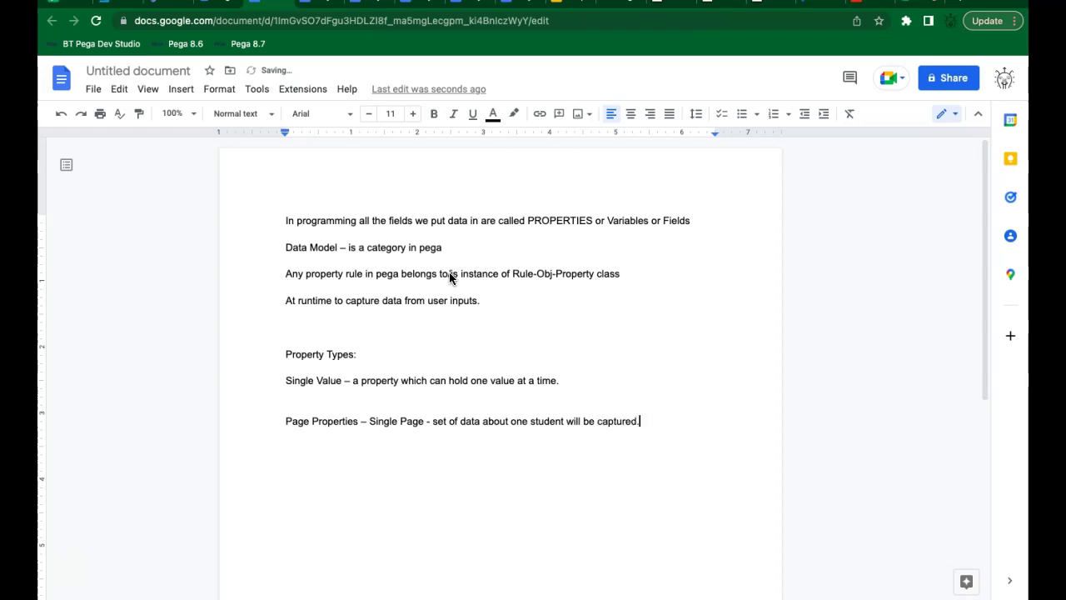
pyautogui.write('.')
pyautogui.press('Return')
# Move the Single Page description onto its own line below "Page Properties –".
pyautogui.click(371, 420)
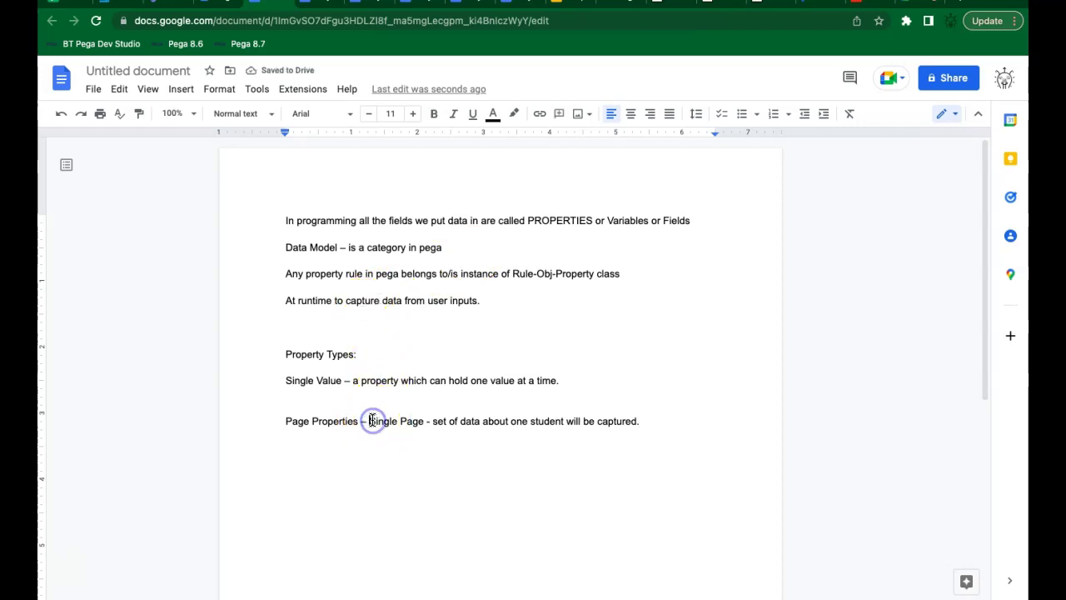
pyautogui.press('Return')
pyautogui.click(588, 455)
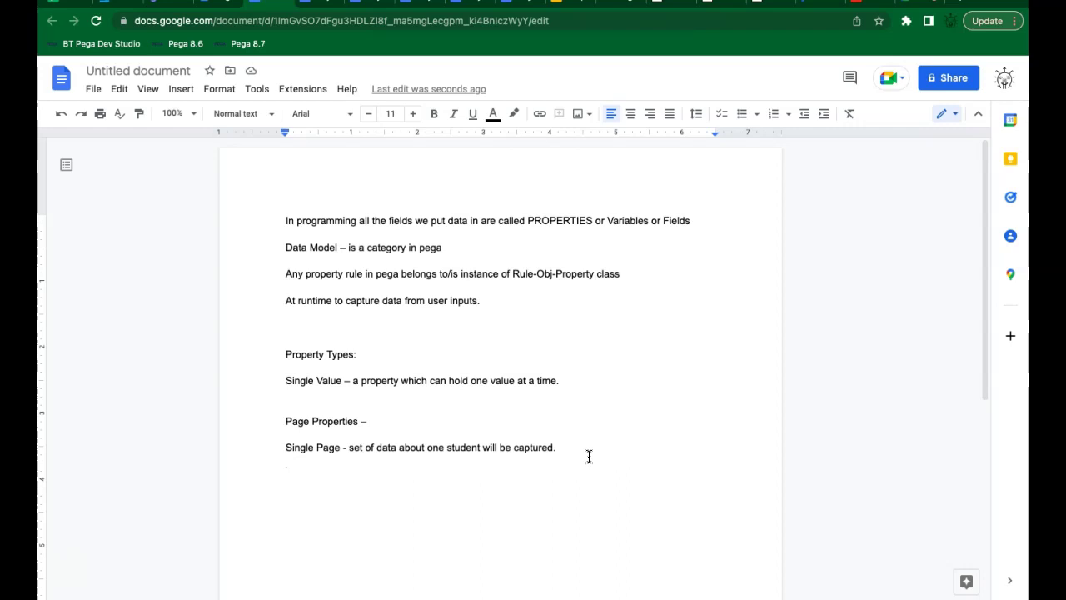
pyautogui.click(567, 448)
pyautogui.write('.')
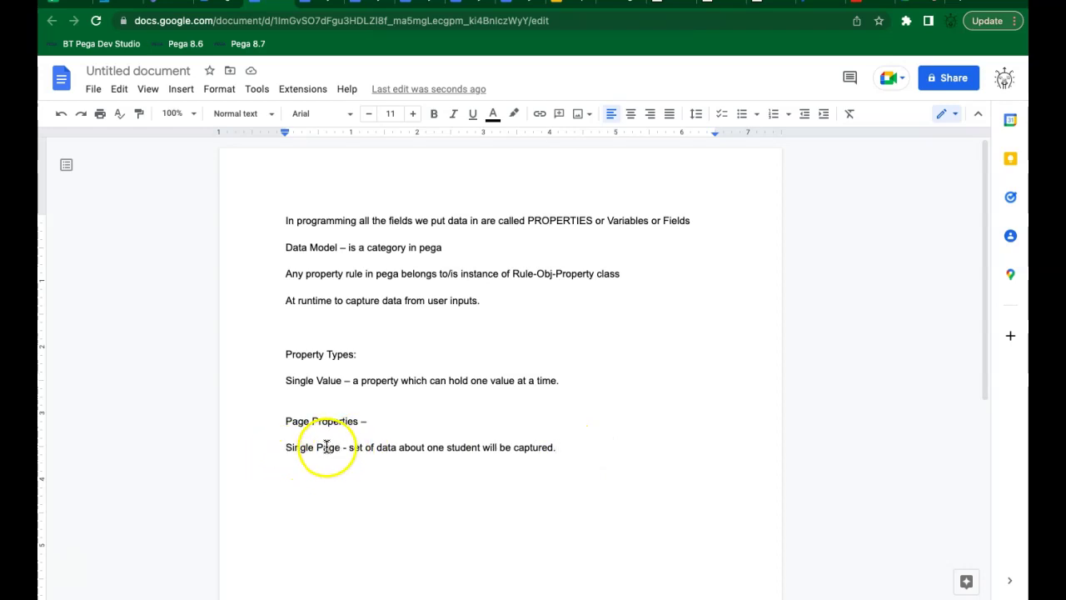
# Extend the Single Page note with "You can have multiple single value properties. Fname, lastname, phonenumber, email, aadhar, address.".
pyautogui.tripleClick(301, 381)
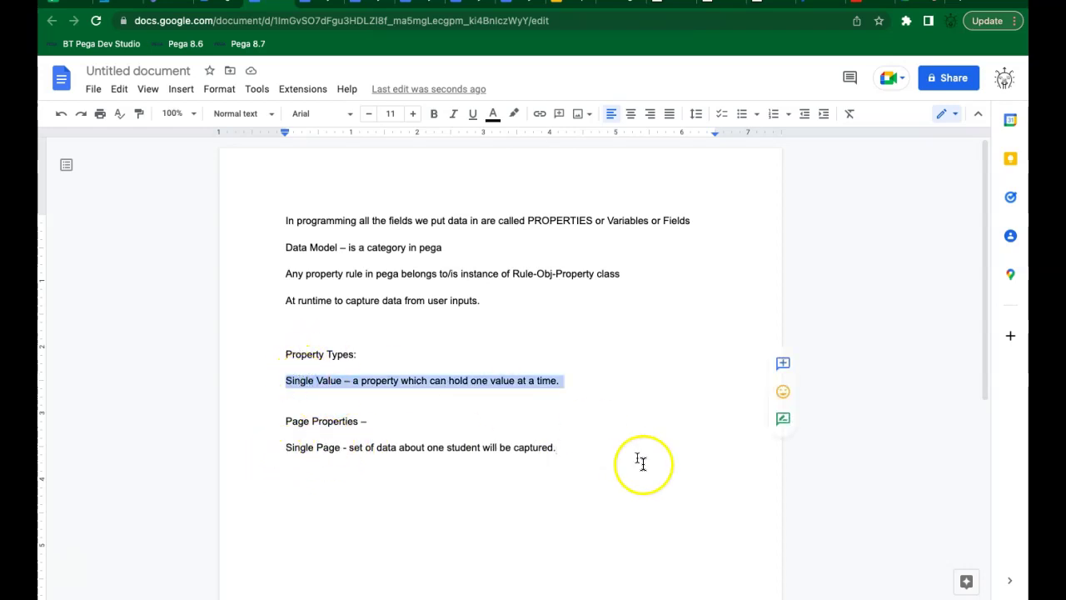
pyautogui.click(571, 447)
pyautogui.write('You can ')
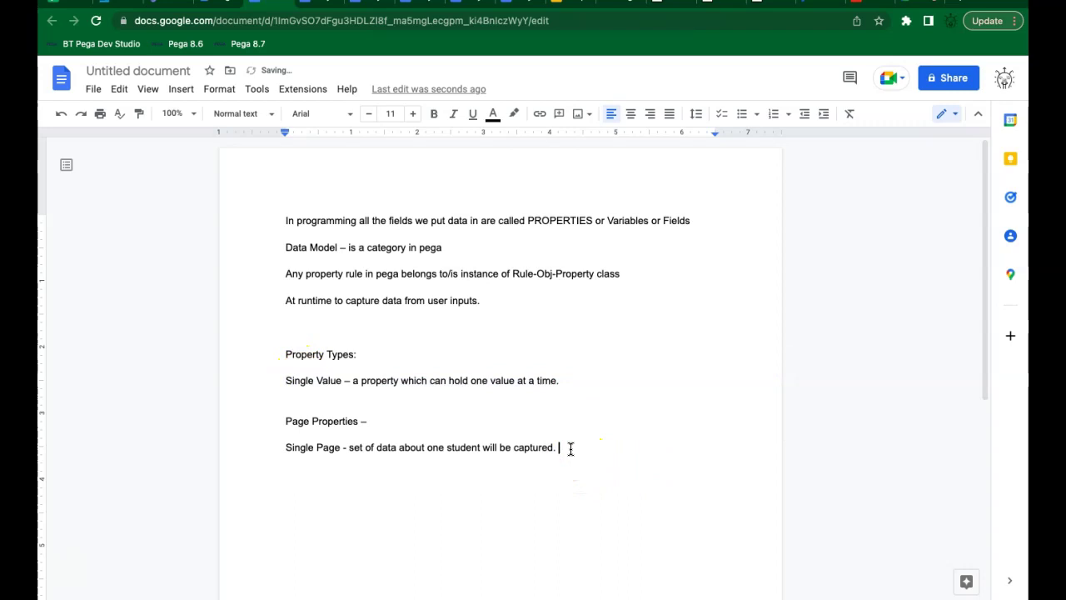
pyautogui.write('have multiple')
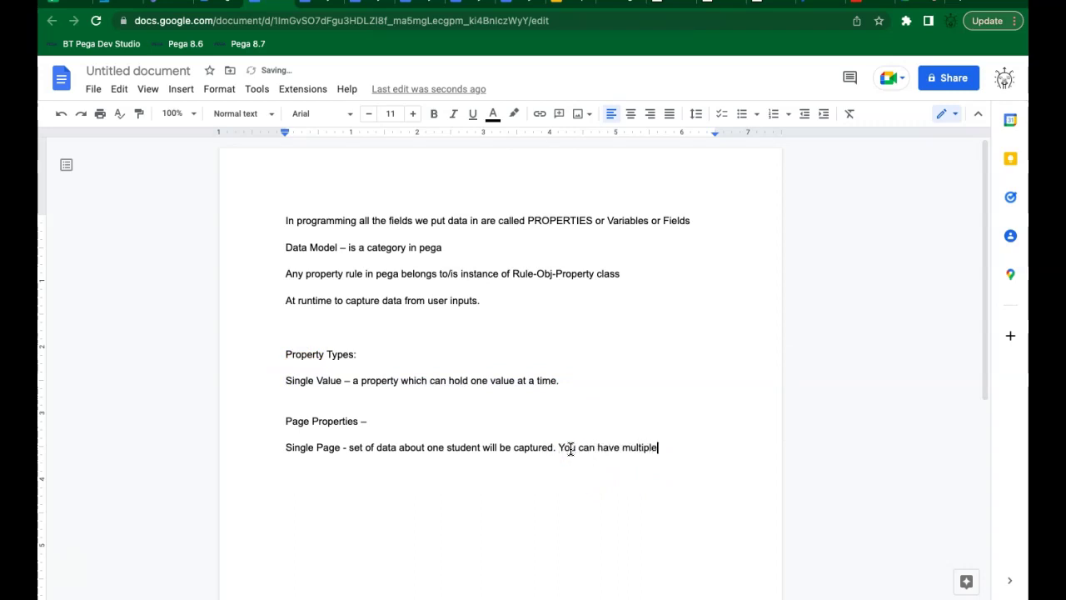
pyautogui.write(' single value properties')
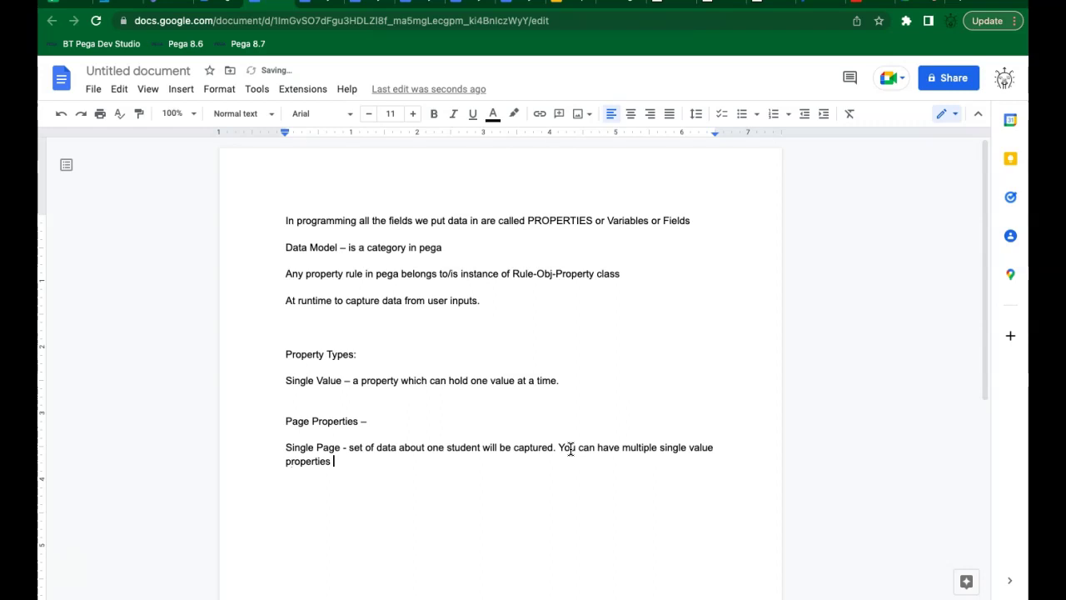
pyautogui.write('. Fname, lastname, phon')
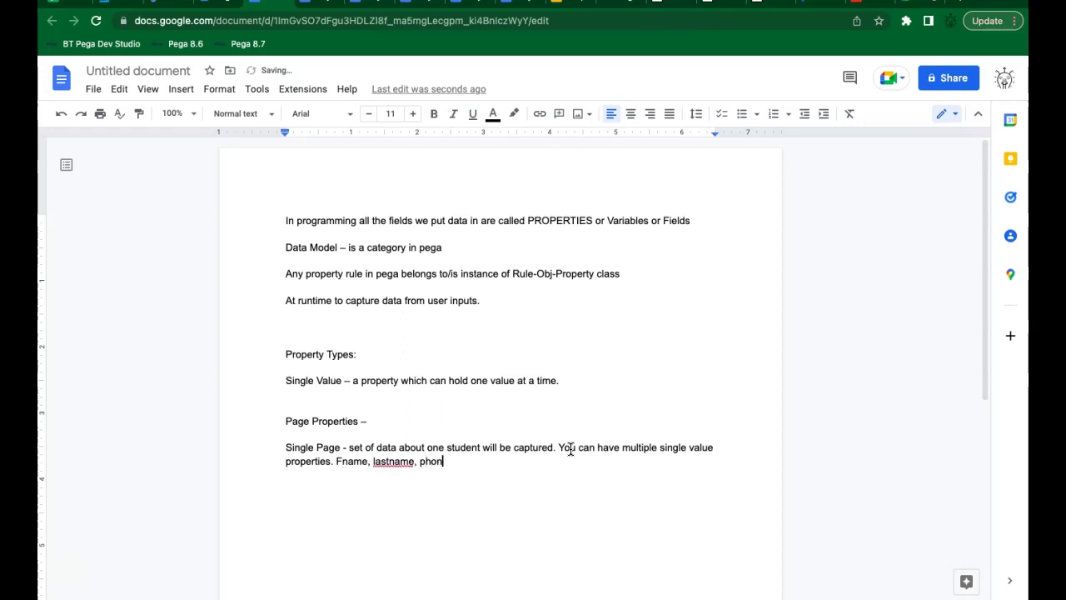
pyautogui.write('enumber, email')
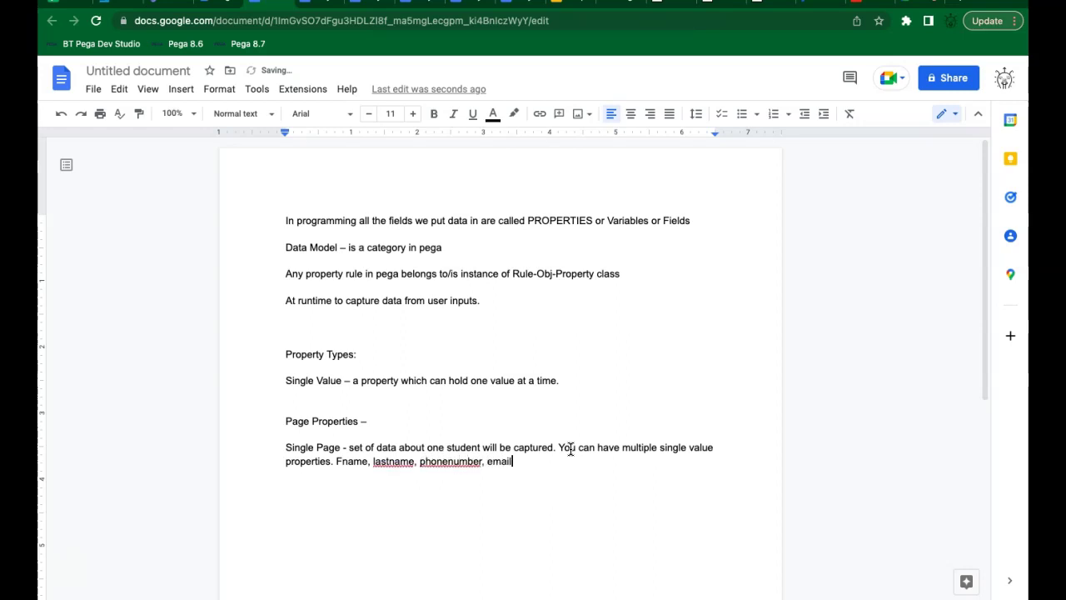
pyautogui.write(', aadhar, address.')
# Write "Page List — set of single pages." as a new entry below the Single Page note.
pyautogui.press('Return')
pyautogui.press('Return')
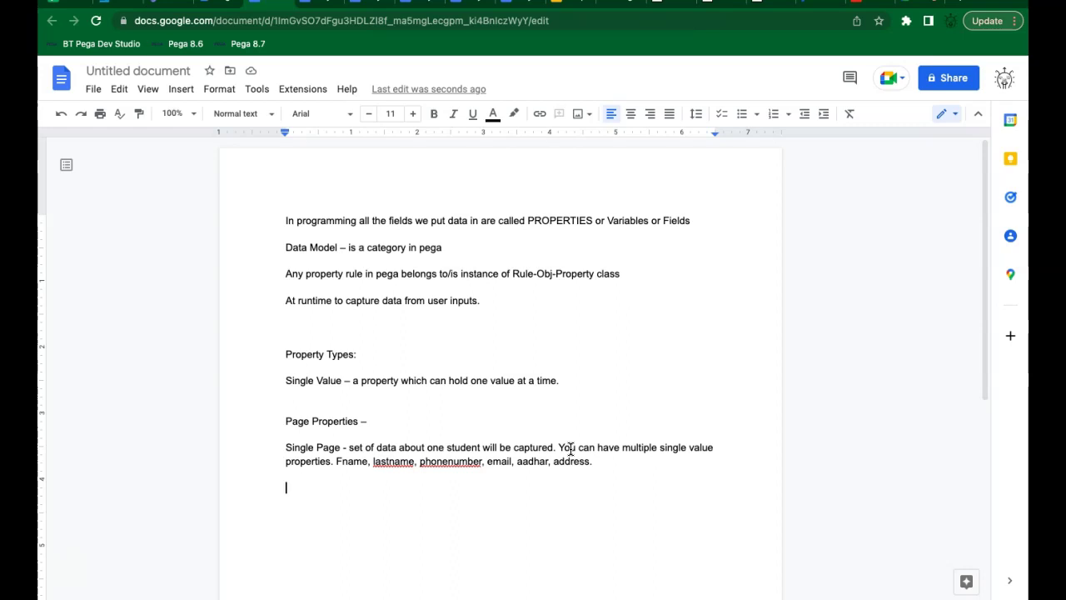
pyautogui.write('Page Li')
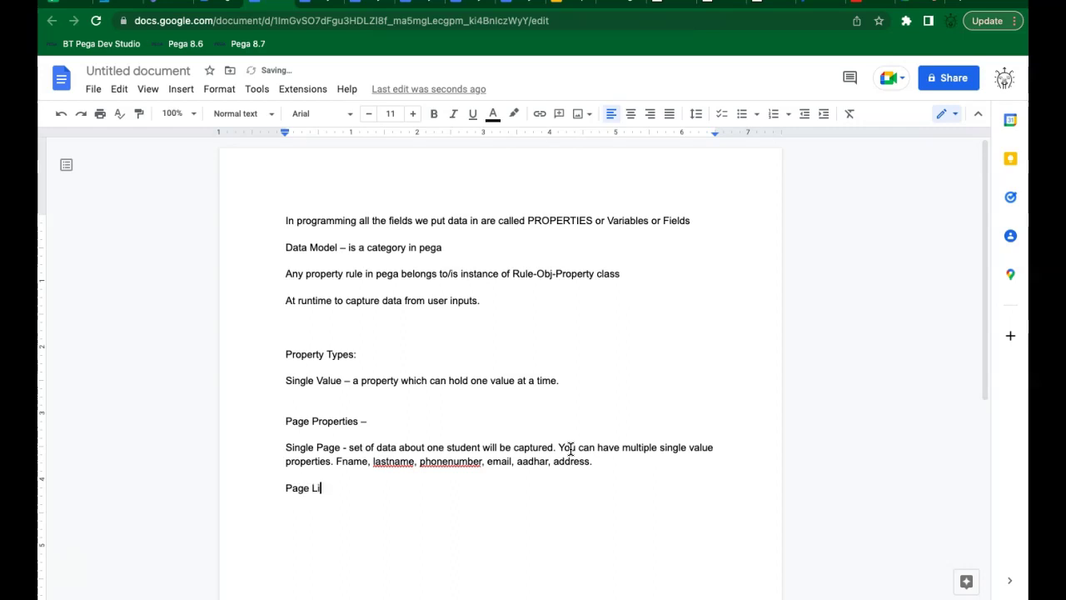
pyautogui.write('st -- ')
pyautogui.write('set of sing')
pyautogui.write('le pages')
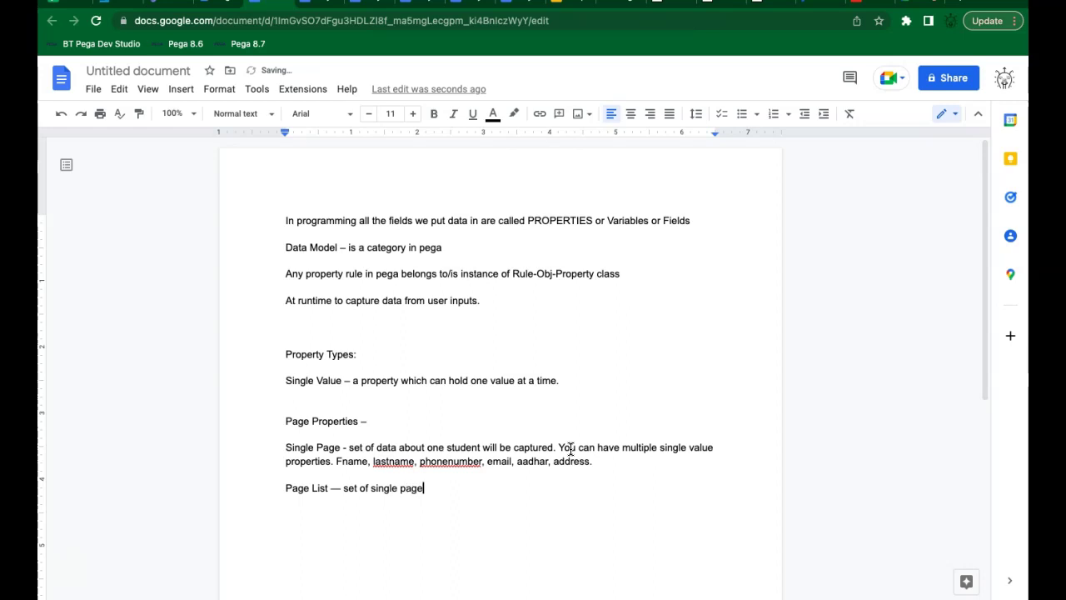
pyautogui.press('BackSpace')
pyautogui.write('.')
# Add the example line "Student.pxResults(1)" under Page List and duplicate it until there are five lines.
pyautogui.press('Return')
pyautogui.write('Student.pxResults(1)')
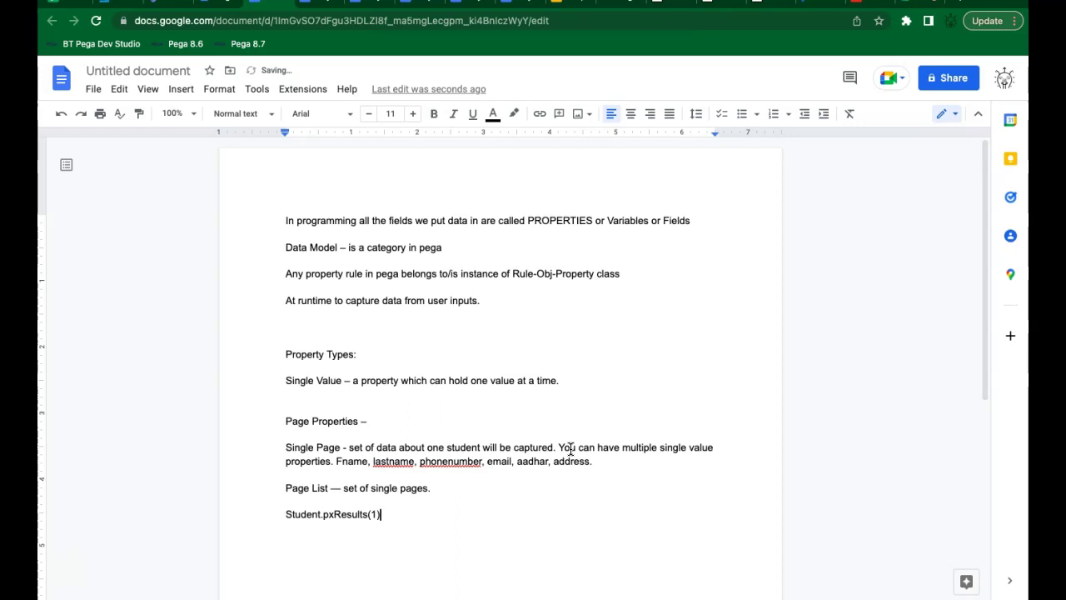
pyautogui.hotkey('shift', 'Up')
pyautogui.hotkey('ctrl', 'c')
pyautogui.press('Down')
pyautogui.hotkey('ctrl', 'v')
pyautogui.hotkey('ctrl', 'v')
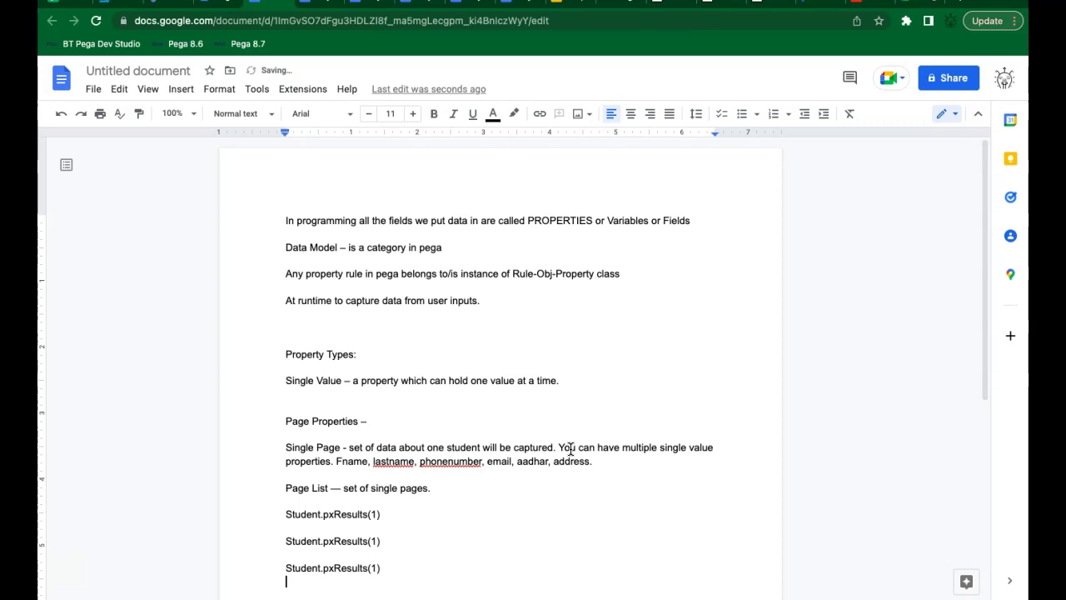
pyautogui.hotkey('ctrl', 'v')
pyautogui.press('Return')
pyautogui.hotkey('ctrl', 'v')
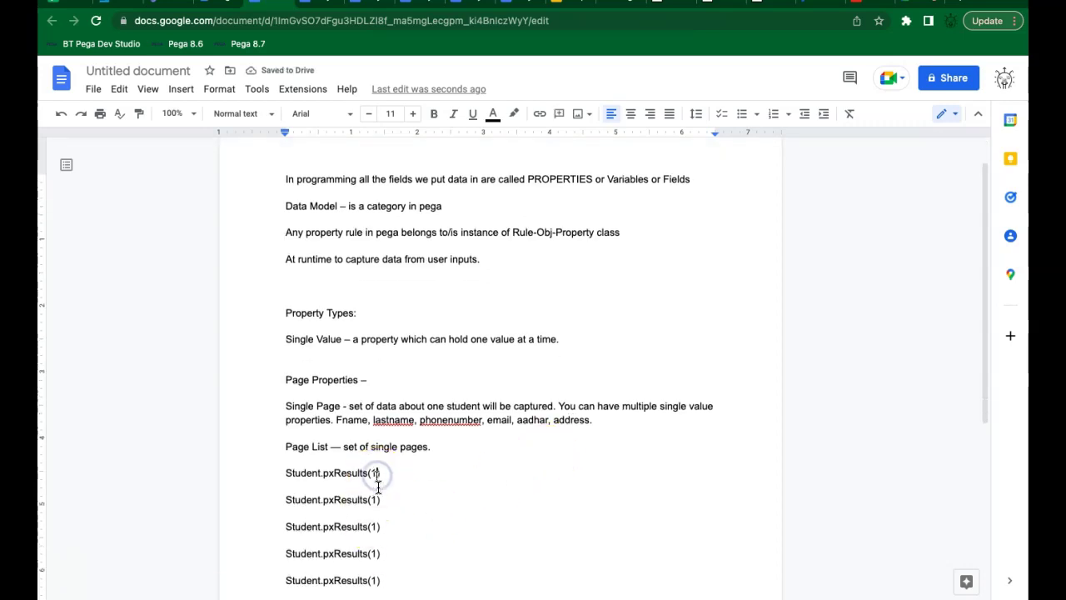
# Renumber the indexes of the four duplicated Student.pxResults lines as 2, 3, 4 and 5.
pyautogui.press('BackSpace')
pyautogui.write('2')
pyautogui.press('Down')
pyautogui.press('BackSpace')
pyautogui.write('3')
pyautogui.press('Down')
pyautogui.press('BackSpace')
pyautogui.write('4')
pyautogui.press('Down')
pyautogui.press('BackSpace')
pyautogui.write('5')
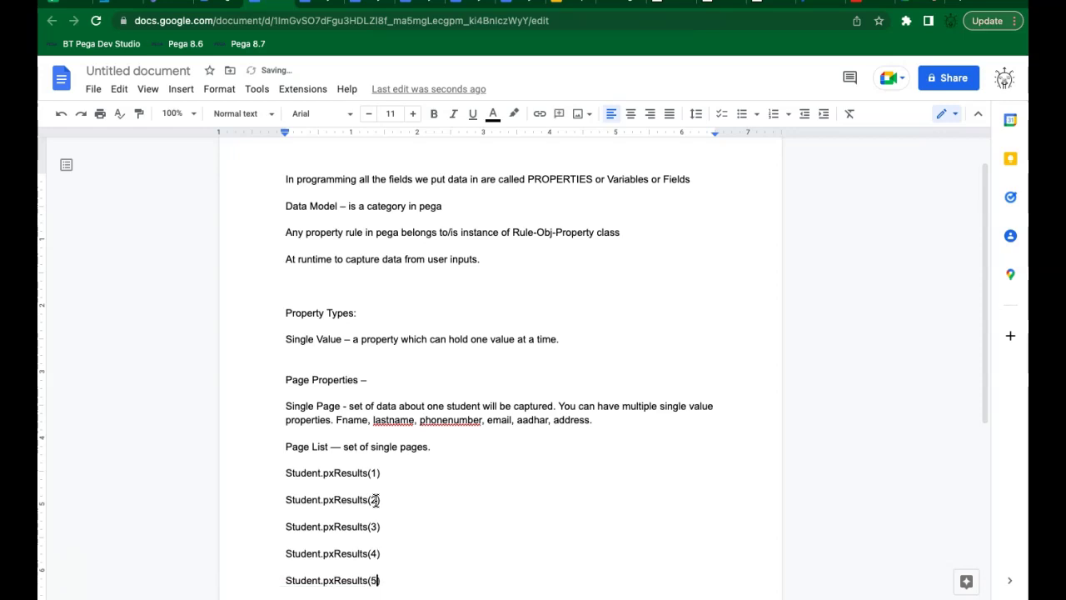
# Append a dash and a copy of the Single Page note's field list, "Fname, lastname, phonenumber, email, aadhar, address.", to Student.pxResults(1).
pyautogui.click(393, 469)
pyautogui.write('-')
pyautogui.click(335, 419)
pyautogui.hotkey('shift', 'End')
pyautogui.hotkey('ctrl', 'c')
pyautogui.click(335, 419)
pyautogui.click(400, 476)
pyautogui.hotkey('ctrl', 'v')
pyautogui.press('Return')
# Append the copied field list to the Student.pxResults(2) through Student.pxResults(5) lines, separating the entries with blank lines.
pyautogui.click(391, 517)
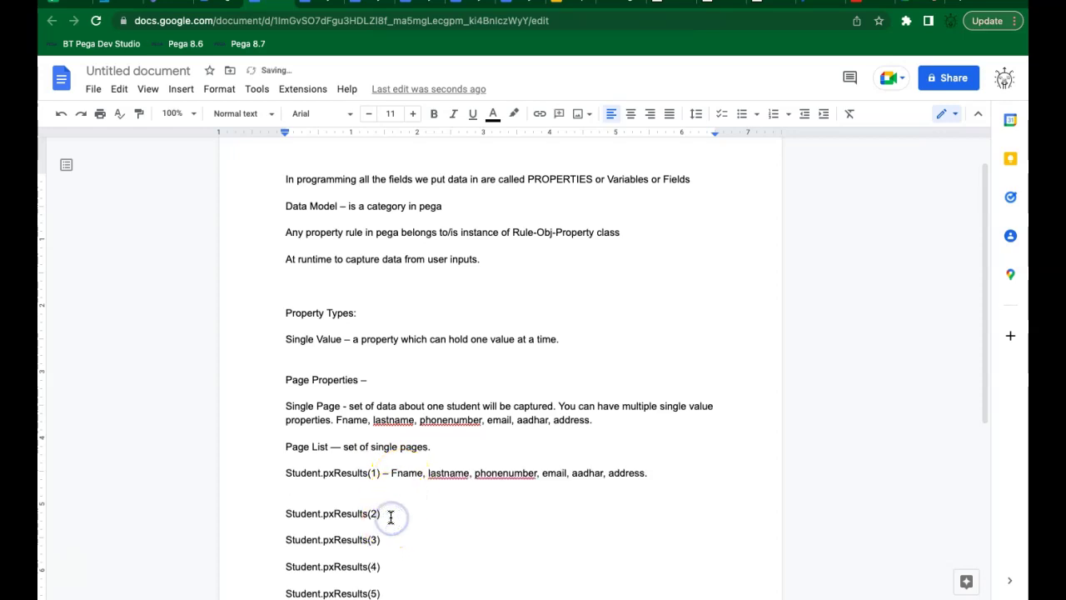
pyautogui.hotkey('ctrl', 'v')
pyautogui.press('Return')
pyautogui.click(397, 549)
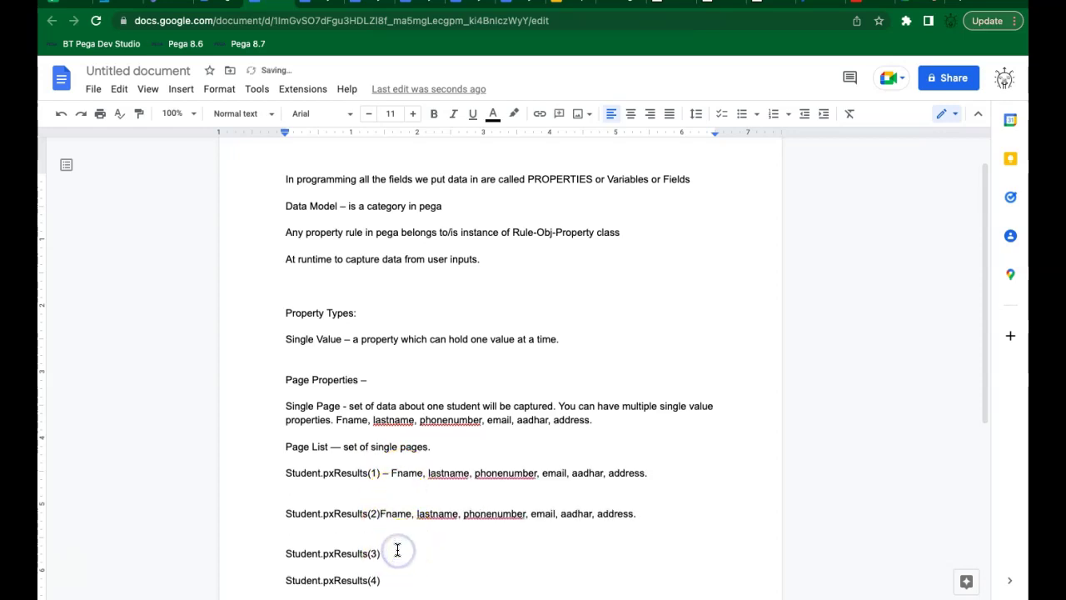
pyautogui.hotkey('ctrl', 'v')
pyautogui.press('Return')
pyautogui.click(395, 595)
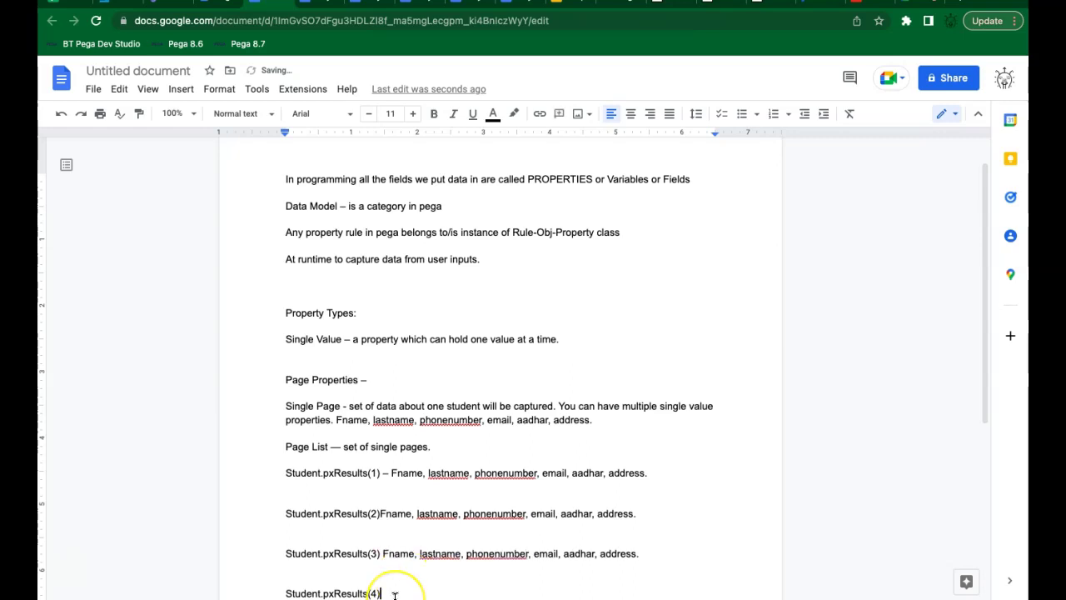
pyautogui.hotkey('ctrl', 'v')
pyautogui.press('Return')
pyautogui.click(423, 570)
pyautogui.click(423, 574)
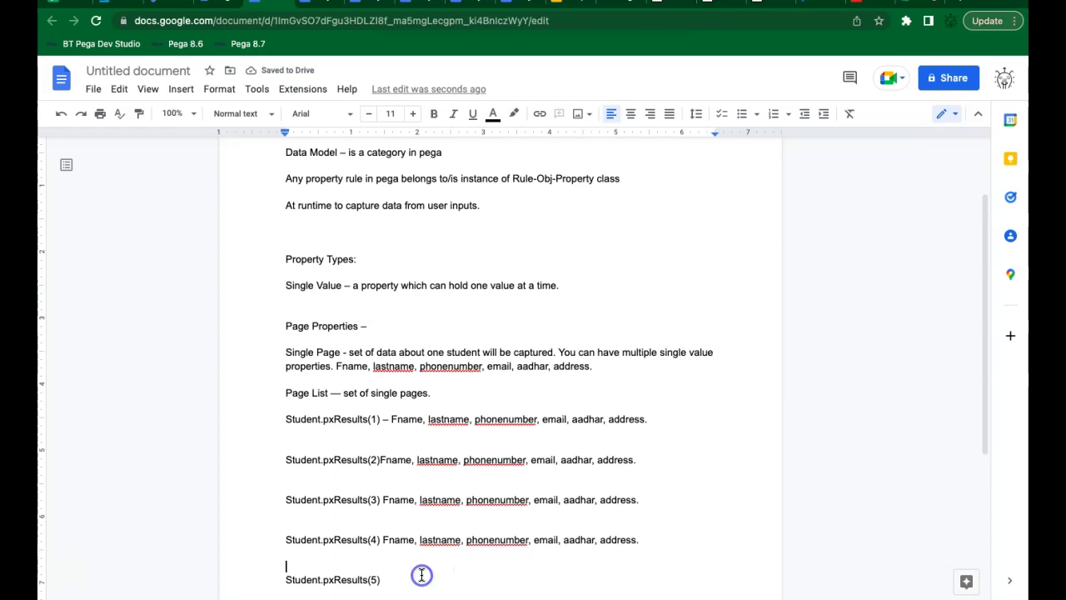
pyautogui.hotkey('ctrl', 'v')
pyautogui.press('Return')
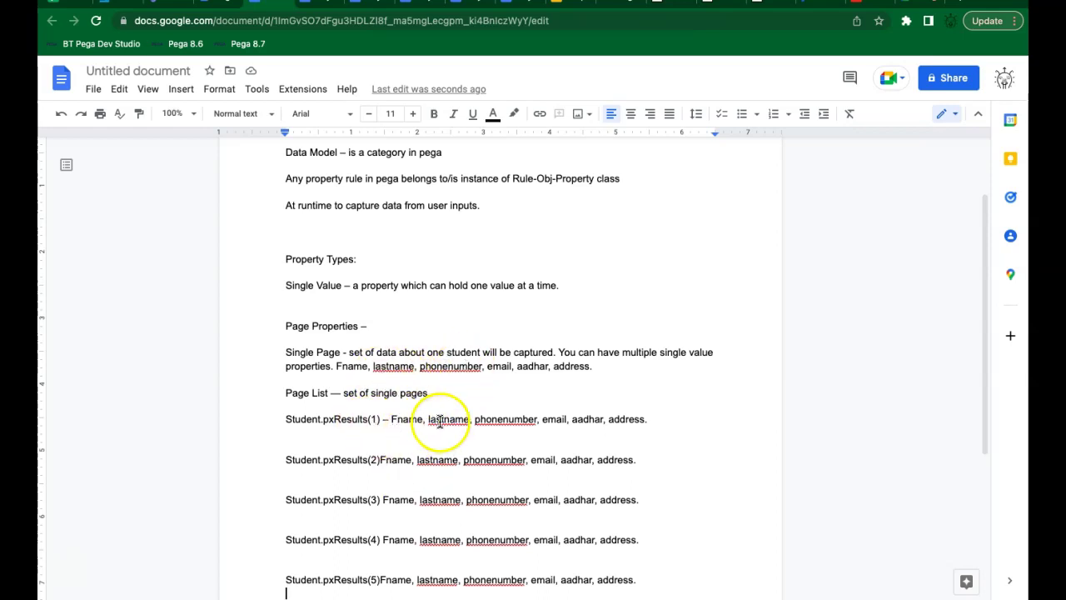
pyautogui.write('.')
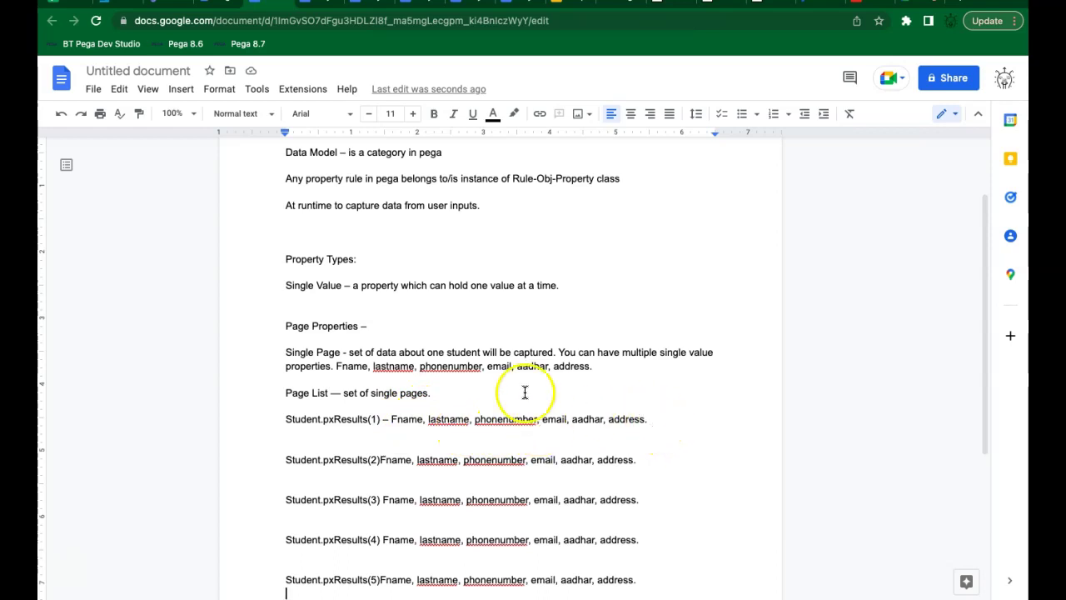
pyautogui.click(309, 418)
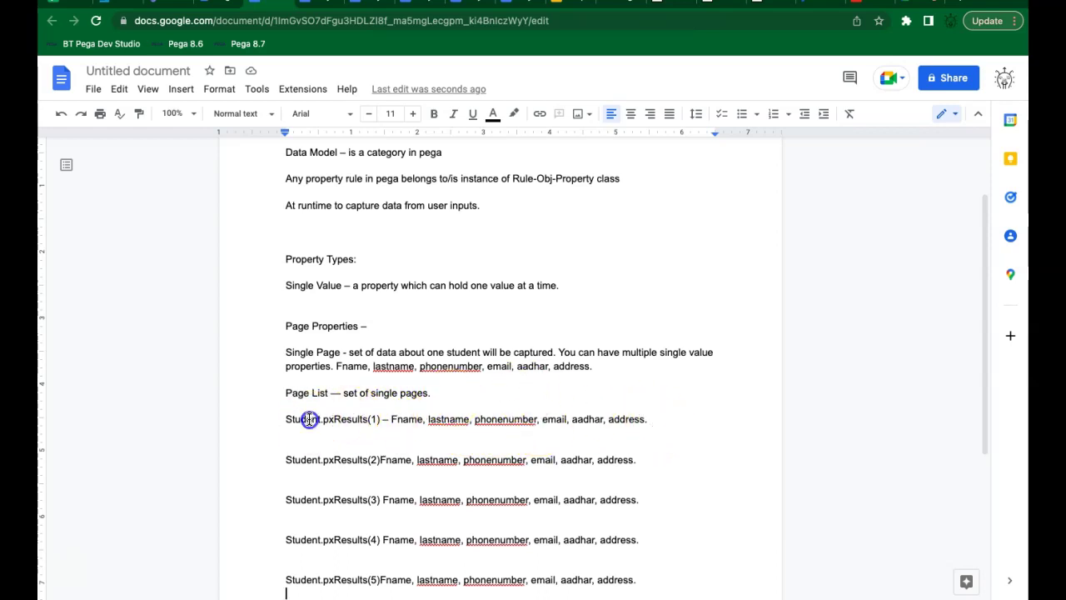
pyautogui.doubleClick(309, 419)
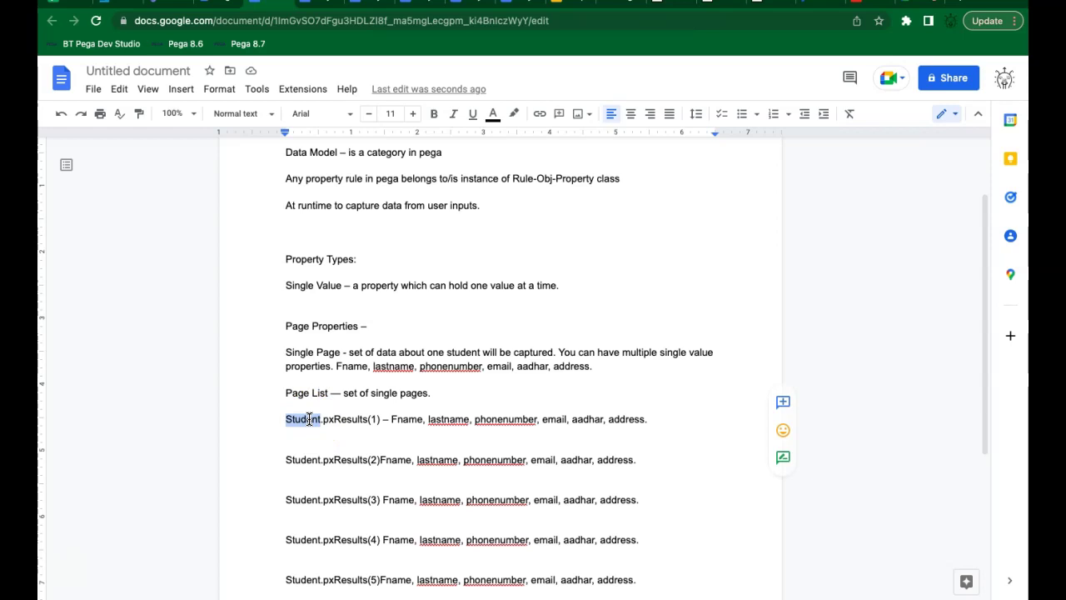
# Add a "Page Group :" heading below the last Page List entry and start a new line.
pyautogui.click(667, 537)
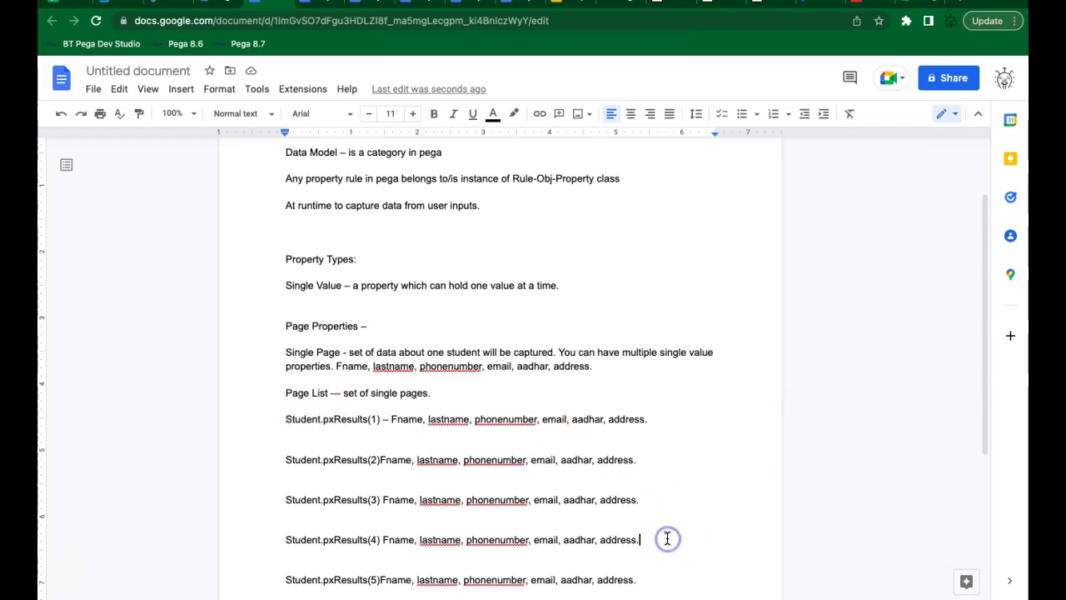
pyautogui.press('Down')
pyautogui.press('Down')
pyautogui.press('Return')
pyautogui.press('Return')
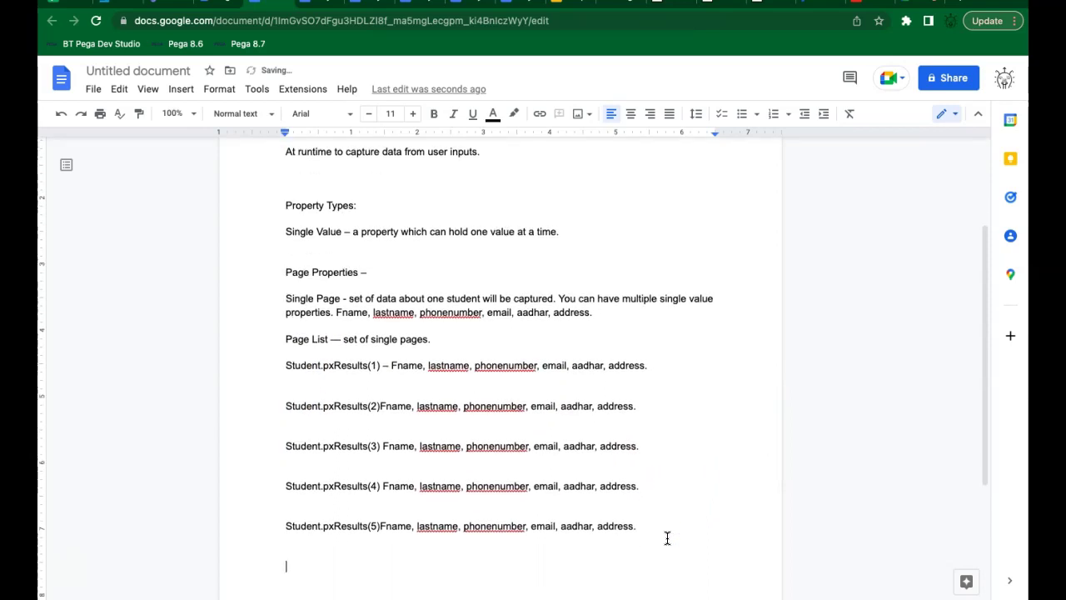
pyautogui.write('Page Group :')
pyautogui.press('Return')
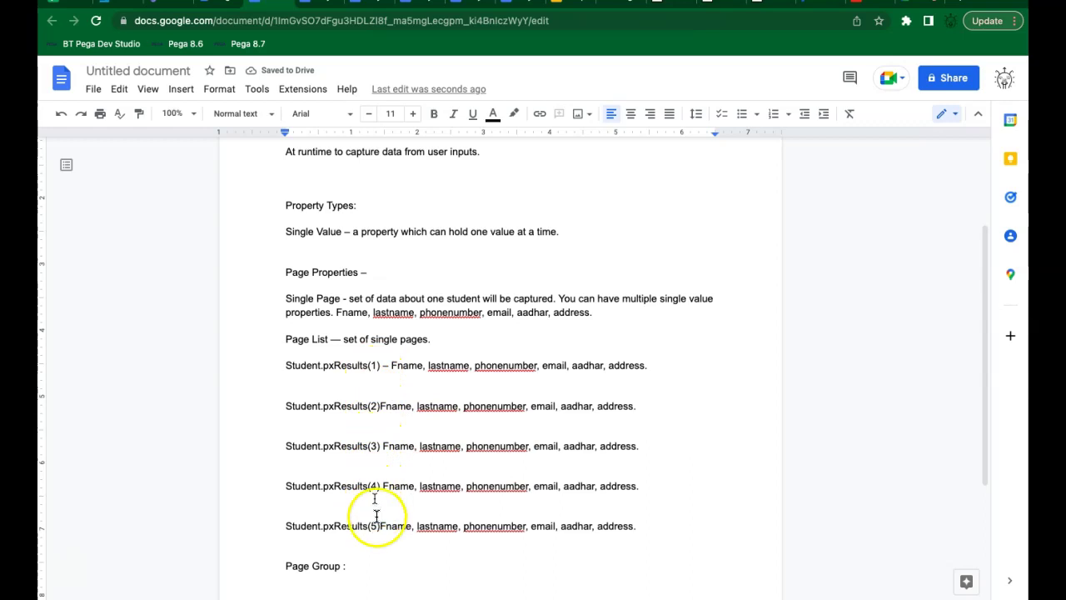
# Write "Student.pxResults(Mysore)--" under Page Group, followed by the copied field list.
pyautogui.write('S')
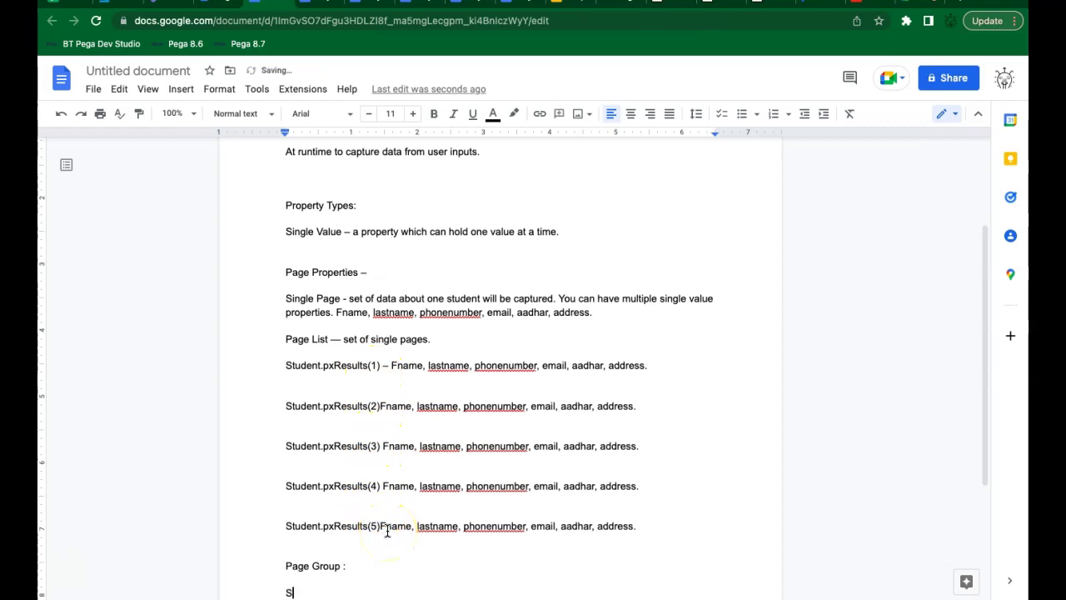
pyautogui.write('tudent.pxResults(')
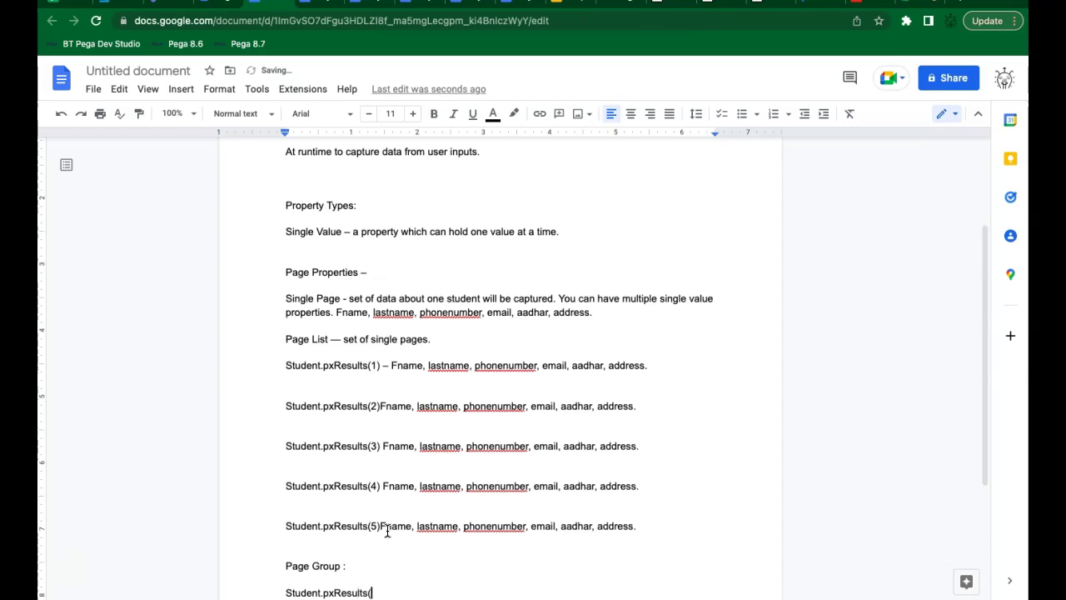
pyautogui.write('Mysore)--')
pyautogui.hotkey('ctrl', 'v')
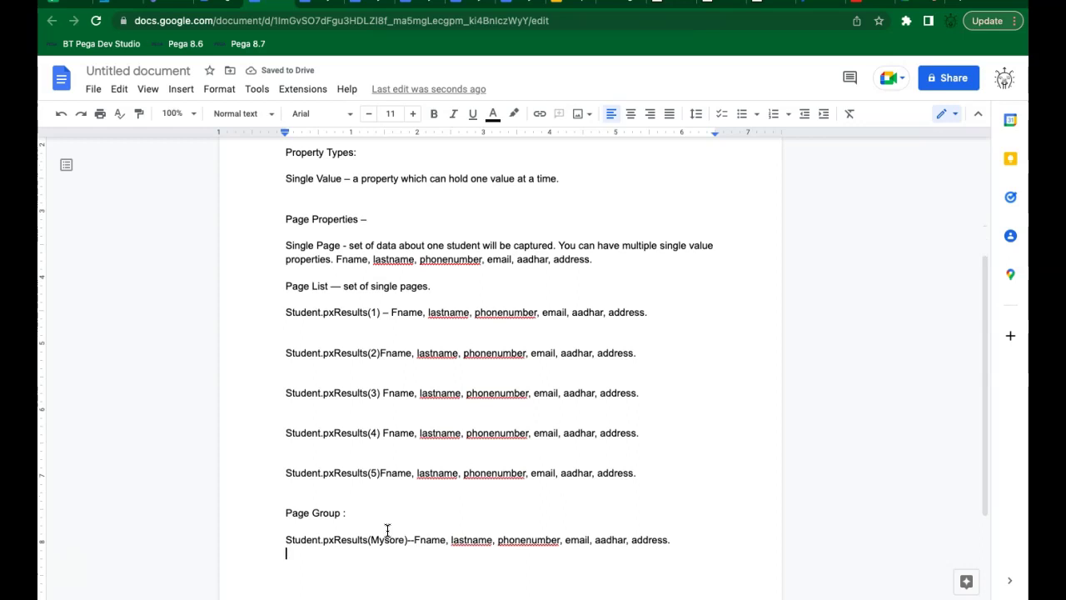
# Duplicate the Student.pxResults(Mysore) line four times below the original.
pyautogui.doubleClick(307, 537)
pyautogui.tripleClick(306, 537)
pyautogui.hotkey('ctrl', 'c')
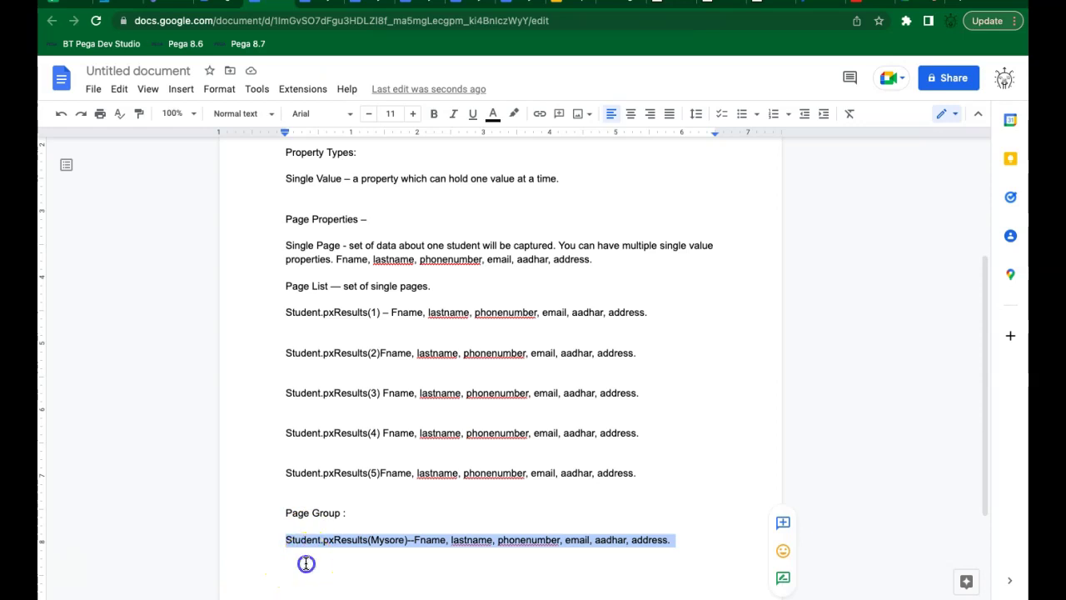
pyautogui.click(305, 564)
pyautogui.hotkey('ctrl', 'v')
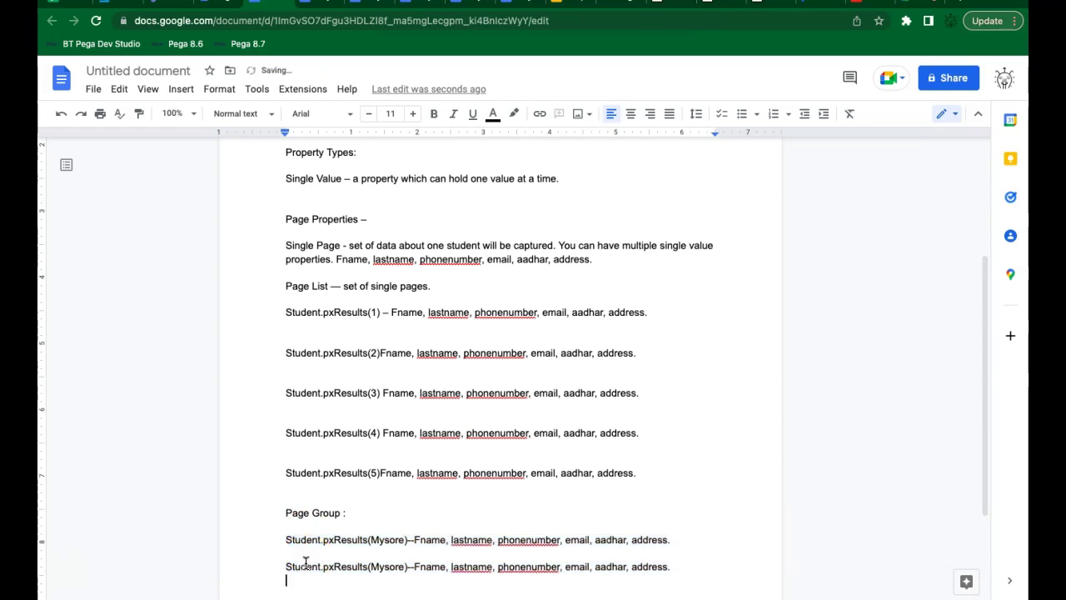
pyautogui.hotkey('ctrl', 'v')
pyautogui.hotkey('ctrl', 'v')
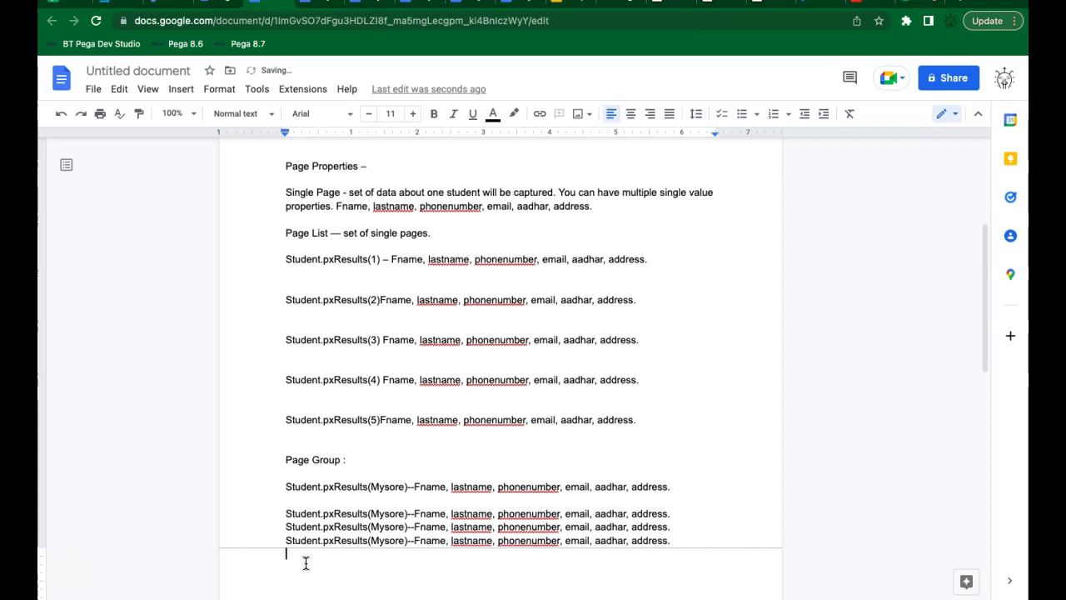
pyautogui.hotkey('ctrl', 'v')
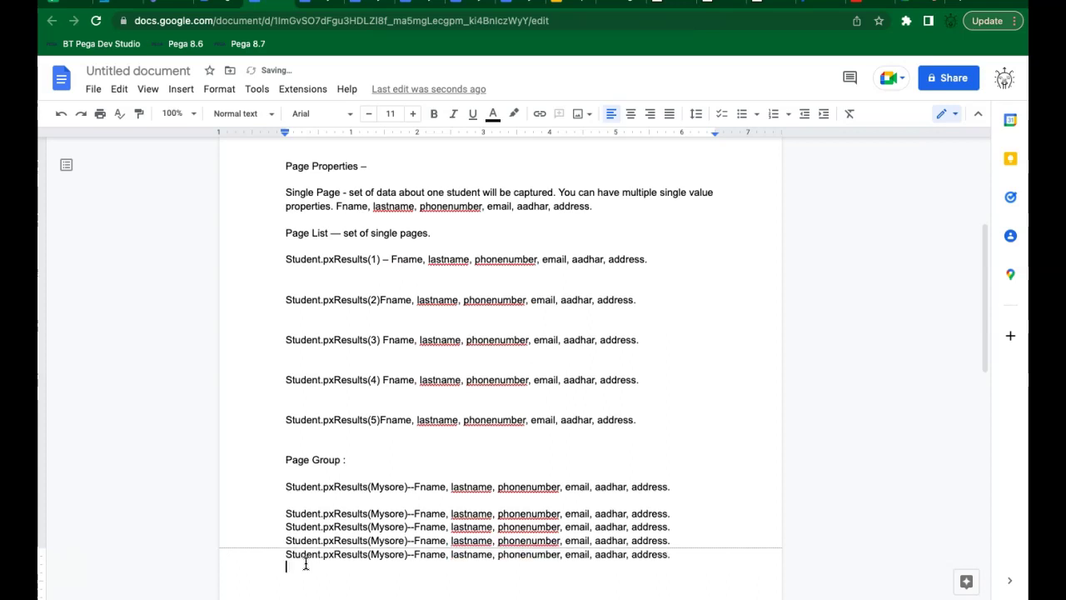
# Replace Mysore in the four duplicated lines with Mandya, Cpatna, Ramnagar and Kengeri, in that order.
pyautogui.doubleClick(376, 513)
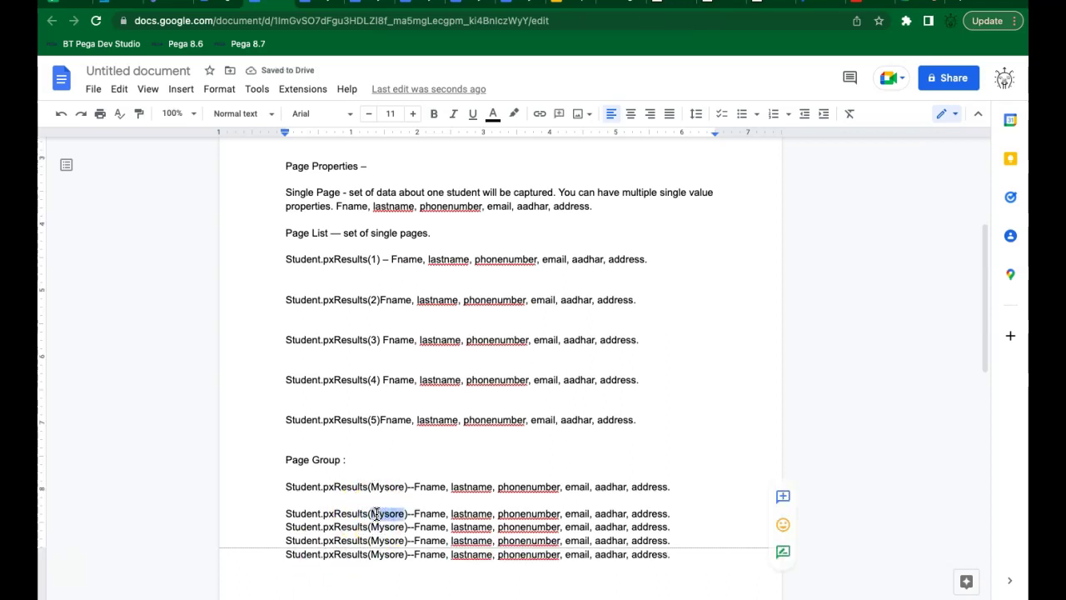
pyautogui.write('Mandya')
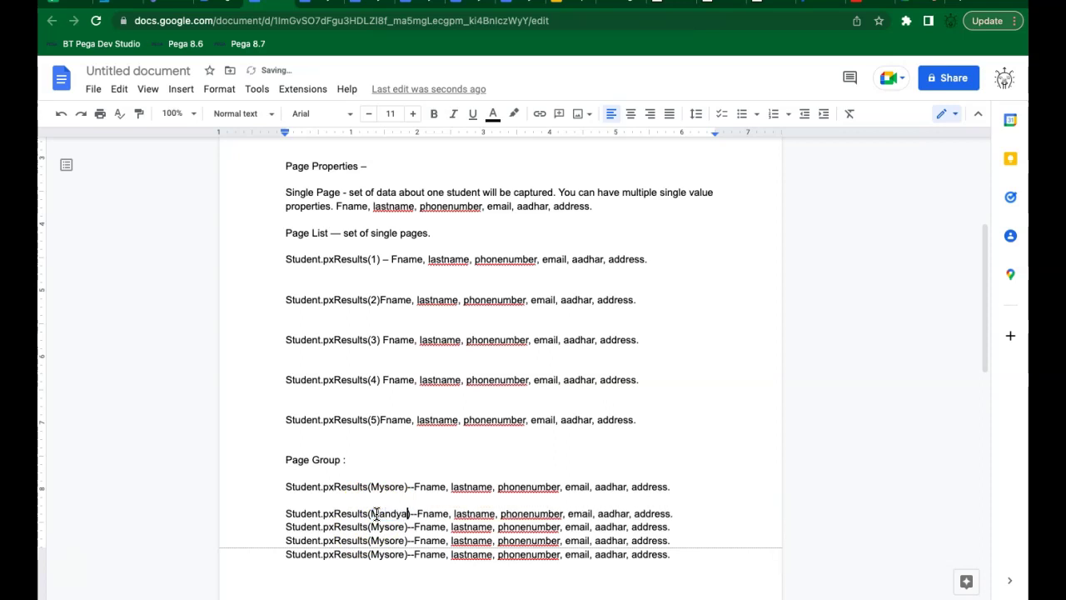
pyautogui.doubleClick(383, 526)
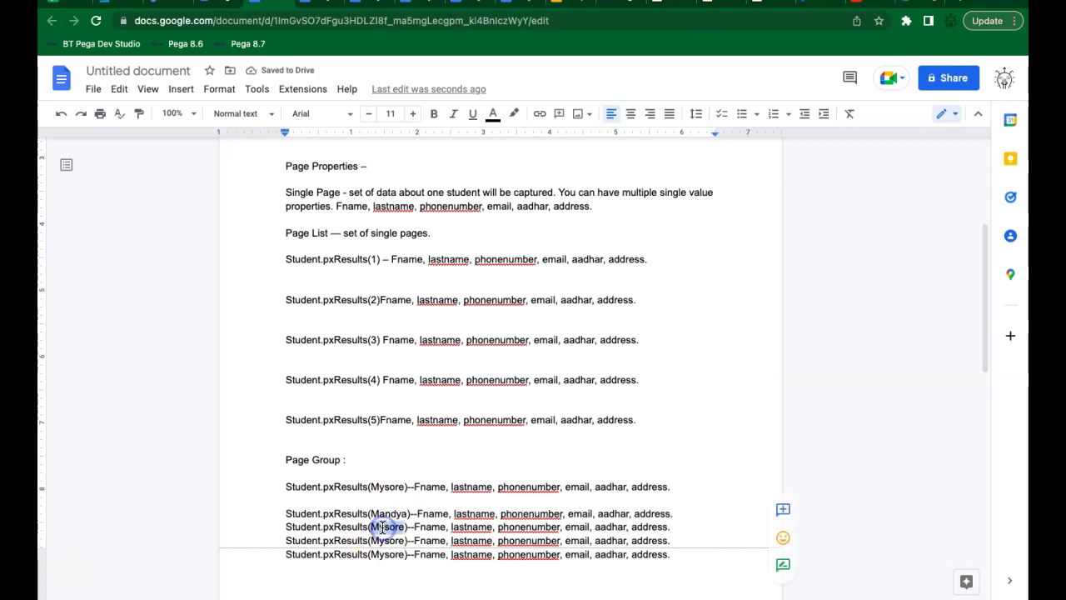
pyautogui.write('Chatna')
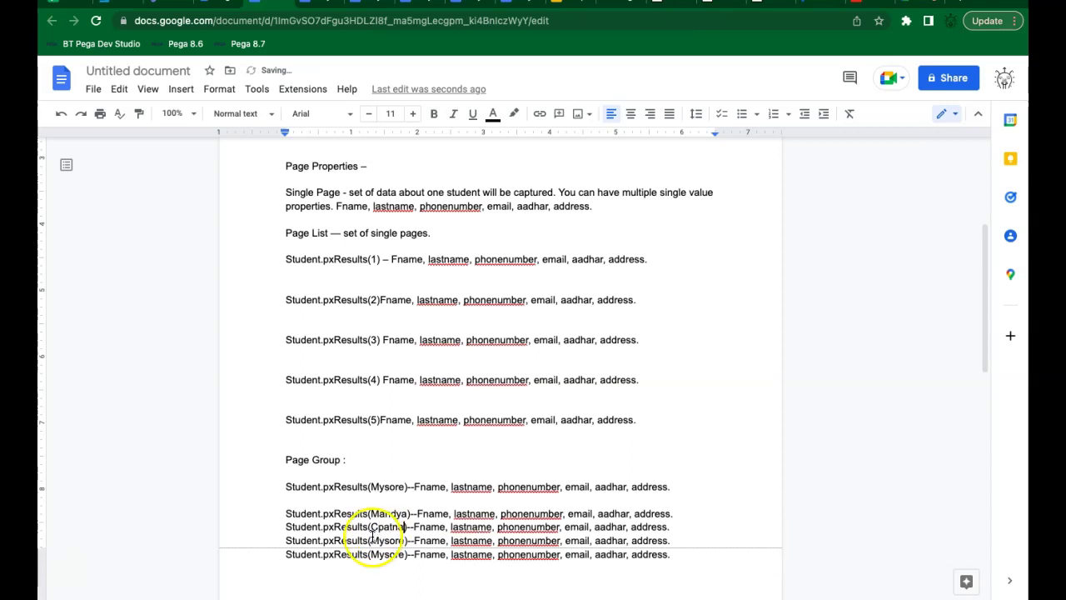
pyautogui.doubleClick(387, 540)
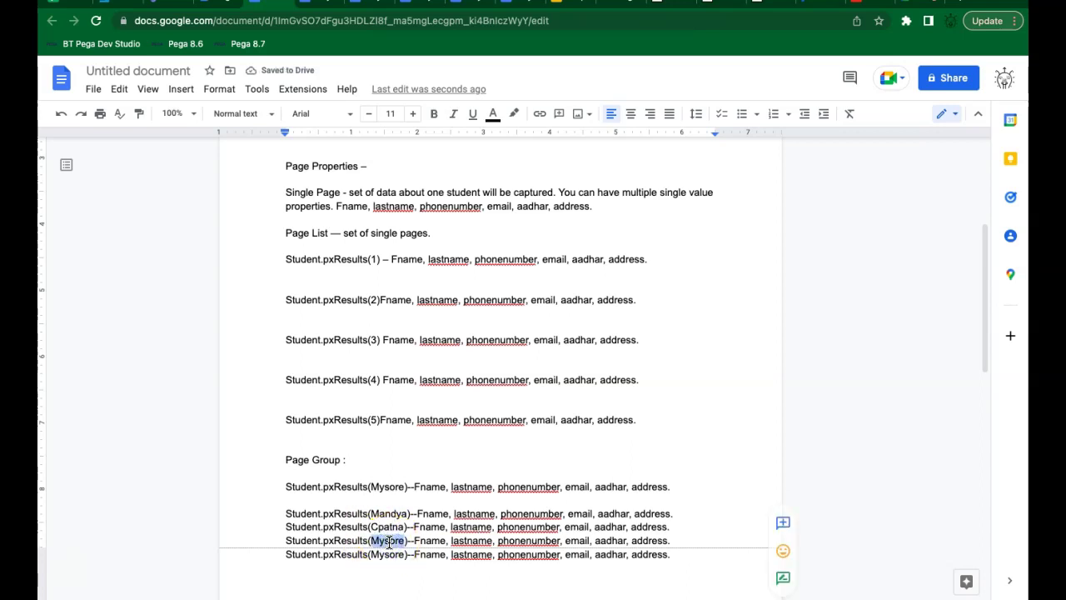
pyautogui.write('Ramnagar')
pyautogui.doubleClick(389, 555)
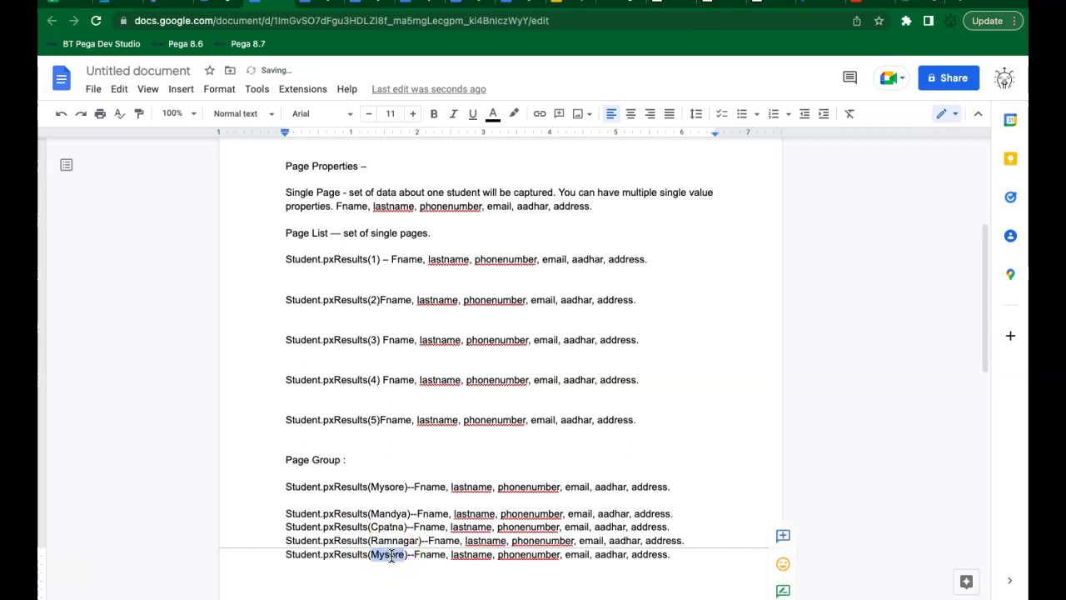
pyautogui.write('Kengeri')
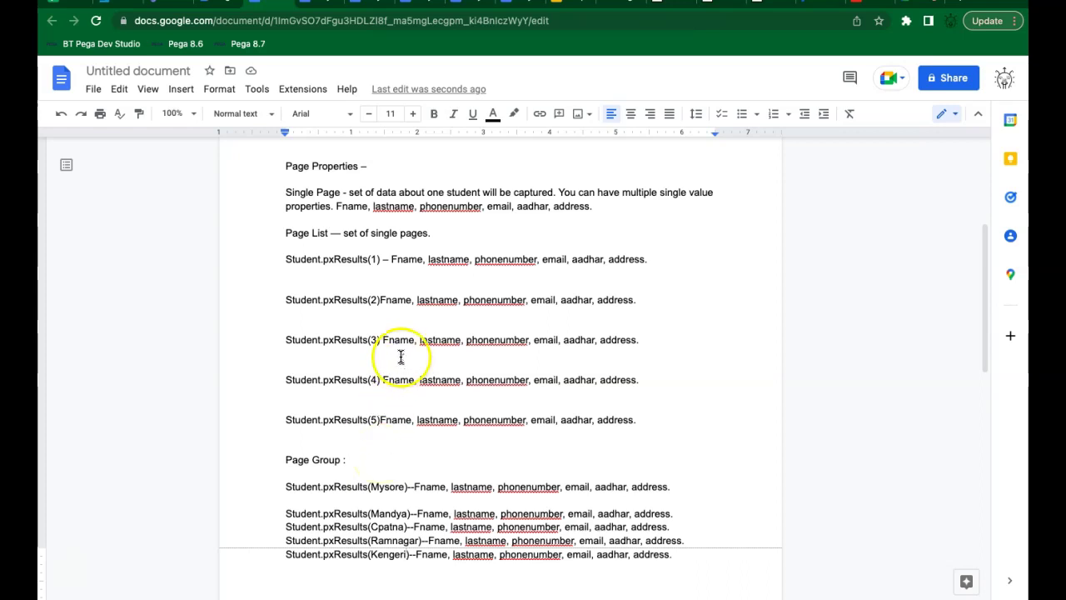
pyautogui.click(376, 259)
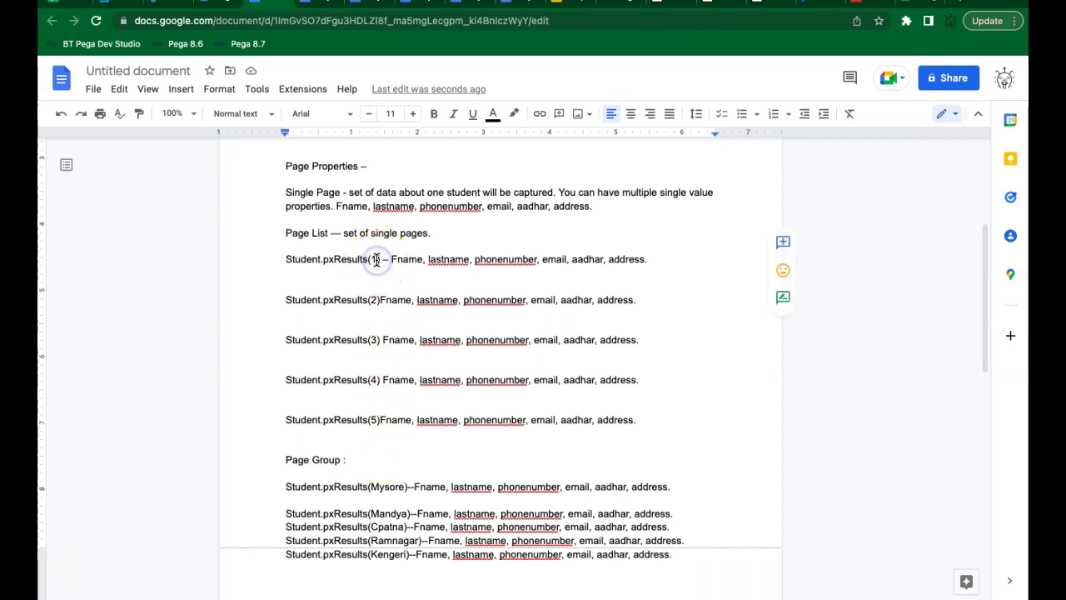
pyautogui.tripleClick(380, 485)
pyautogui.doubleClick(380, 486)
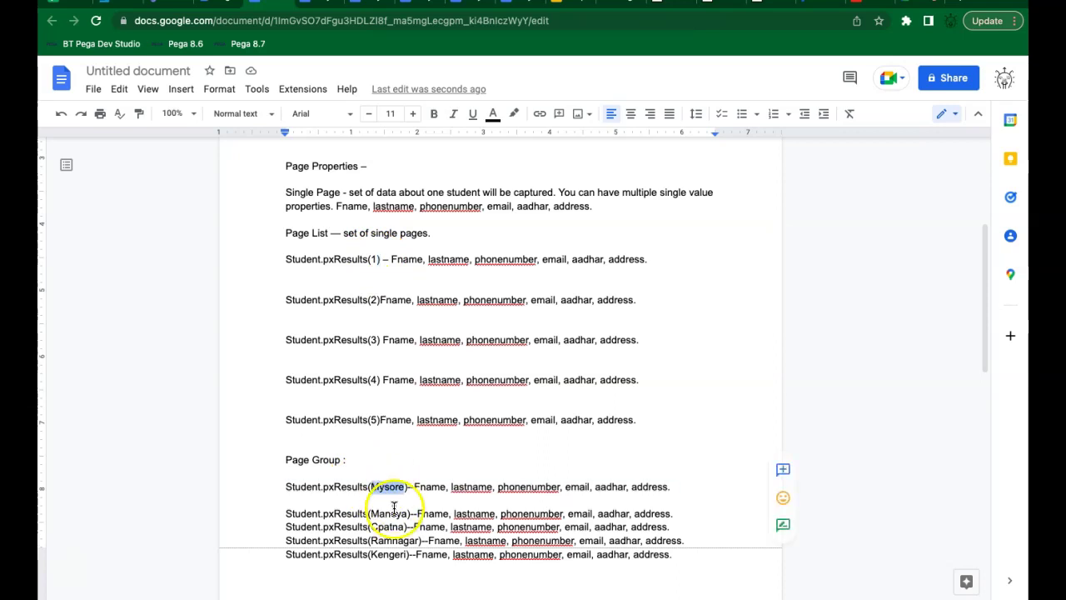
pyautogui.doubleClick(388, 513)
pyautogui.click(388, 527)
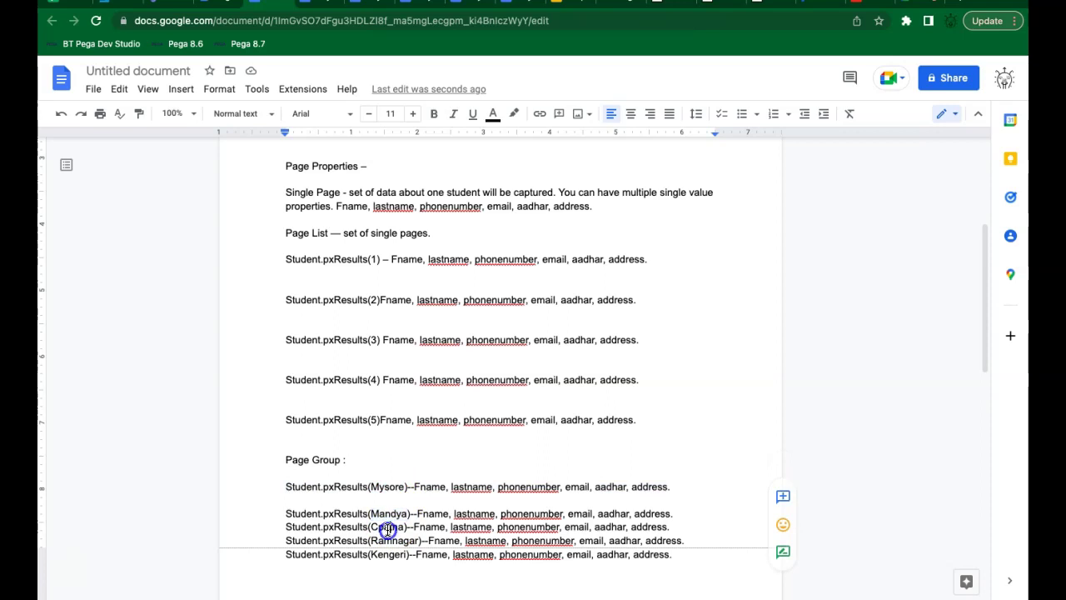
# Compare the place-name subscripts of the Page Group entries with the numeric index of the first Page List entry.
pyautogui.doubleClick(388, 528)
pyautogui.doubleClick(388, 540)
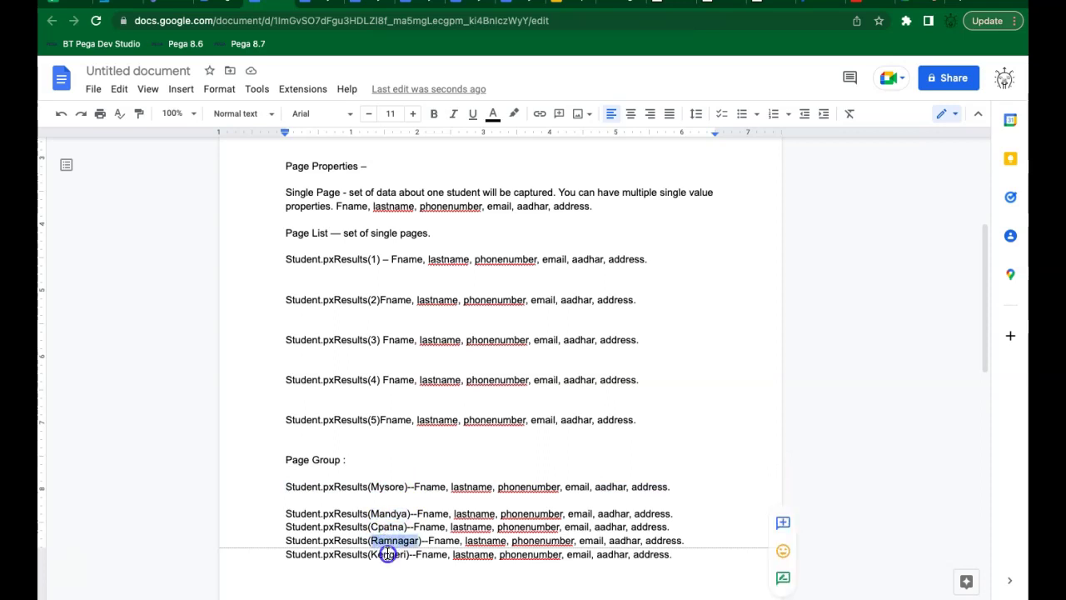
pyautogui.doubleClick(388, 554)
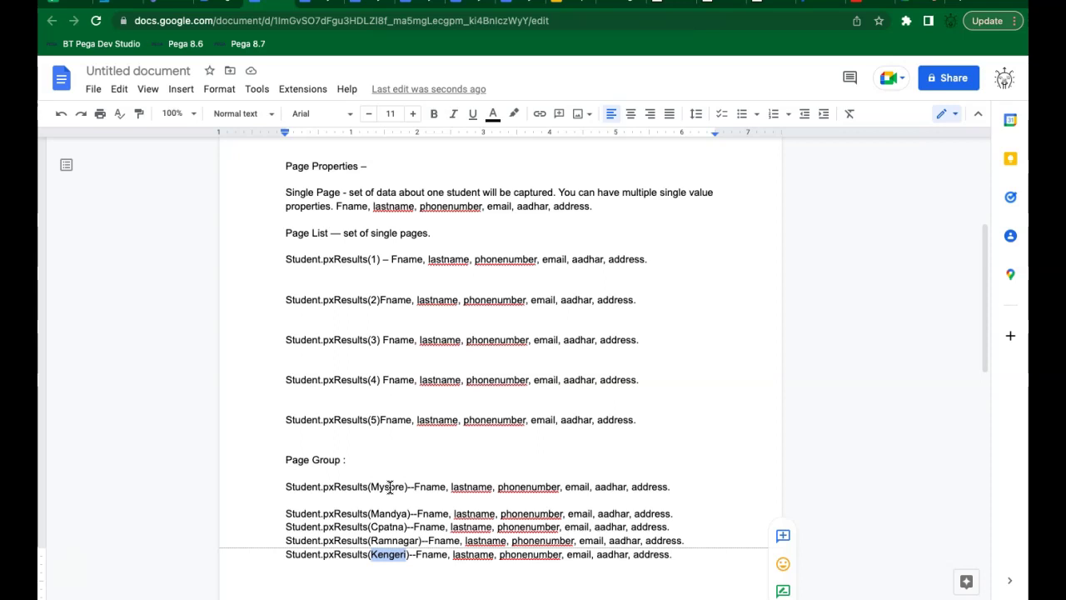
pyautogui.doubleClick(391, 487)
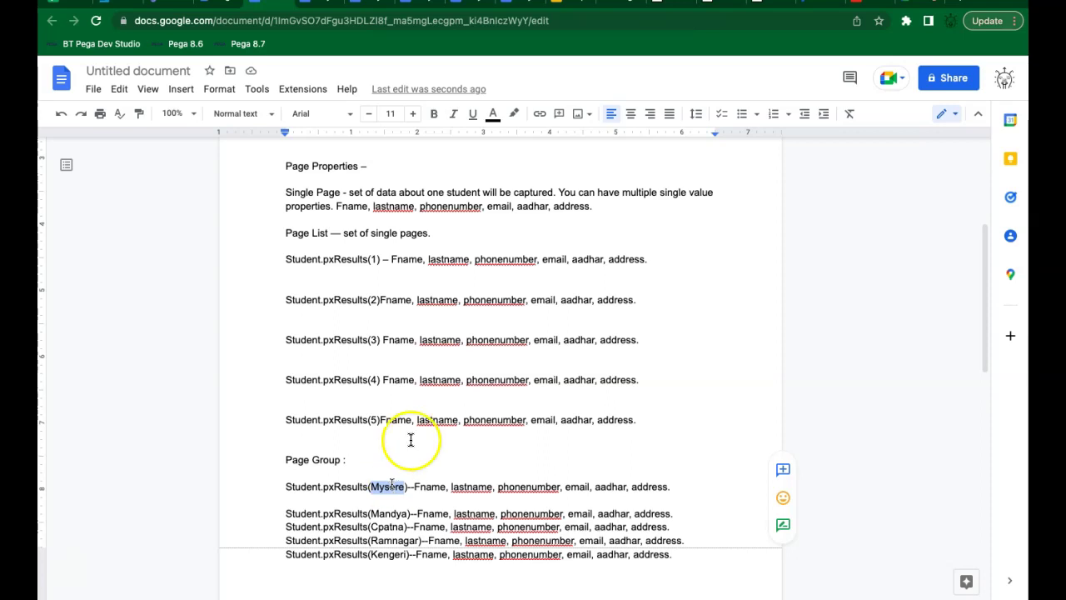
pyautogui.click(375, 259)
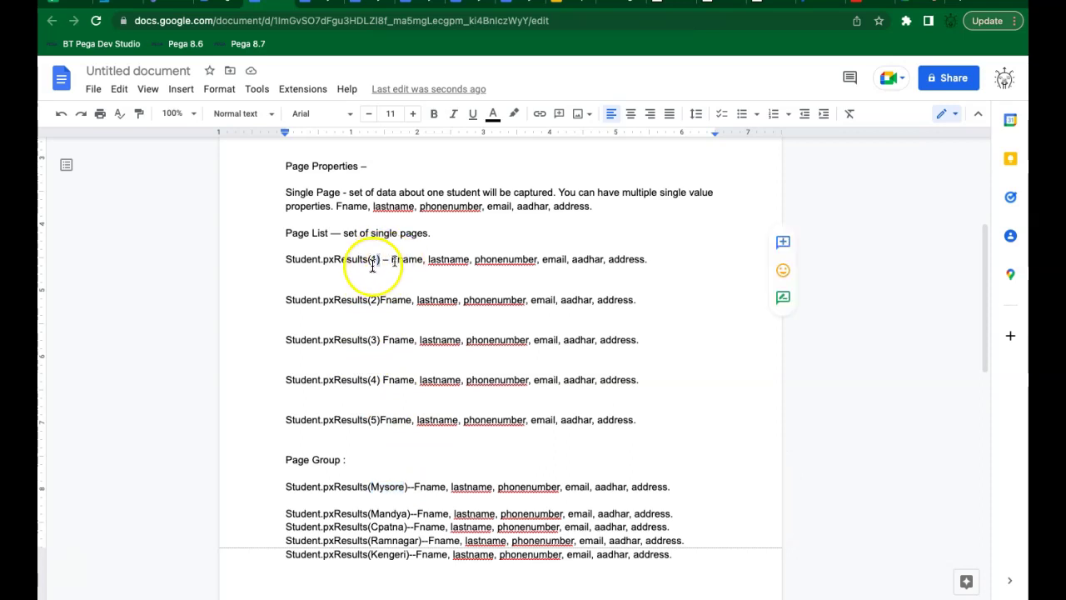
pyautogui.doubleClick(385, 488)
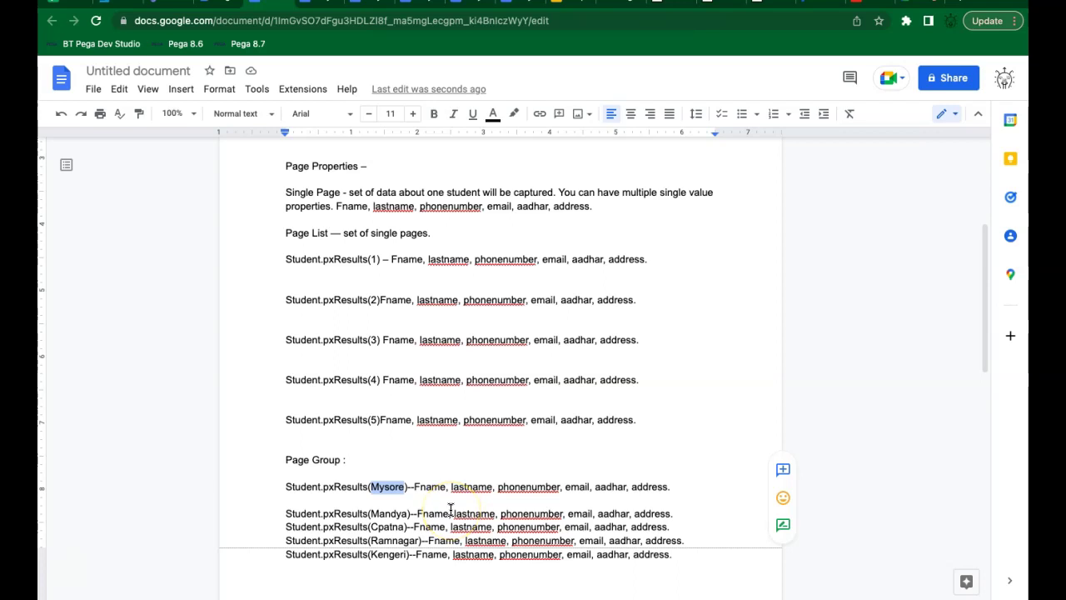
pyautogui.doubleClick(388, 486)
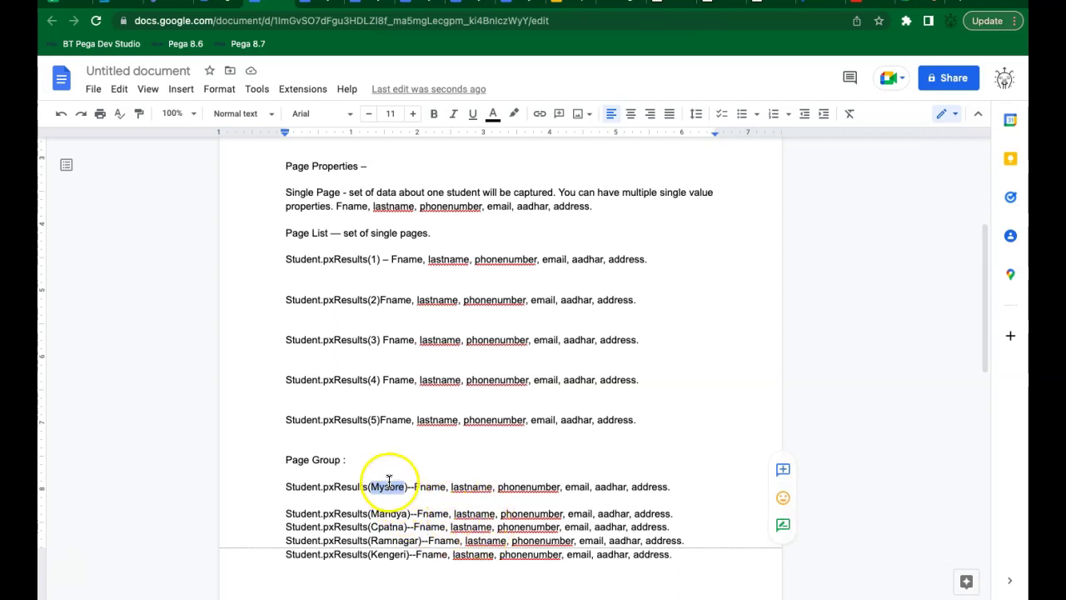
pyautogui.doubleClick(388, 526)
pyautogui.tripleClick(385, 488)
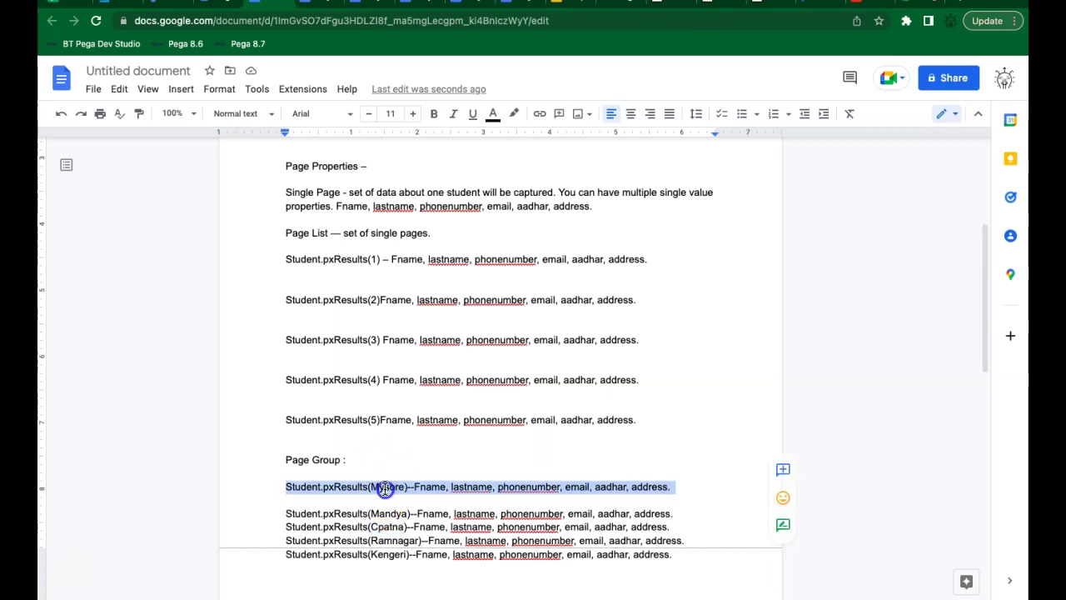
pyautogui.click(327, 260)
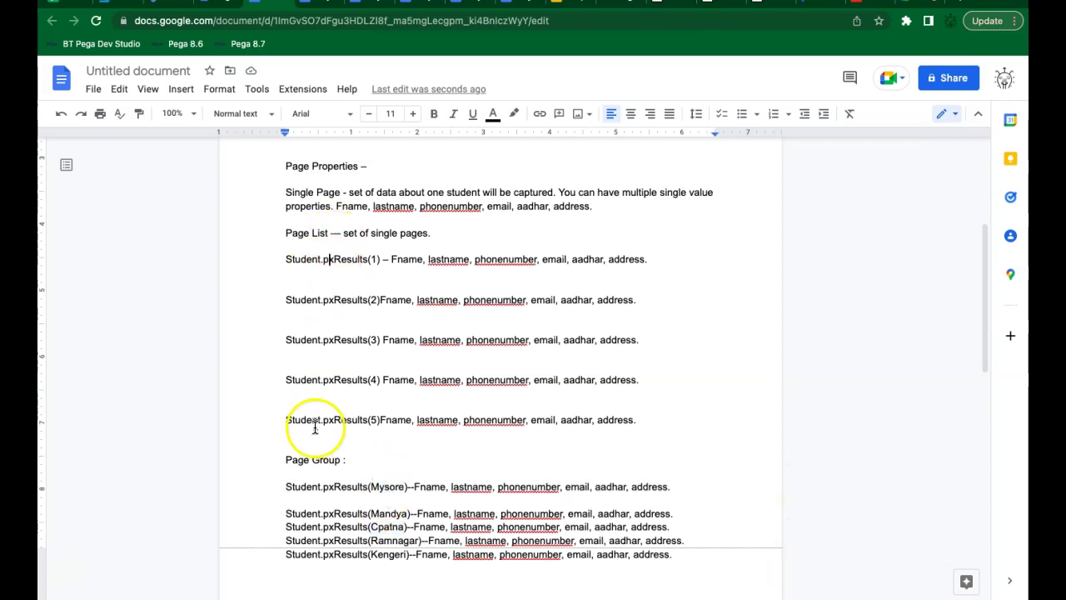
pyautogui.click(339, 489)
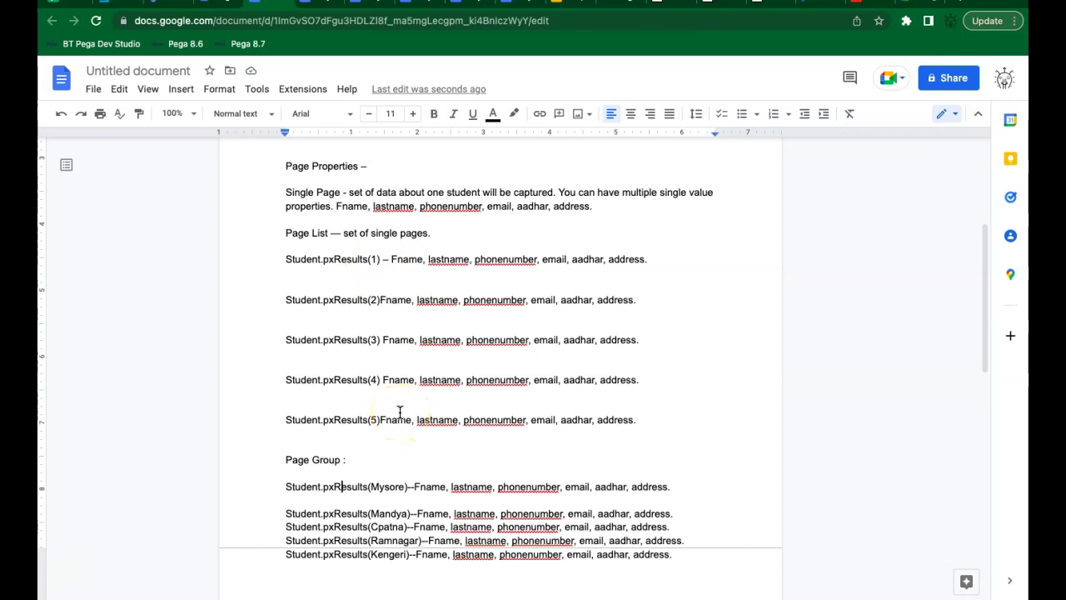
pyautogui.doubleClick(381, 486)
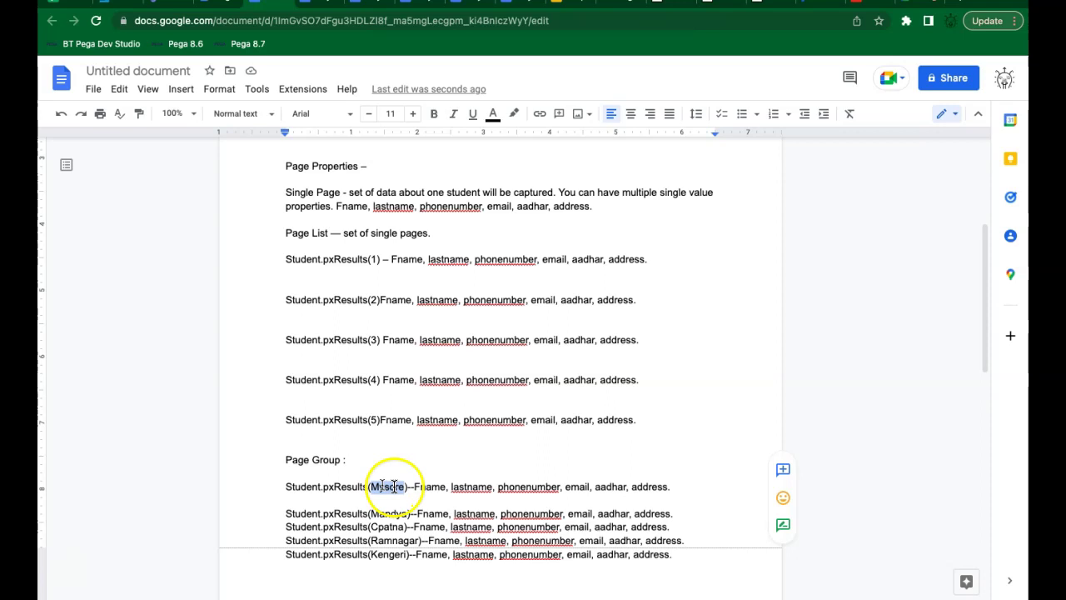
pyautogui.doubleClick(388, 513)
pyautogui.click(440, 485)
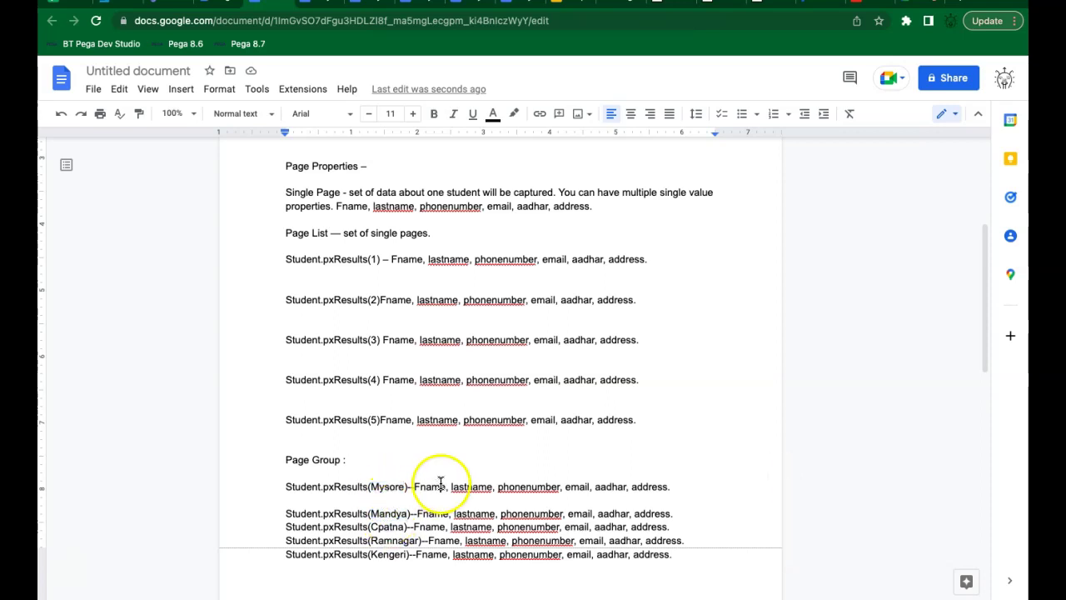
# Examine the pxResults and Student parts of the Page Group and Page List entries alongside the Single Page definition.
pyautogui.click(343, 489)
pyautogui.doubleClick(343, 487)
pyautogui.doubleClick(344, 513)
pyautogui.doubleClick(346, 527)
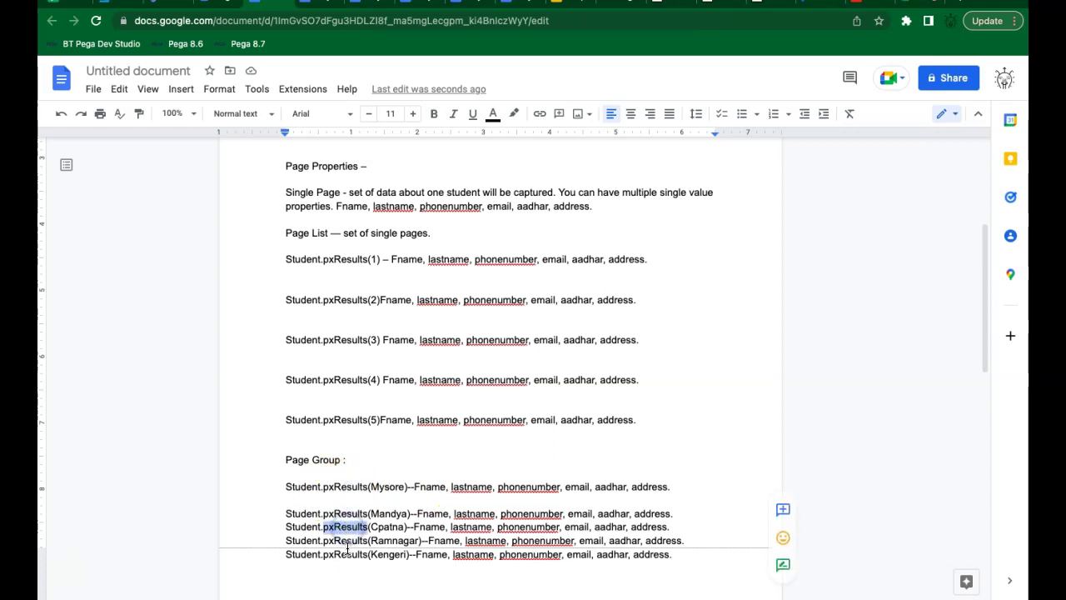
pyautogui.doubleClick(301, 486)
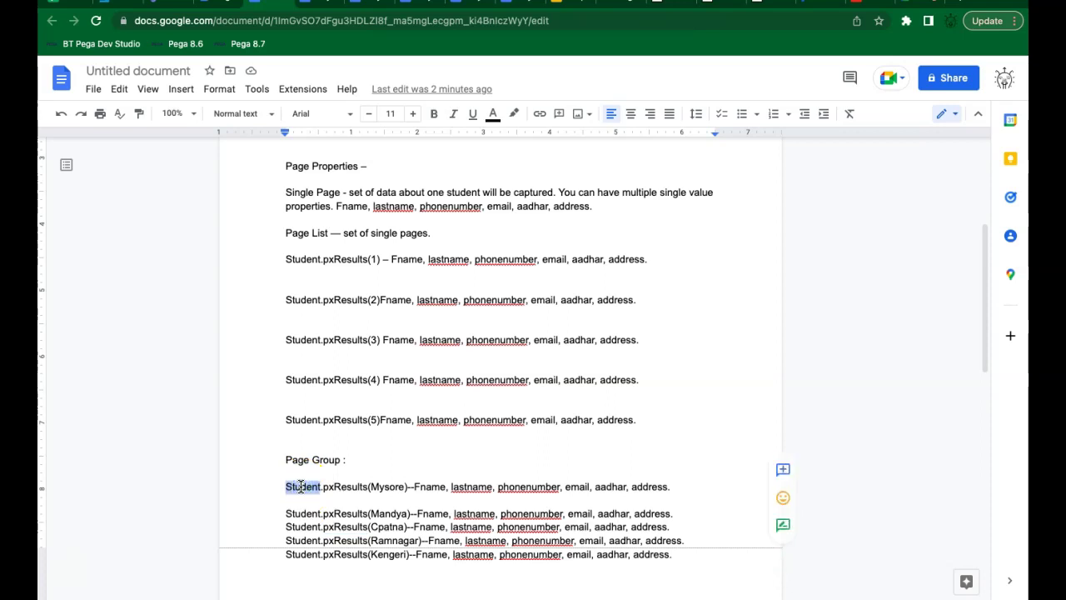
pyautogui.click(301, 486)
pyautogui.doubleClick(302, 486)
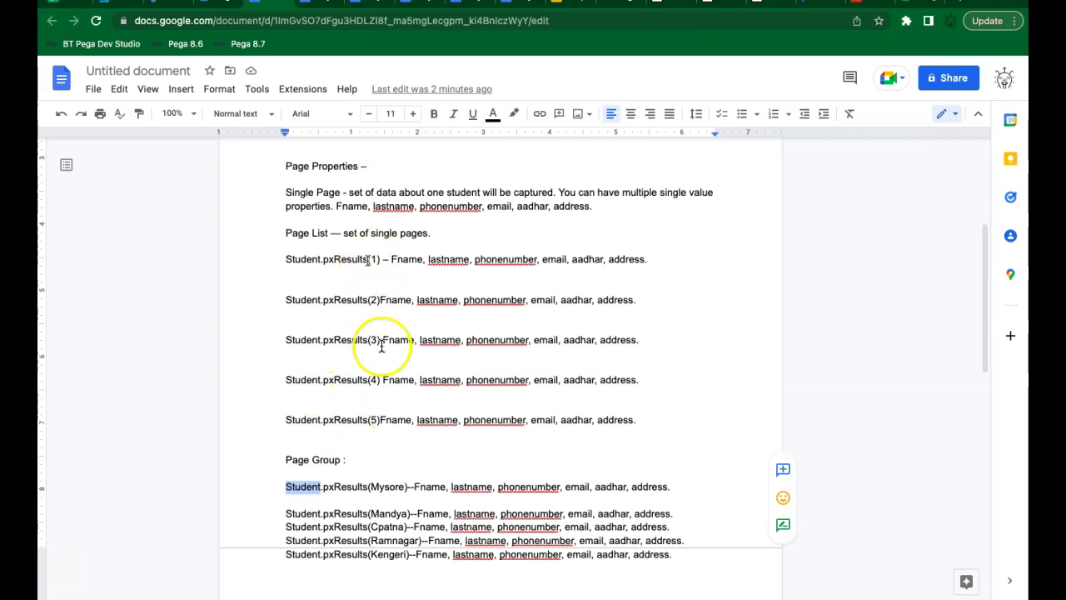
pyautogui.click(305, 261)
pyautogui.doubleClick(304, 261)
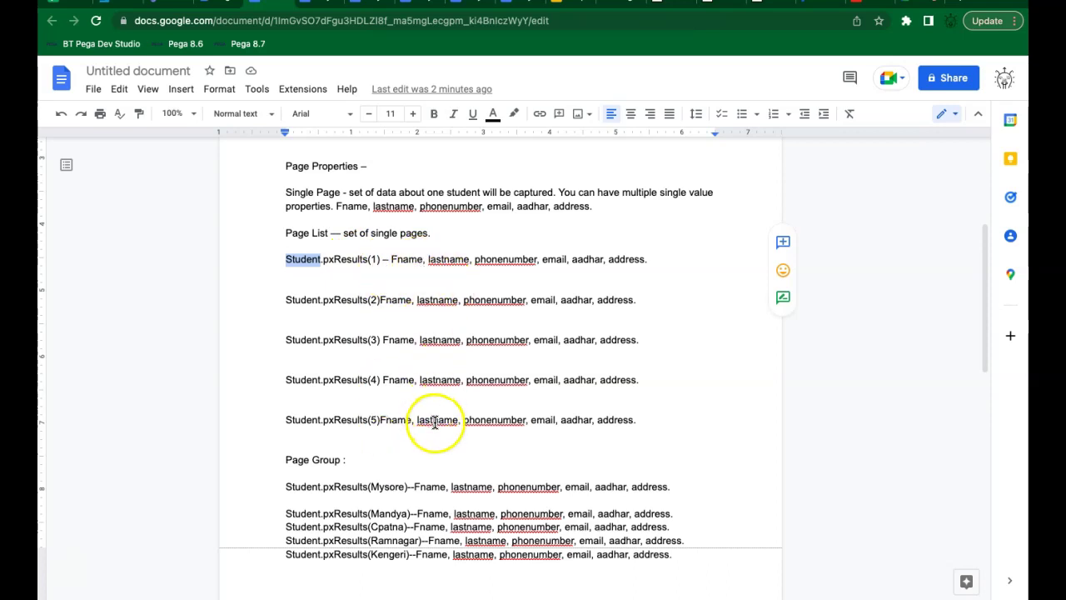
pyautogui.doubleClick(369, 193)
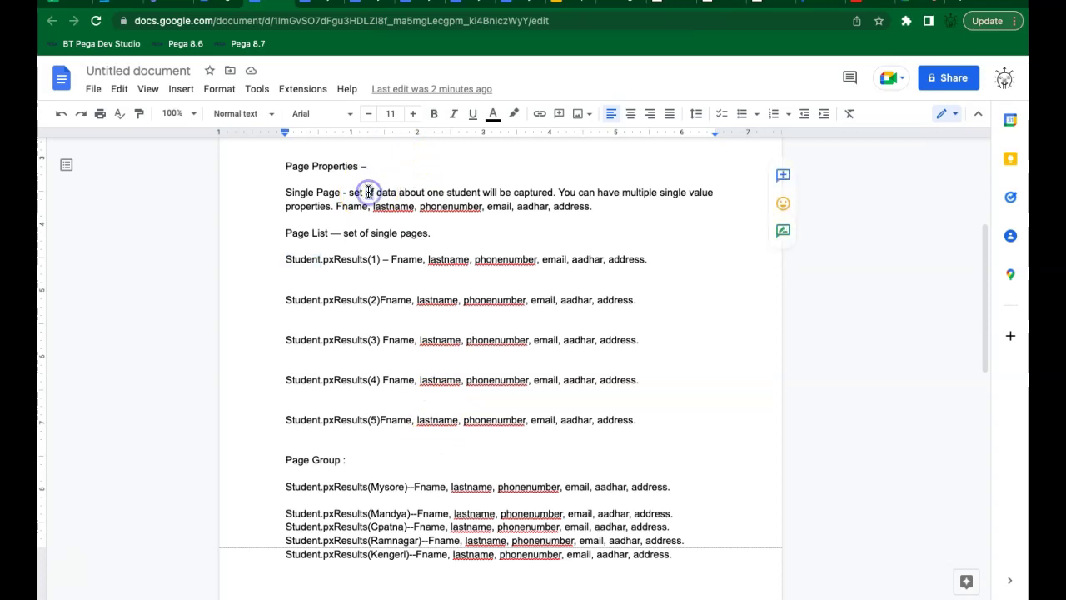
pyautogui.tripleClick(385, 258)
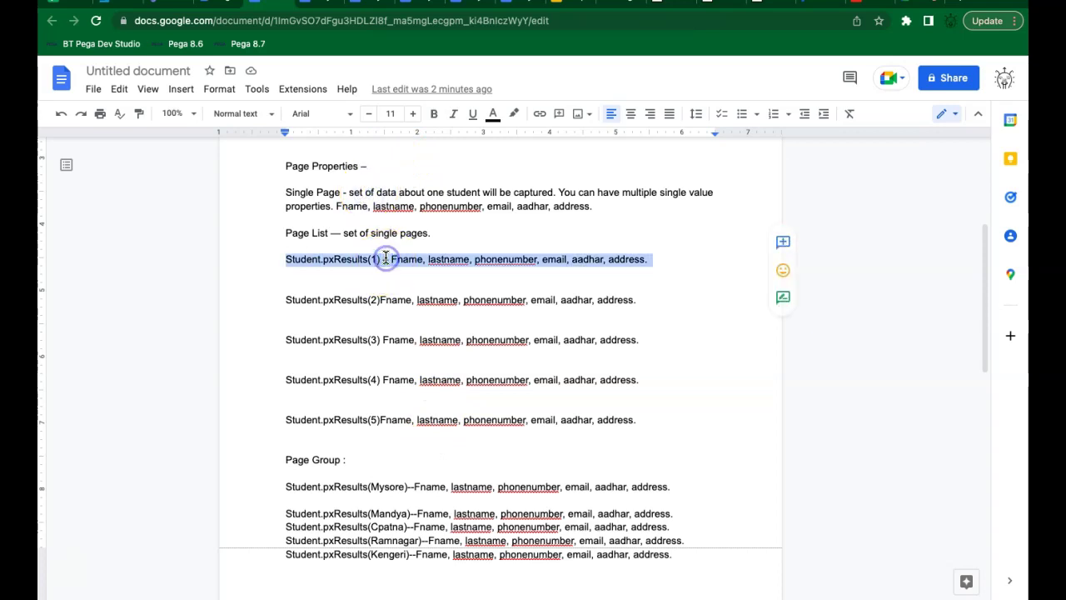
pyautogui.tripleClick(302, 259)
# Add the line "Adv Properties in pega - value list, value group." a few lines below the Kengeri entry.
pyautogui.click(686, 559)
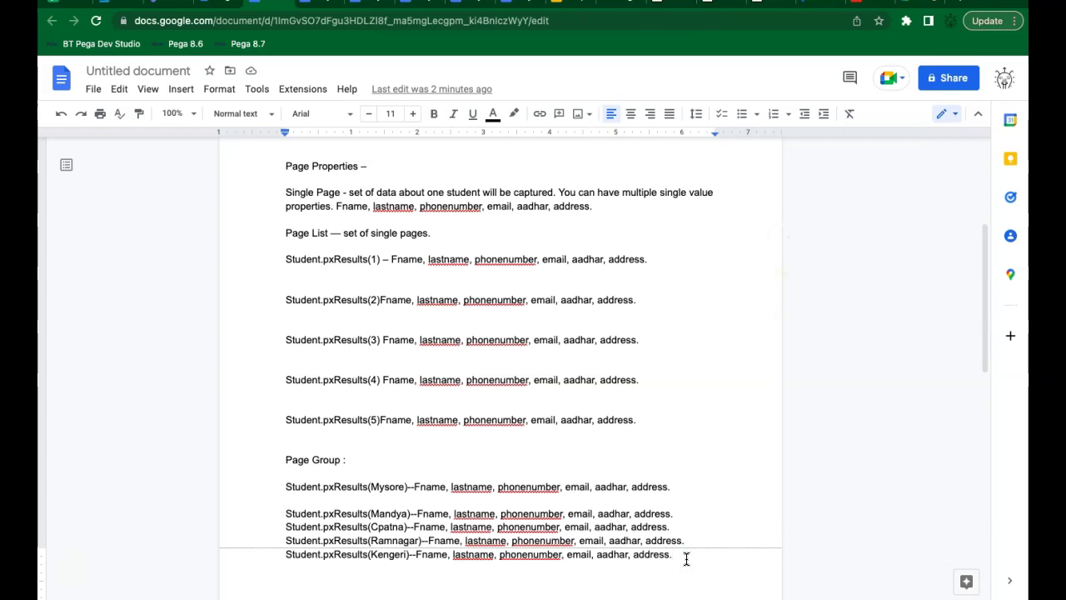
pyautogui.press('Return')
pyautogui.press('Return')
pyautogui.press('Return')
pyautogui.press('Return')
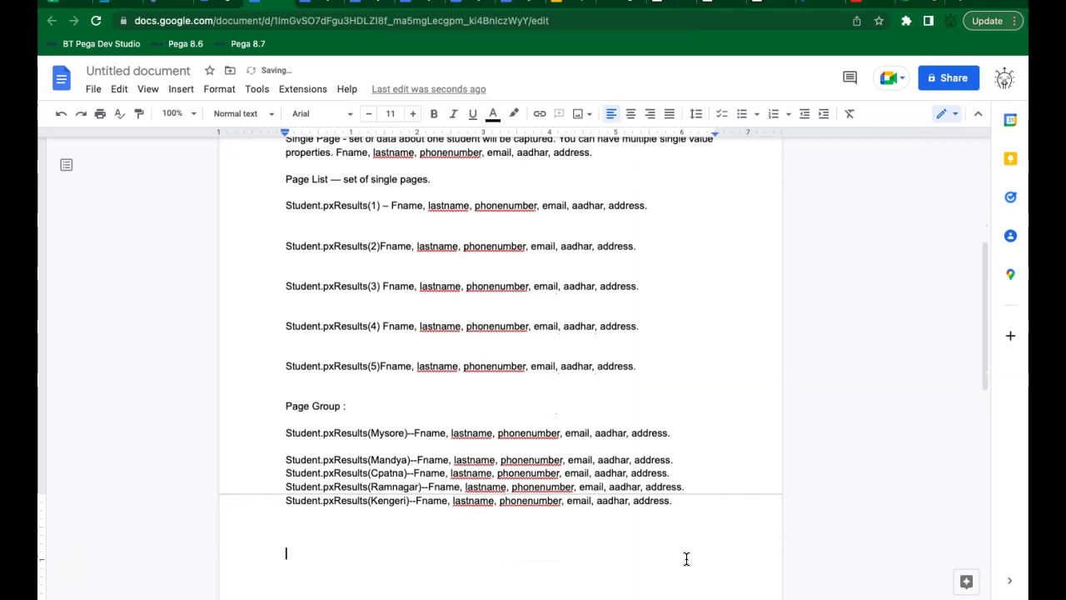
pyautogui.write('A')
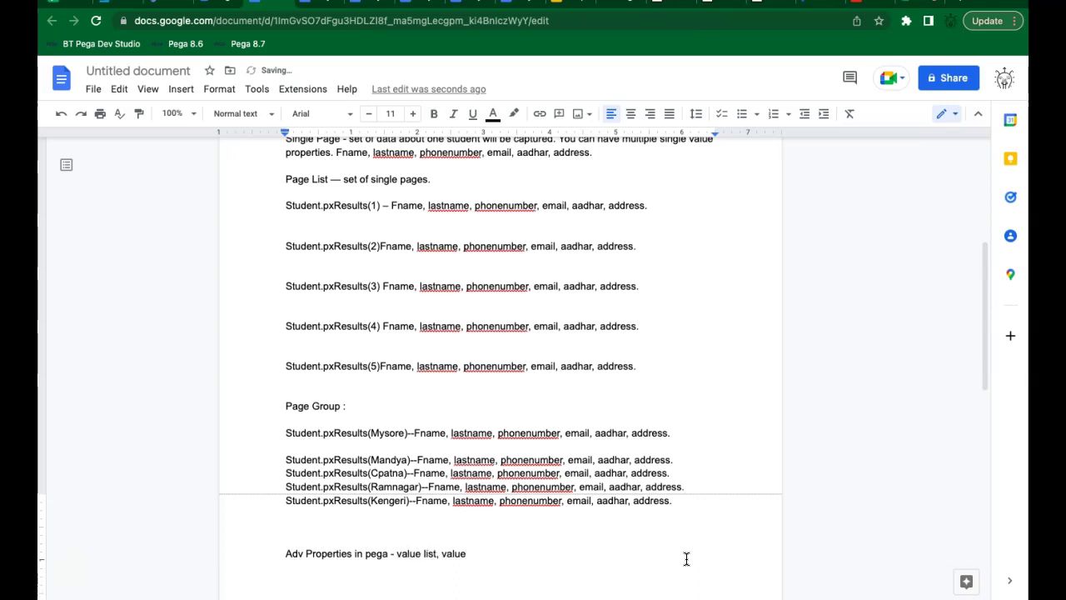
pyautogui.write('group.')
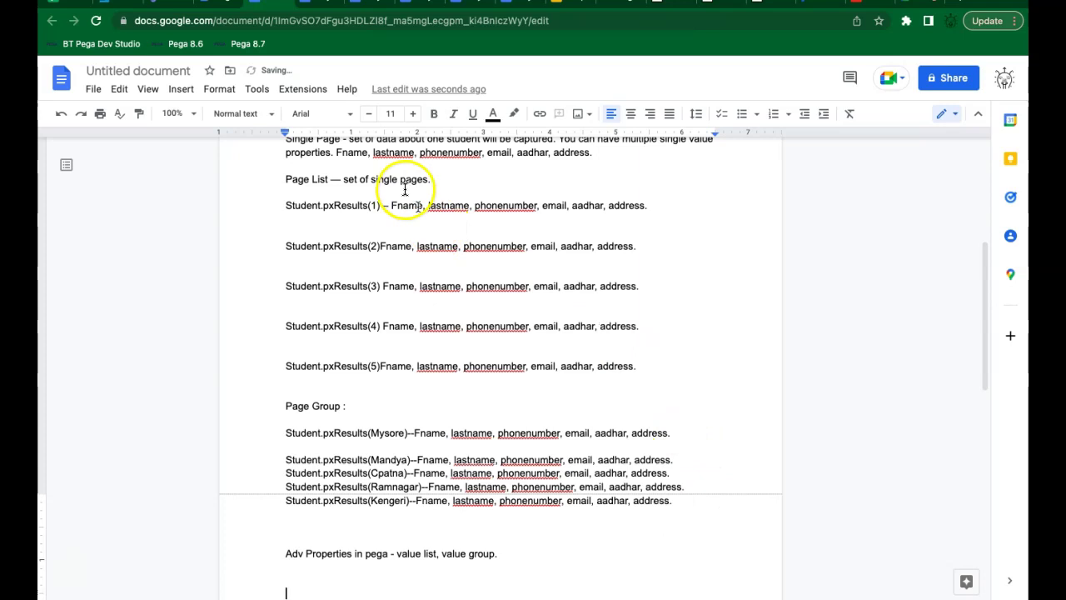
# Review the Single Value and Single Page definitions under Property Types.
pyautogui.scroll(1, 269, 166)
pyautogui.click(270, 166)
pyautogui.scroll(2, 271, 166)
pyautogui.click(274, 170)
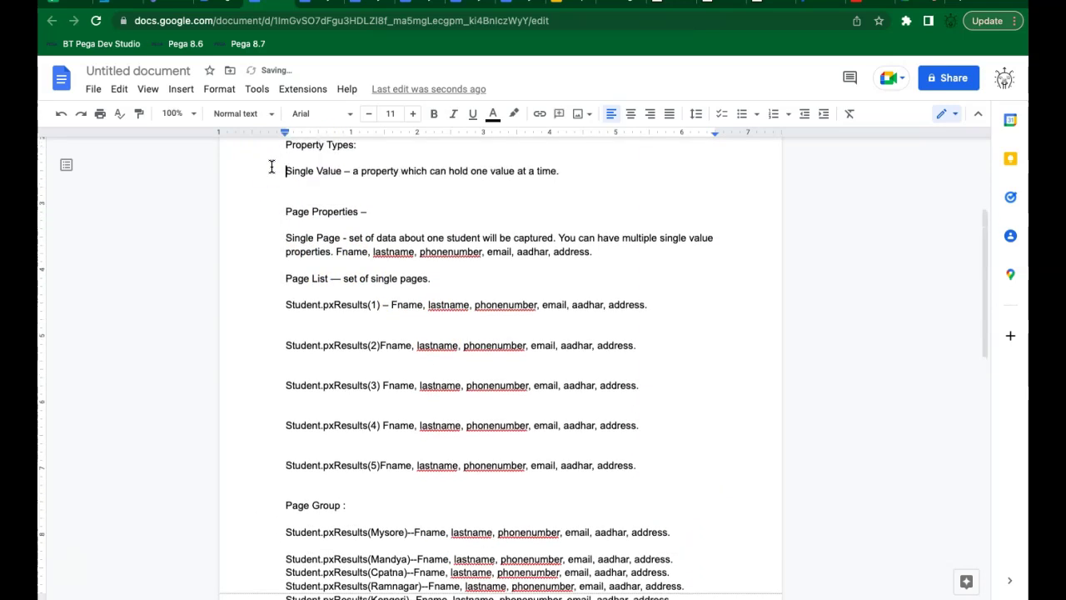
pyautogui.doubleClick(328, 171)
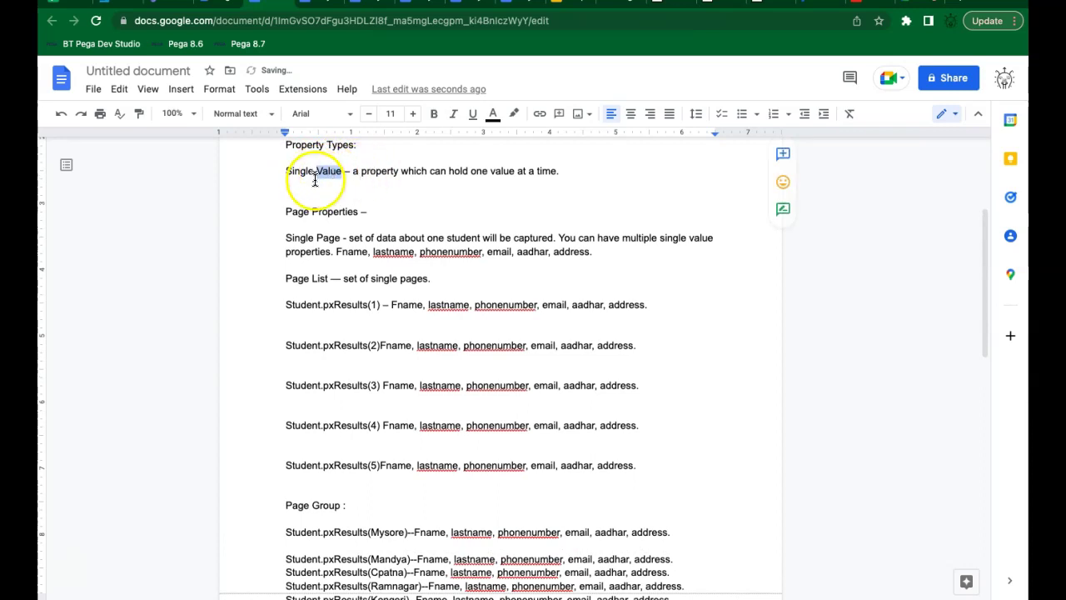
pyautogui.click(305, 240)
pyautogui.doubleClick(305, 239)
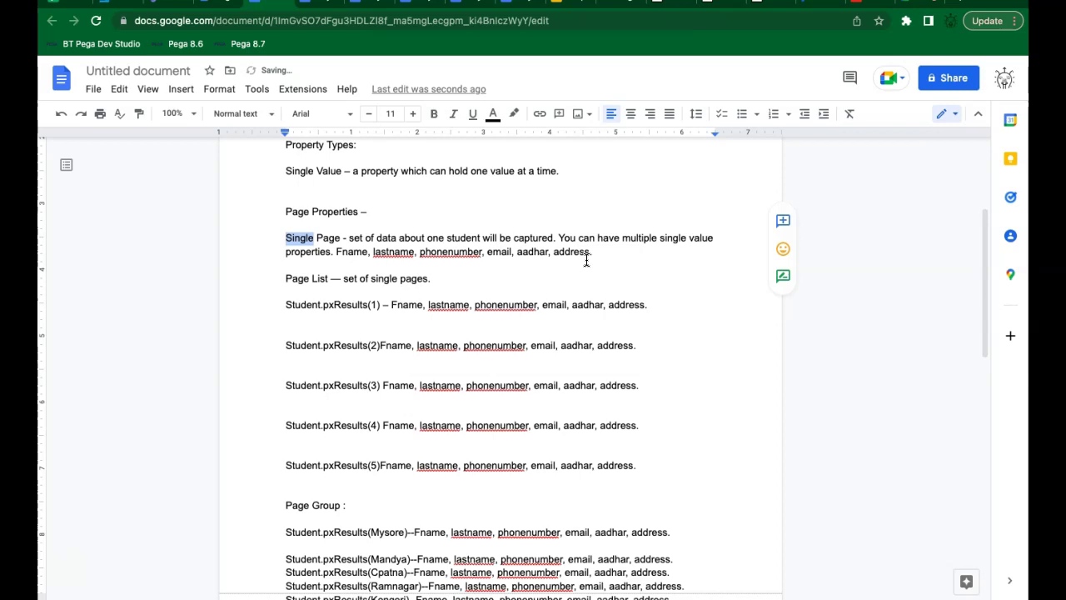
pyautogui.doubleClick(330, 237)
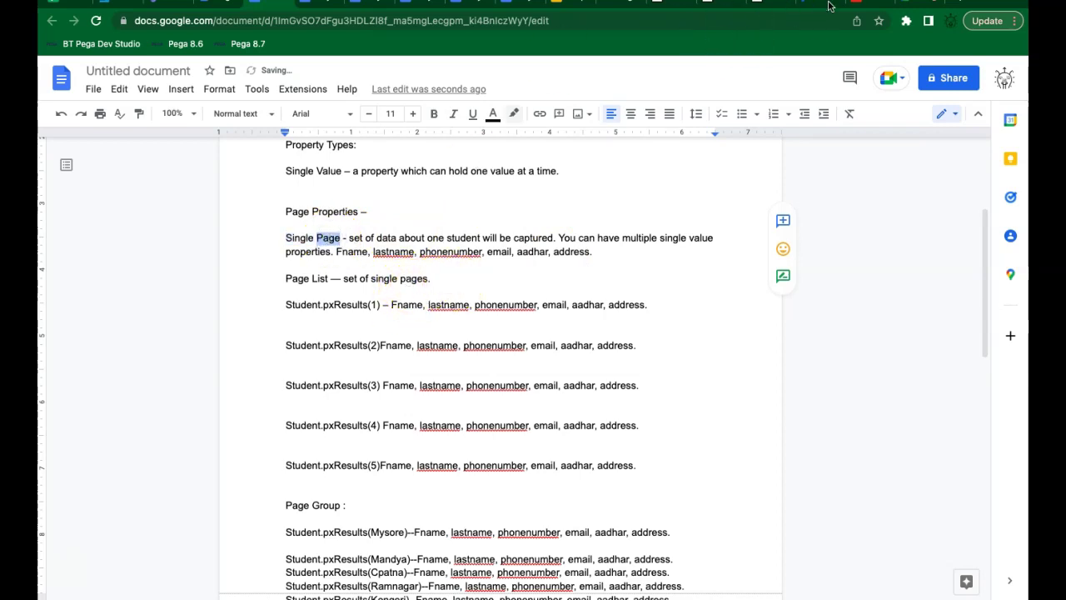
# Check the Google Meet call, return to the document and look at the first two Page List entries.
pyautogui.click(912, 3)
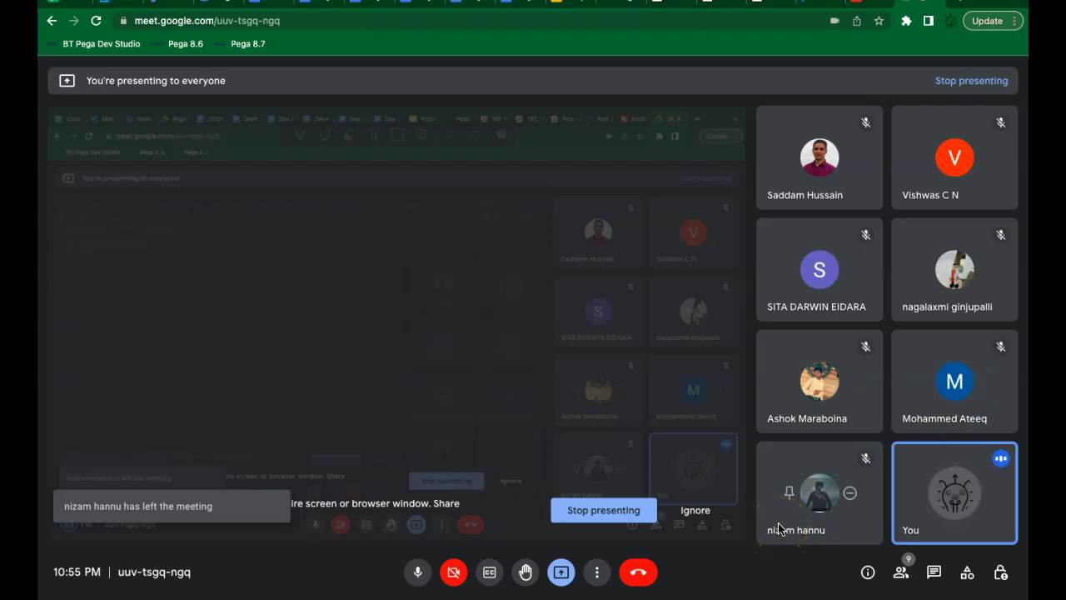
pyautogui.click(277, 7)
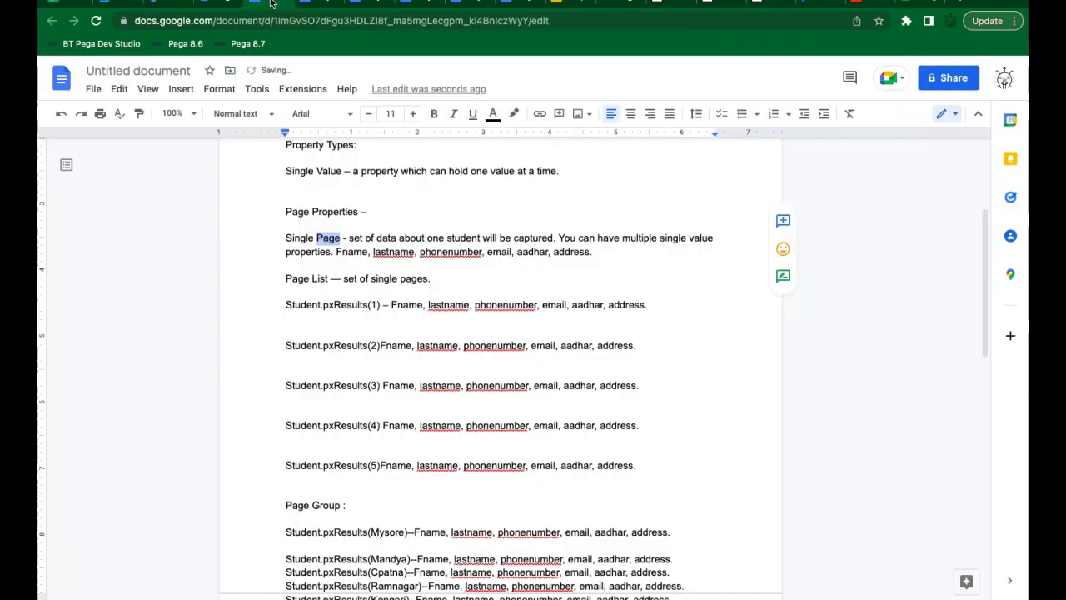
pyautogui.tripleClick(349, 306)
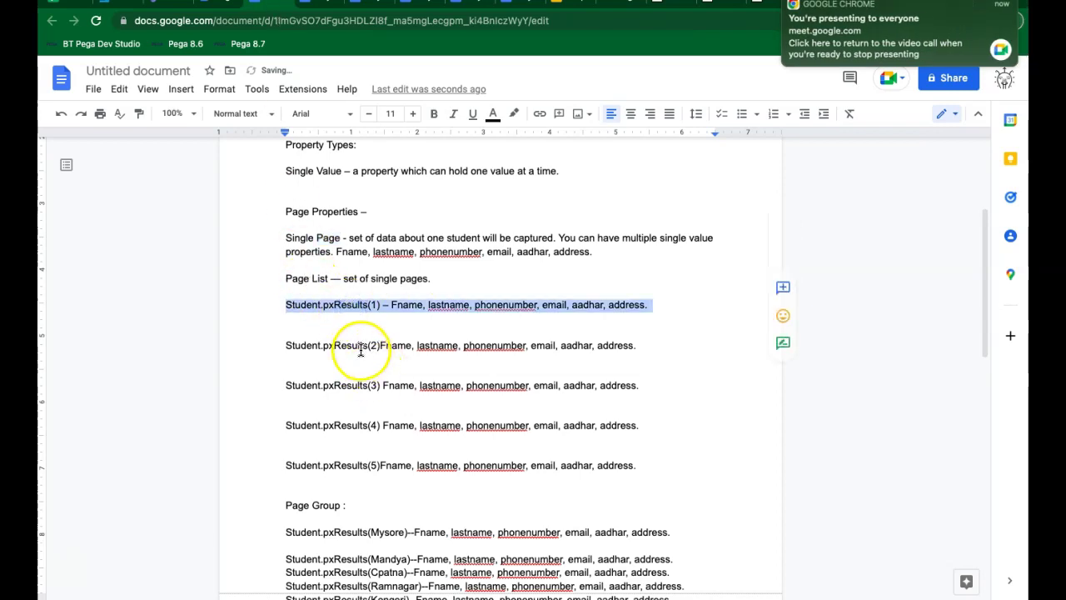
pyautogui.doubleClick(361, 346)
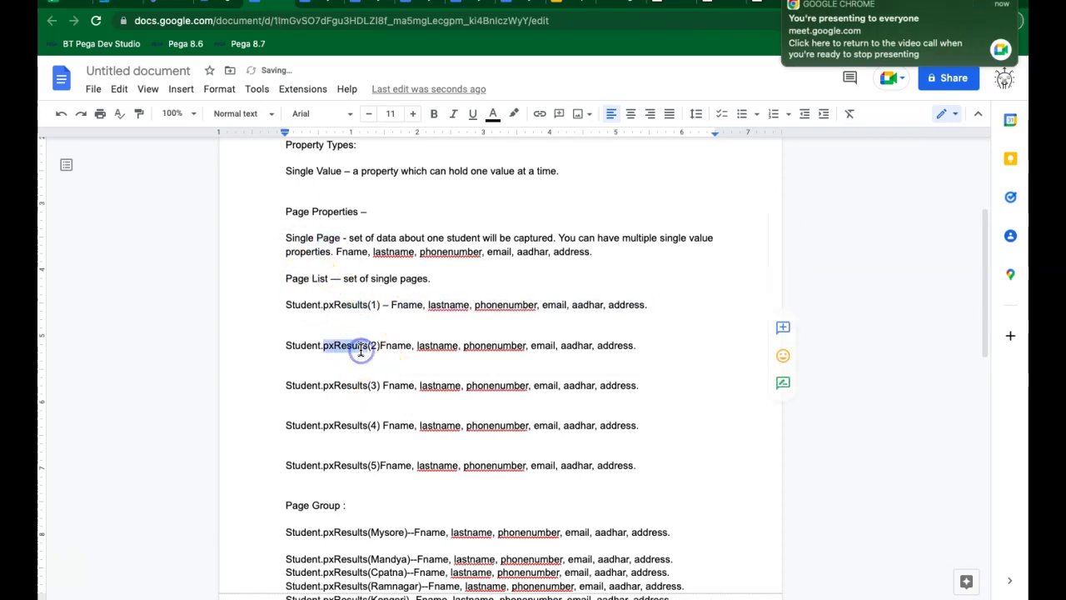
# Add the heading "How to create or add properties in pega" below the Adv Properties line and start a new line.
pyautogui.click(287, 318)
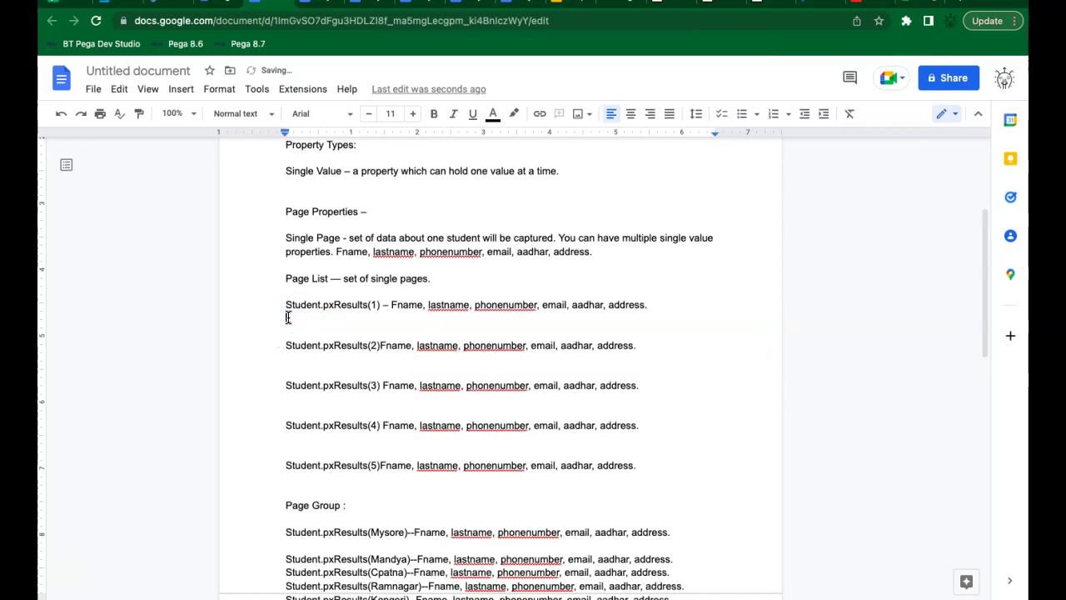
pyautogui.press('Down')
pyautogui.press('Down')
pyautogui.press('Down')
pyautogui.press('Down')
pyautogui.press('Down')
pyautogui.press('Down')
pyautogui.press('Down')
pyautogui.press('Down')
pyautogui.press('Down')
pyautogui.press('Down')
pyautogui.press('Down')
pyautogui.press('Down')
pyautogui.press('Down')
pyautogui.press('Down')
pyautogui.press('Down')
pyautogui.press('Down')
pyautogui.press('Down')
pyautogui.press('Down')
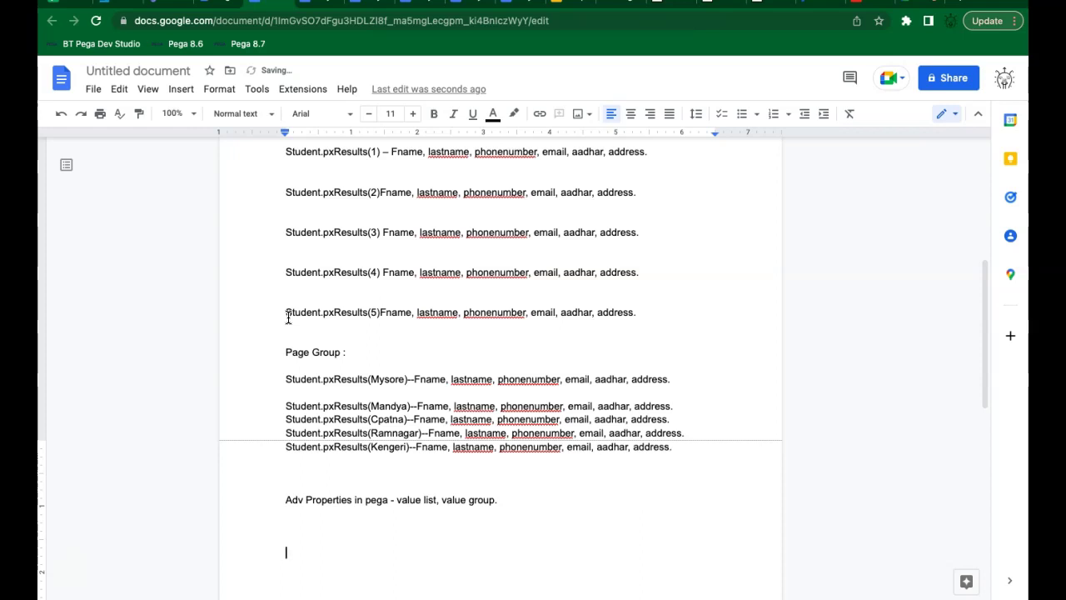
pyautogui.write('H')
pyautogui.press('BackSpace')
pyautogui.write('How to create or add pro')
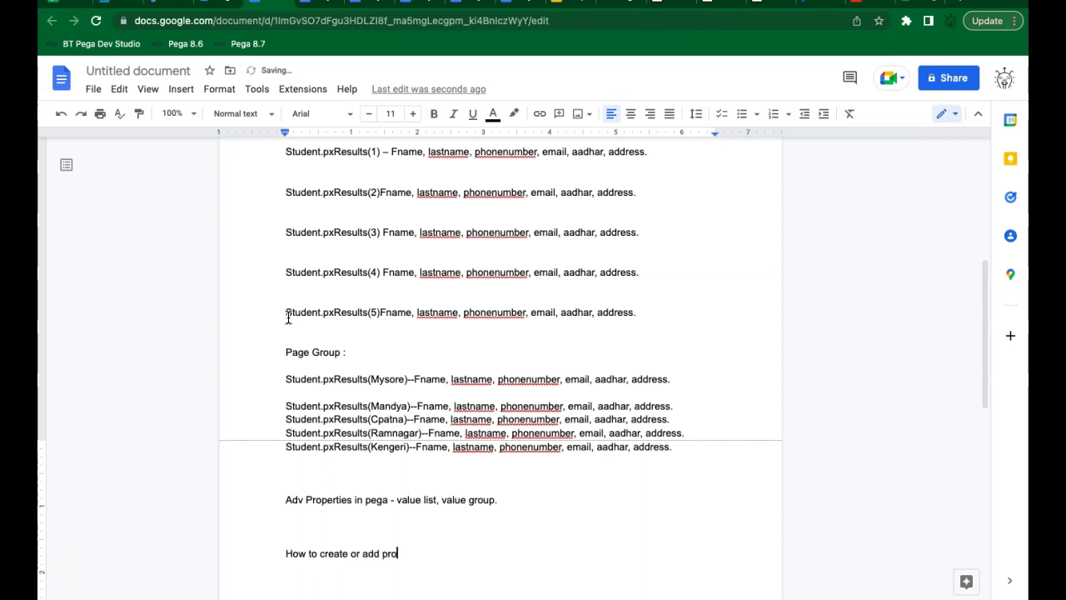
pyautogui.write('perties in pega')
pyautogui.press('Return')
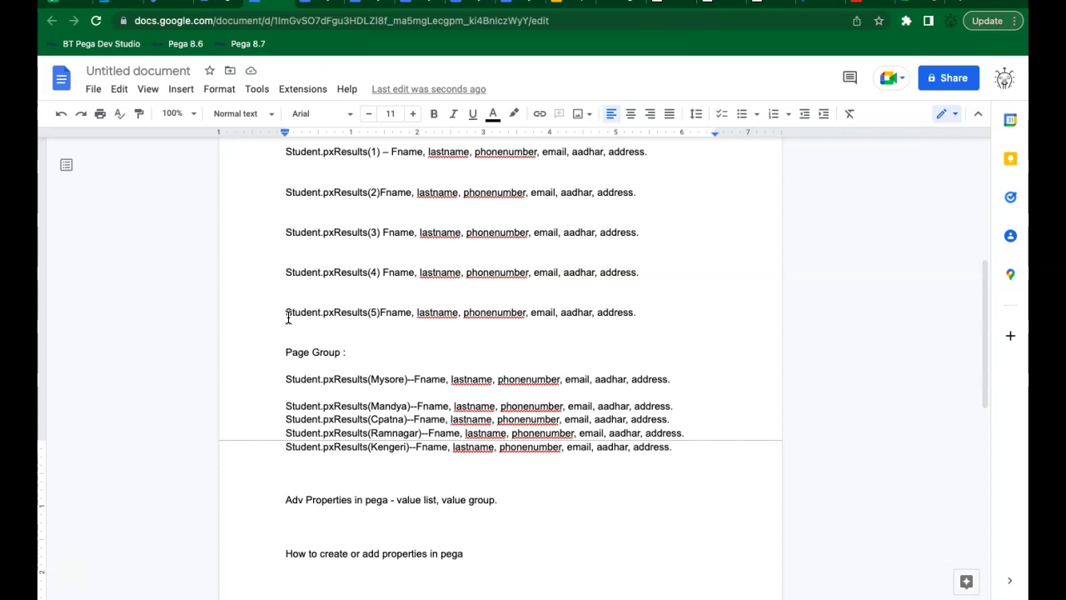
# Write "3 ways –" under the new heading and switch to Pega Dev Studio.
pyautogui.write('3 mw')
pyautogui.press('BackSpace')
pyautogui.press('BackSpace')
pyautogui.press('BackSpace')
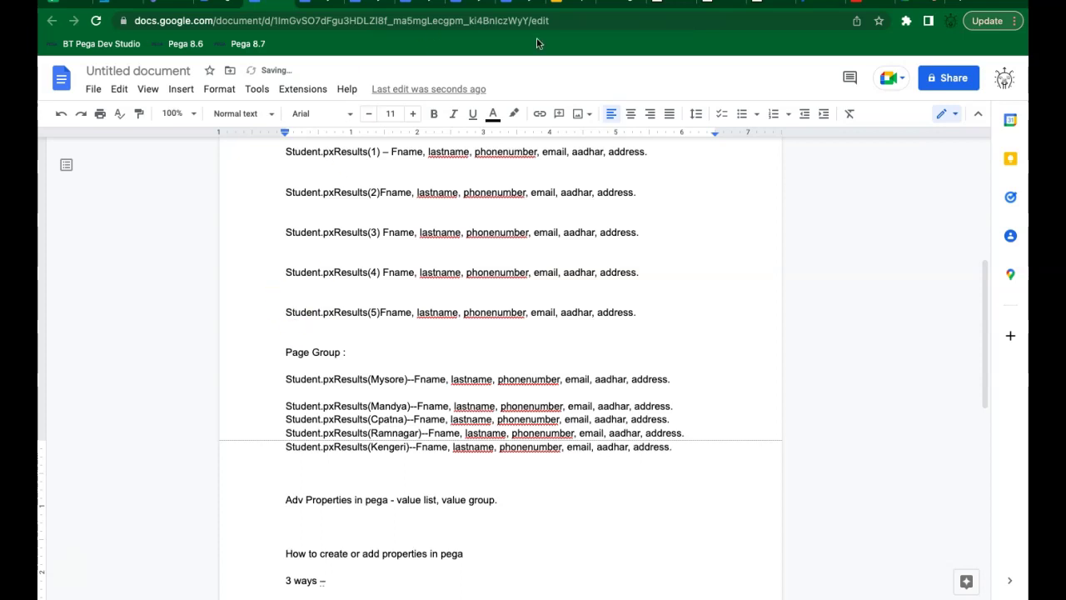
pyautogui.click(629, 2)
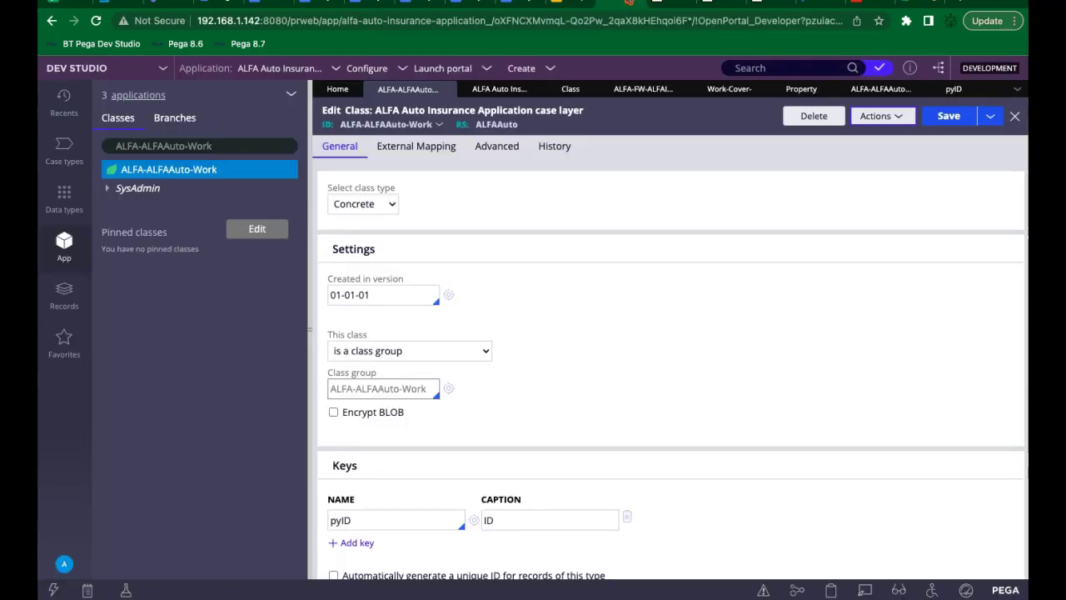
# Browse the Records explorer, expanding and collapsing the Data Model, SysAdmin and Organization categories to examine their rule types.
pyautogui.click(63, 298)
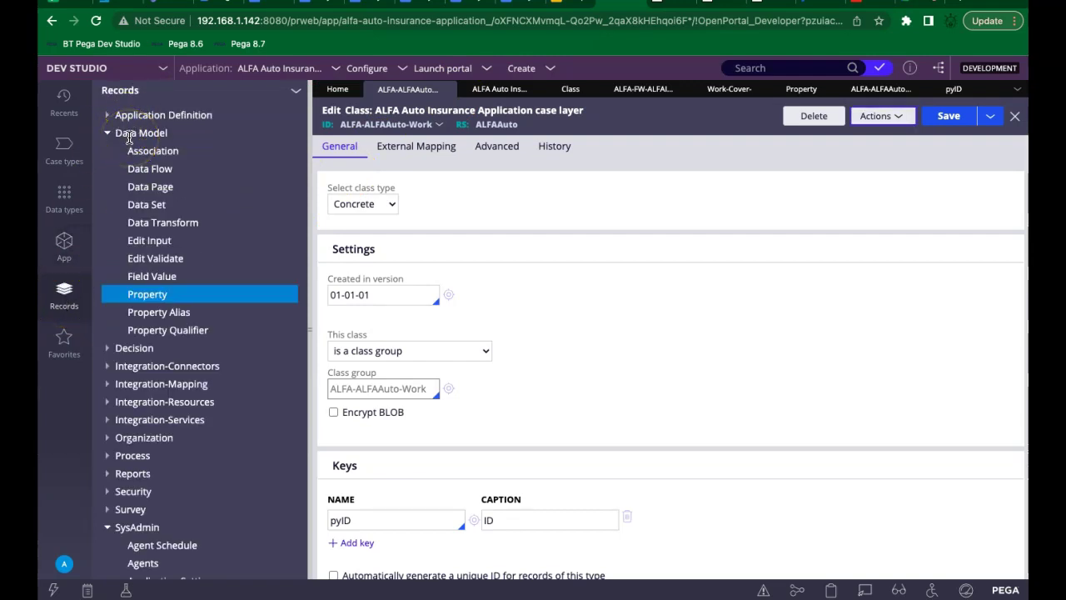
pyautogui.click(108, 134)
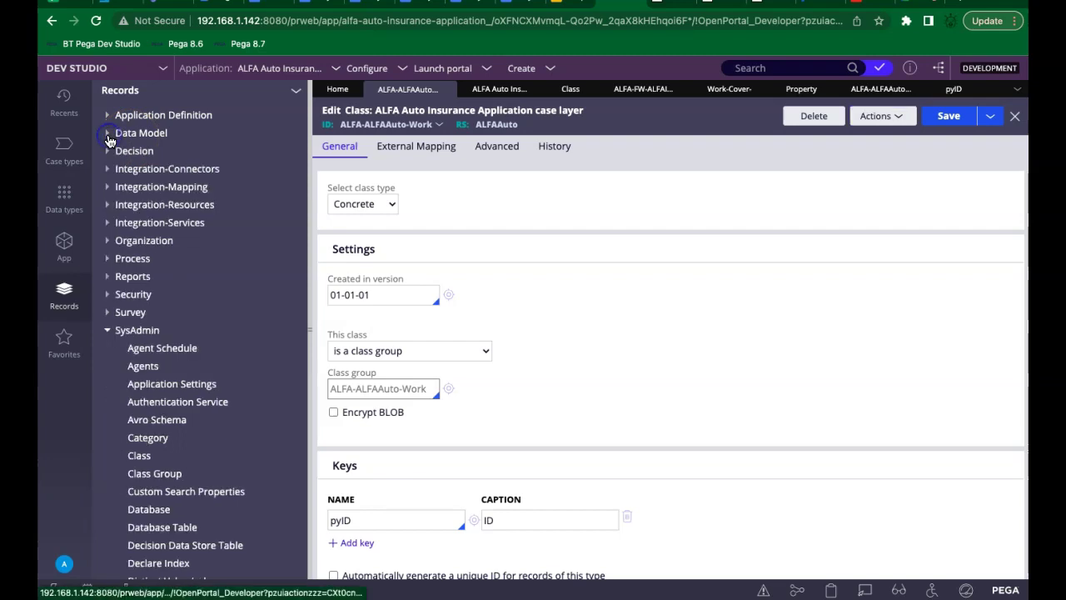
pyautogui.click(108, 331)
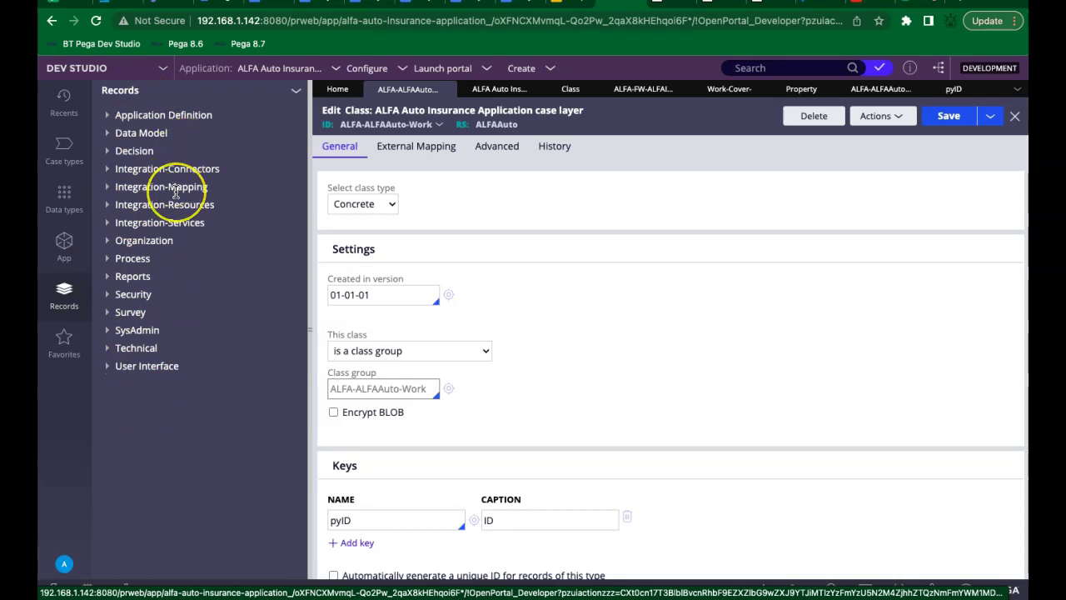
pyautogui.click(109, 331)
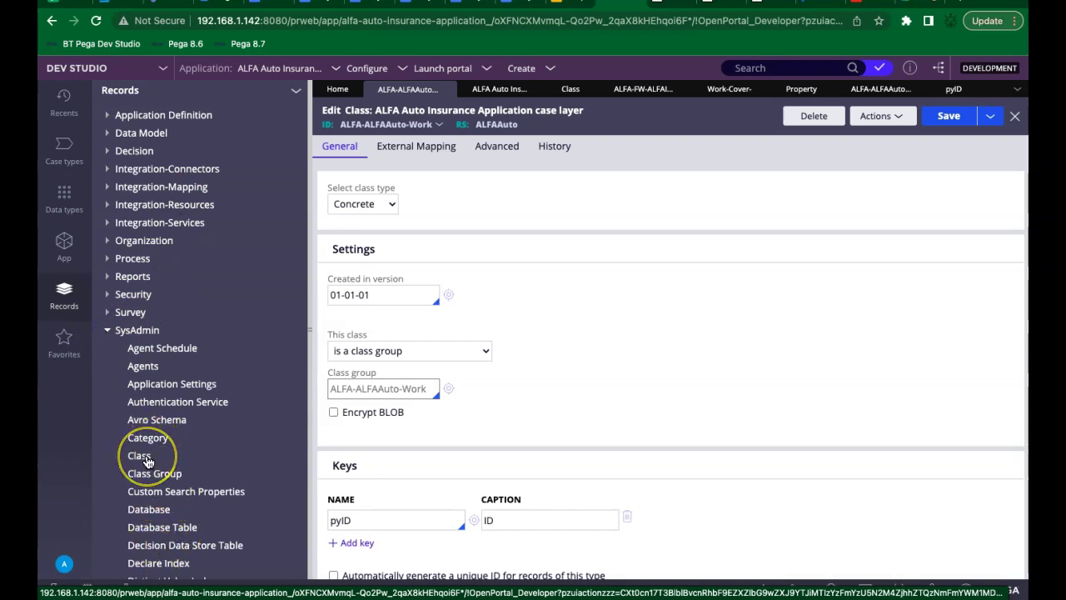
pyautogui.click(109, 331)
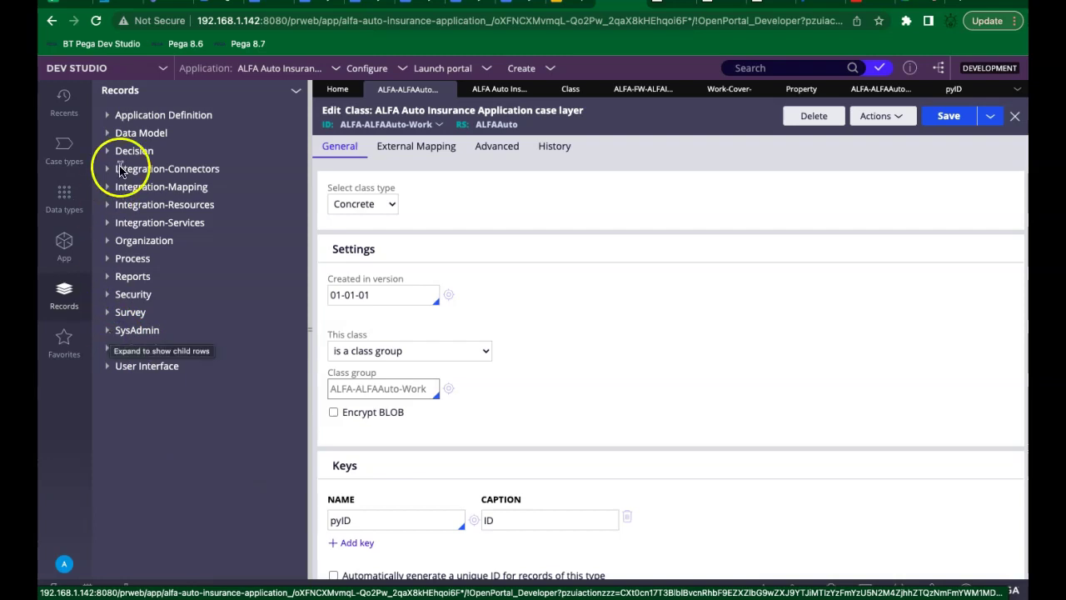
pyautogui.click(107, 134)
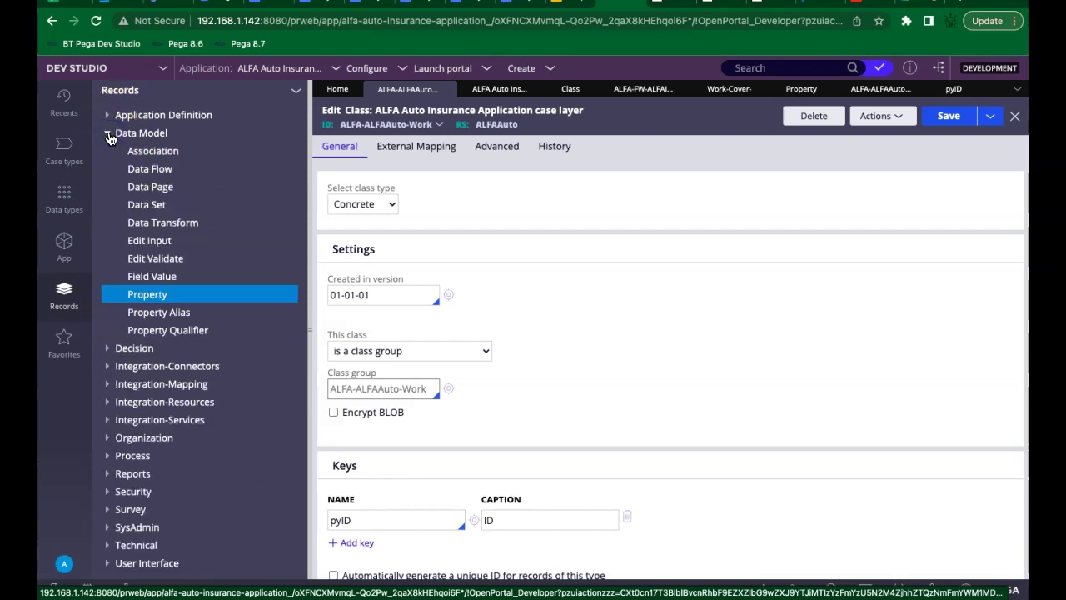
pyautogui.click(108, 133)
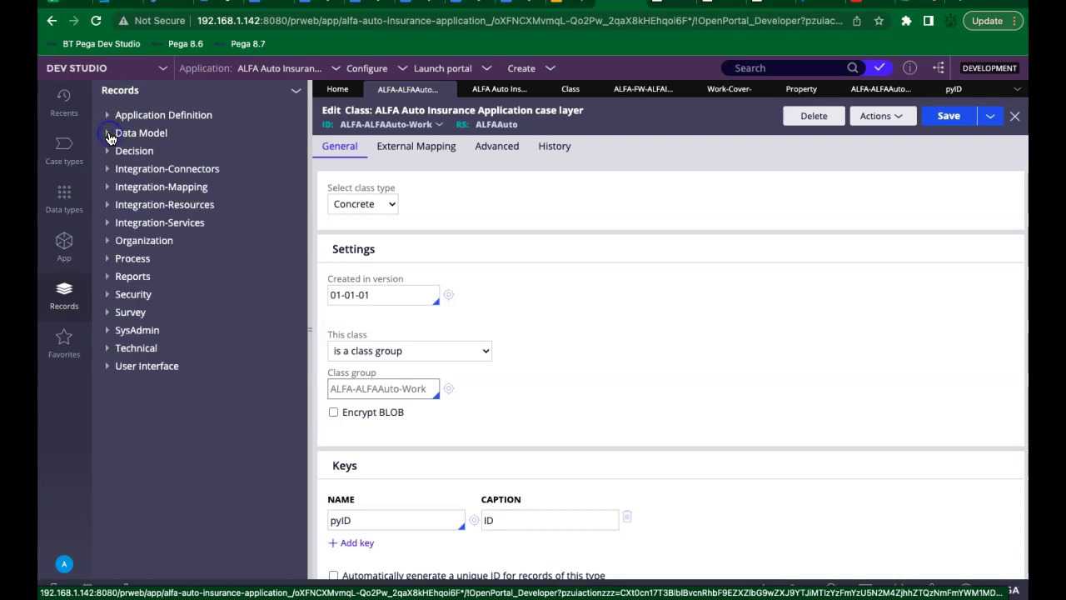
pyautogui.click(108, 243)
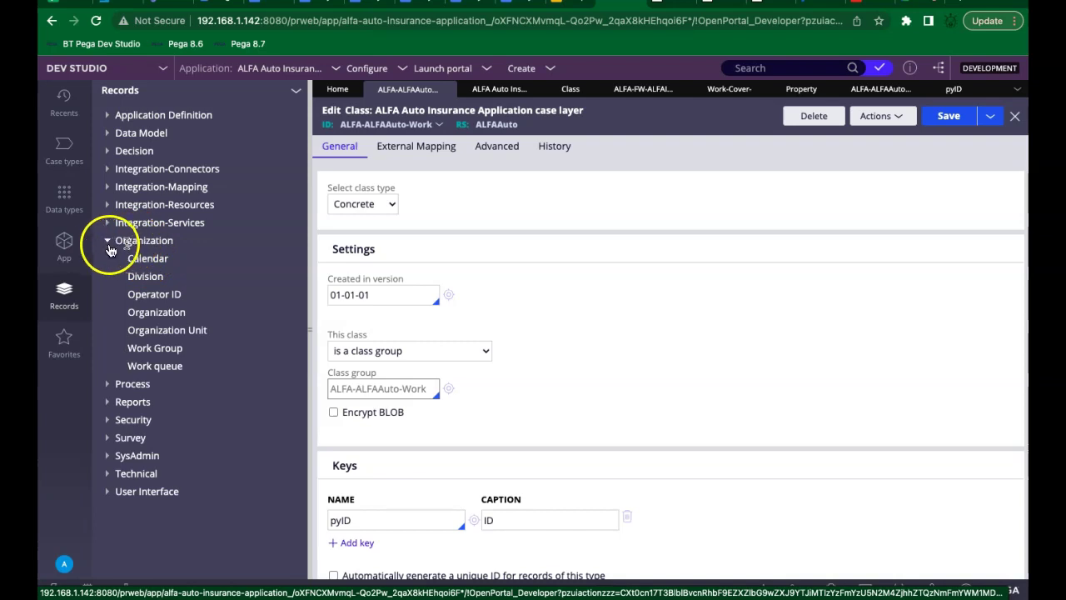
pyautogui.click(108, 242)
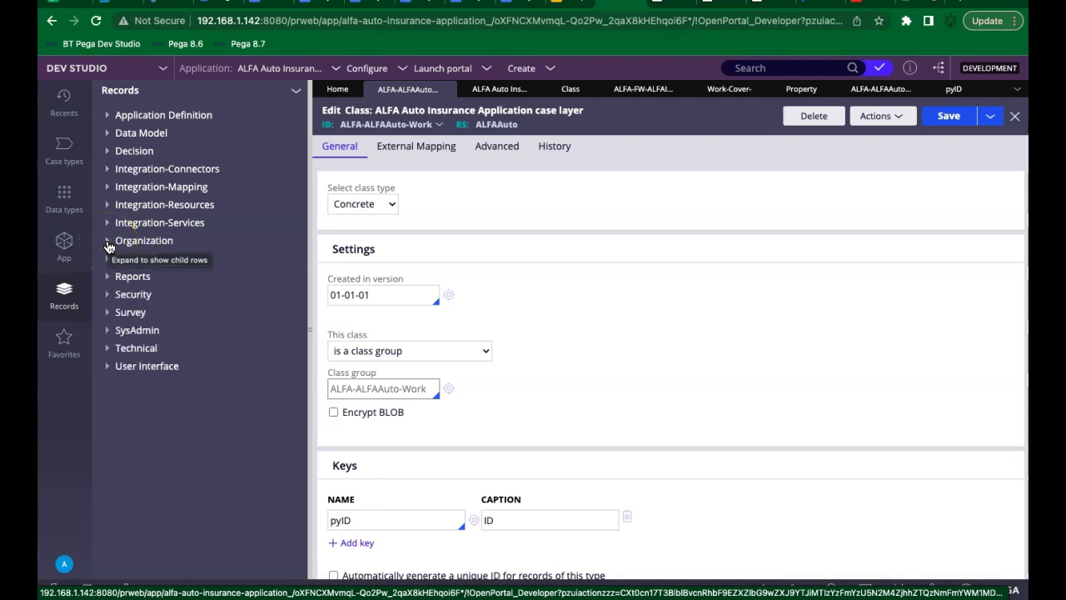
pyautogui.click(185, 354)
# Open the list of Property instances from the Data Model records and point out where a property is created.
pyautogui.click(107, 134)
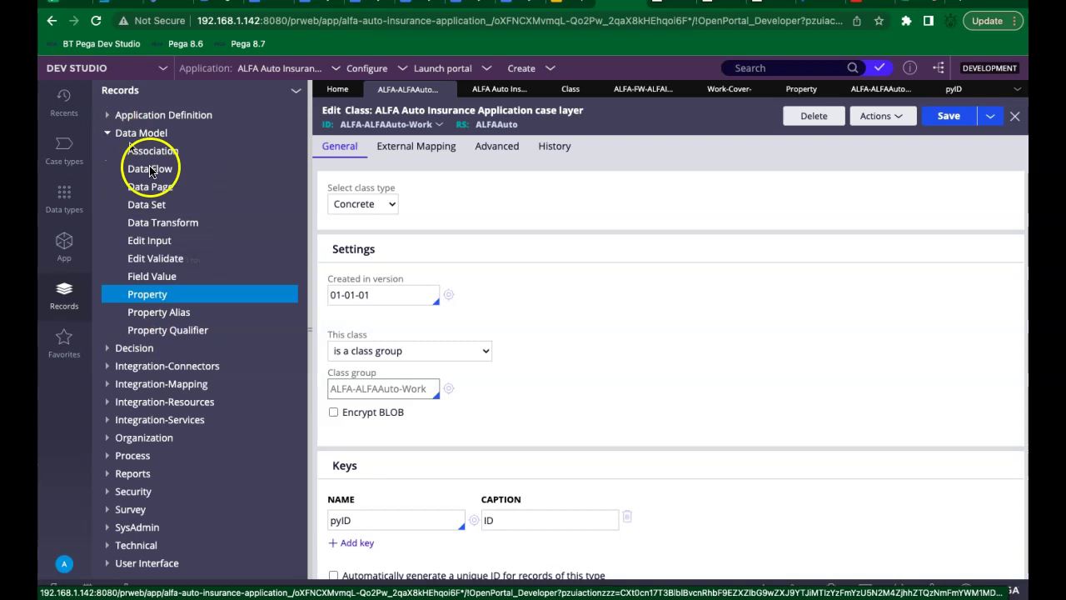
pyautogui.click(147, 298)
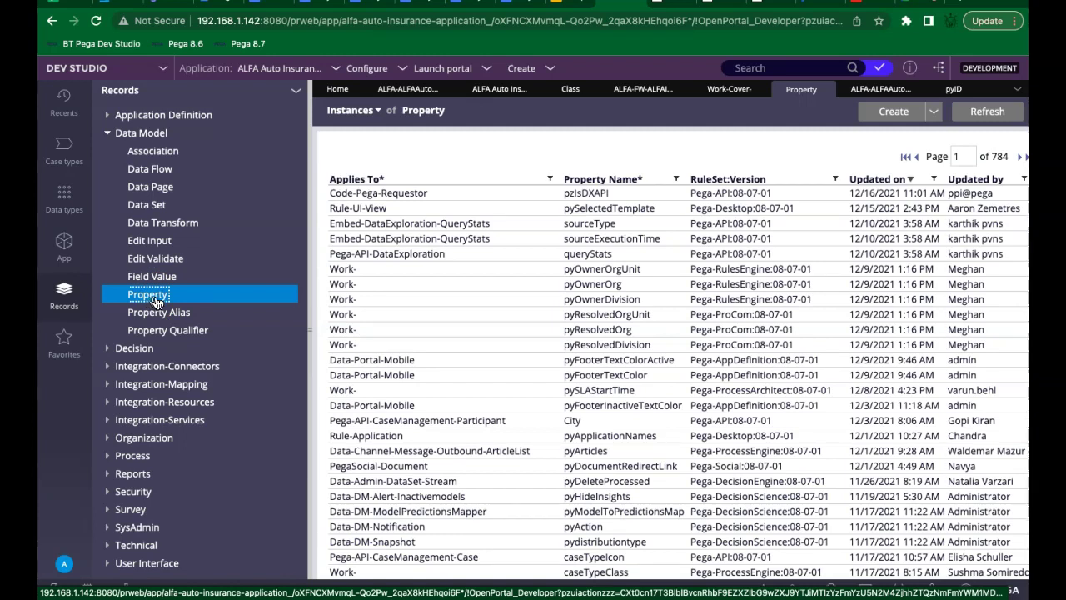
pyautogui.click(889, 121)
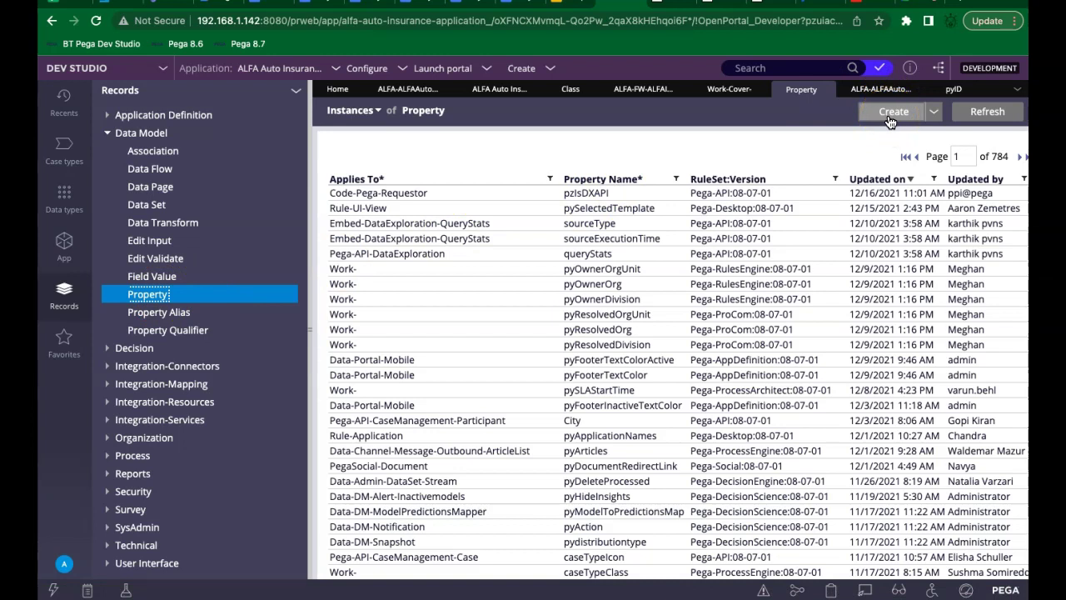
pyautogui.click(895, 119)
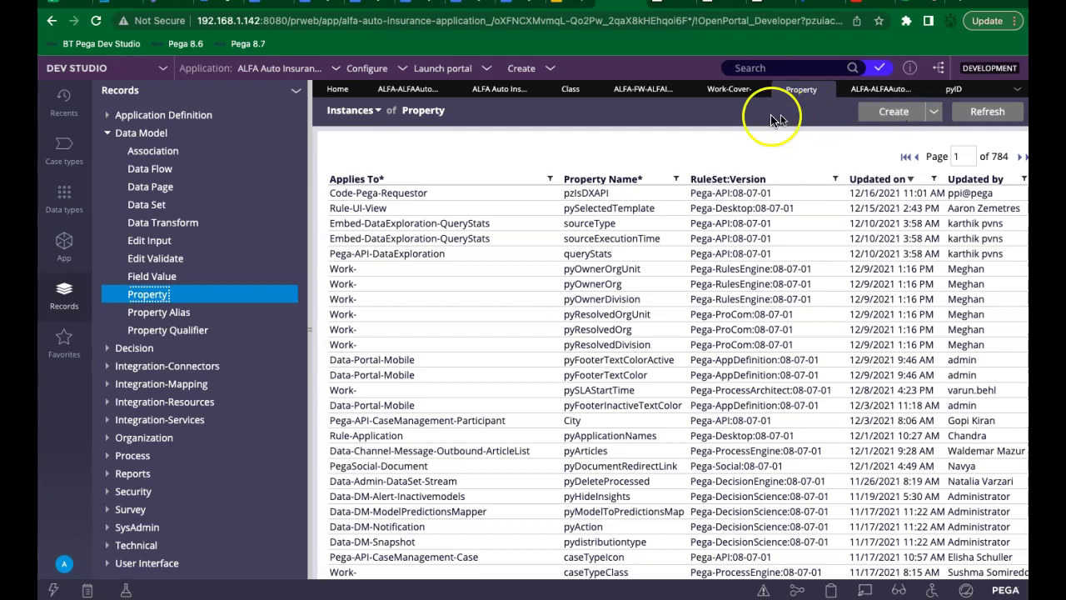
# Look at the Classes & Properties entry among the Data Model configuration options and leave without choosing anything.
pyautogui.click(387, 75)
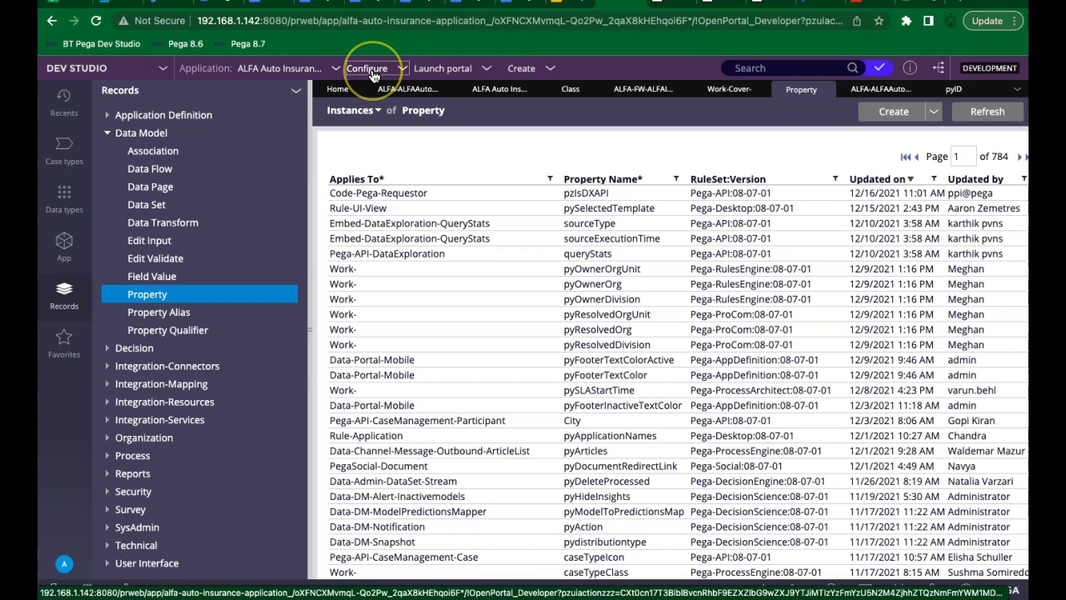
pyautogui.click(372, 75)
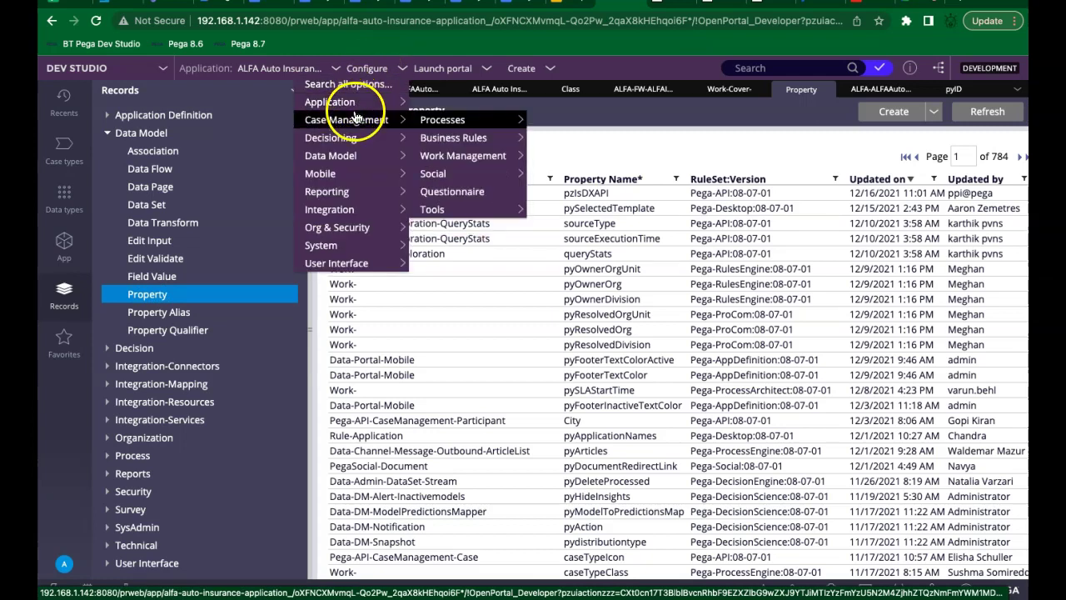
pyautogui.moveTo(356, 159)
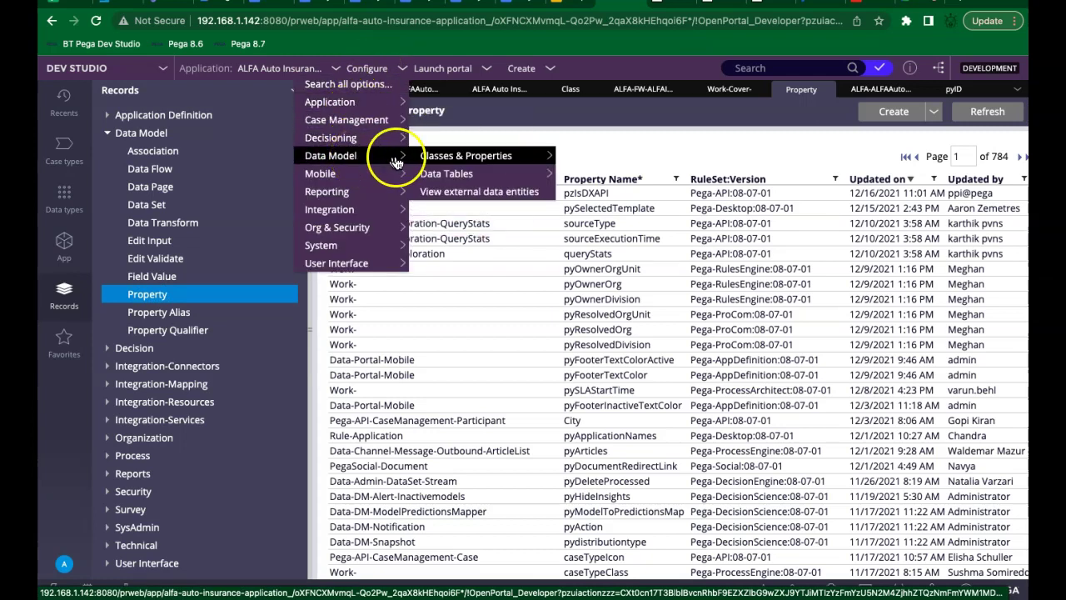
pyautogui.moveTo(431, 161)
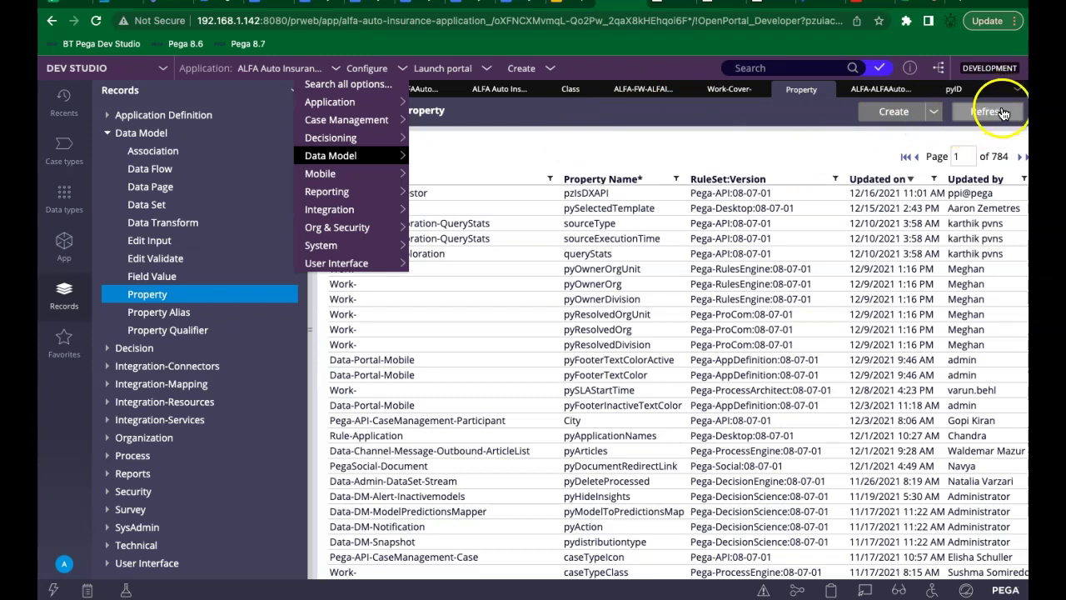
pyautogui.click(556, 117)
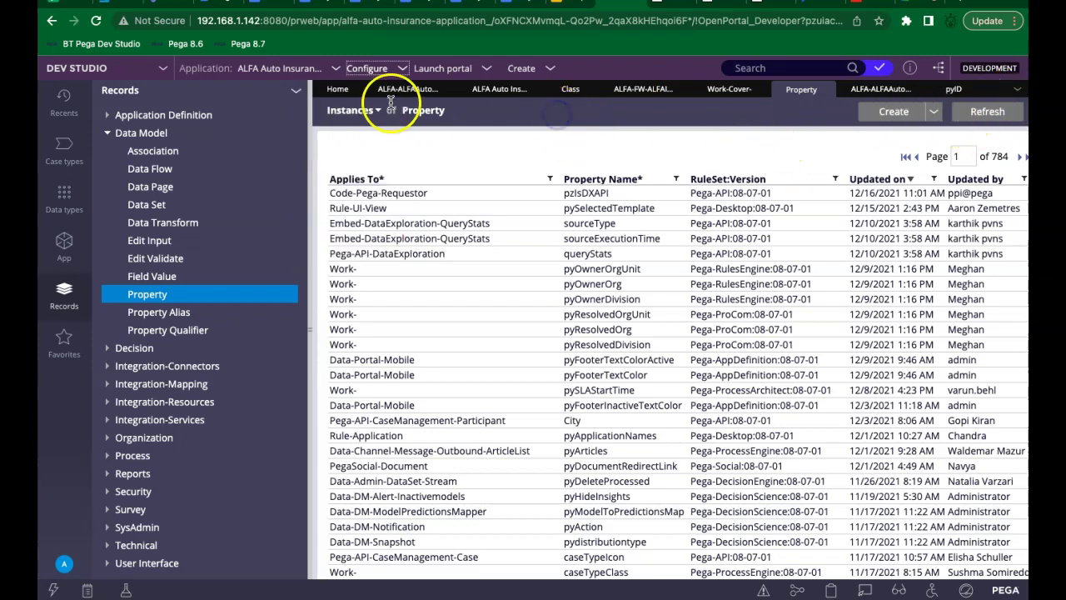
# Close all open rule and list tabs in Dev Studio, leaving only Home, and reload the page.
pyautogui.click(447, 90)
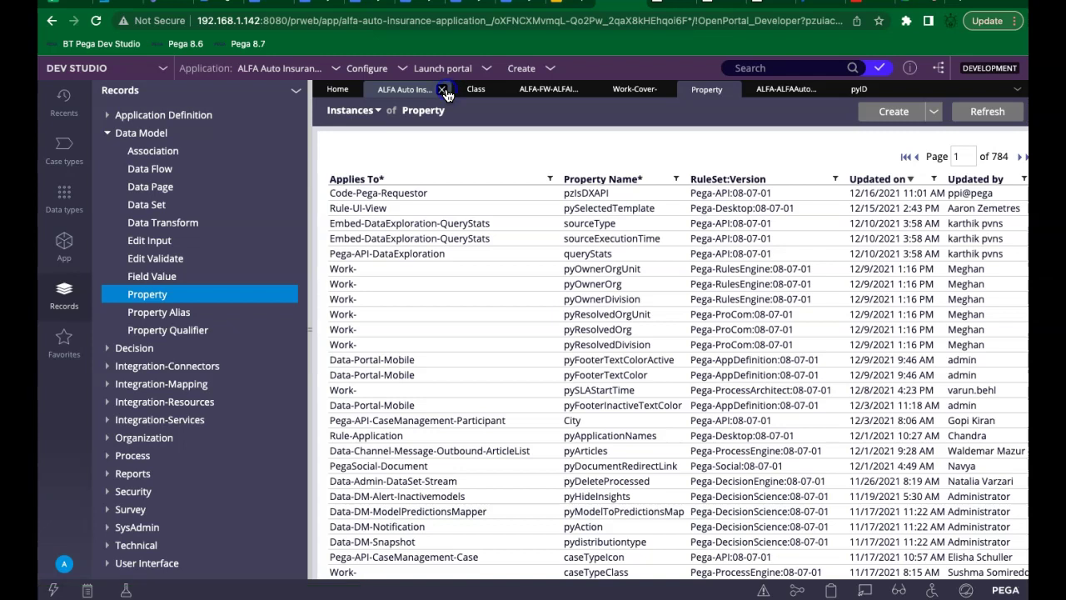
pyautogui.click(445, 89)
pyautogui.click(404, 89)
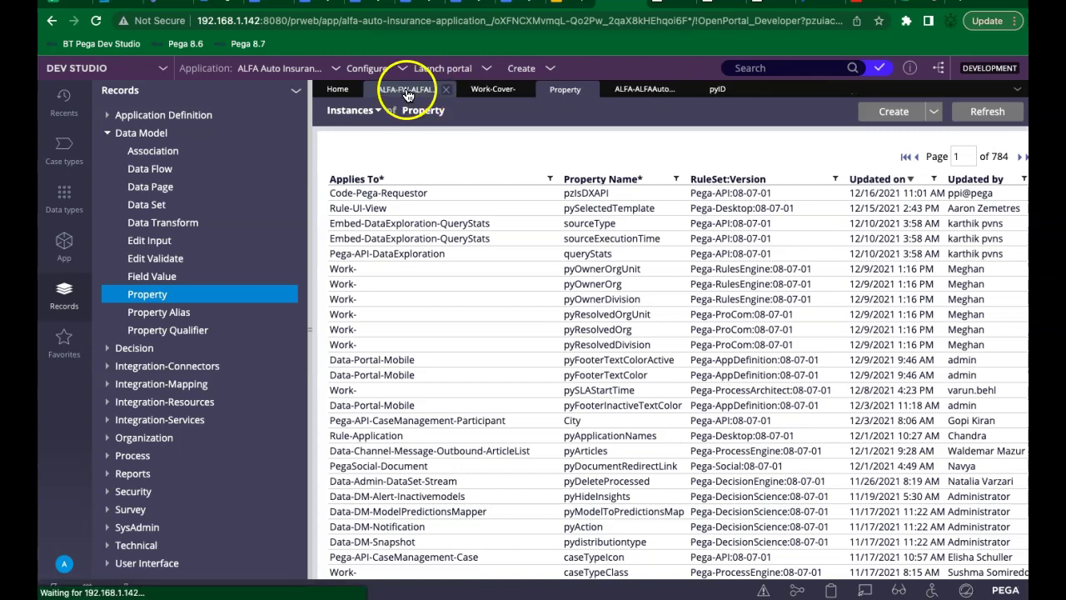
pyautogui.click(446, 90)
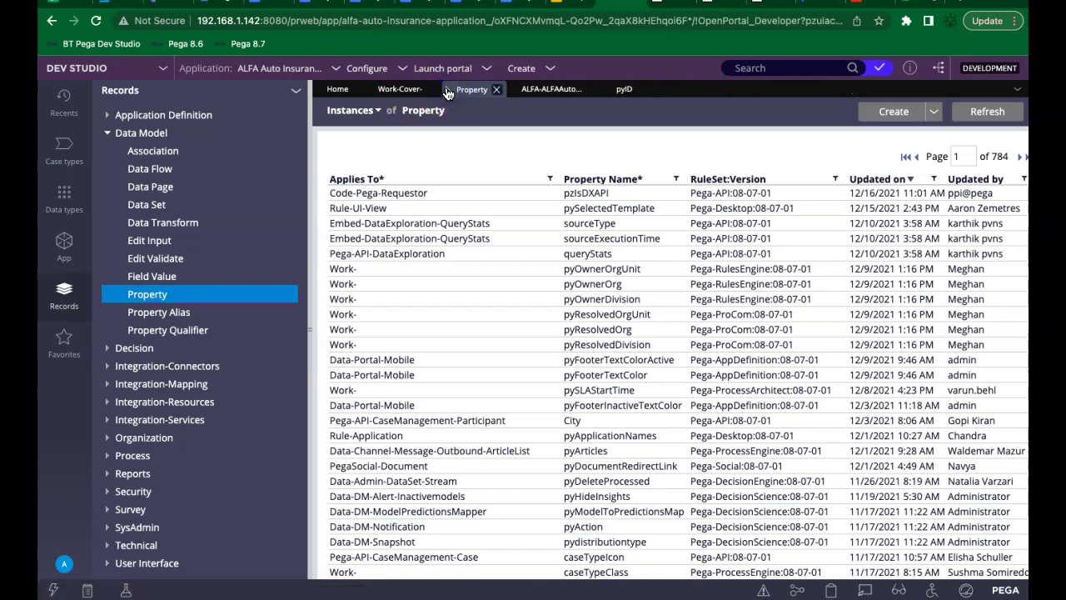
pyautogui.click(421, 90)
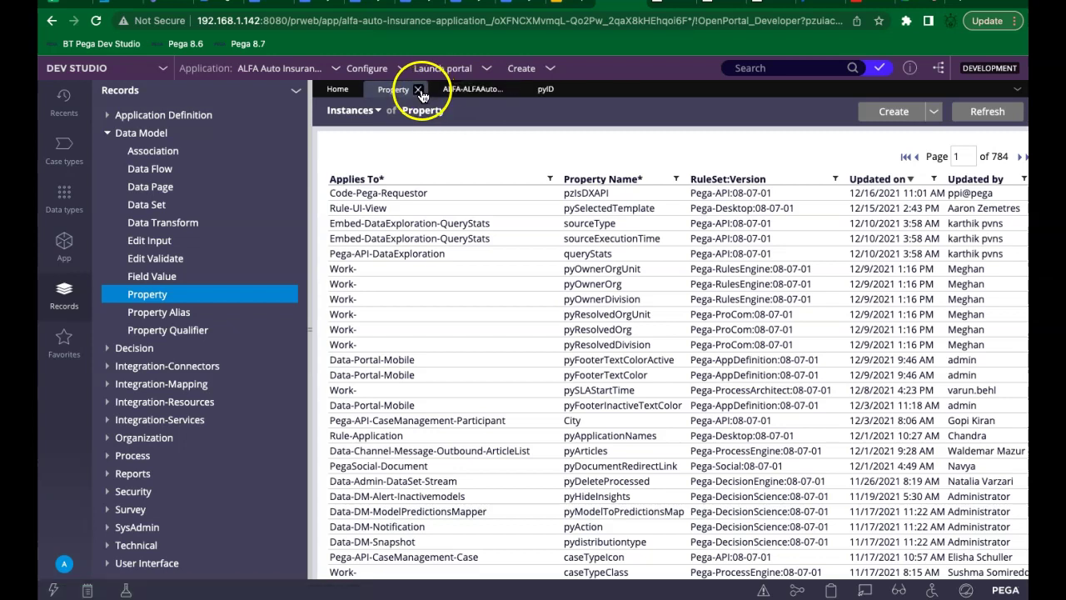
pyautogui.click(420, 90)
pyautogui.click(447, 90)
pyautogui.click(406, 89)
pyautogui.click(133, 28)
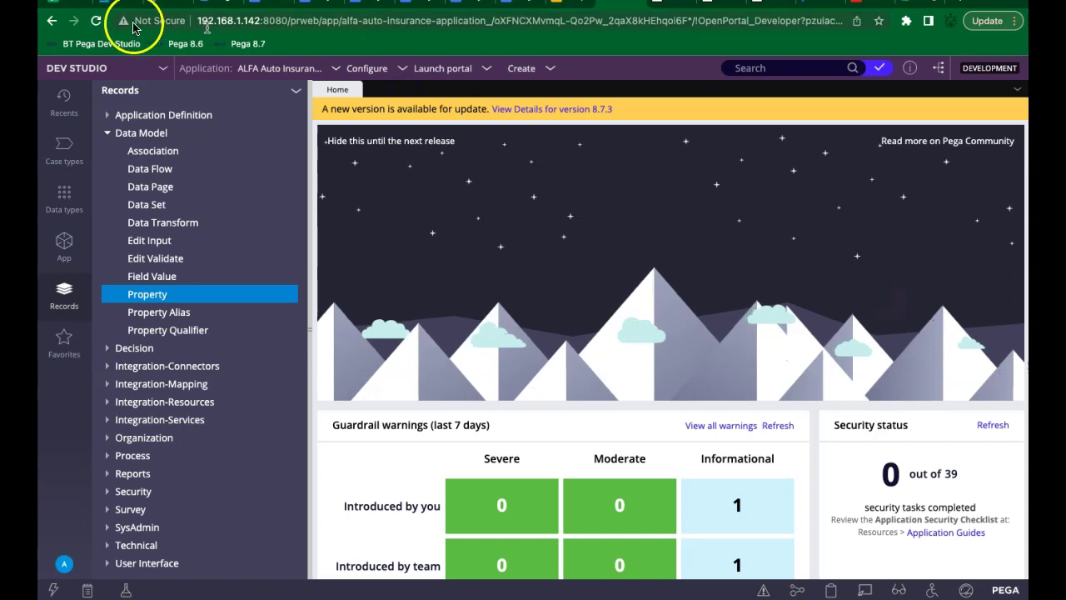
pyautogui.click(95, 21)
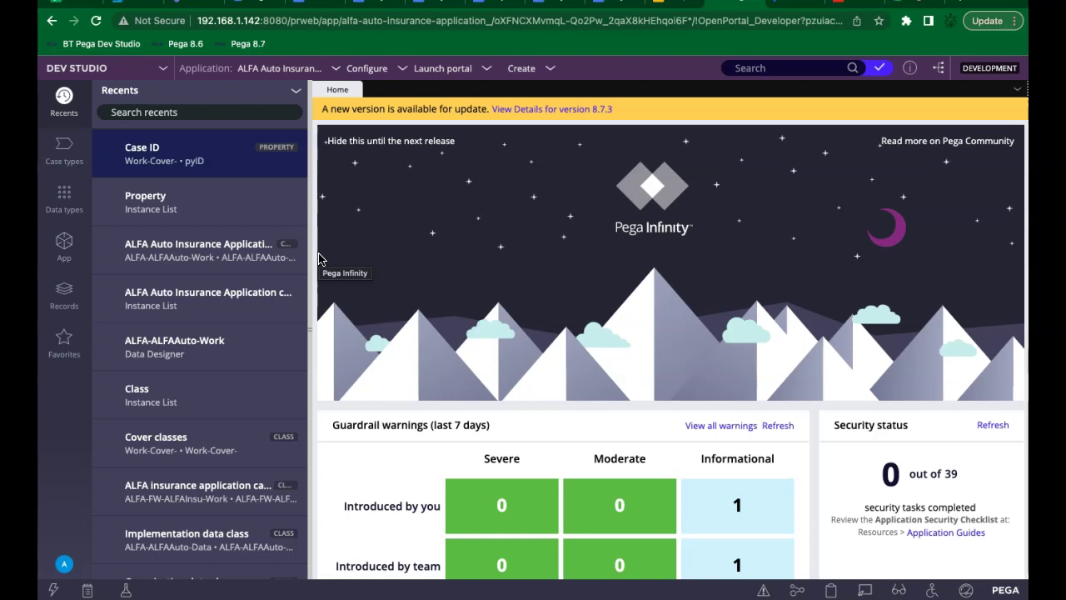
pyautogui.click(337, 366)
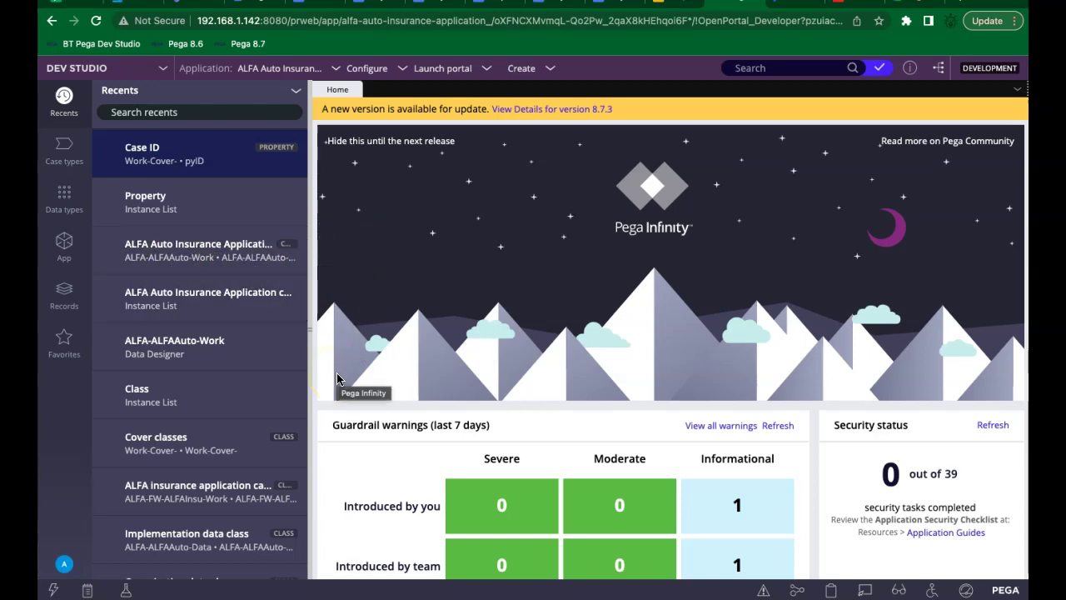
# View the ALFA-ALFAAuto-Work class from the App explorer in the data designer, examine its fields and close it.
pyautogui.click(64, 248)
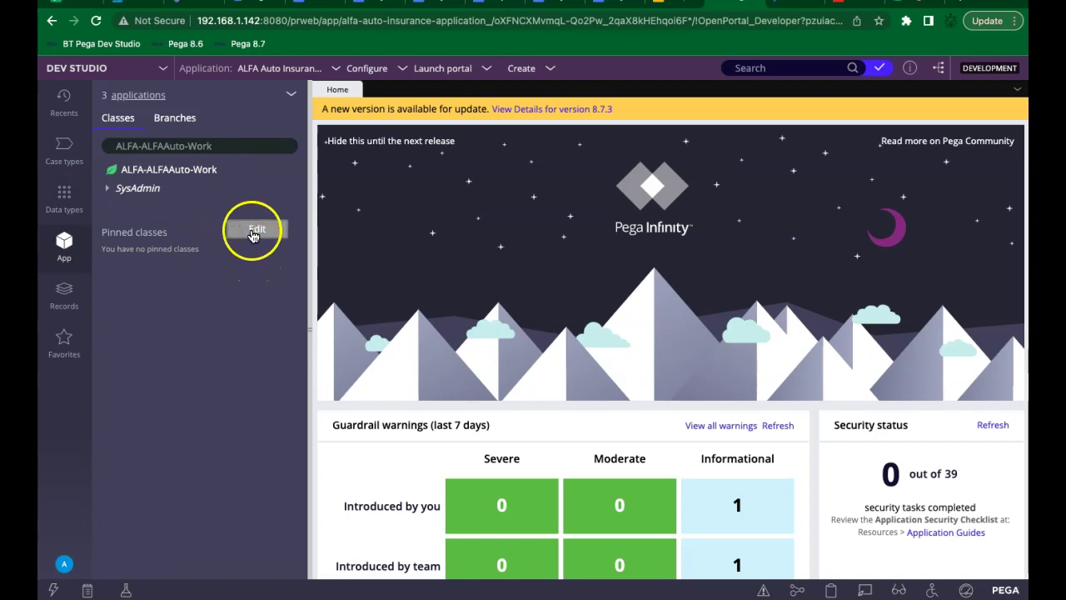
pyautogui.click(161, 176)
pyautogui.rightClick(160, 176)
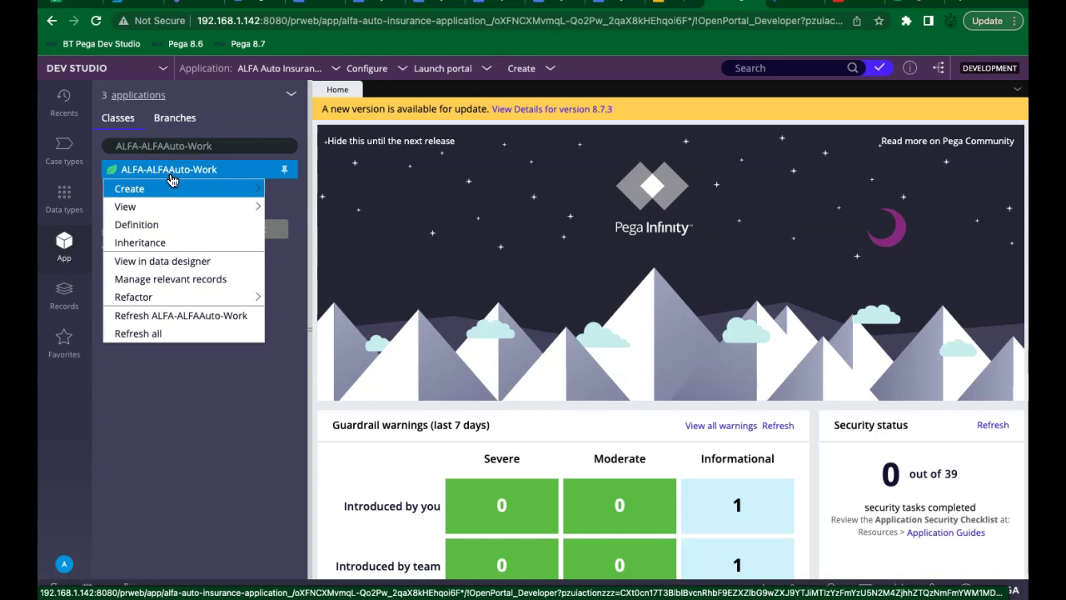
pyautogui.click(165, 263)
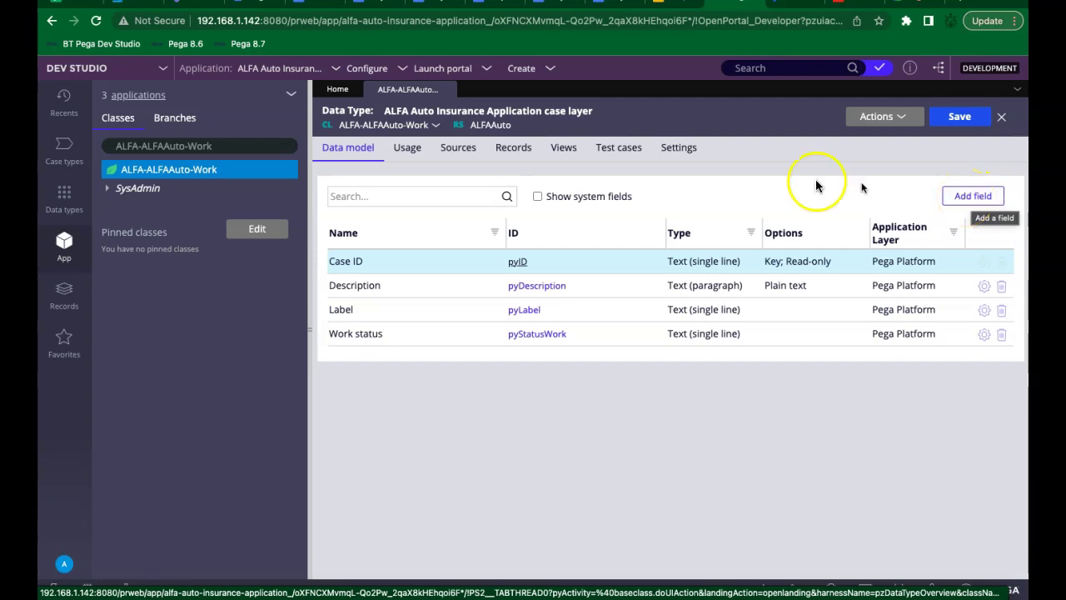
pyautogui.click(448, 90)
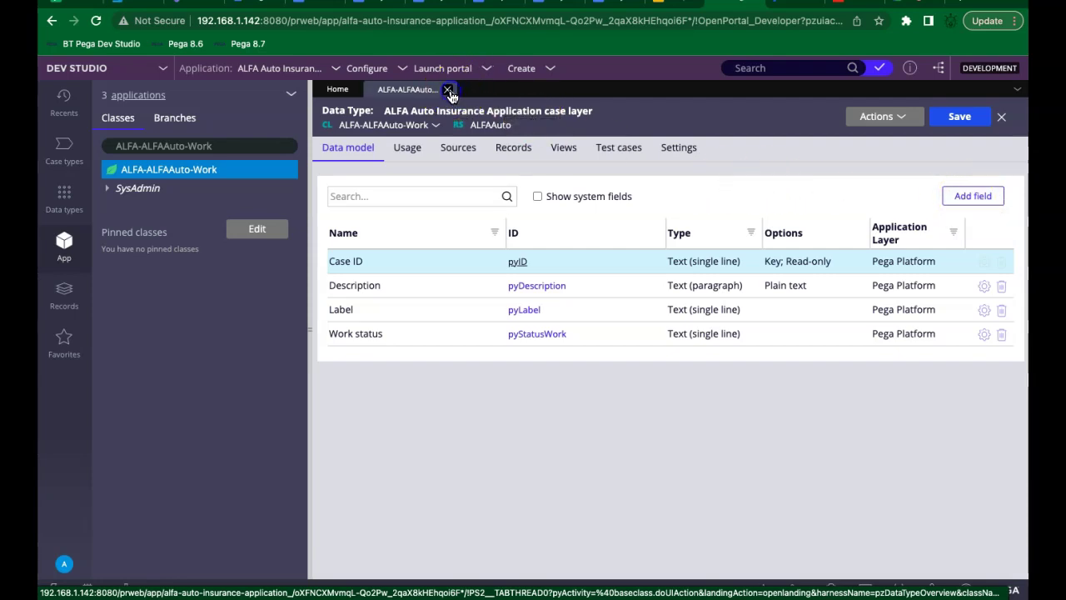
# Open the ALFA-ALFAAuto-Work class in the data designer again to show its data model.
pyautogui.click(150, 175)
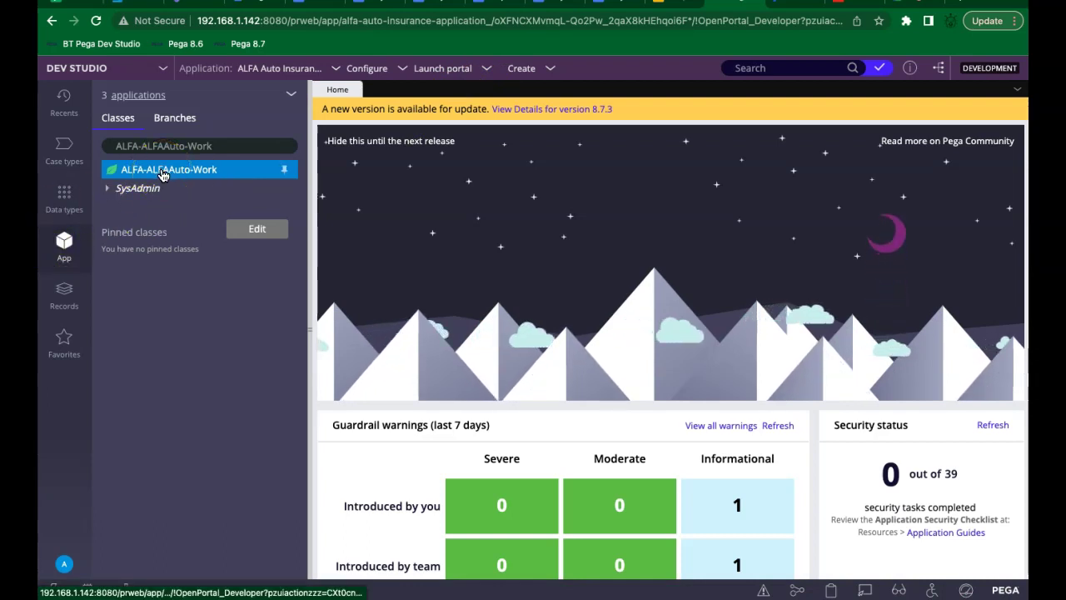
pyautogui.rightClick(166, 173)
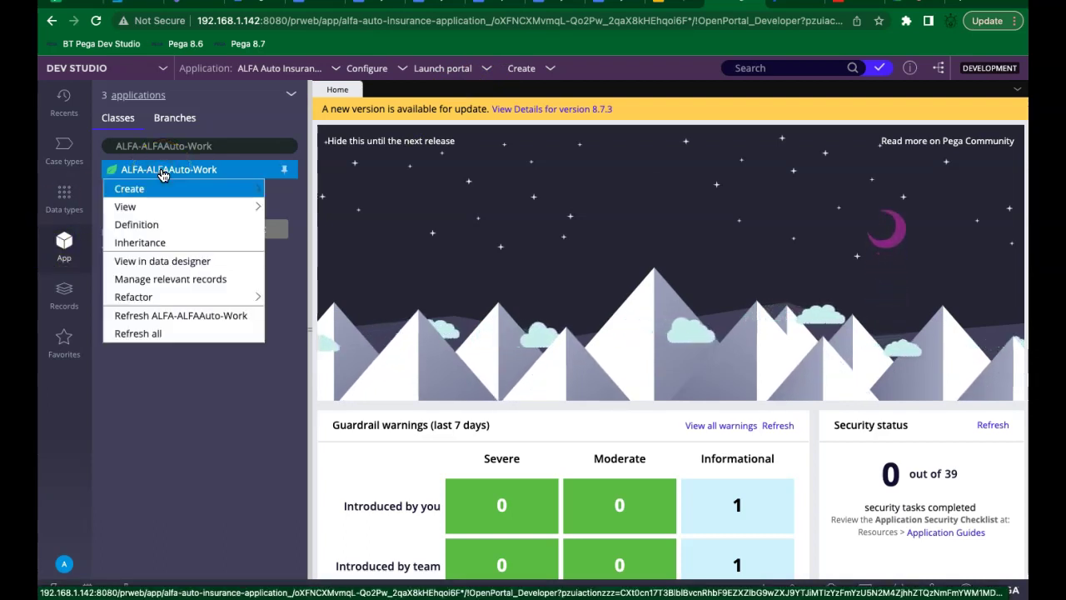
pyautogui.click(166, 262)
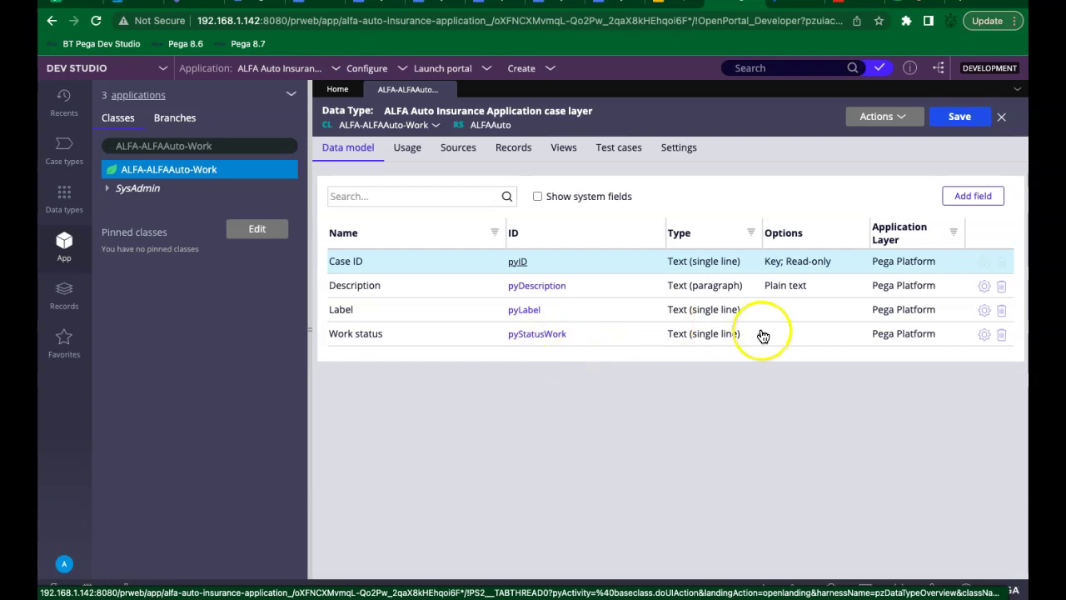
# Add a field named FName of type Text (single line) to the ALFA-ALFAAuto-Work data model.
pyautogui.click(966, 198)
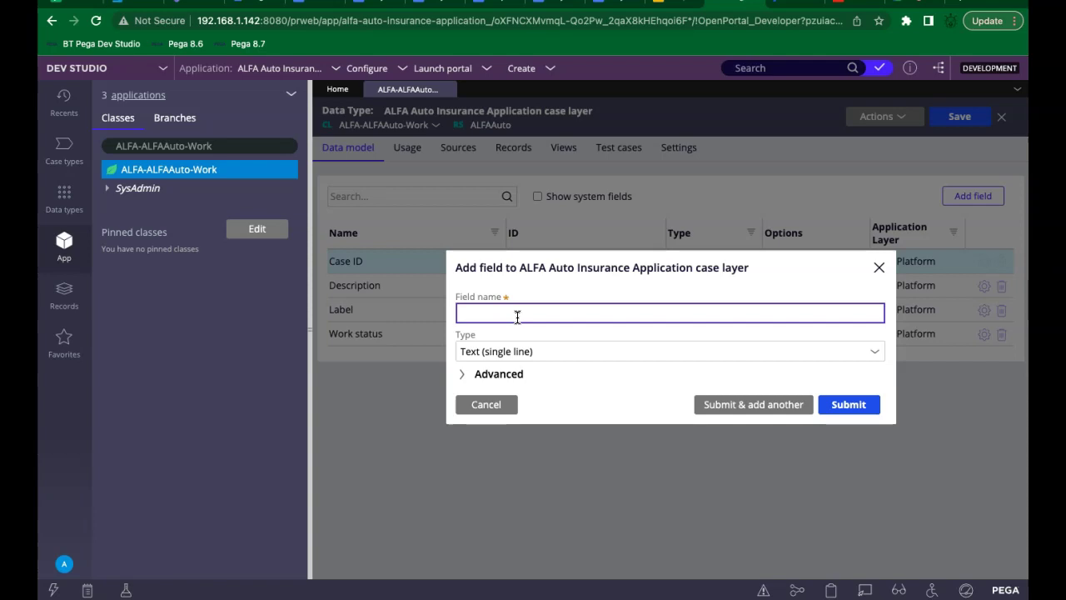
pyautogui.write('Name')
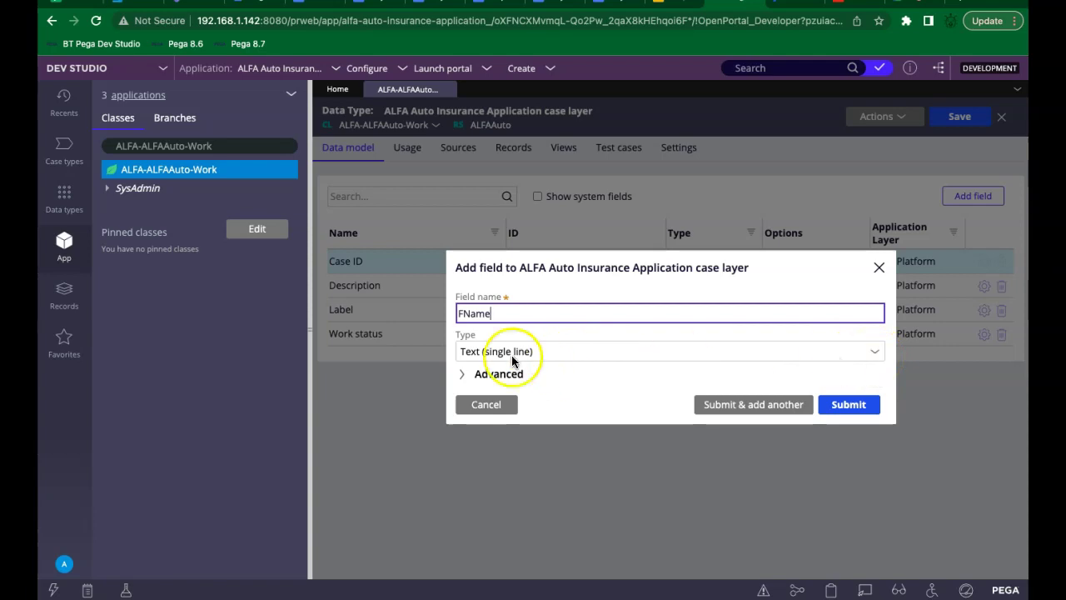
pyautogui.click(879, 357)
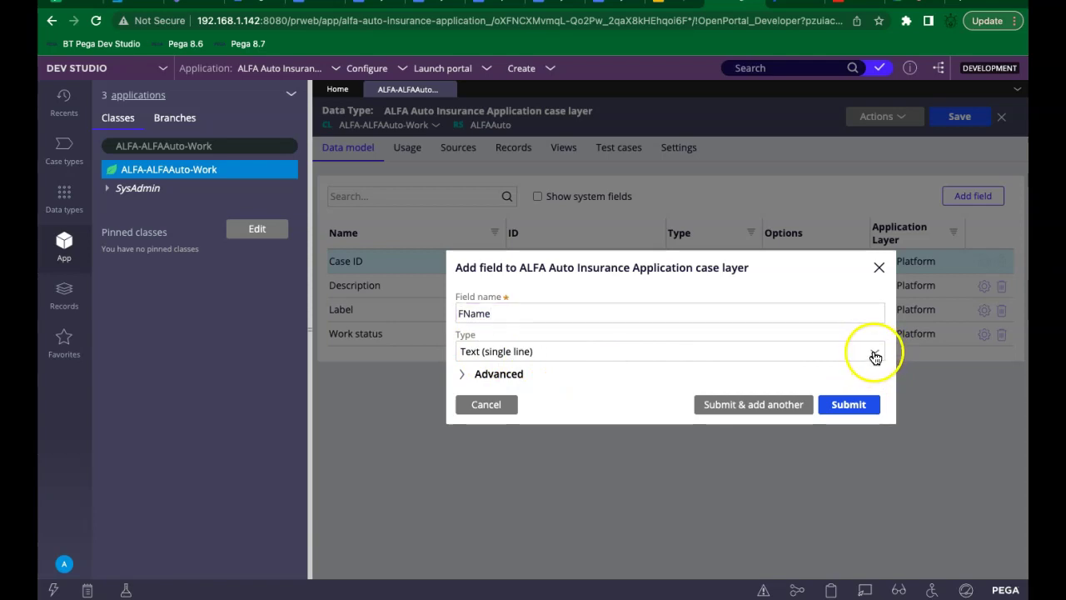
pyautogui.click(876, 358)
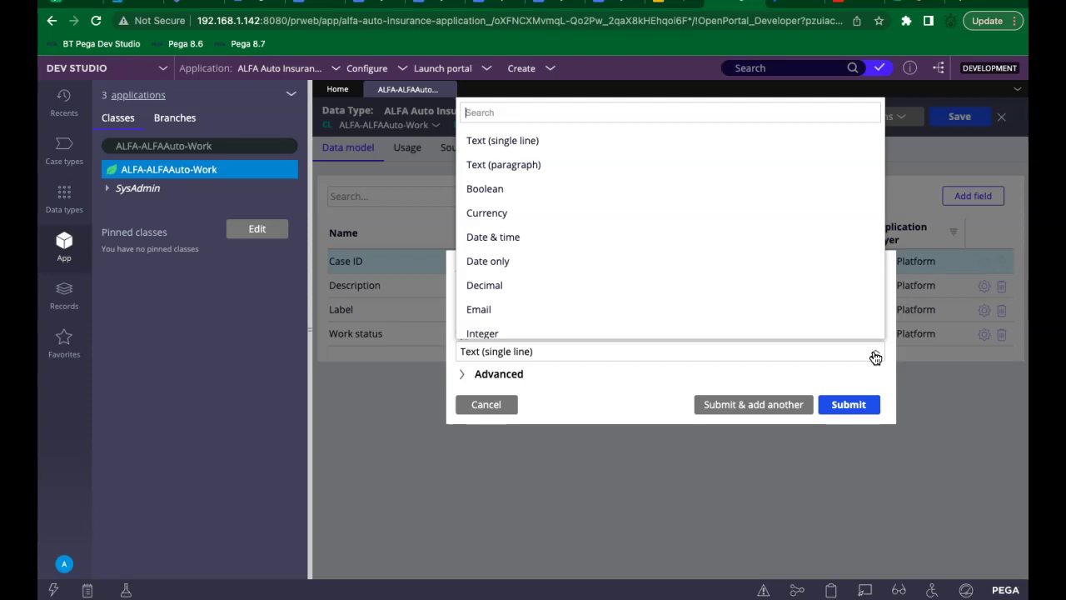
pyautogui.scroll(-2, 602, 343)
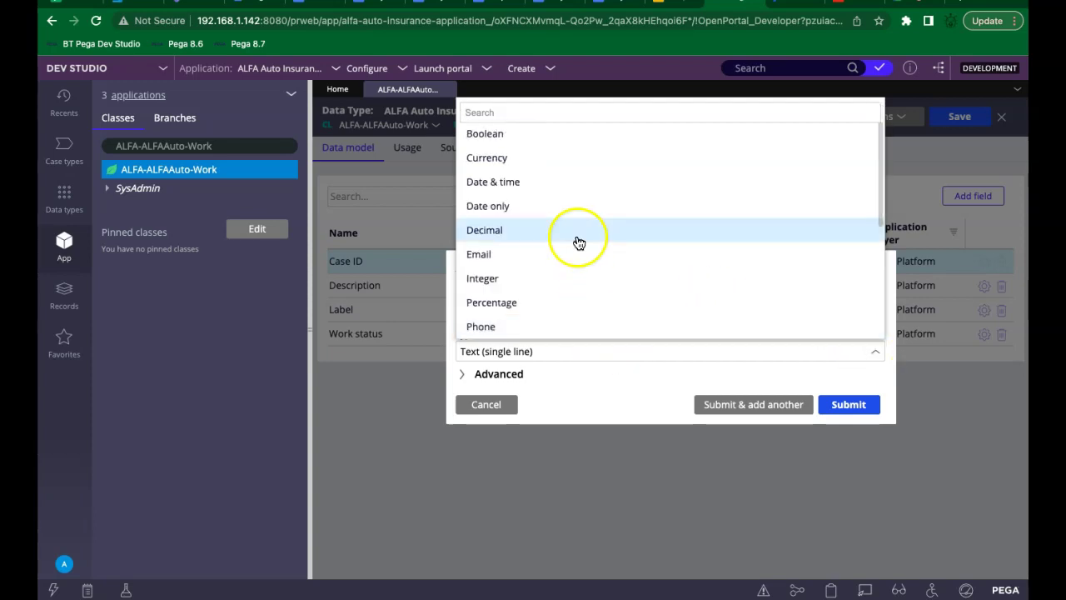
pyautogui.scroll(2, 599, 137)
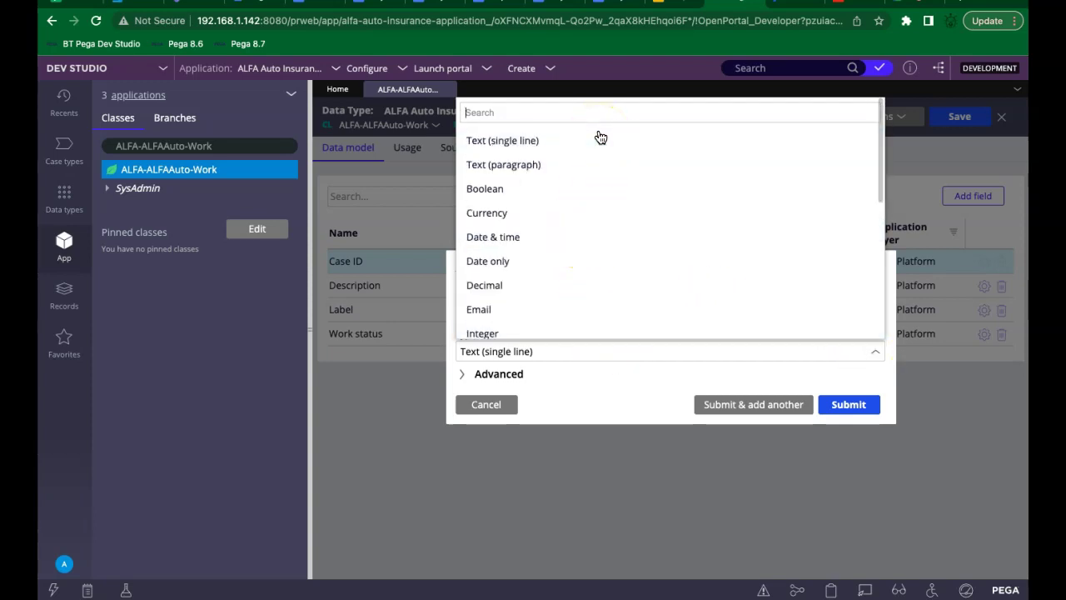
pyautogui.click(514, 144)
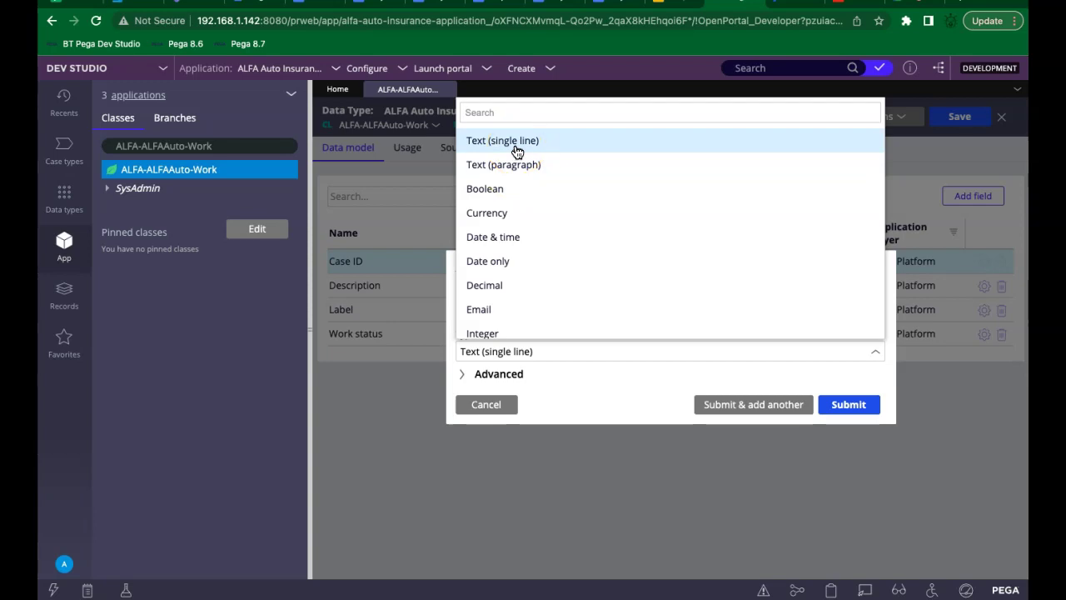
pyautogui.click(516, 144)
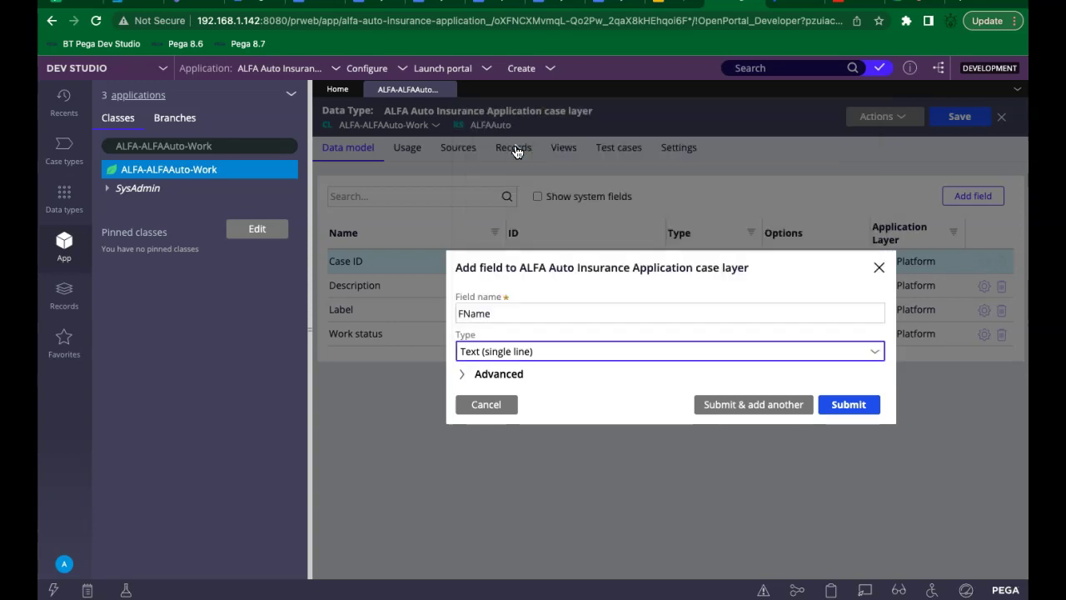
pyautogui.click(468, 347)
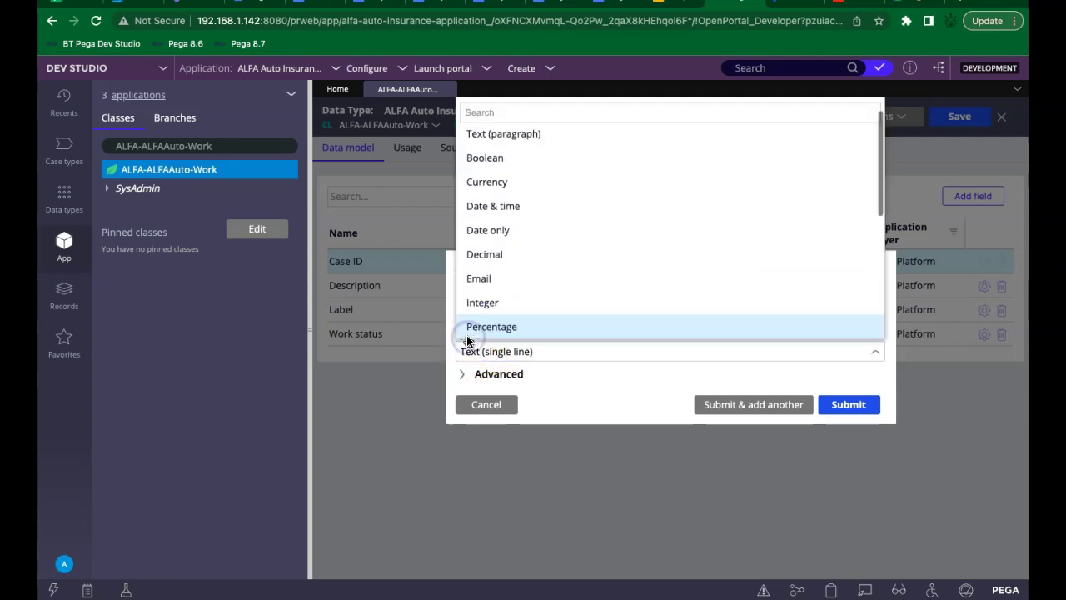
pyautogui.click(568, 404)
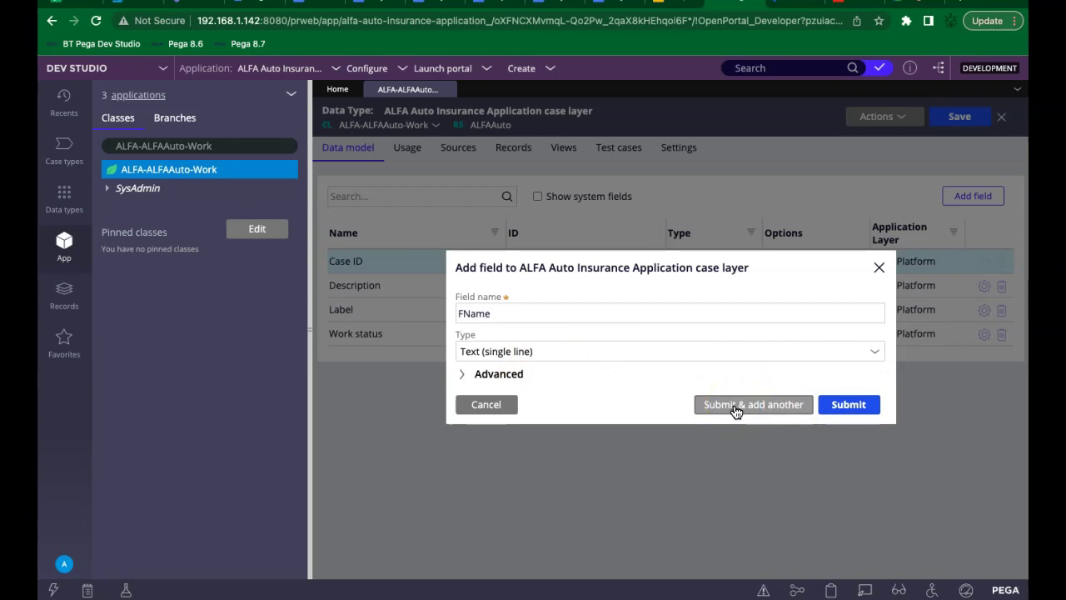
pyautogui.click(865, 406)
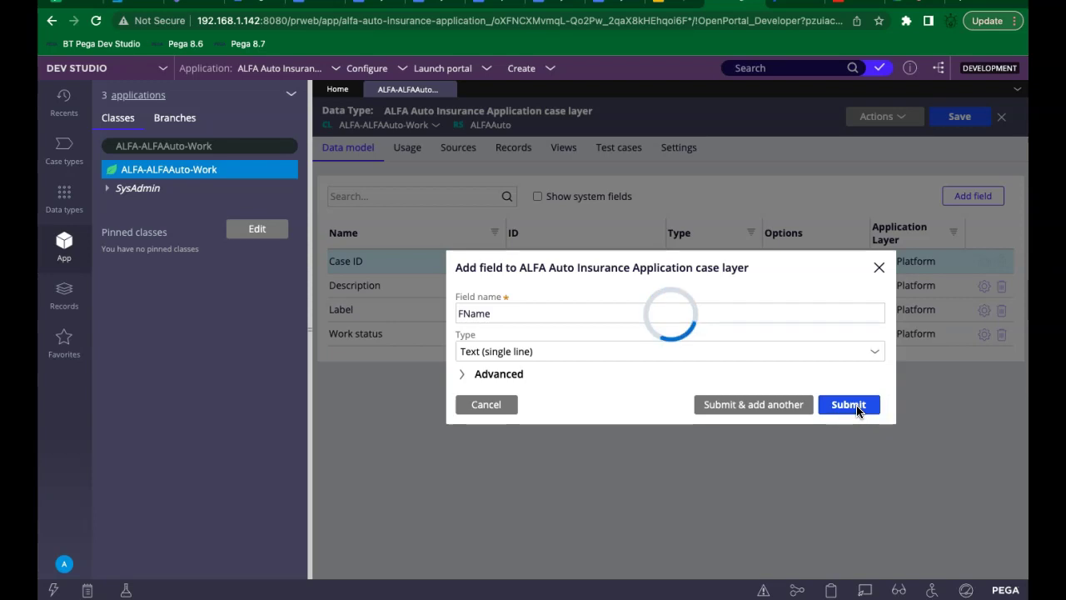
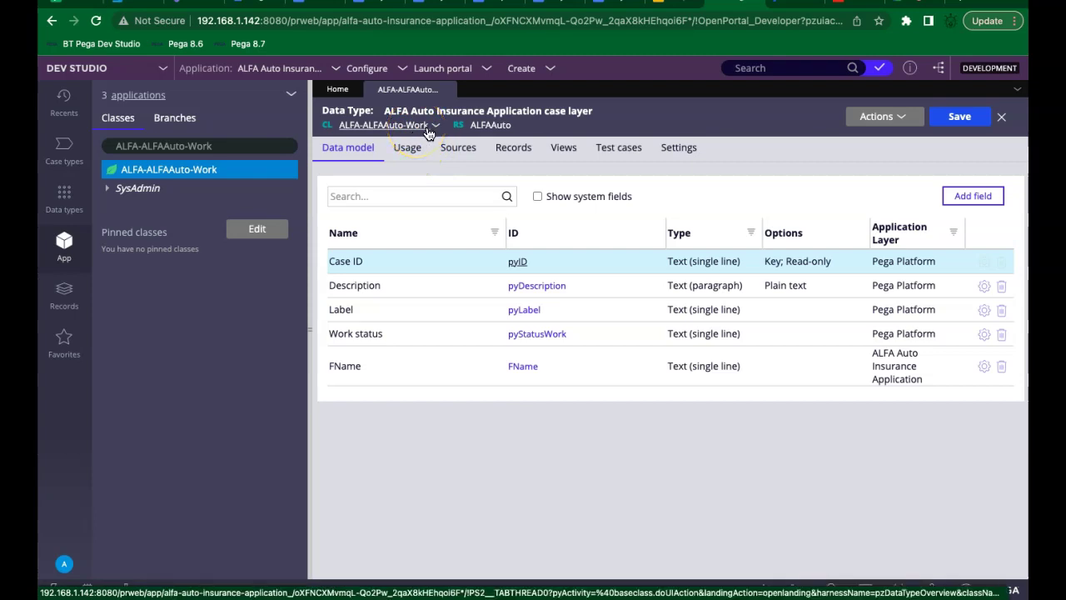
# Add a single-line text field named LName to the data model, keeping the form ready for another field.
pyautogui.click(468, 148)
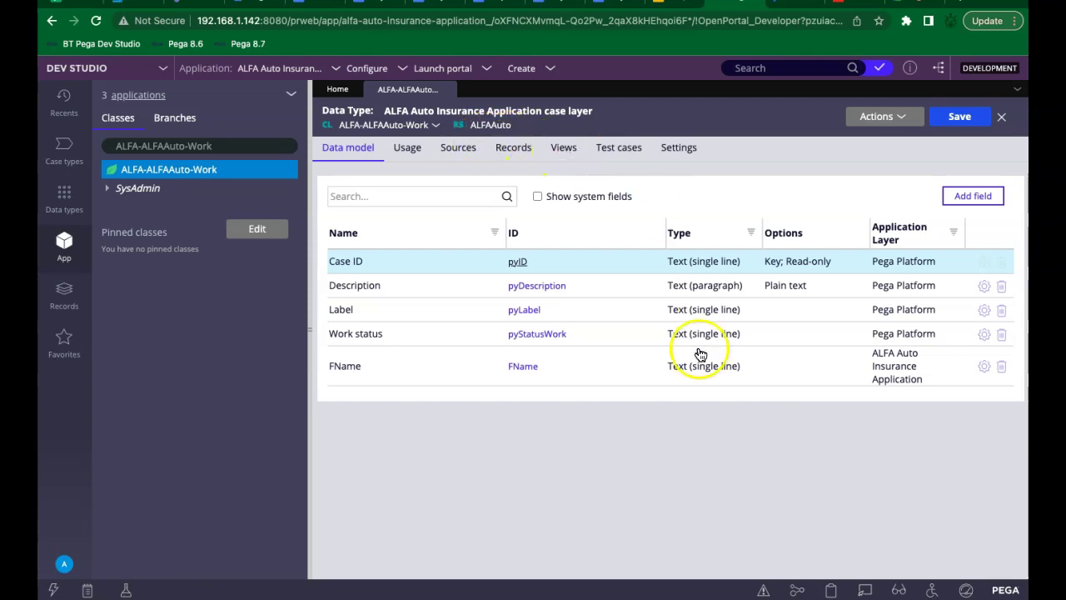
pyautogui.click(964, 204)
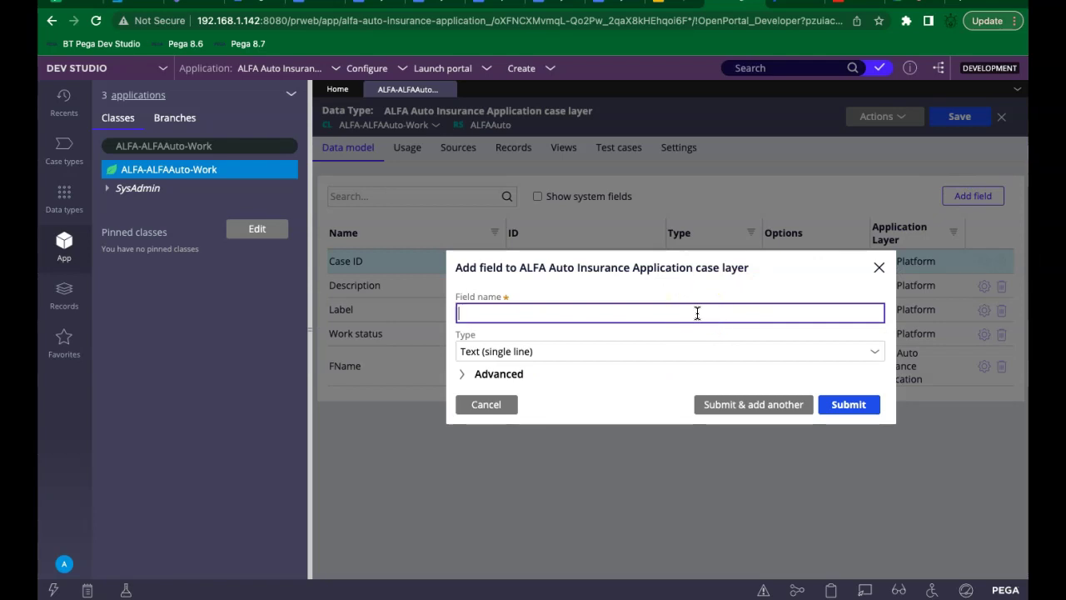
pyautogui.write('LName')
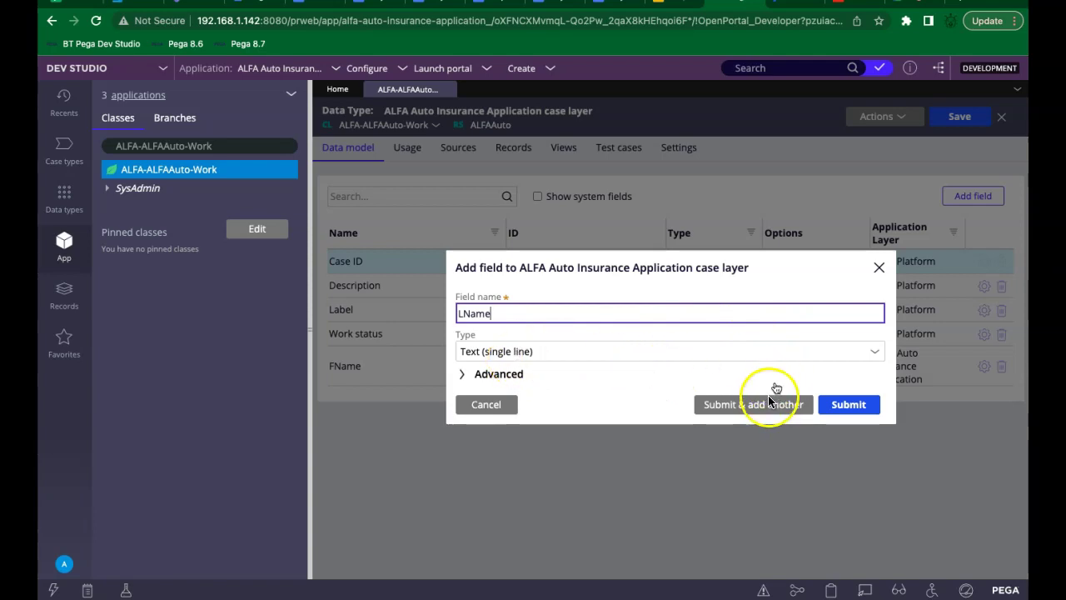
pyautogui.click(752, 410)
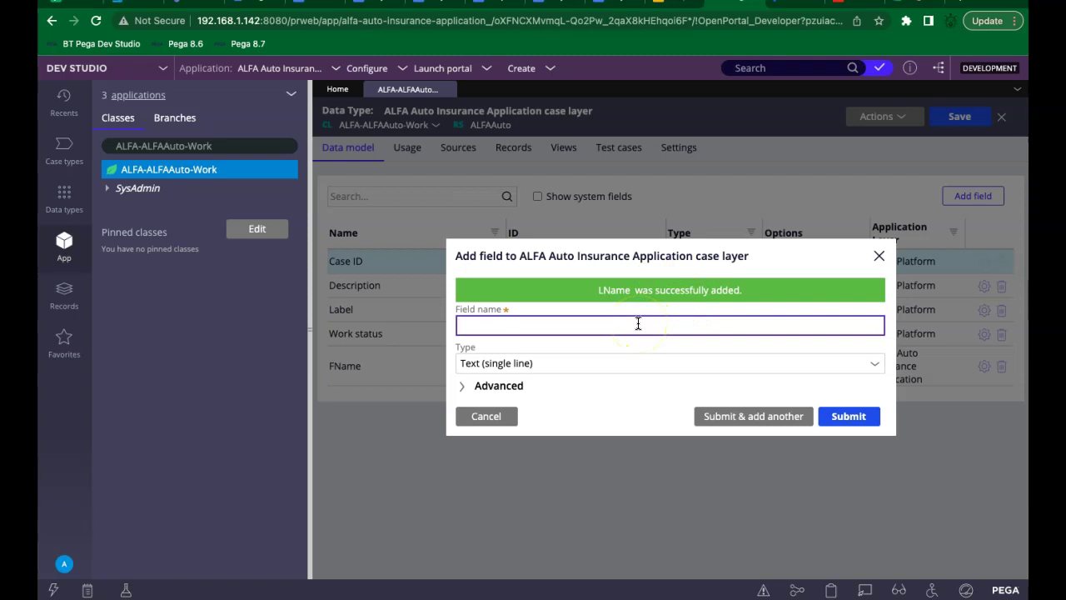
# Add a field named Age of type Integer and continue with another new field.
pyautogui.write('Add')
pyautogui.press('BackSpace')
pyautogui.press('BackSpace')
pyautogui.press('BackSpace')
pyautogui.write('Age')
pyautogui.click(876, 370)
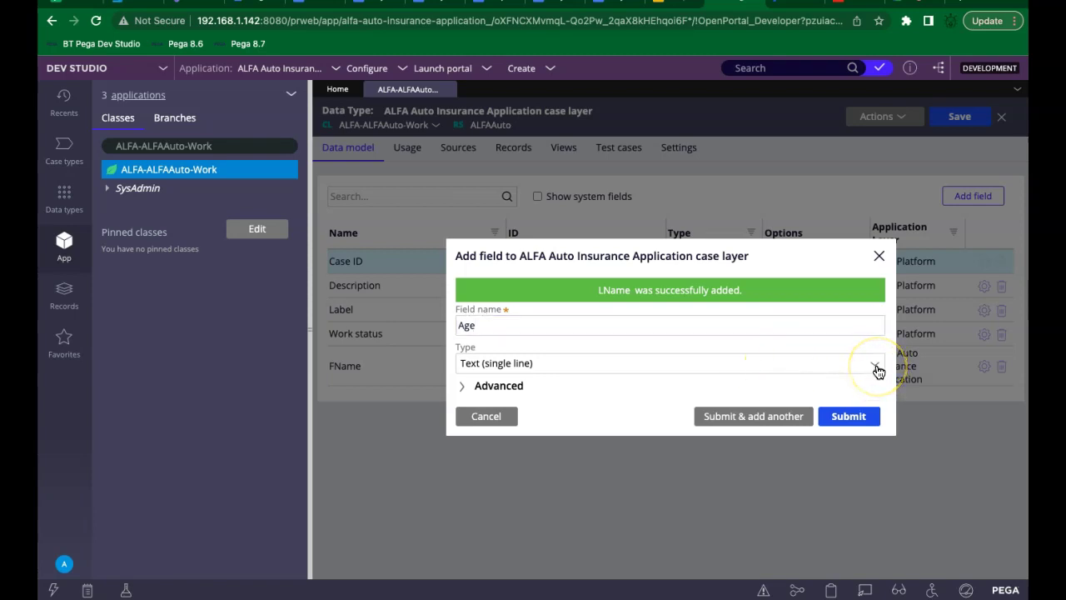
pyautogui.click(874, 369)
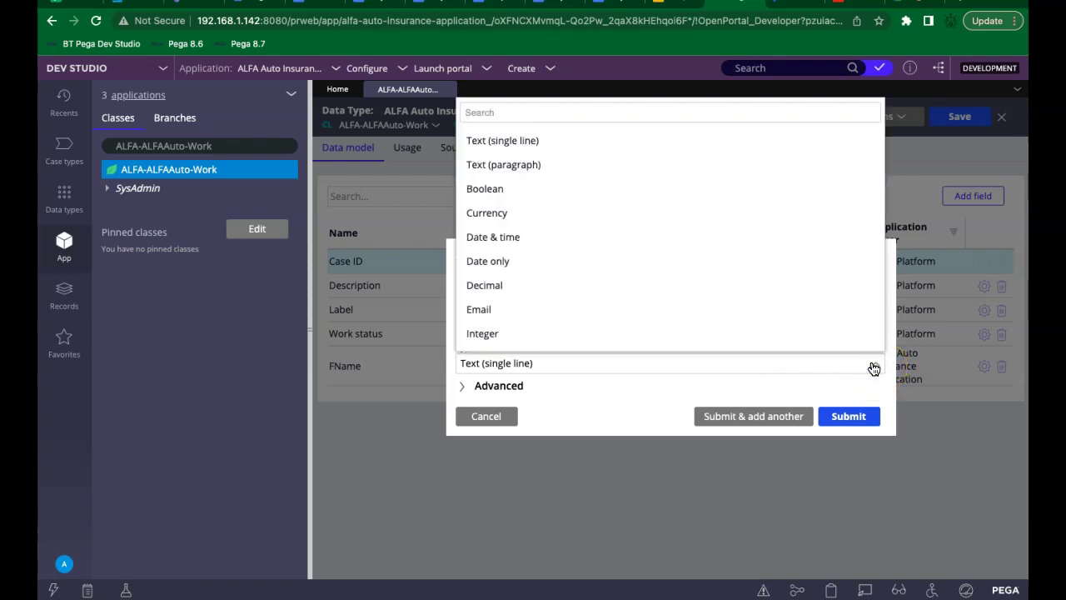
pyautogui.click(488, 335)
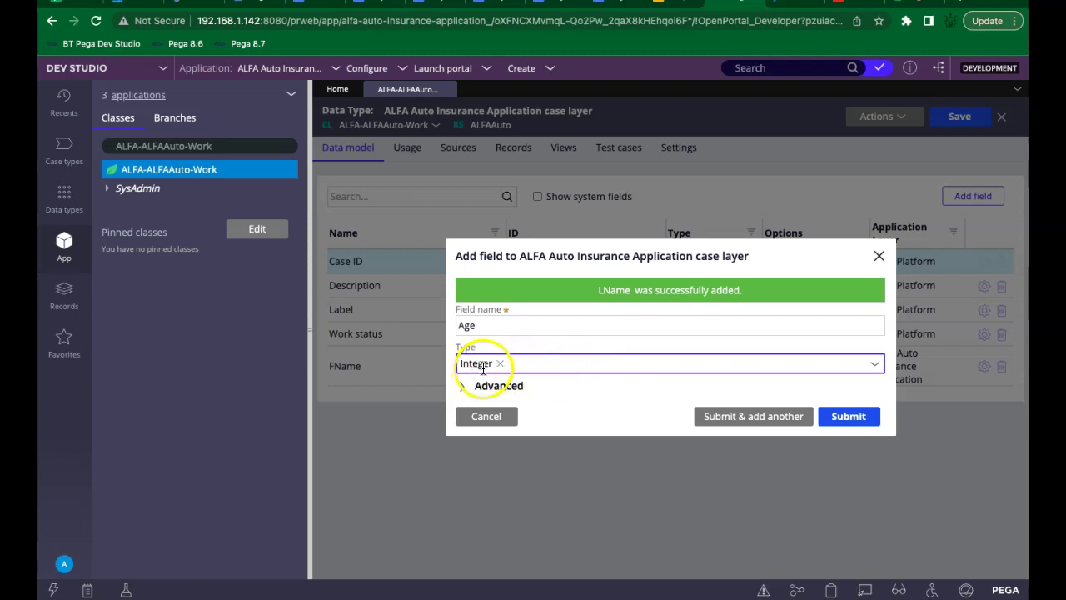
pyautogui.click(723, 417)
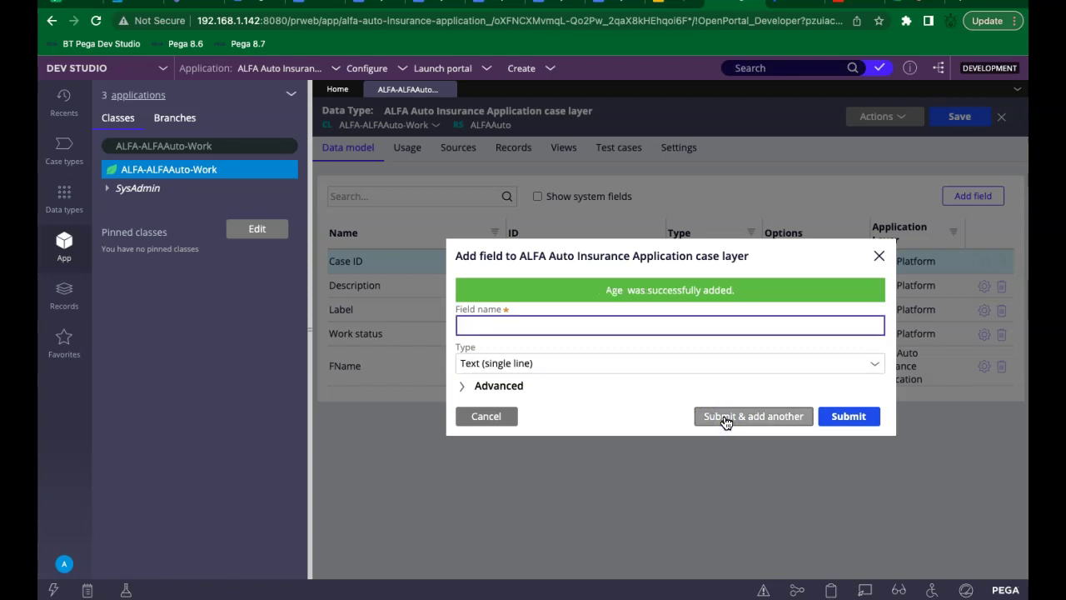
# Add a field named EmailID of type Email and continue with another new field.
pyautogui.write('EmailID')
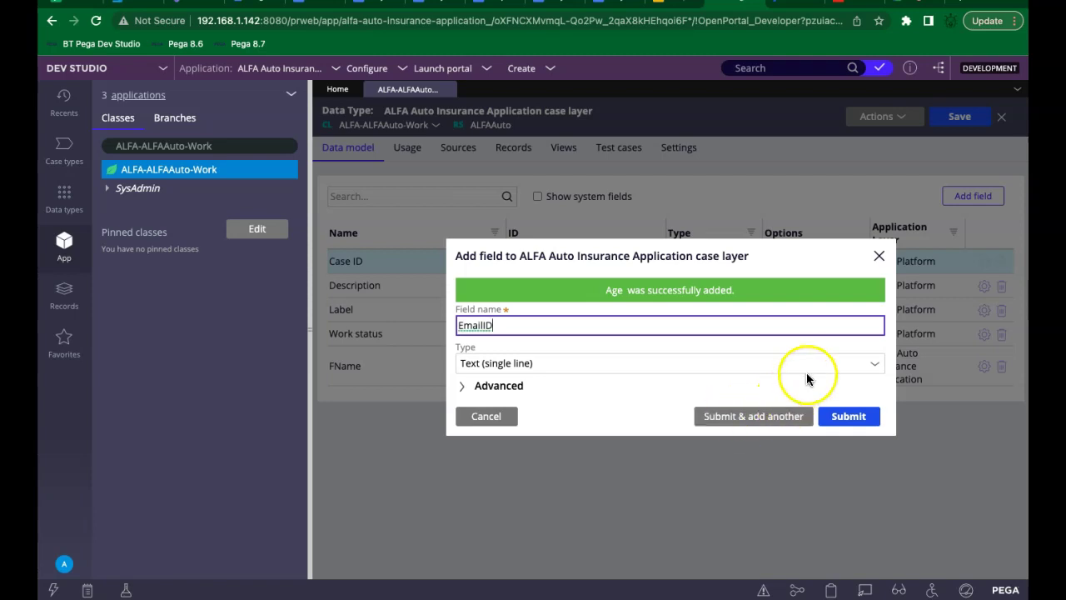
pyautogui.click(873, 367)
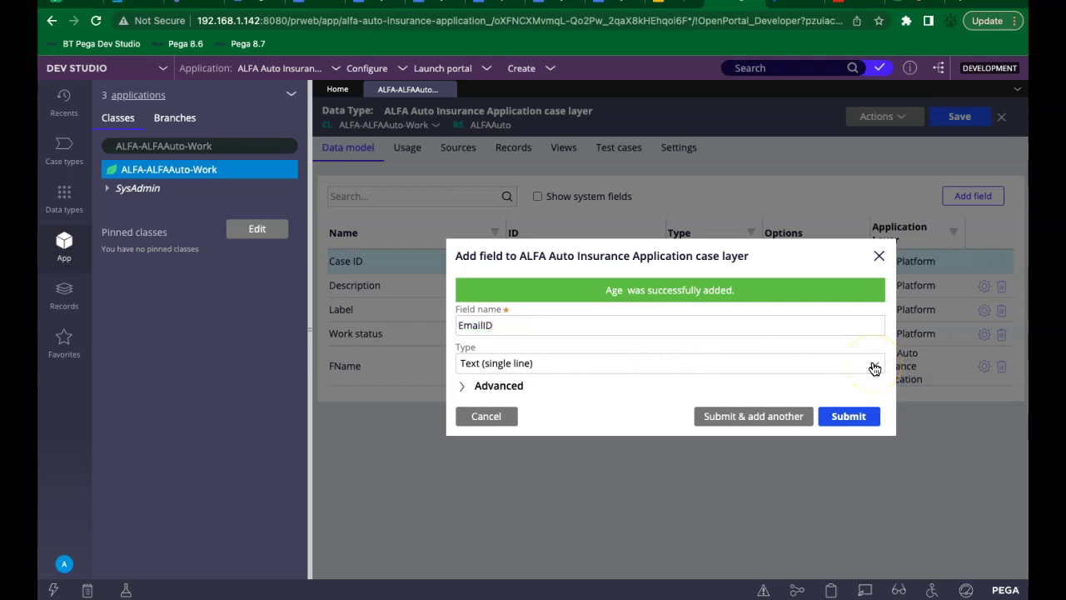
pyautogui.click(873, 366)
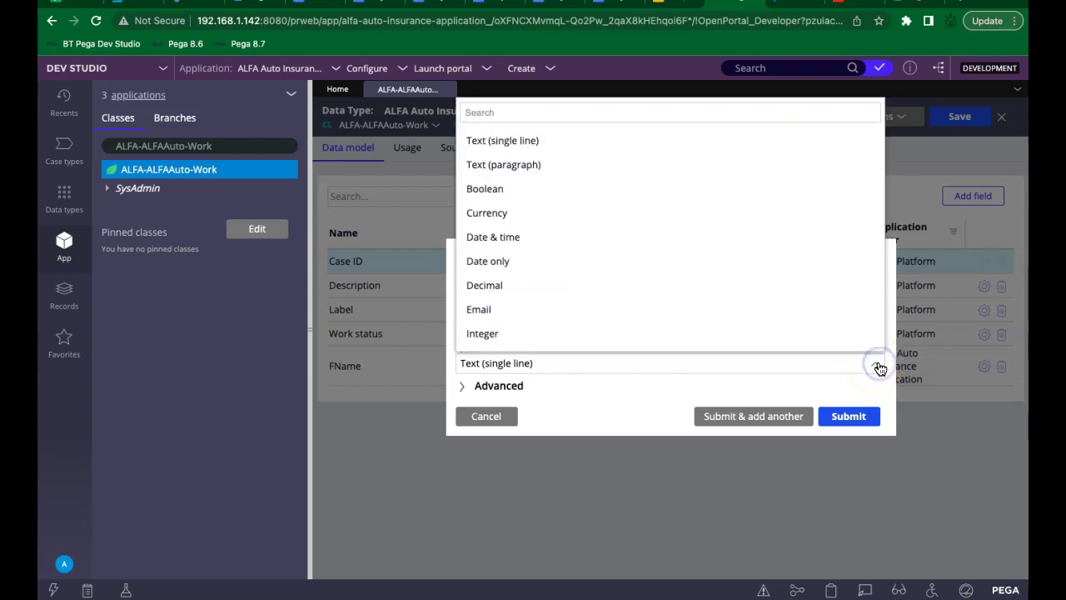
pyautogui.scroll(-1, 511, 338)
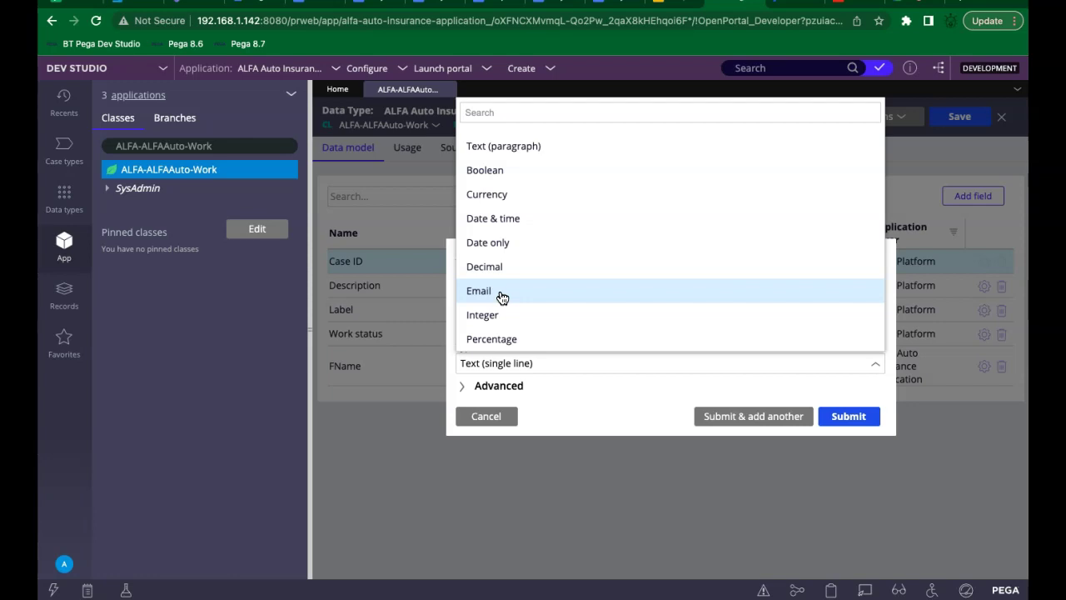
pyautogui.click(503, 294)
pyautogui.click(503, 294)
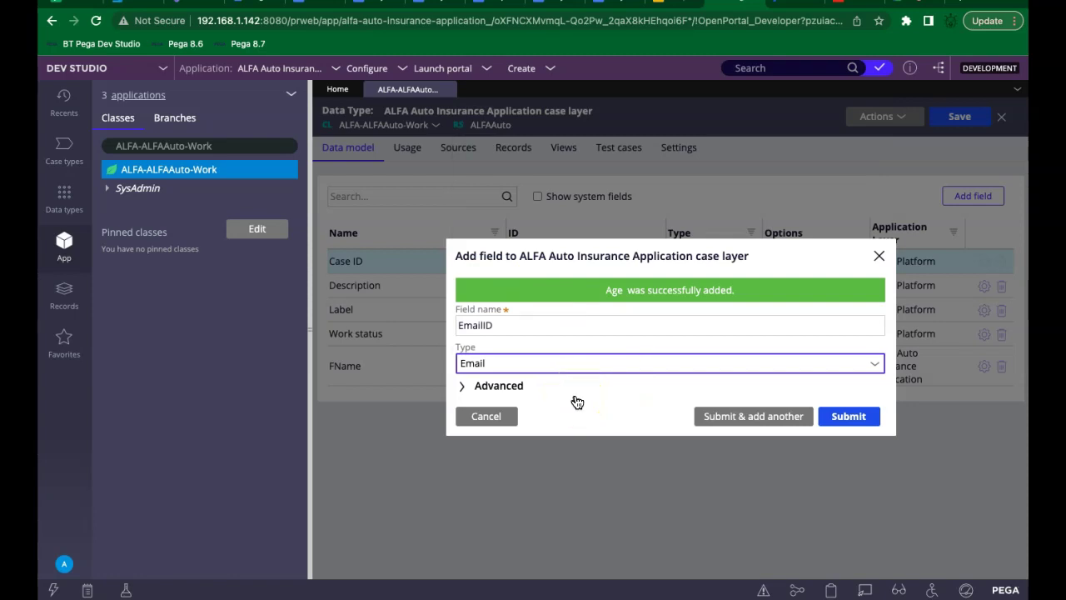
pyautogui.click(737, 420)
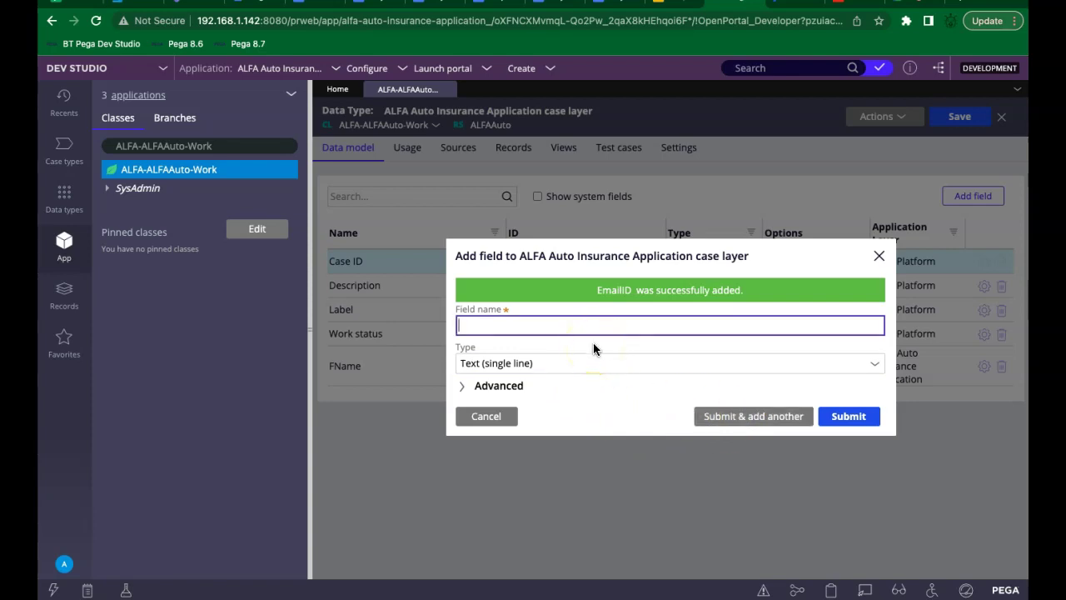
# Add a field named PhoneNo of type Phone, with its ID set to PhoneNo, and submit it as the last field.
pyautogui.write('PhoneNo')
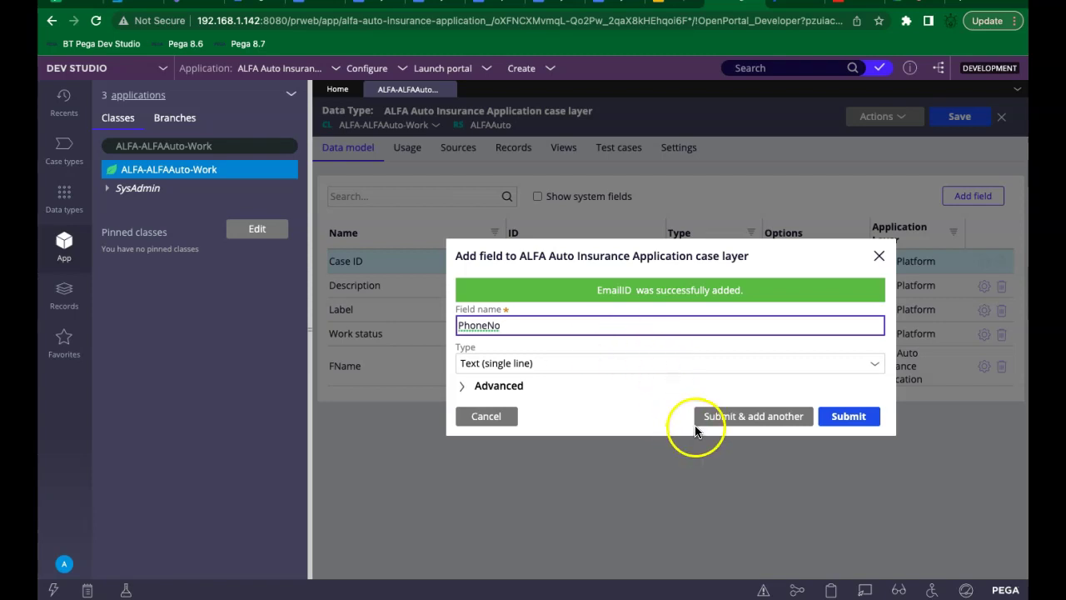
pyautogui.click(817, 363)
pyautogui.click(881, 368)
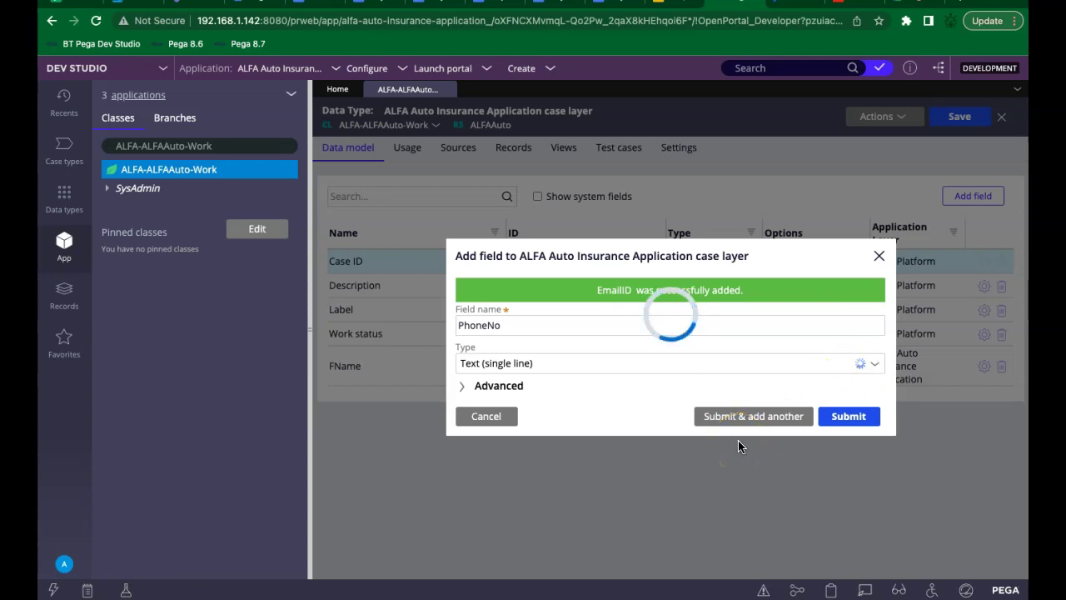
pyautogui.press('super+Tab')
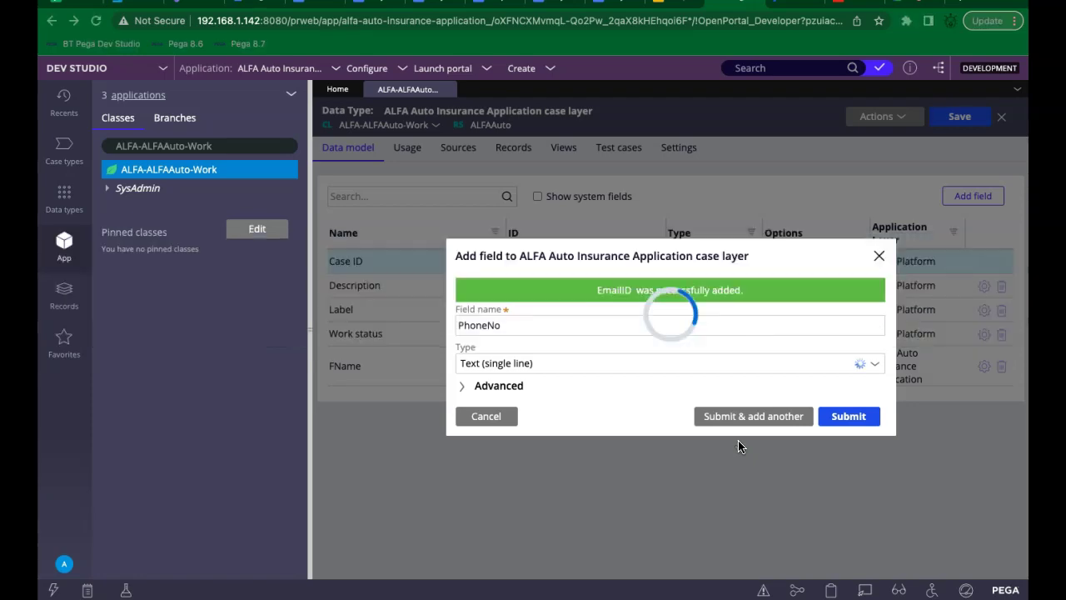
pyautogui.press('super+Tab')
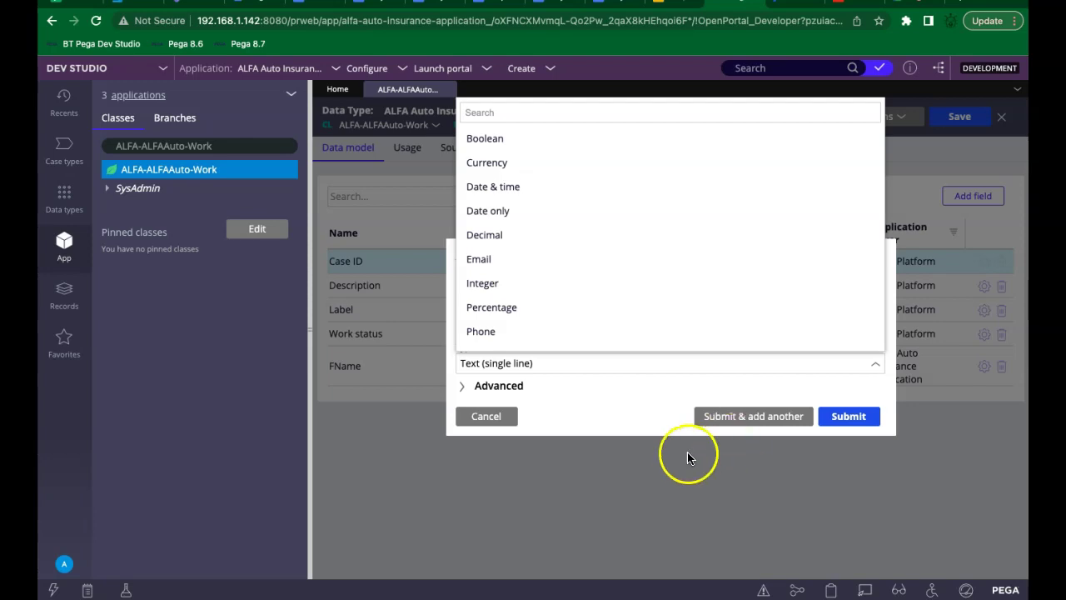
pyautogui.click(491, 333)
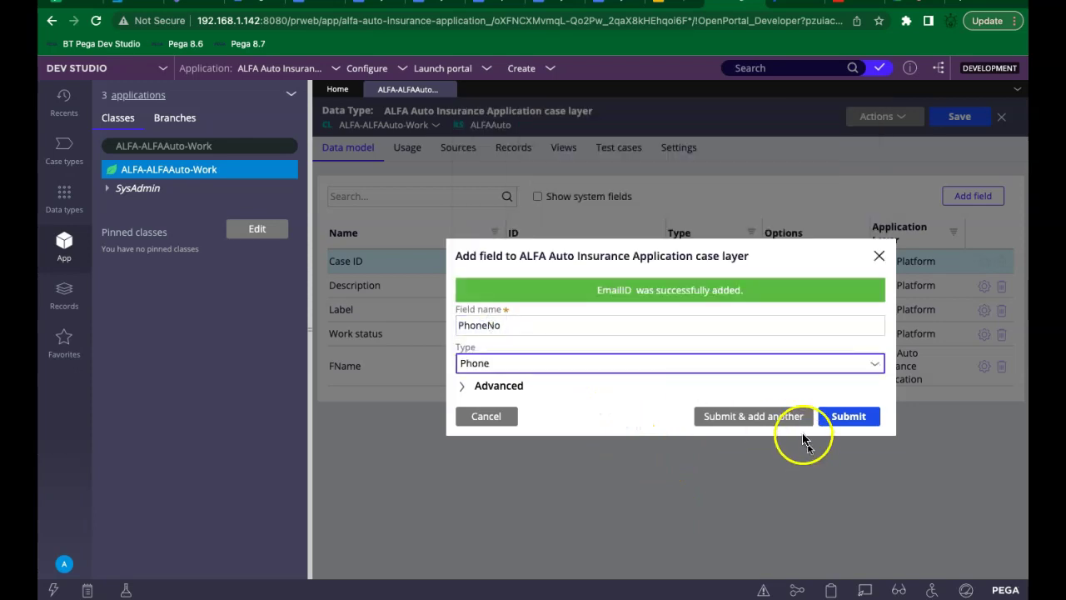
pyautogui.click(764, 416)
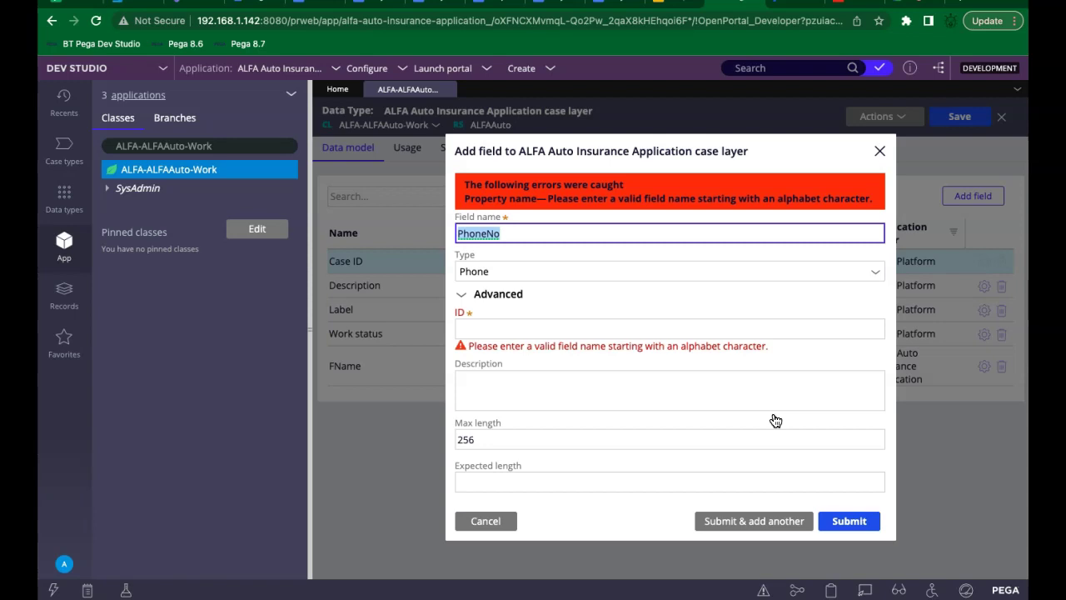
pyautogui.click(514, 329)
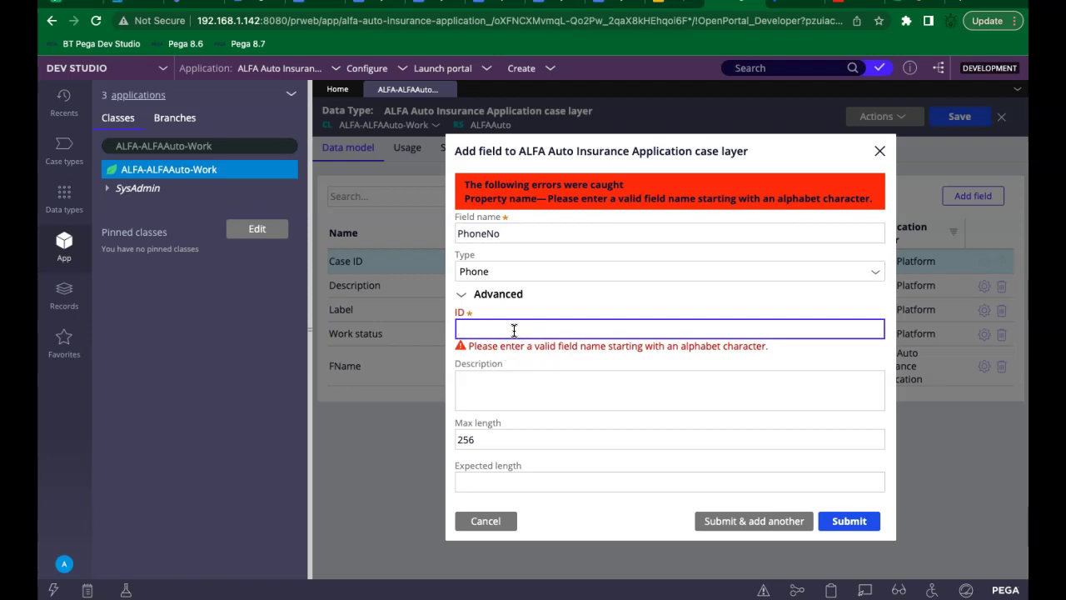
pyautogui.write('PhoneNo')
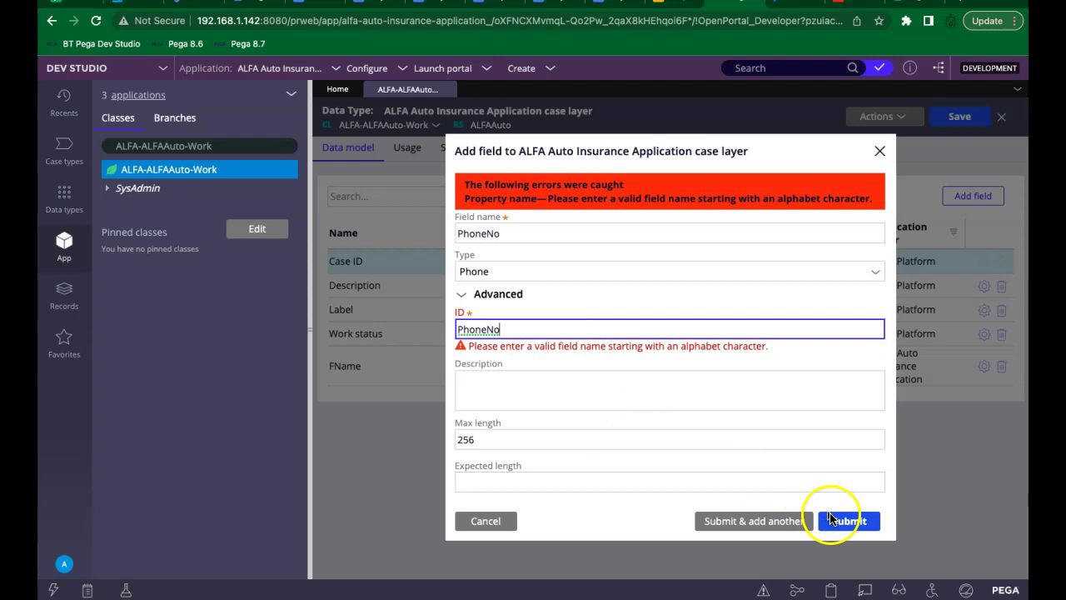
pyautogui.click(851, 521)
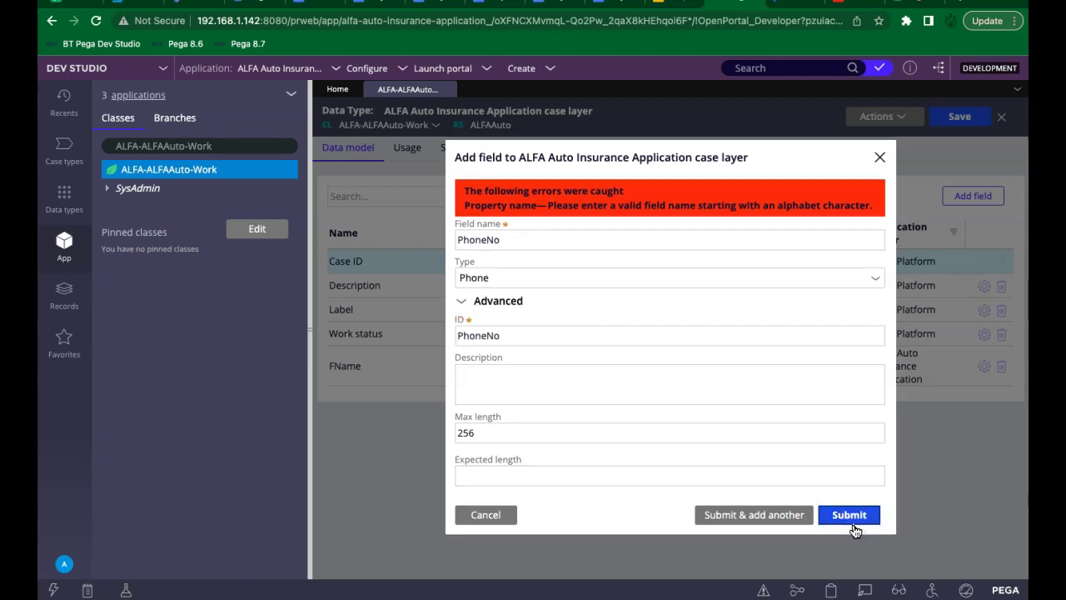
# Submit the PhoneNo field again and save the data type with the newly added fields.
pyautogui.click(854, 518)
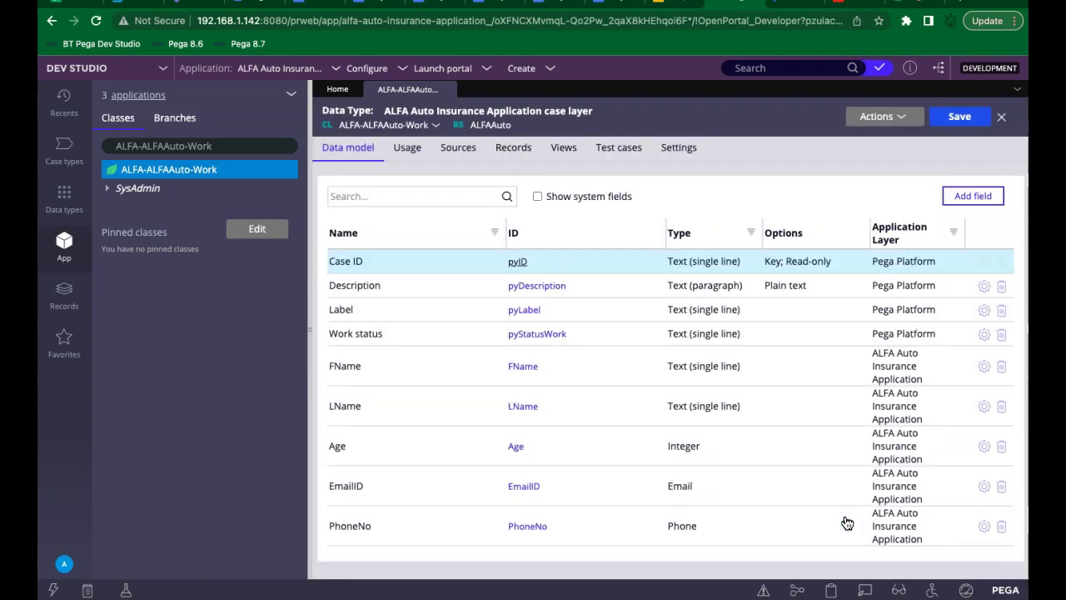
pyautogui.click(835, 526)
pyautogui.click(962, 121)
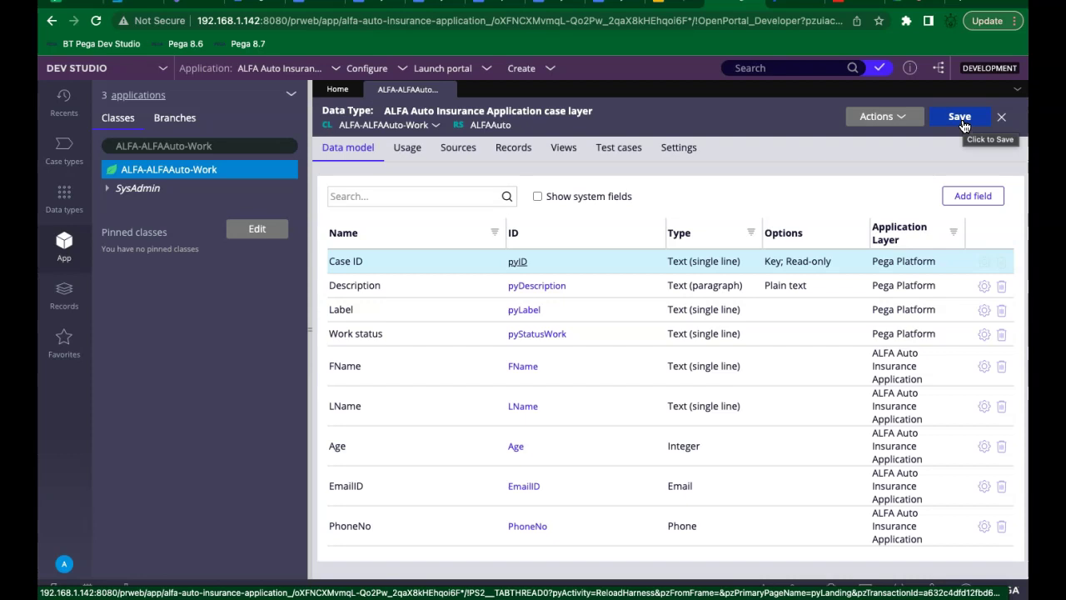
pyautogui.click(962, 123)
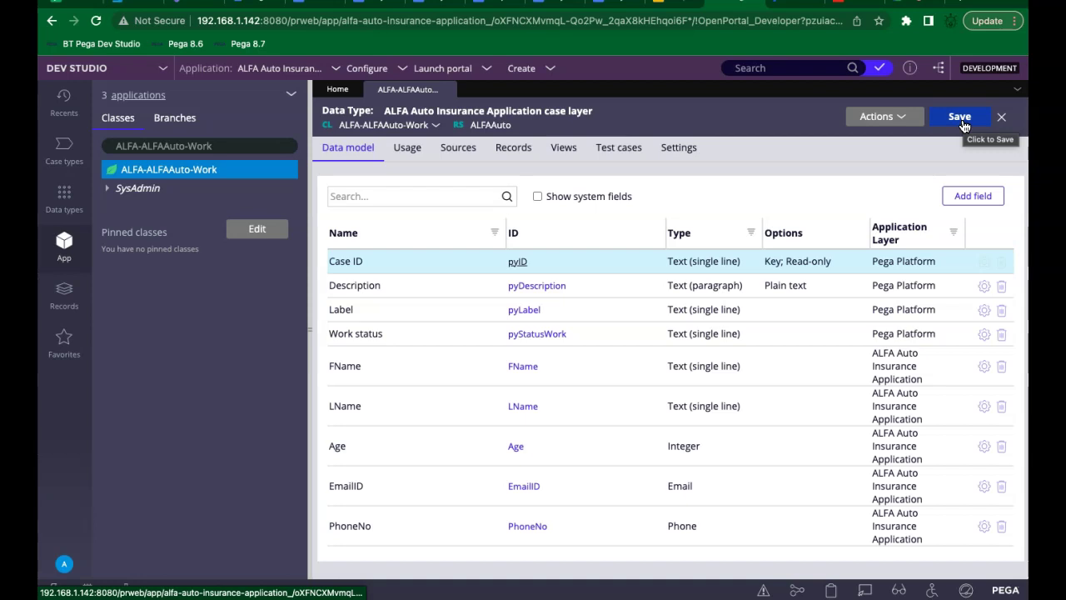
pyautogui.click(969, 198)
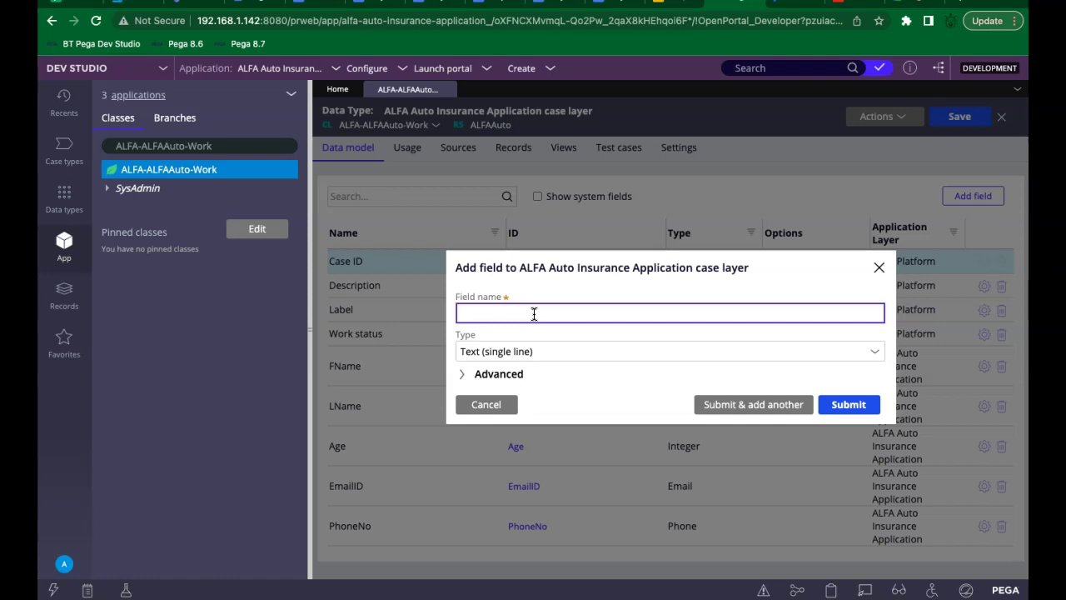
pyautogui.write('Cl')
pyautogui.write('ou')
pyautogui.write('ntry')
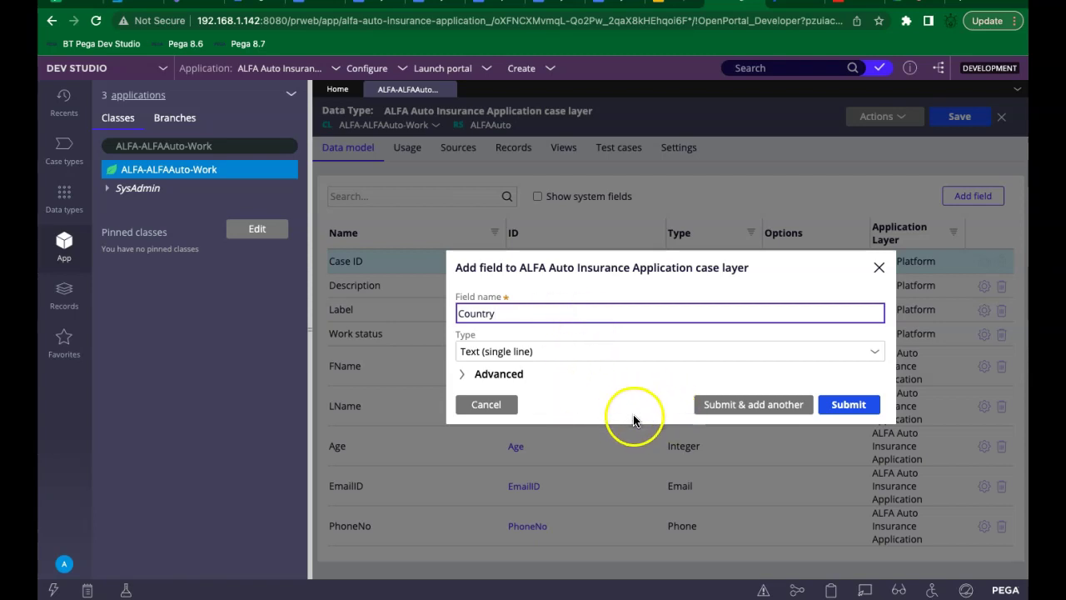
pyautogui.click(872, 355)
pyautogui.click(874, 355)
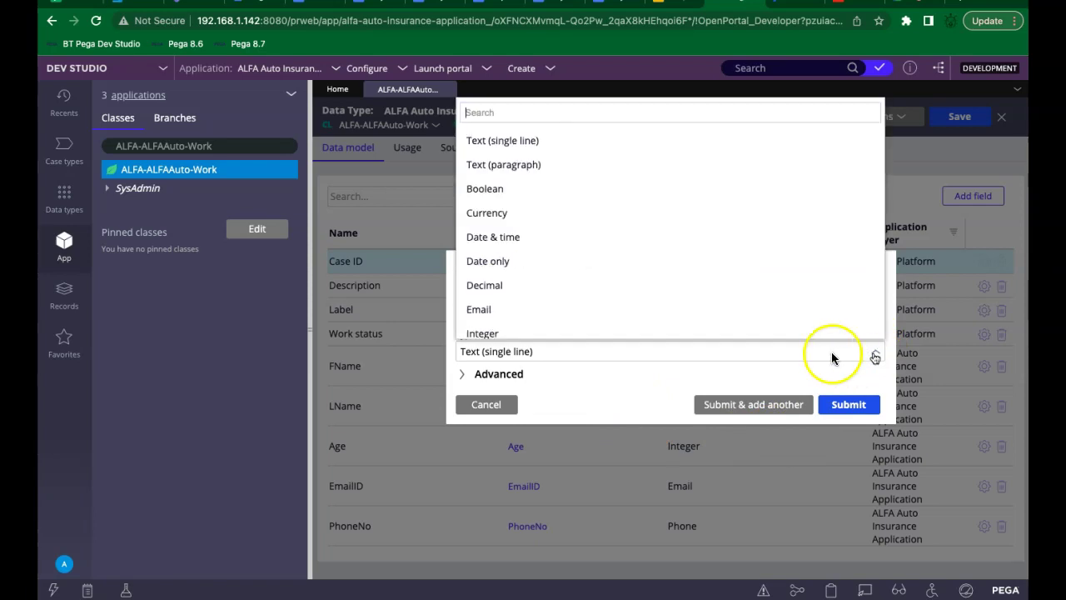
pyautogui.scroll(-1, 595, 316)
pyautogui.scroll(-3, 596, 316)
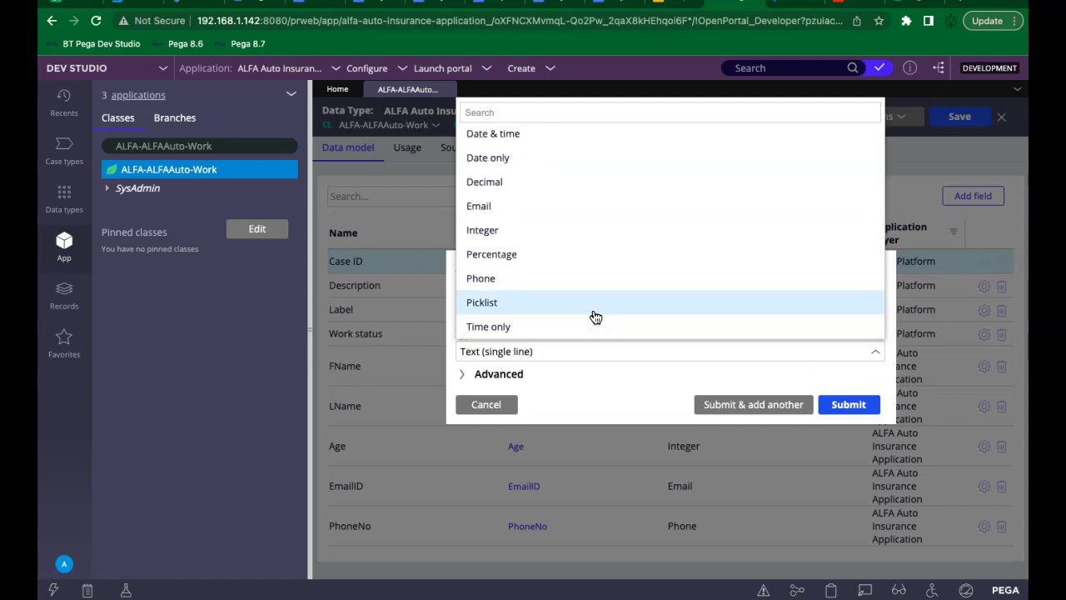
pyautogui.click(504, 302)
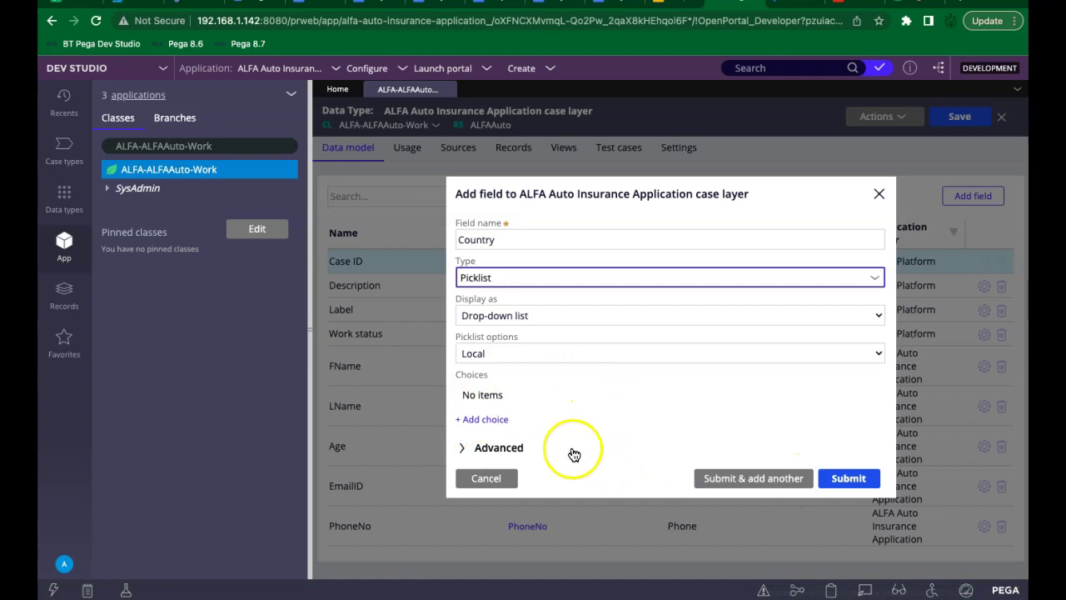
pyautogui.click(494, 481)
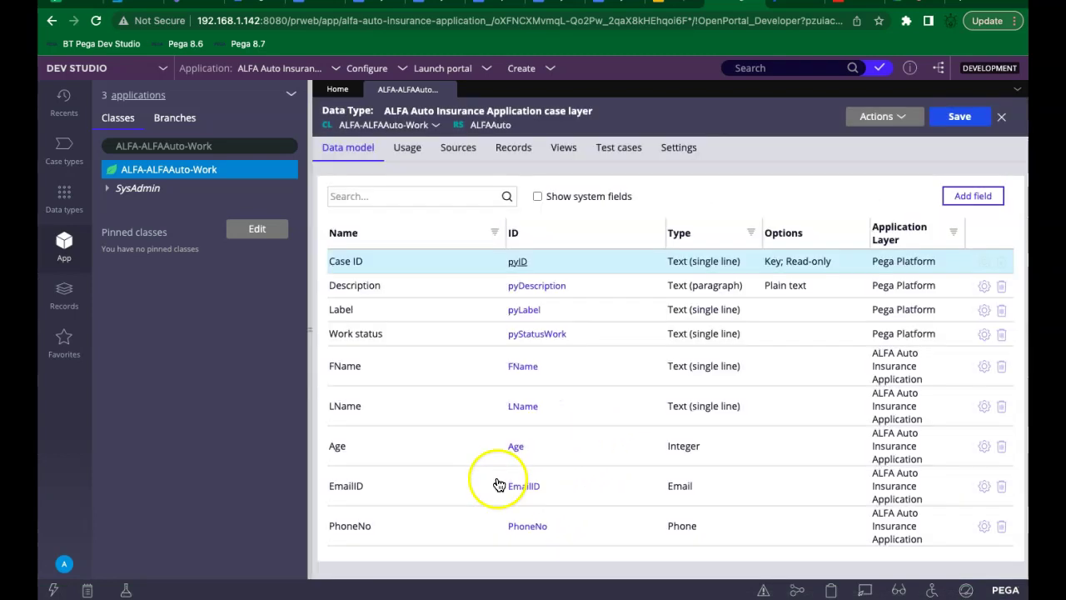
# Save the data type and start a new field named Country with its type set to Picklist.
pyautogui.click(957, 118)
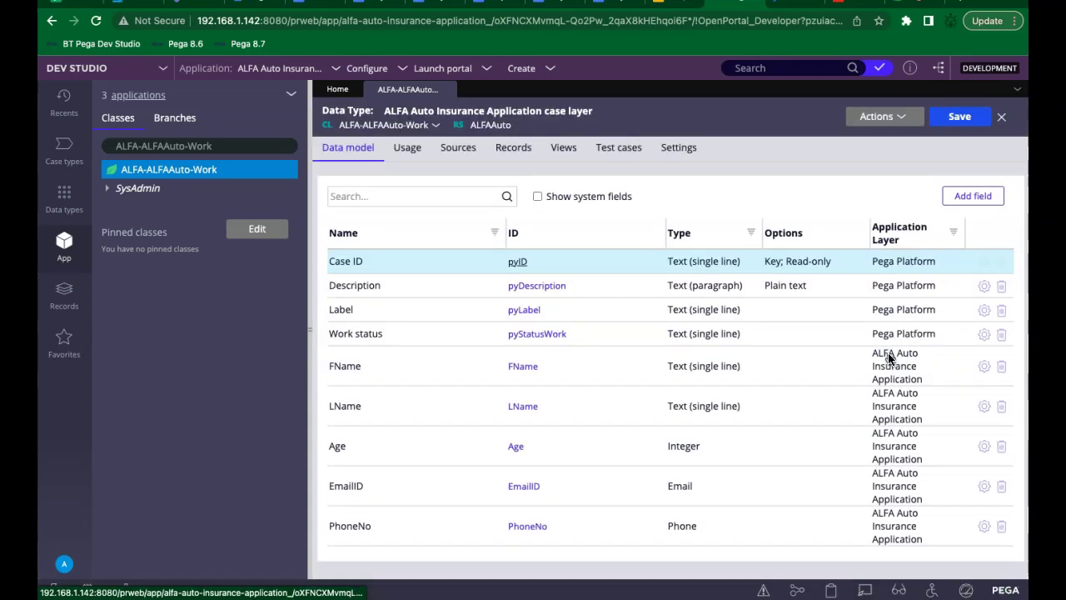
pyautogui.click(971, 198)
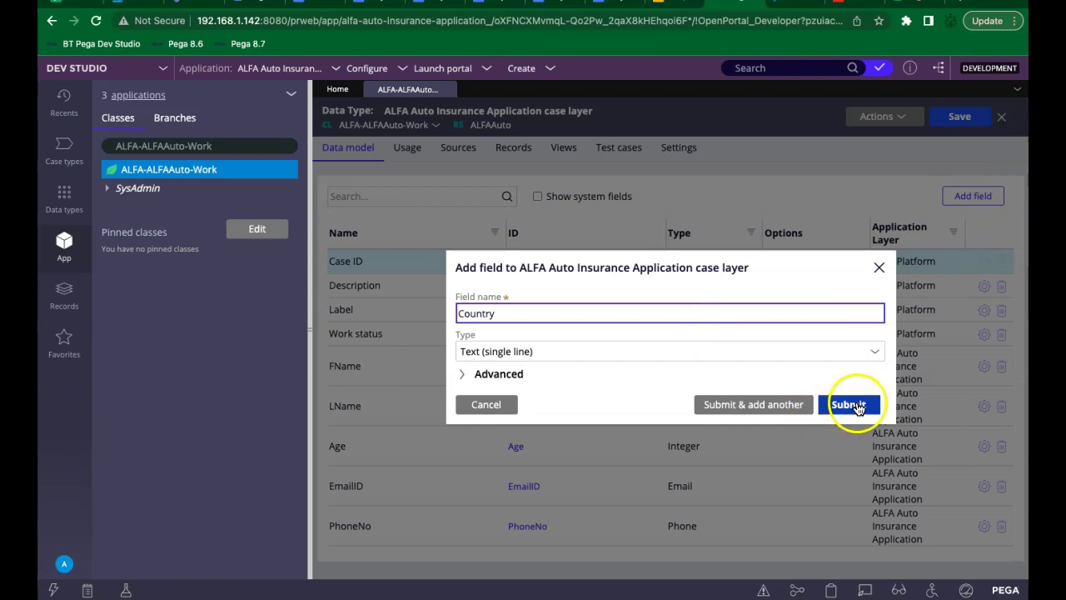
pyautogui.click(874, 355)
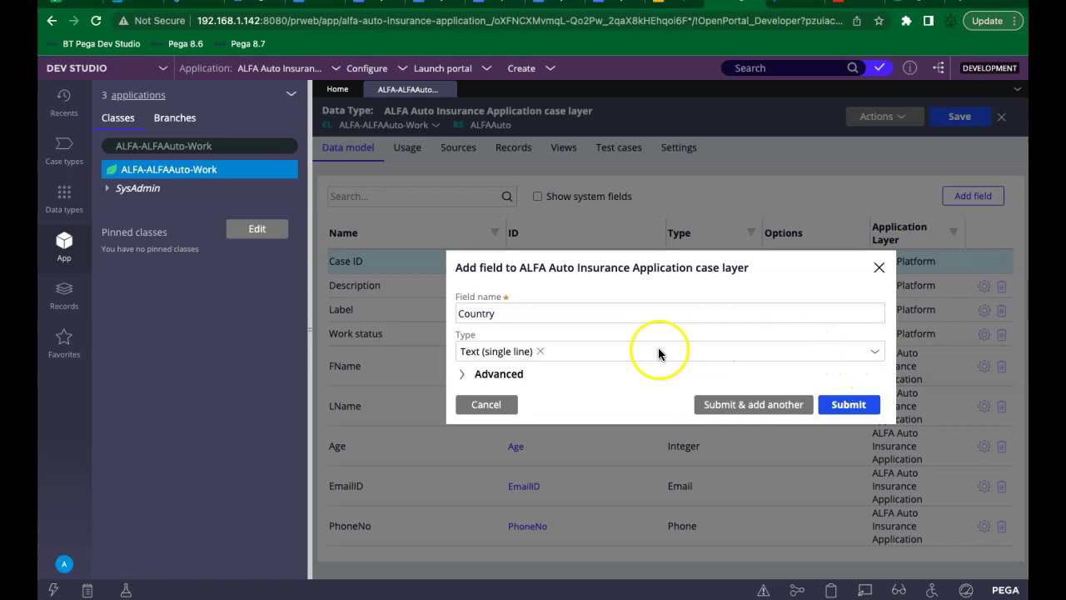
pyautogui.click(875, 355)
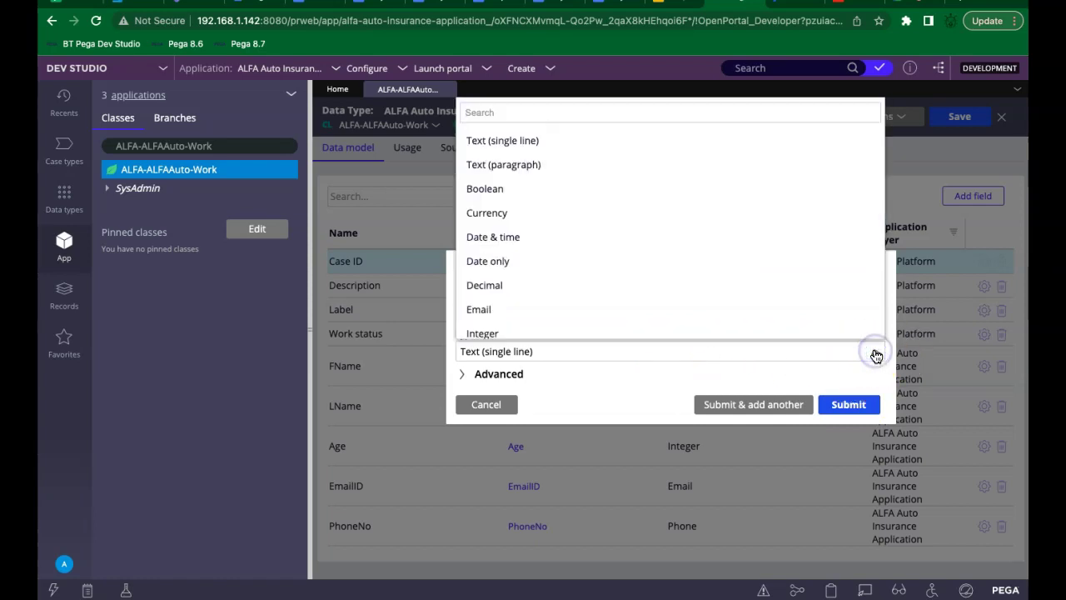
pyautogui.scroll(-4, 634, 312)
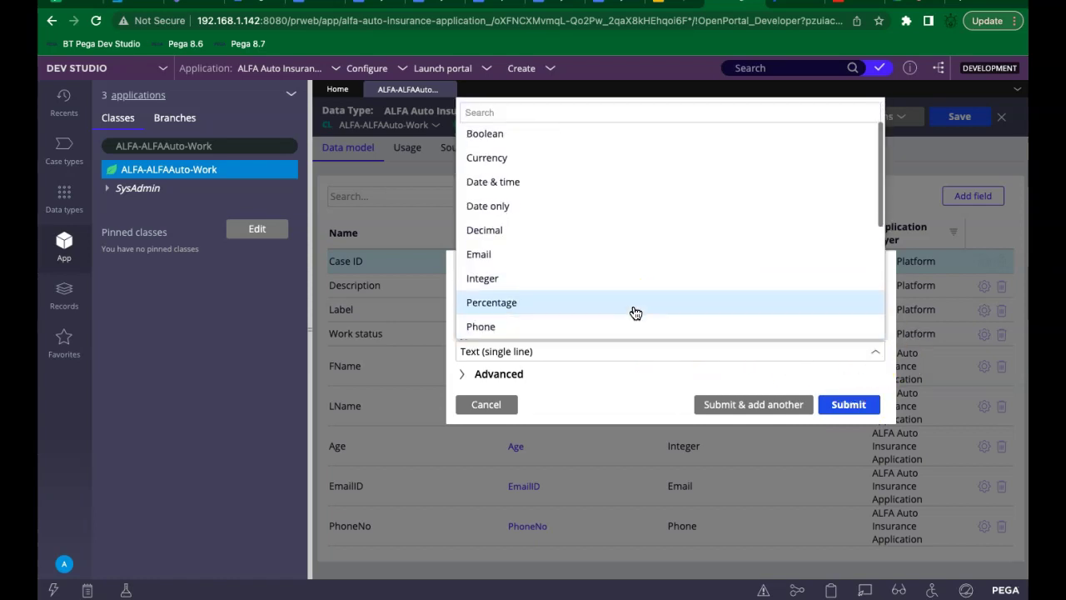
pyautogui.click(482, 302)
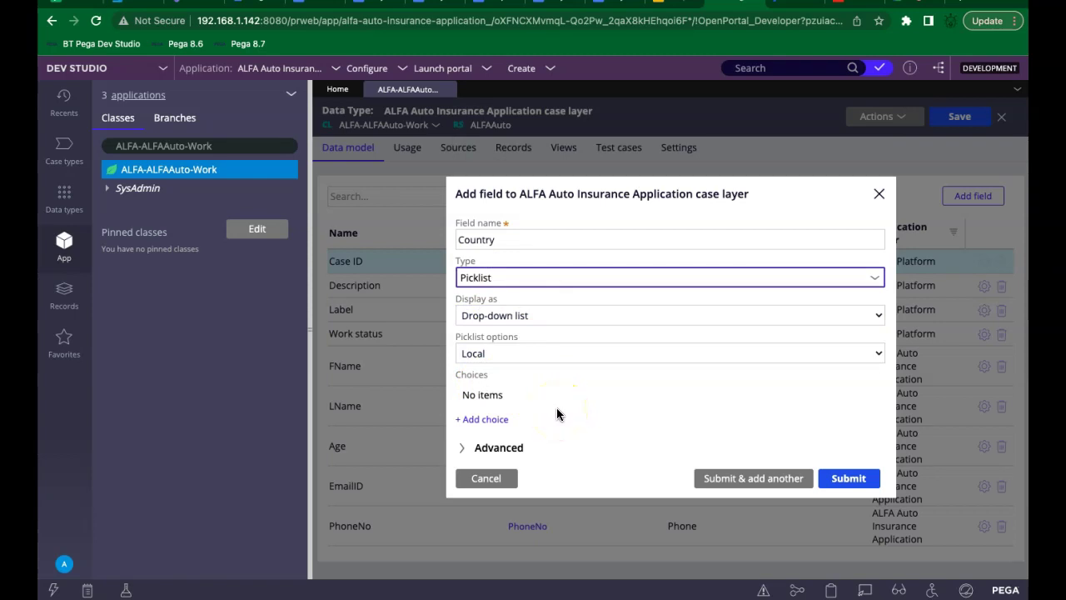
pyautogui.click(489, 420)
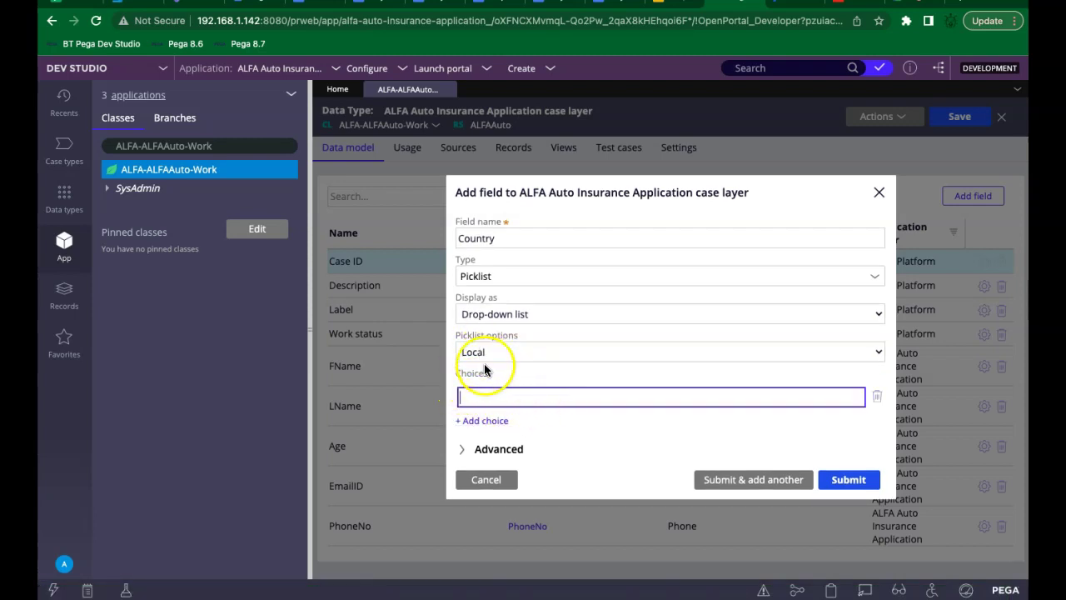
pyautogui.click(879, 400)
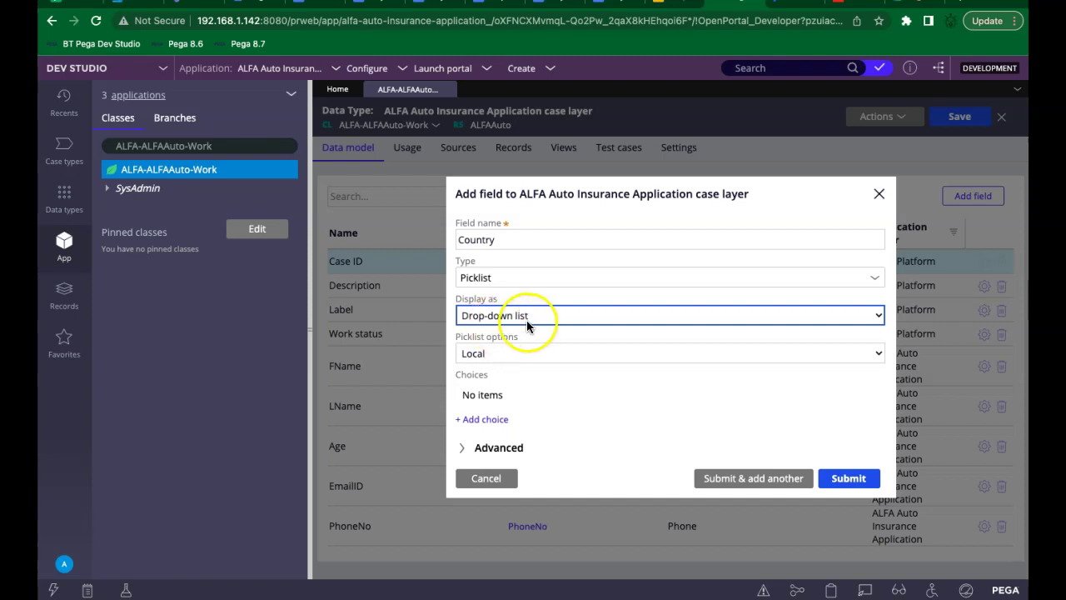
pyautogui.click(477, 398)
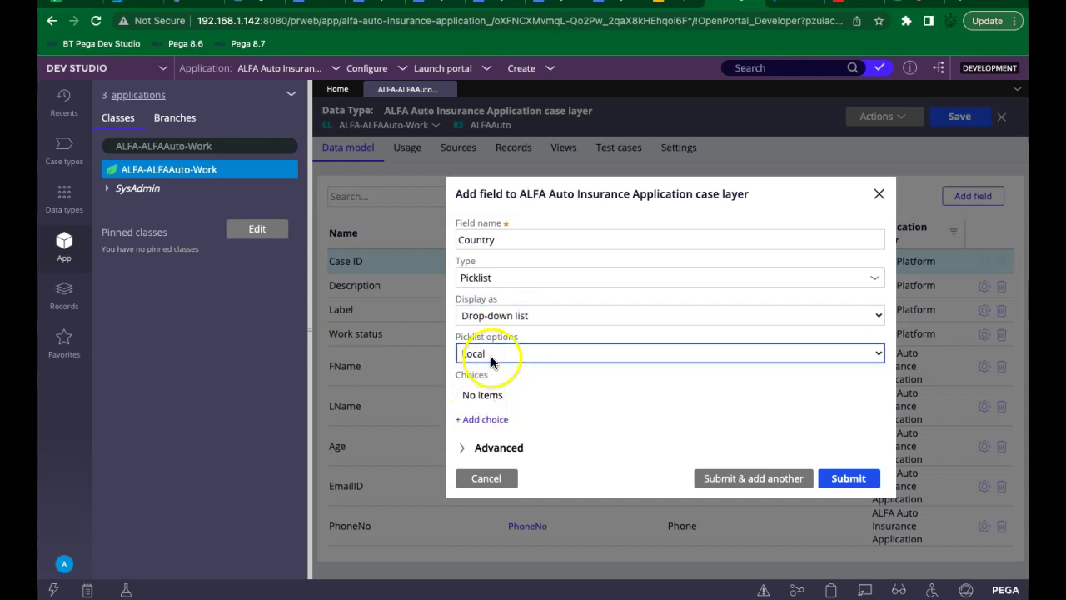
# Add the choices India, China and Australia to the Country picklist and submit the field.
pyautogui.click(471, 420)
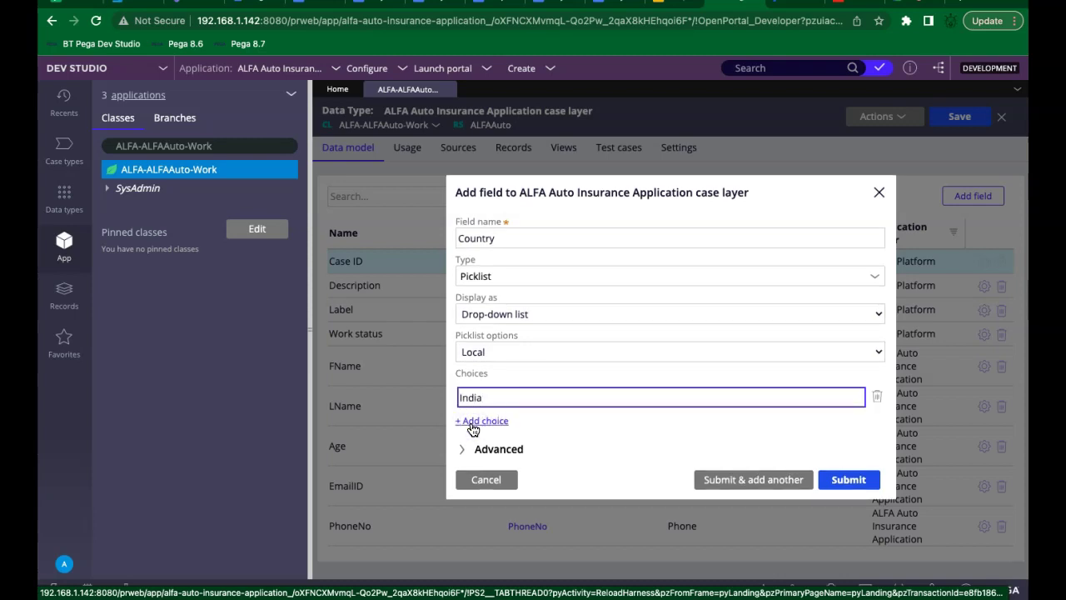
pyautogui.click(487, 422)
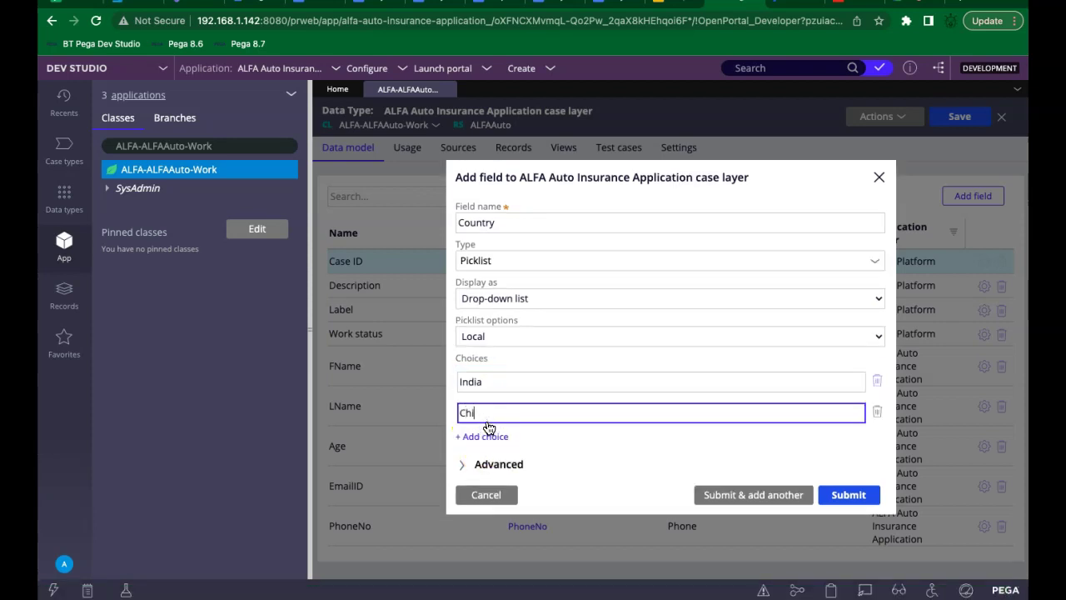
pyautogui.click(468, 436)
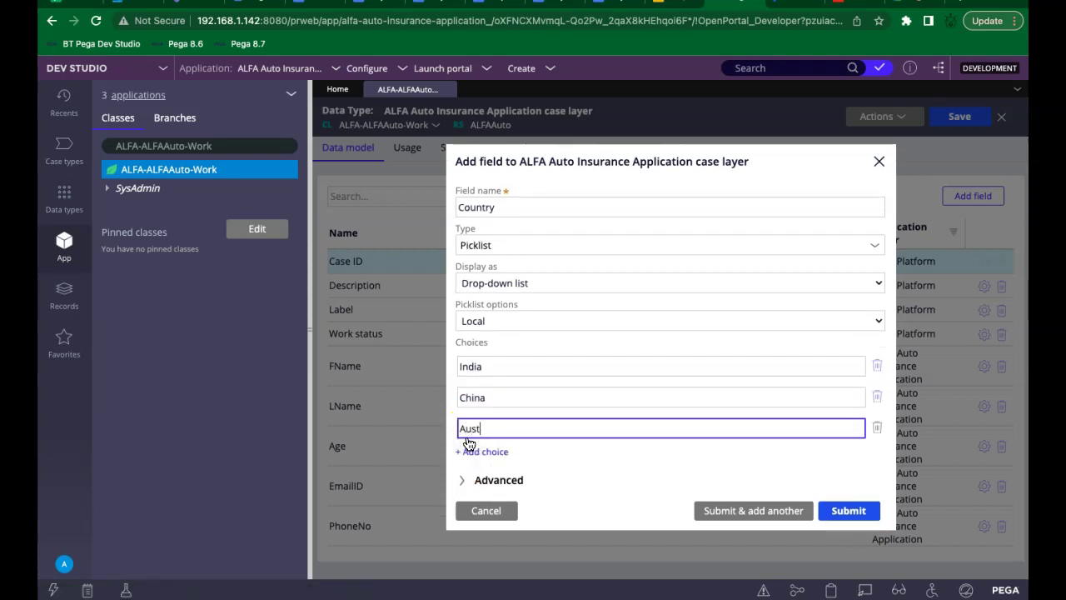
pyautogui.write('Australia')
pyautogui.click(849, 510)
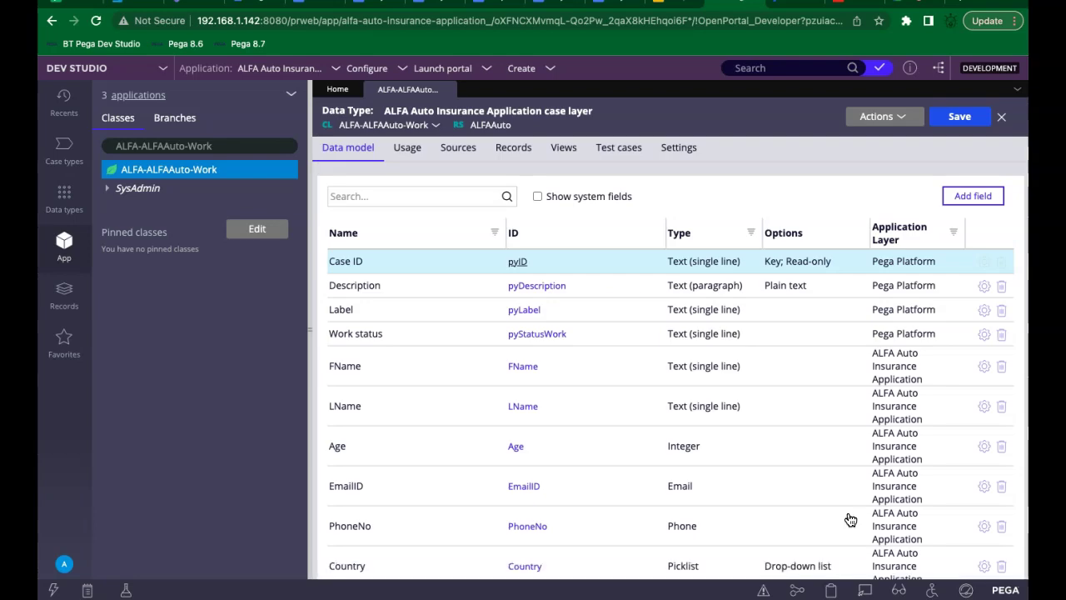
# Save the data type including the Country field and close its record.
pyautogui.click(964, 119)
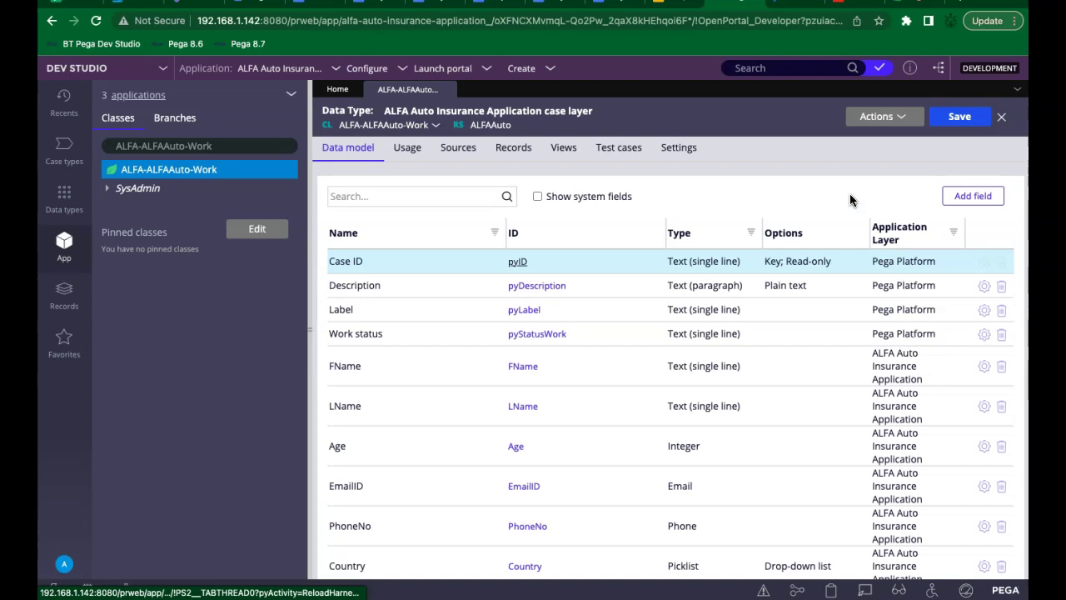
pyautogui.scroll(-1, 853, 187)
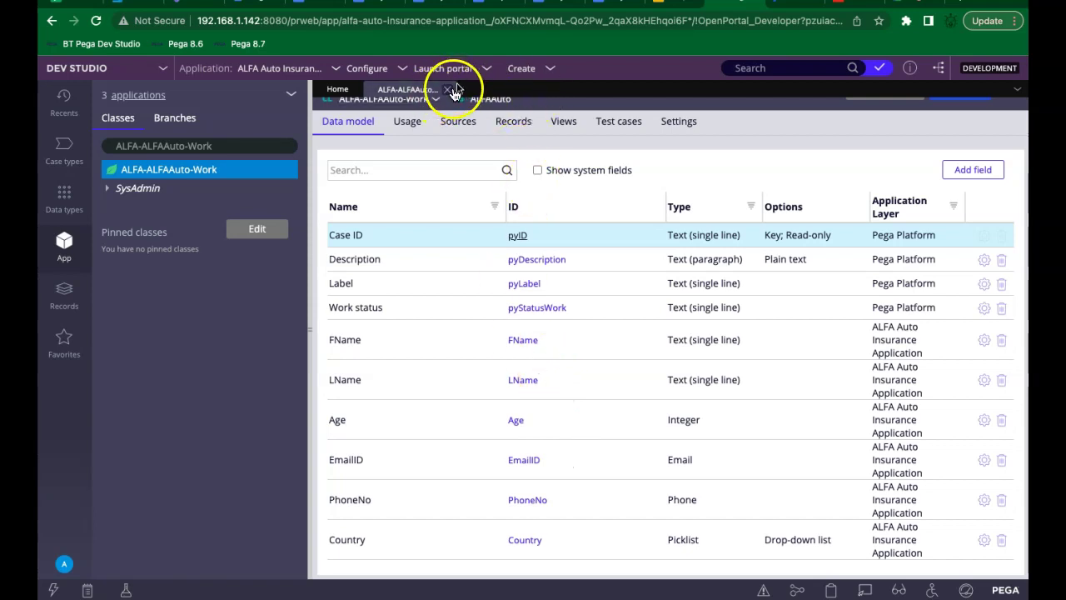
pyautogui.click(449, 90)
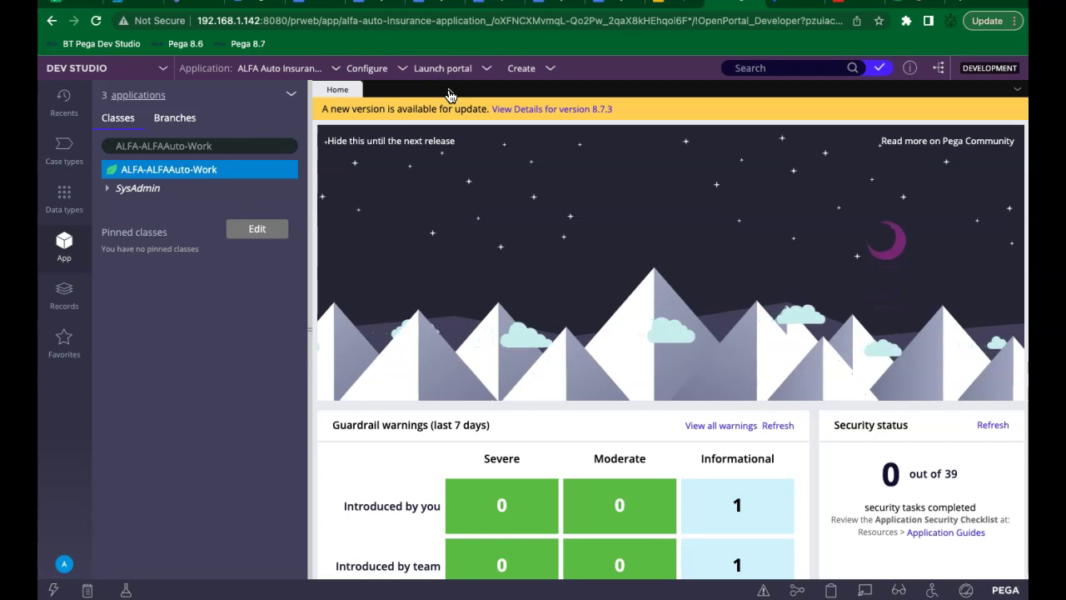
# Refresh the ALFA-ALFAAuto-Work class and expand its Data Model and Property categories to examine the created properties.
pyautogui.rightClick(216, 172)
pyautogui.click(184, 206)
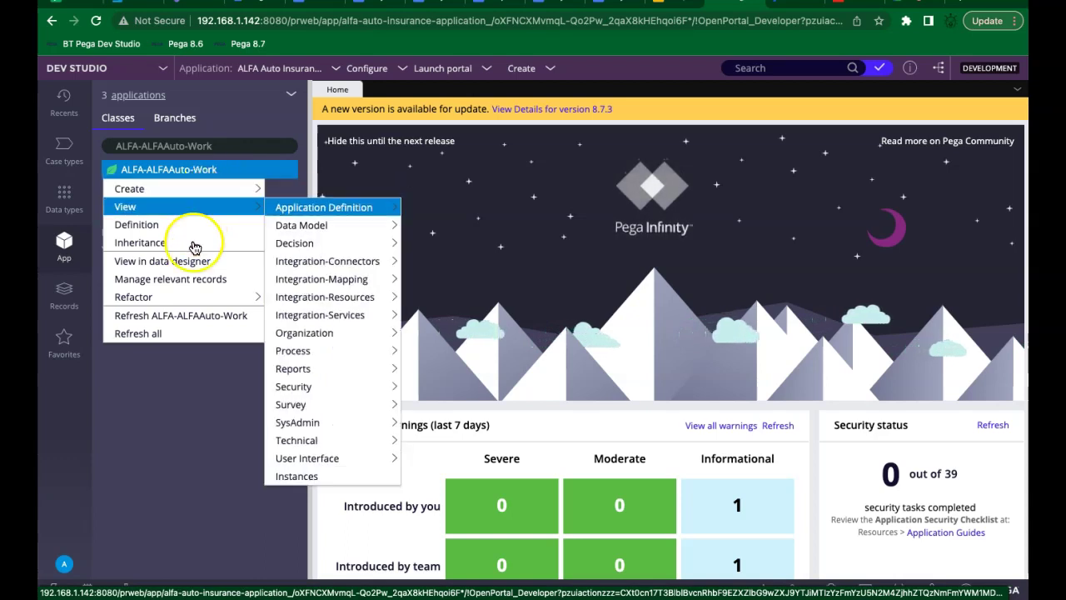
pyautogui.click(162, 316)
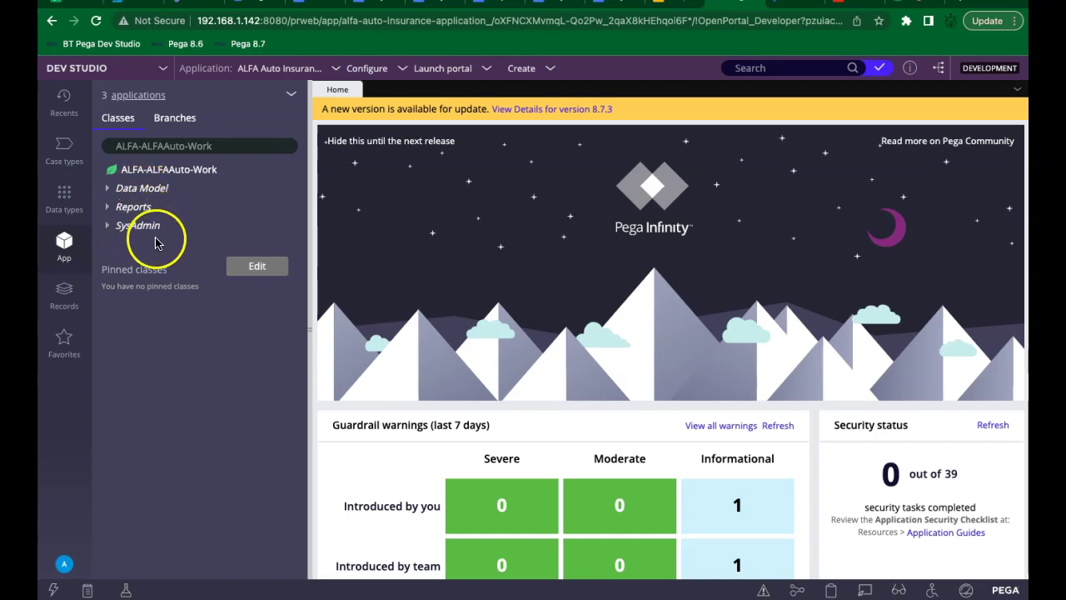
pyautogui.click(131, 189)
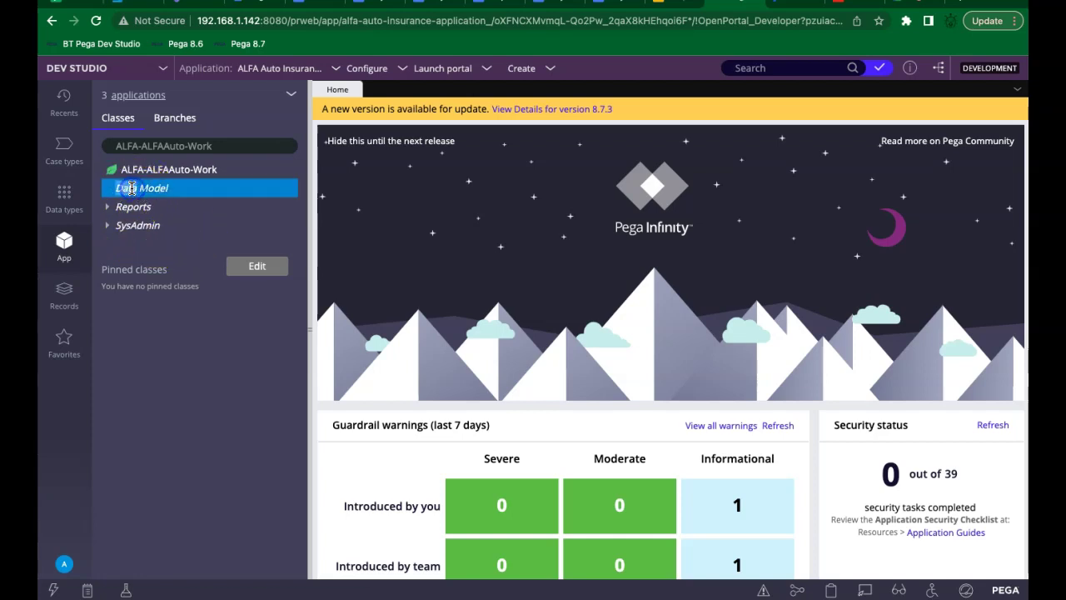
pyautogui.click(201, 244)
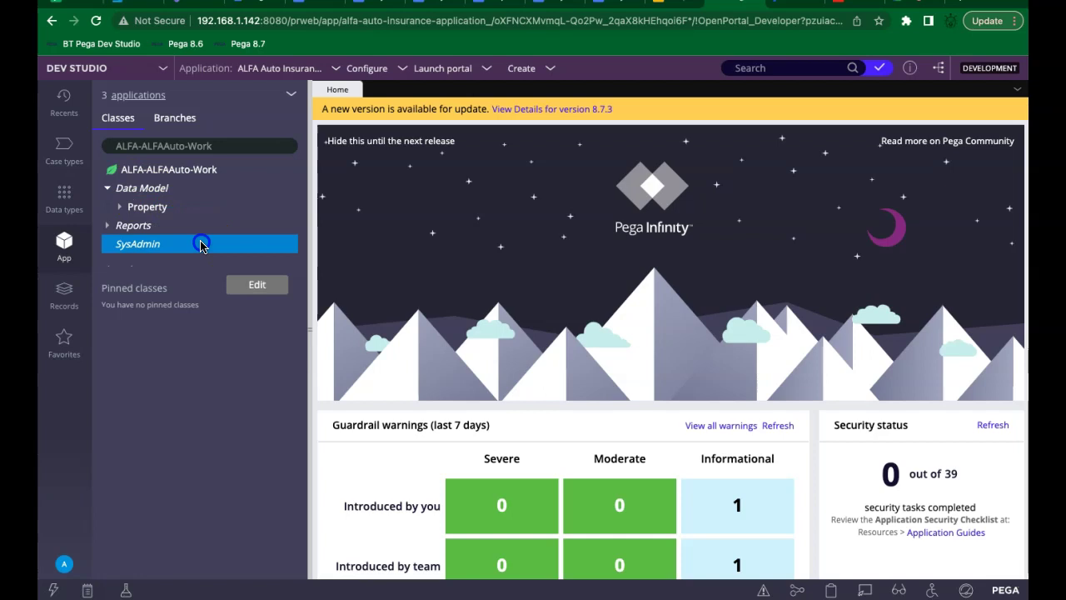
pyautogui.click(119, 208)
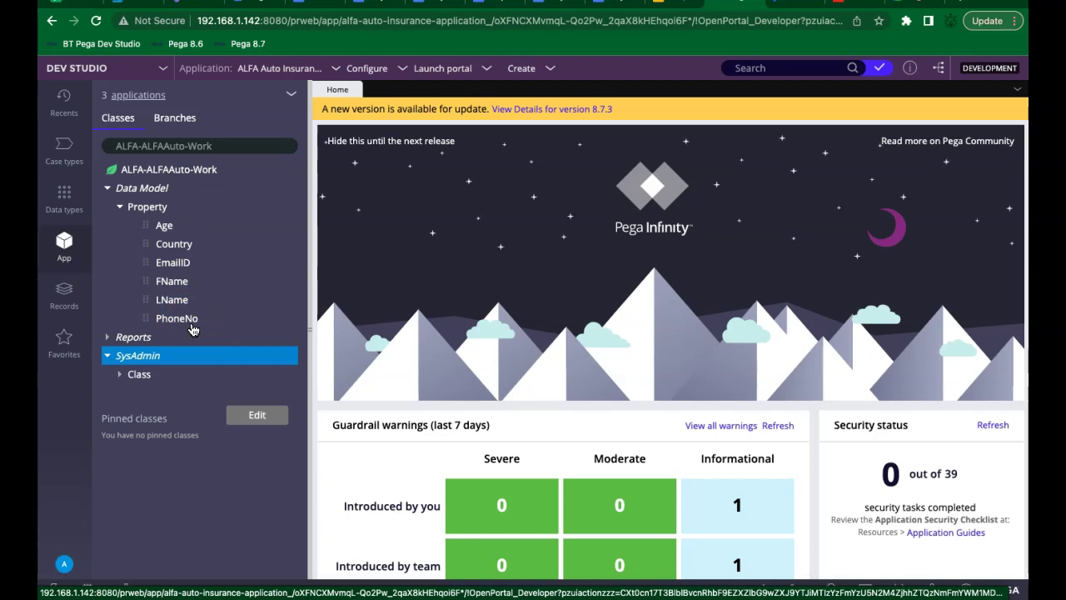
# View the ALFA-ALFAAuto-Work class in the data designer, then close the data type record.
pyautogui.rightClick(184, 172)
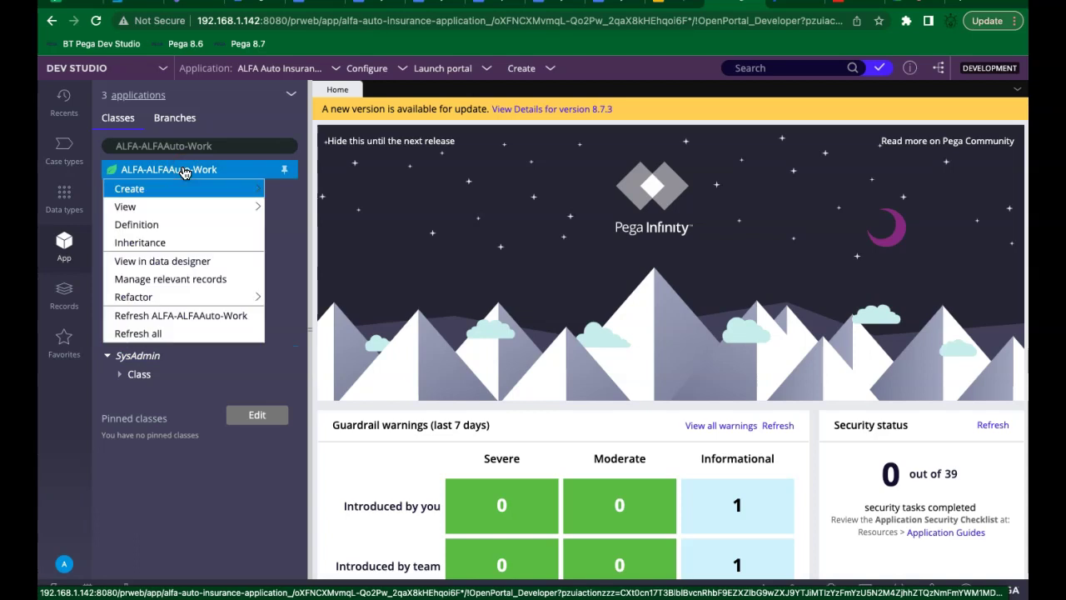
pyautogui.click(172, 265)
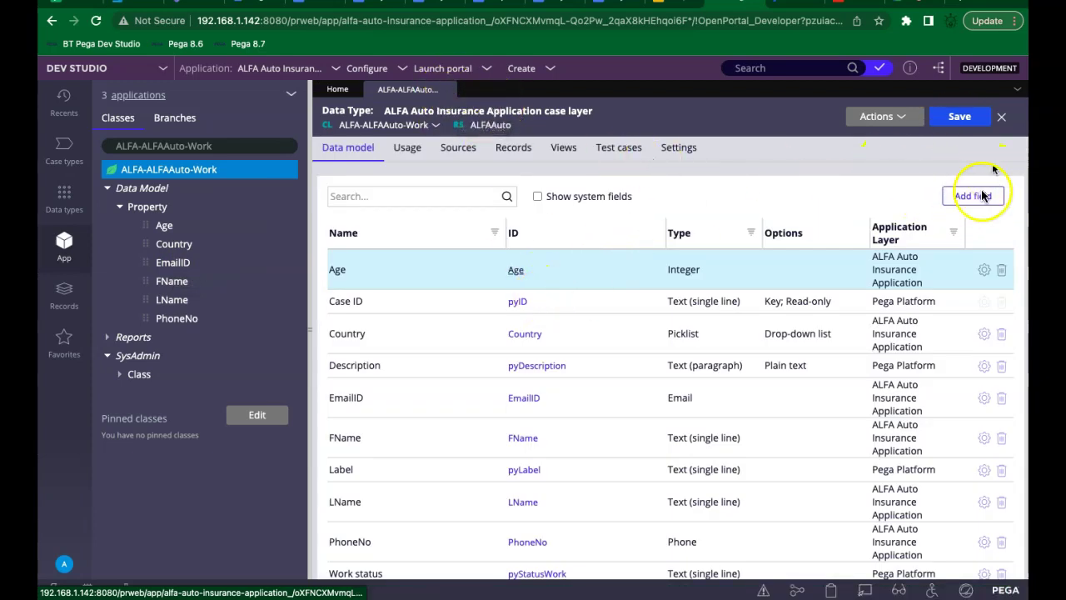
pyautogui.click(448, 89)
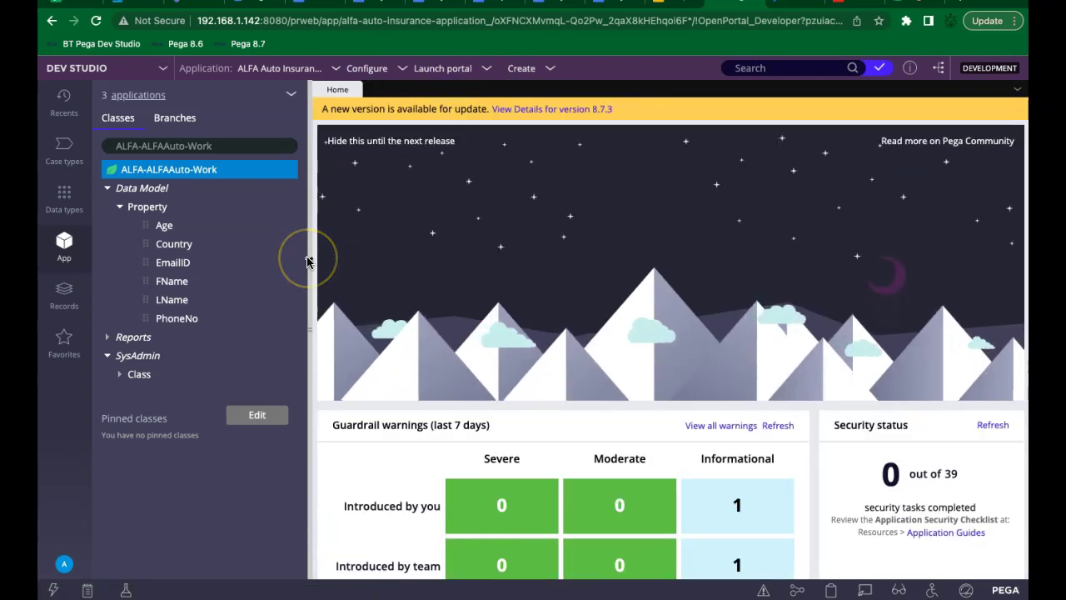
# Start a new Property record from the Data Model category of the ALFA-ALFAAuto-Work class.
pyautogui.click(162, 187)
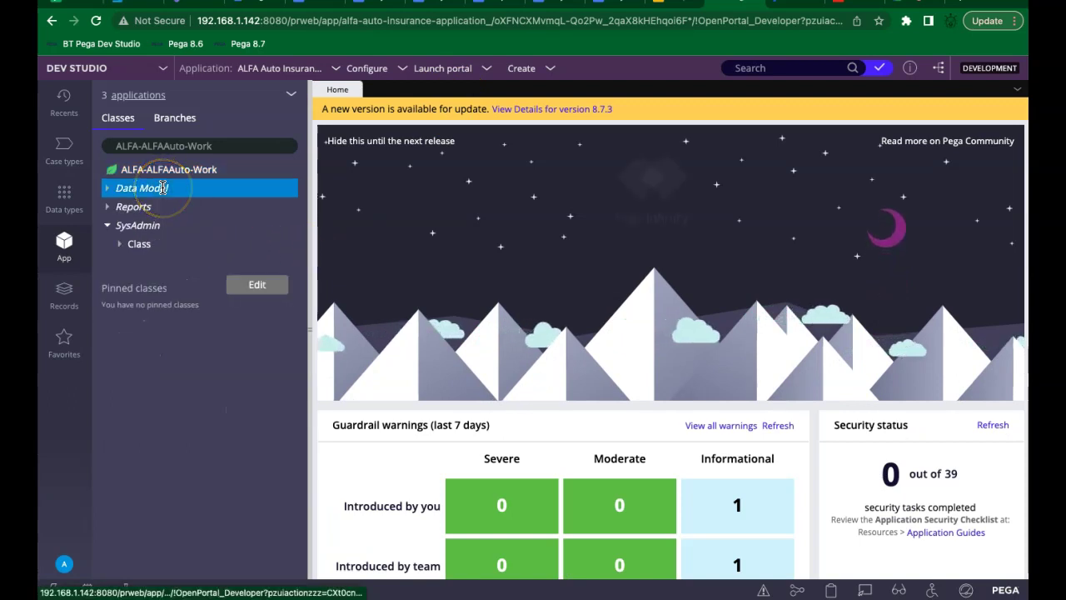
pyautogui.rightClick(163, 188)
pyautogui.click(167, 207)
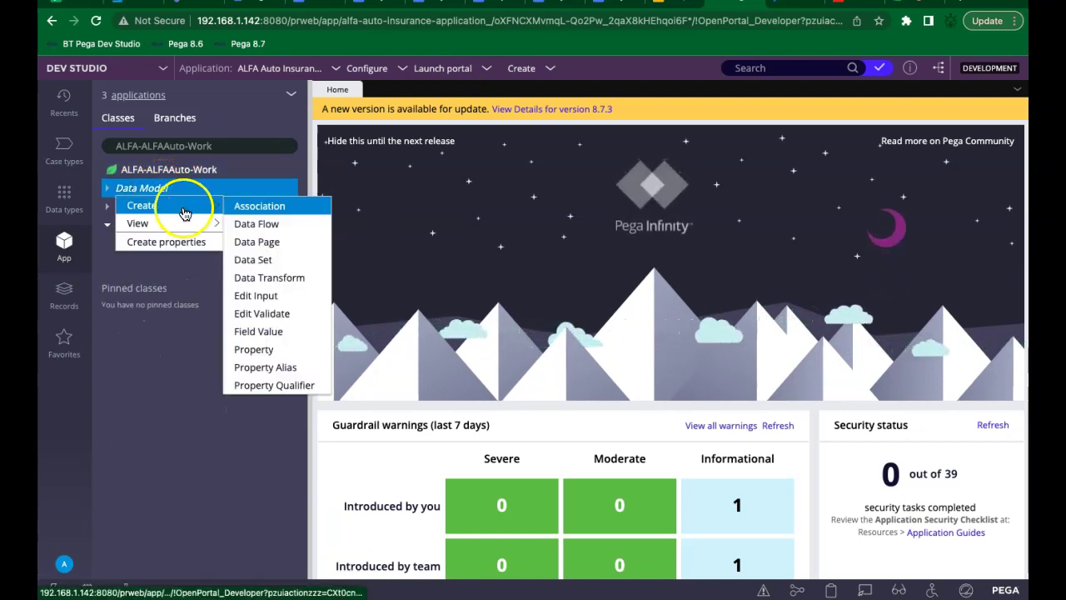
pyautogui.click(254, 297)
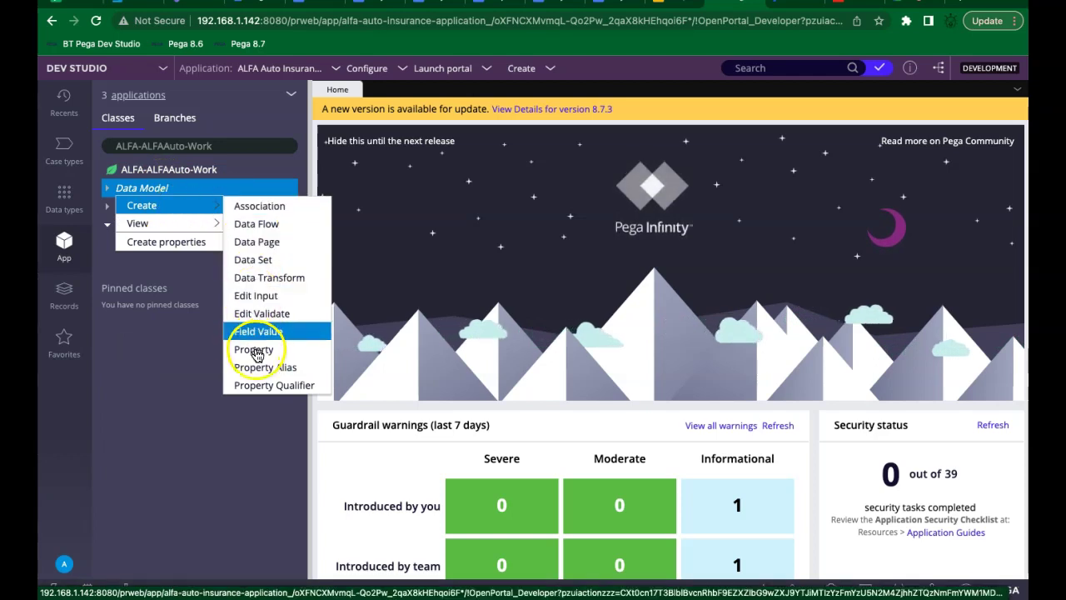
pyautogui.click(257, 350)
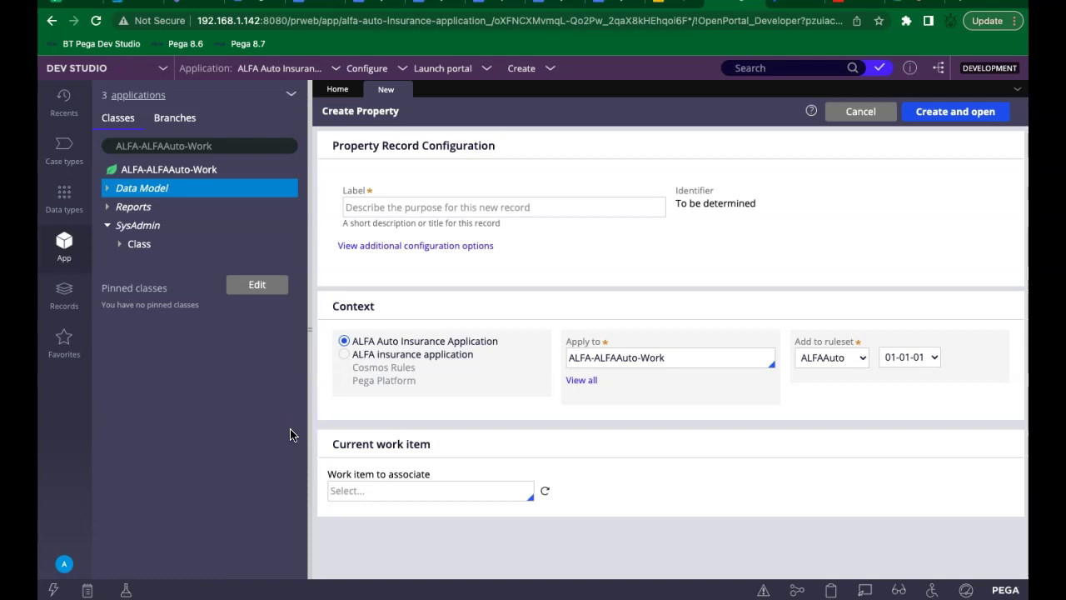
# Label the new property Gender, then create and open its record.
pyautogui.click(437, 206)
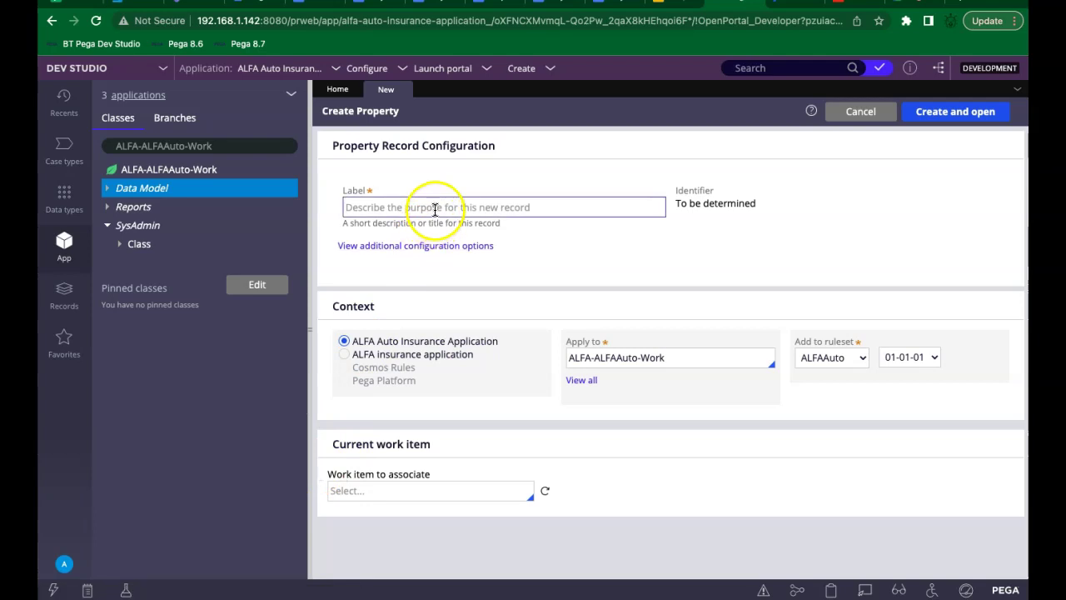
pyautogui.write('G')
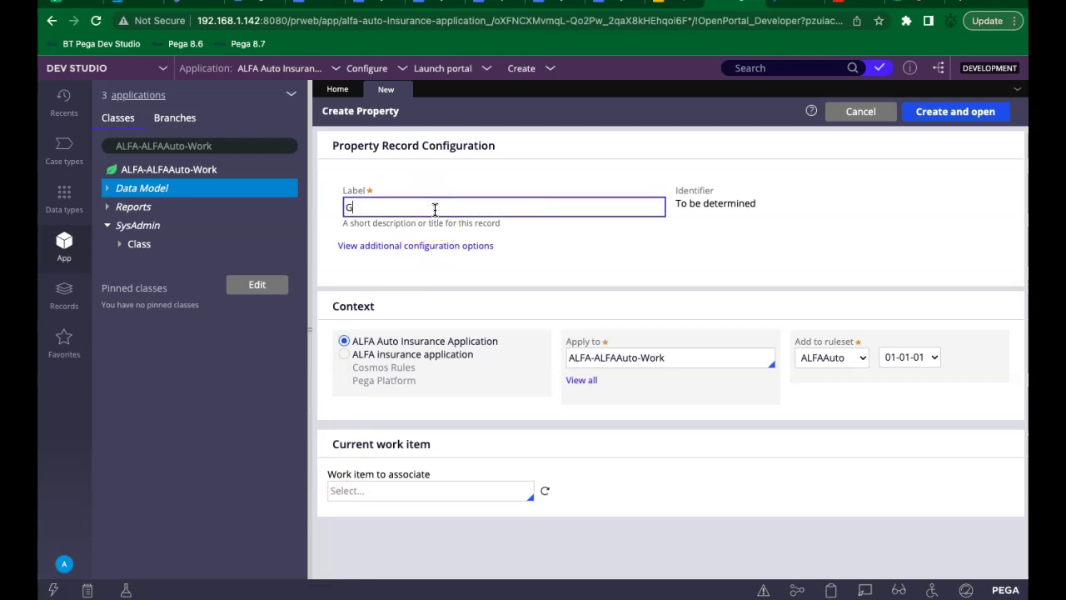
pyautogui.write('ender')
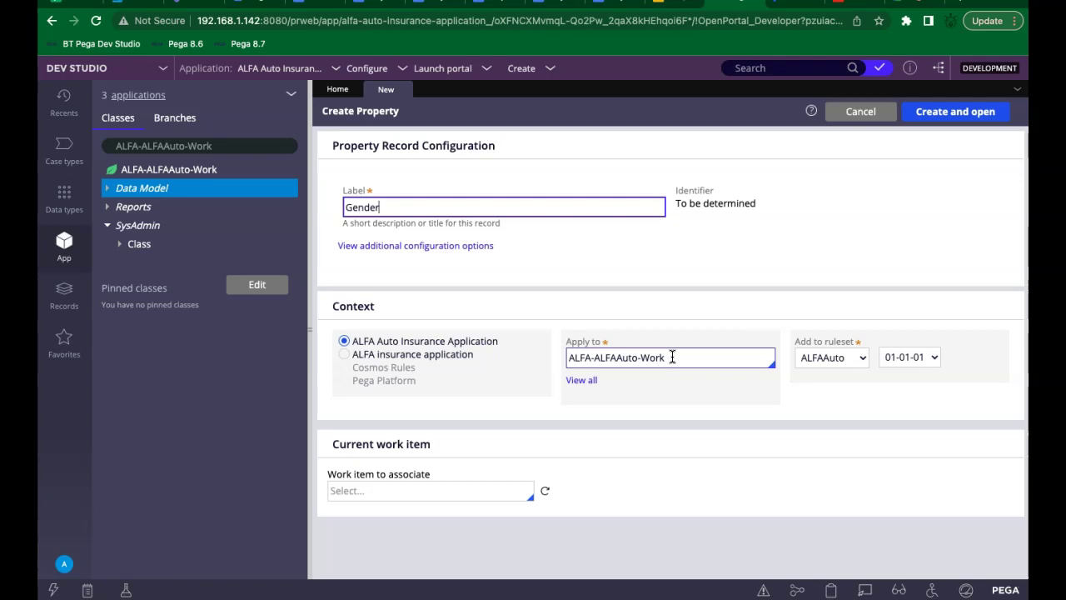
pyautogui.press('super+Tab')
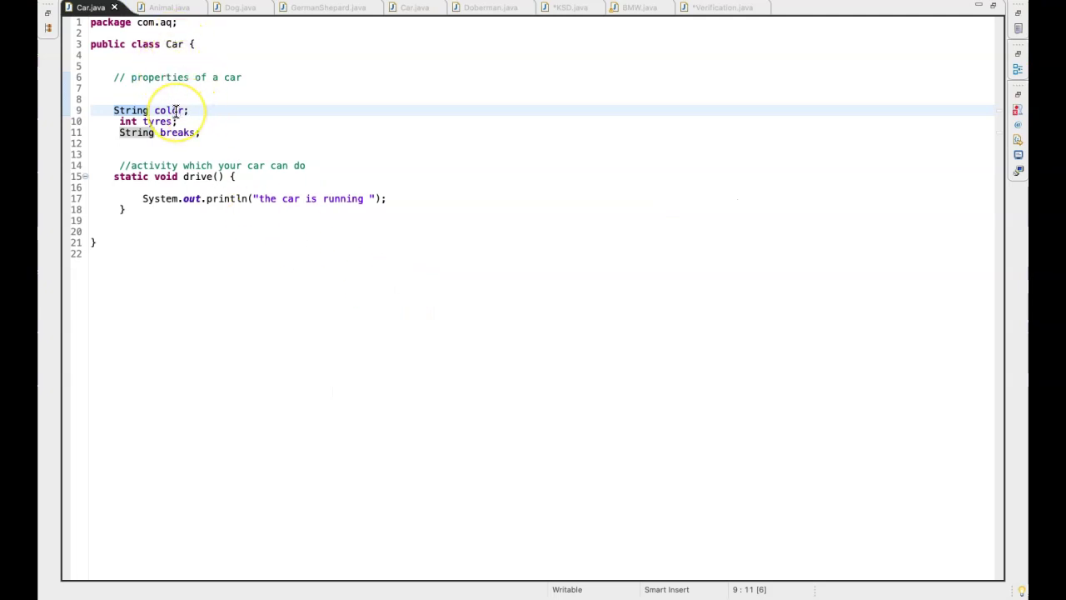
pyautogui.press('super+Tab')
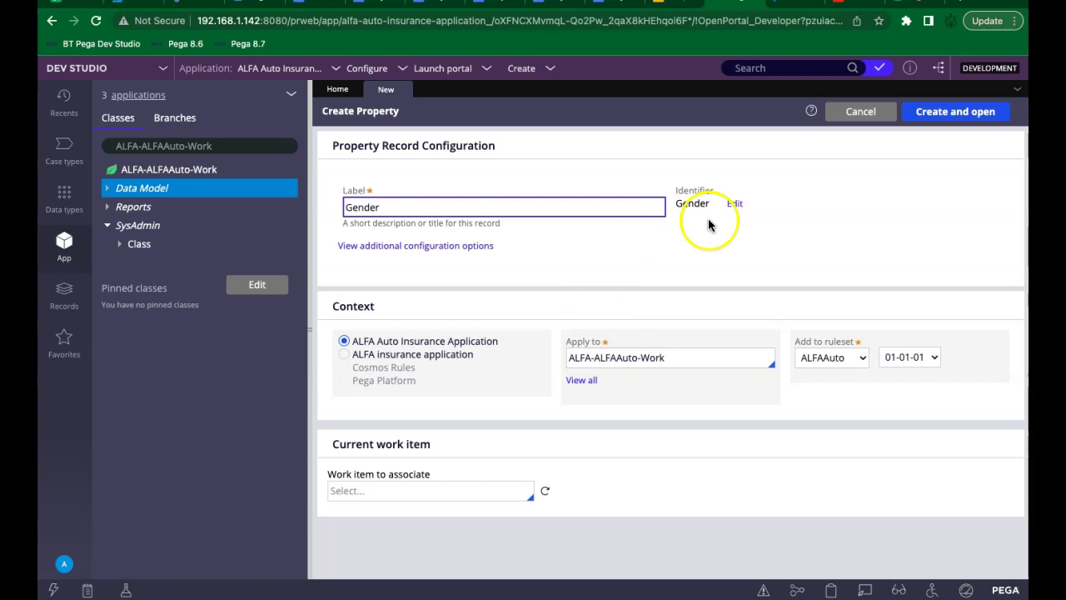
pyautogui.click(970, 112)
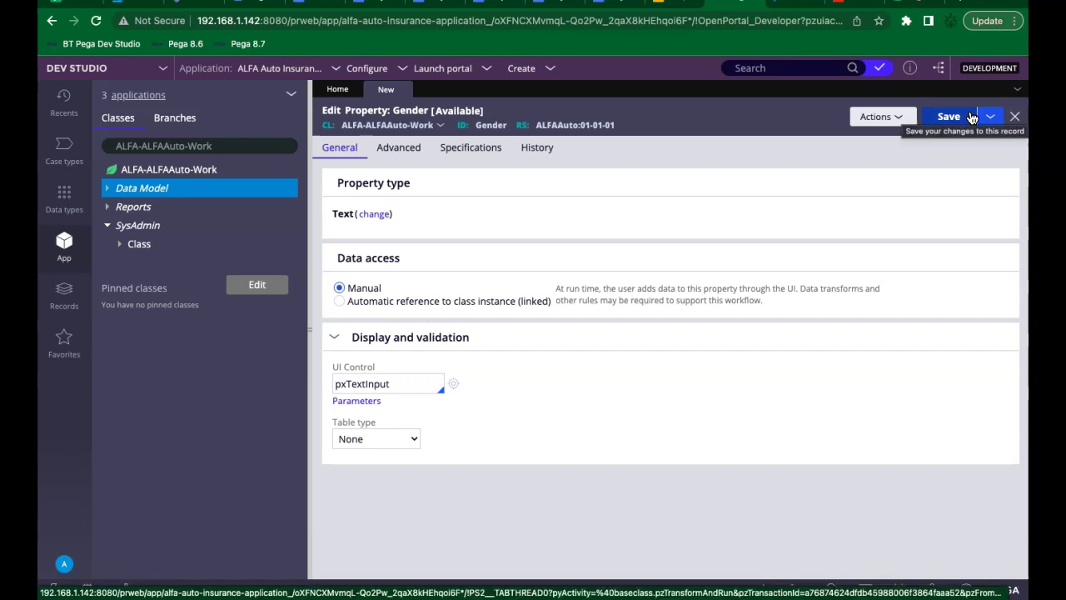
pyautogui.click(799, 111)
pyautogui.click(558, 208)
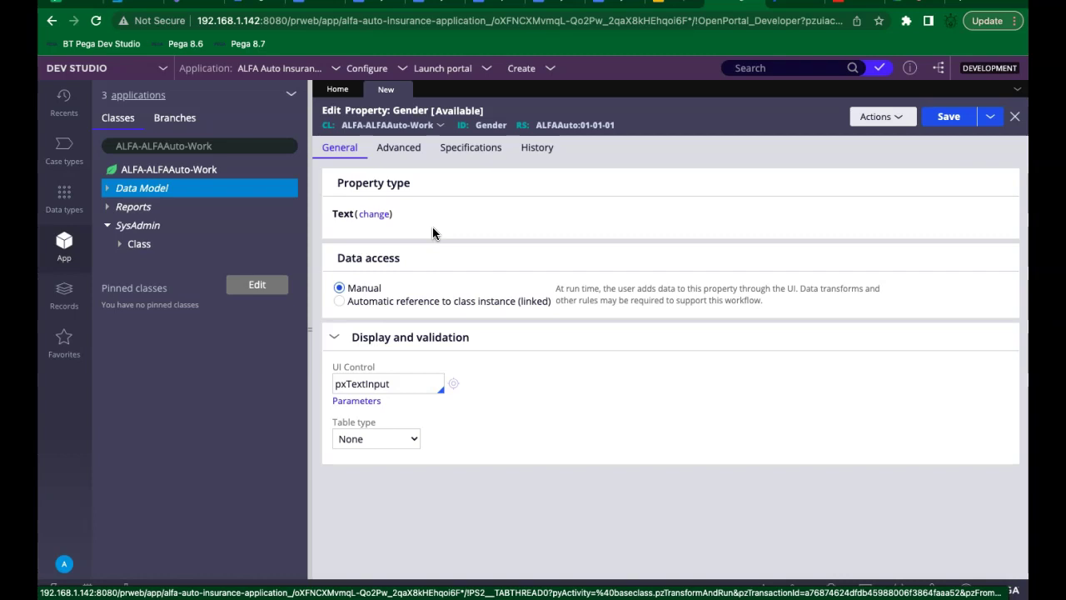
# Change the Gender property's UI control to pxRadioButtons.
pyautogui.click(416, 384)
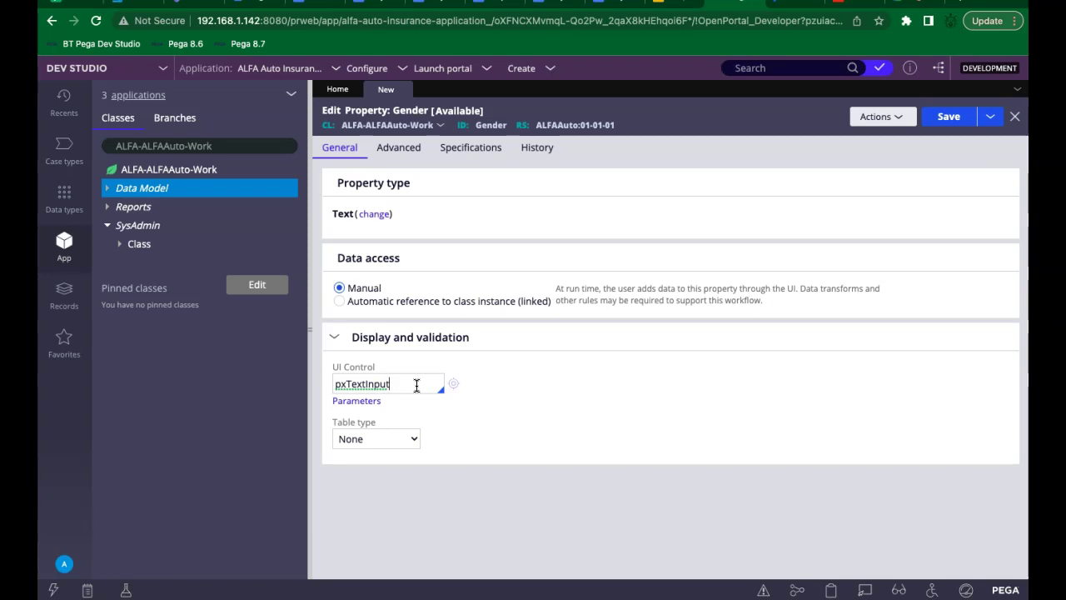
pyautogui.press('BackSpace')
pyautogui.press('BackSpace')
pyautogui.press('BackSpace')
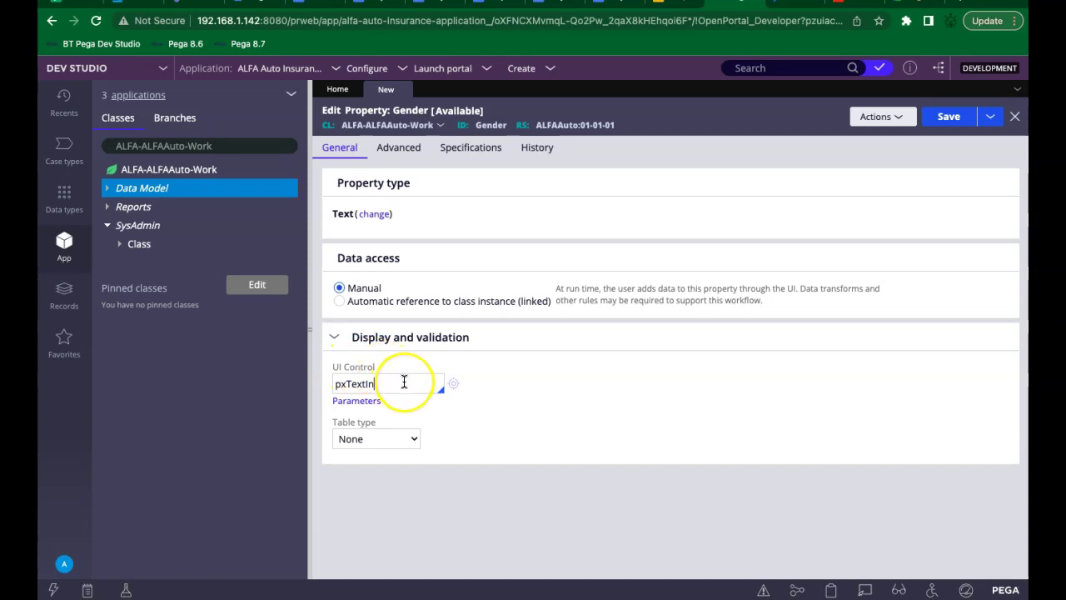
pyautogui.press('BackSpace')
pyautogui.press('BackSpace')
pyautogui.press('BackSpace')
pyautogui.press('BackSpace')
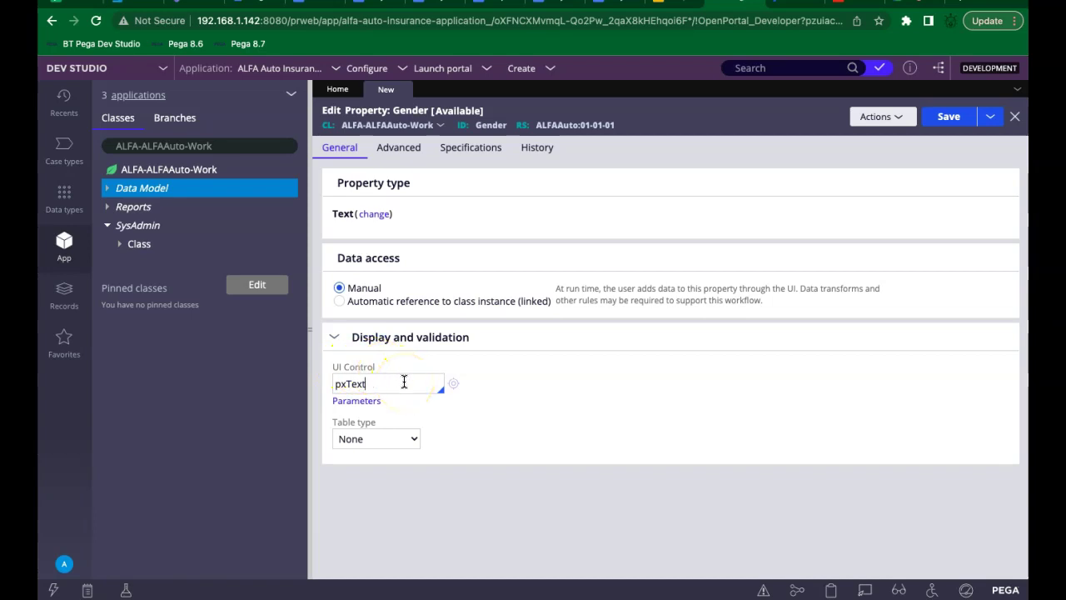
pyautogui.press('BackSpace')
pyautogui.press('BackSpace')
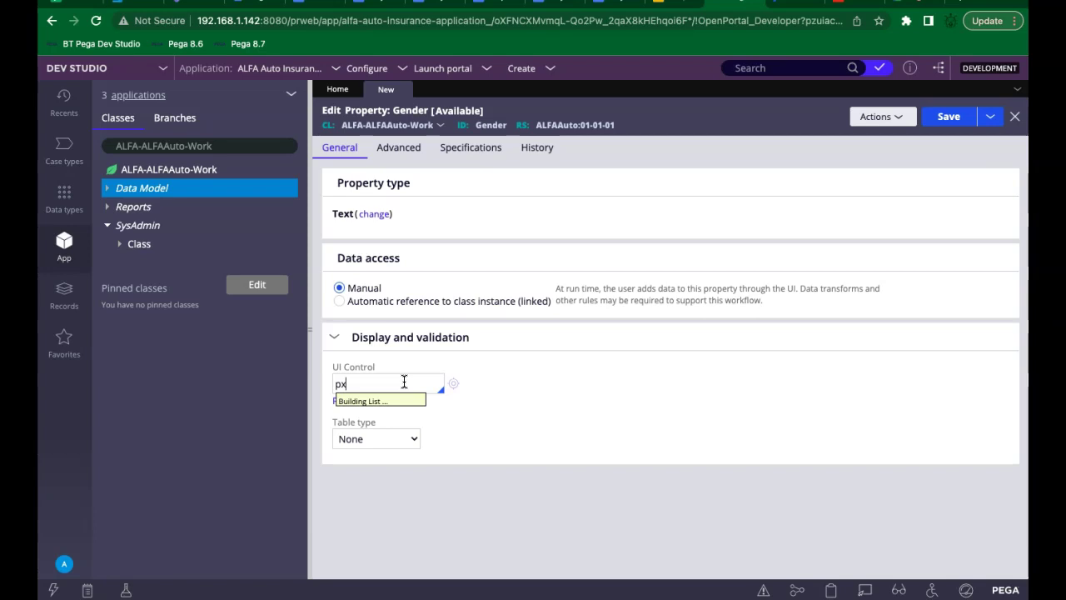
pyautogui.press('Down')
pyautogui.press('Down')
pyautogui.press('Down')
pyautogui.press('Down')
pyautogui.press('Down')
pyautogui.press('Down')
pyautogui.press('Down')
pyautogui.press('Down')
pyautogui.press('Down')
pyautogui.press('Down')
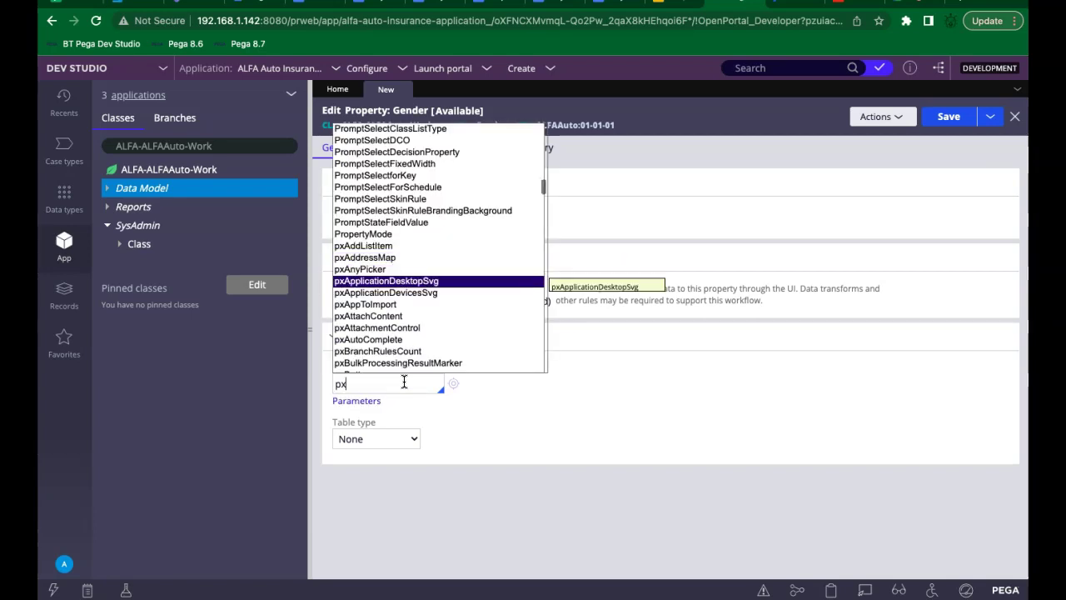
pyautogui.press('Down')
pyautogui.press('Down')
pyautogui.press('Down')
pyautogui.press('Down')
pyautogui.press('Down')
pyautogui.press('Down')
pyautogui.press('Down')
pyautogui.press('Down')
pyautogui.press('Down')
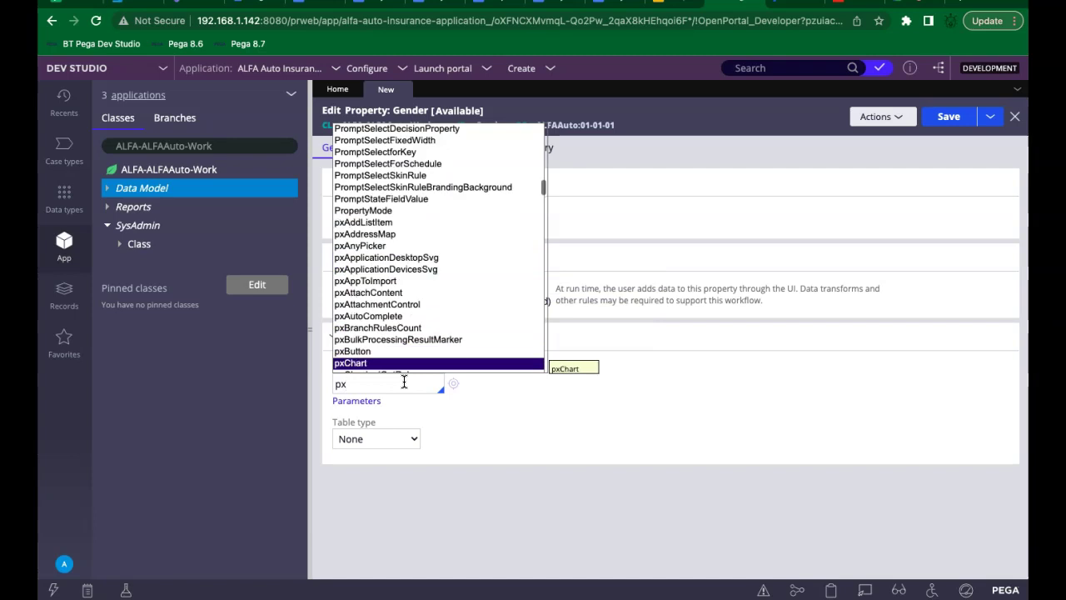
pyautogui.press('Down')
pyautogui.press('Down')
pyautogui.press('Down')
pyautogui.press('Down')
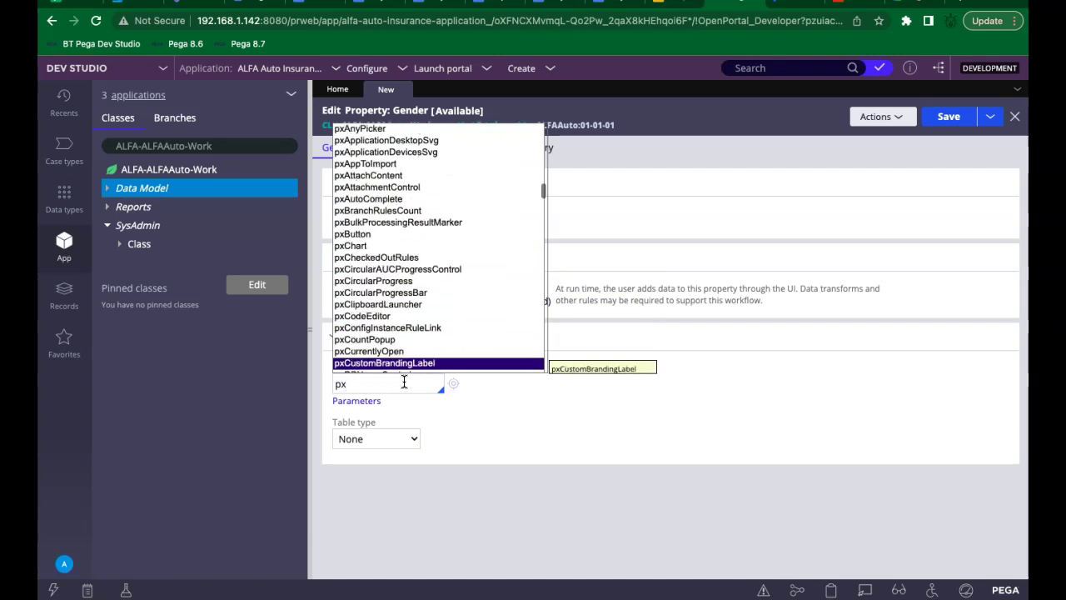
pyautogui.write('R')
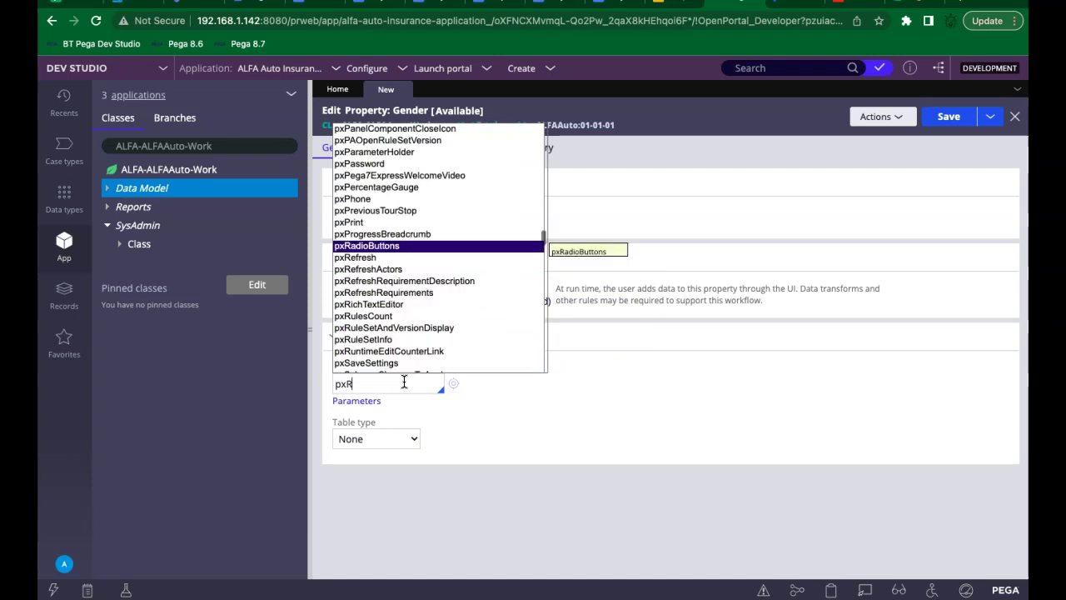
pyautogui.press('Return')
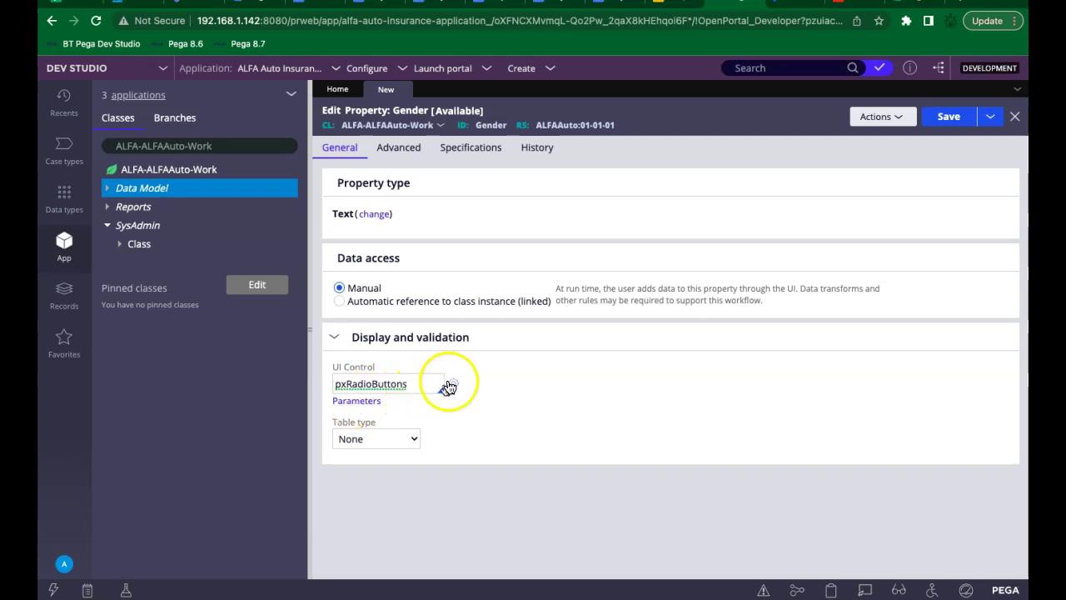
# Set the Gender property's table type to Local List with the values Male and Femal, and save the record.
pyautogui.click(405, 435)
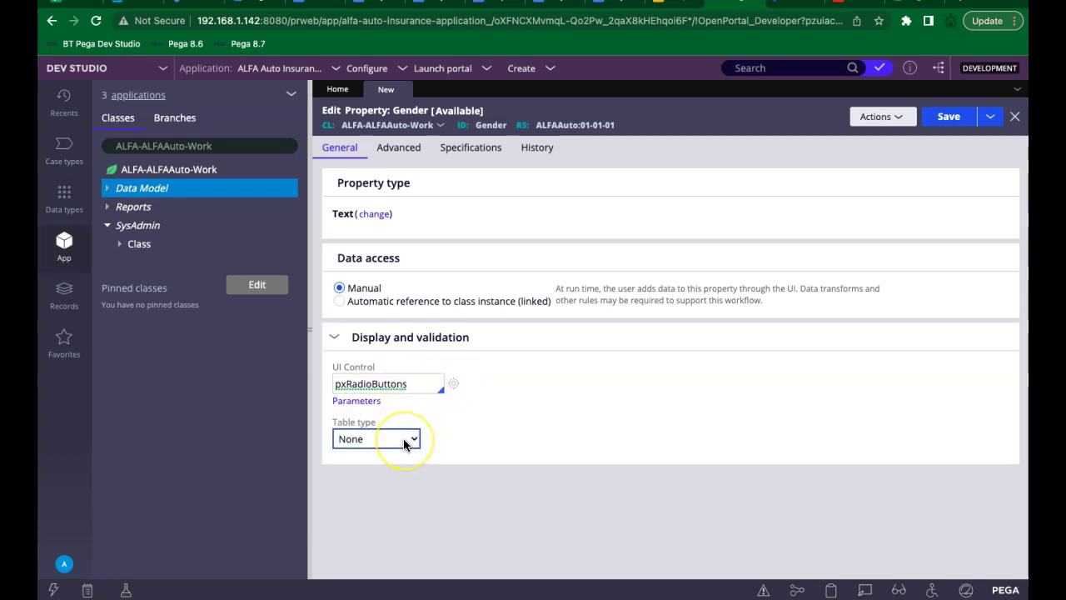
pyautogui.click(406, 439)
pyautogui.click(384, 462)
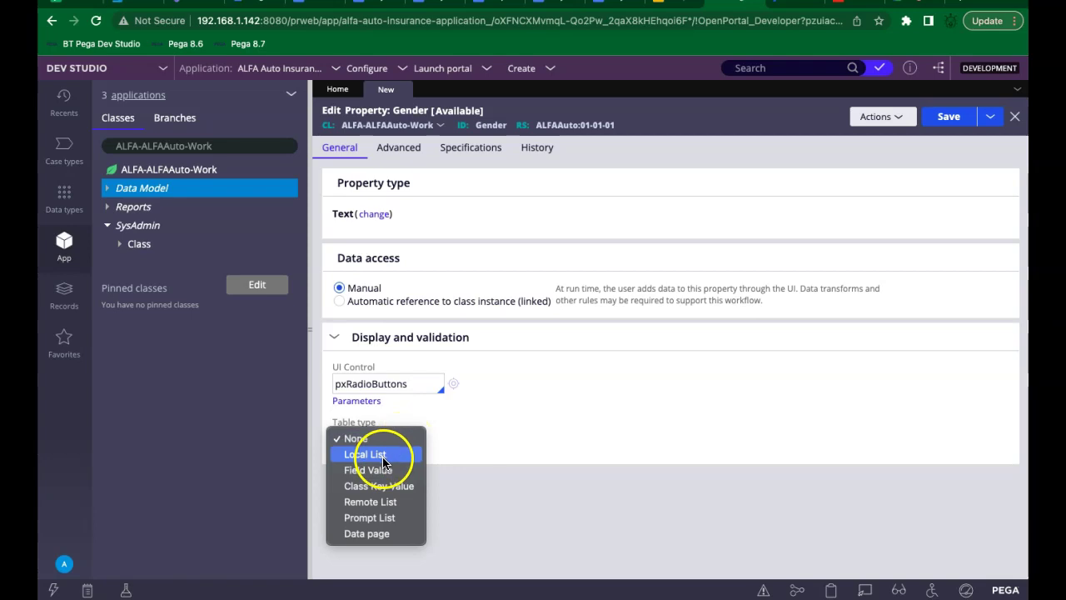
pyautogui.click(394, 505)
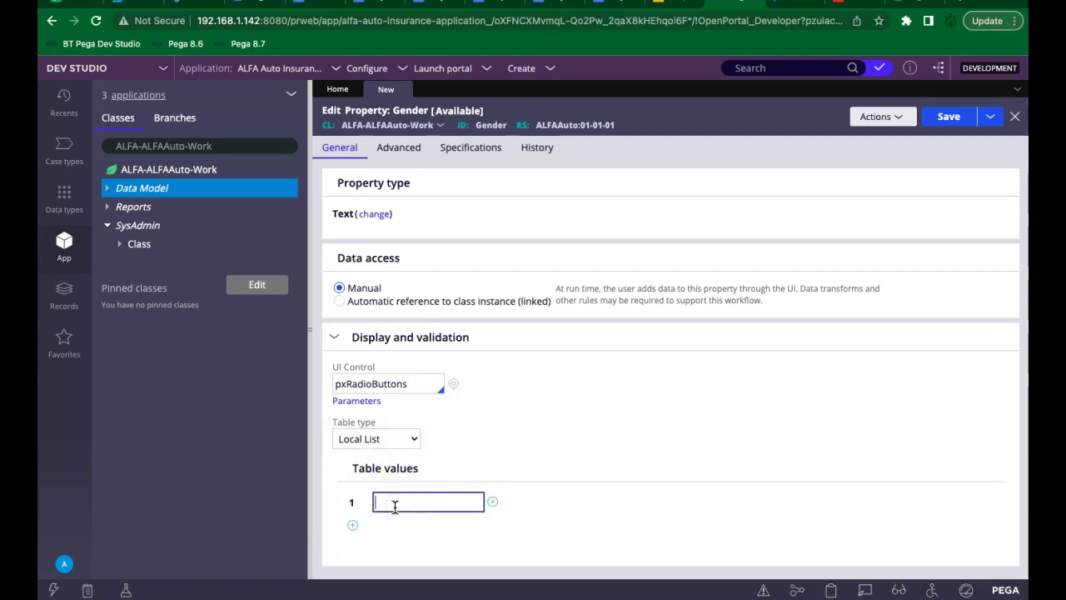
pyautogui.write('Male')
pyautogui.press('BackSpace')
pyautogui.press('BackSpace')
pyautogui.press('BackSpace')
pyautogui.press('BackSpace')
pyautogui.write('Male')
pyautogui.click(352, 525)
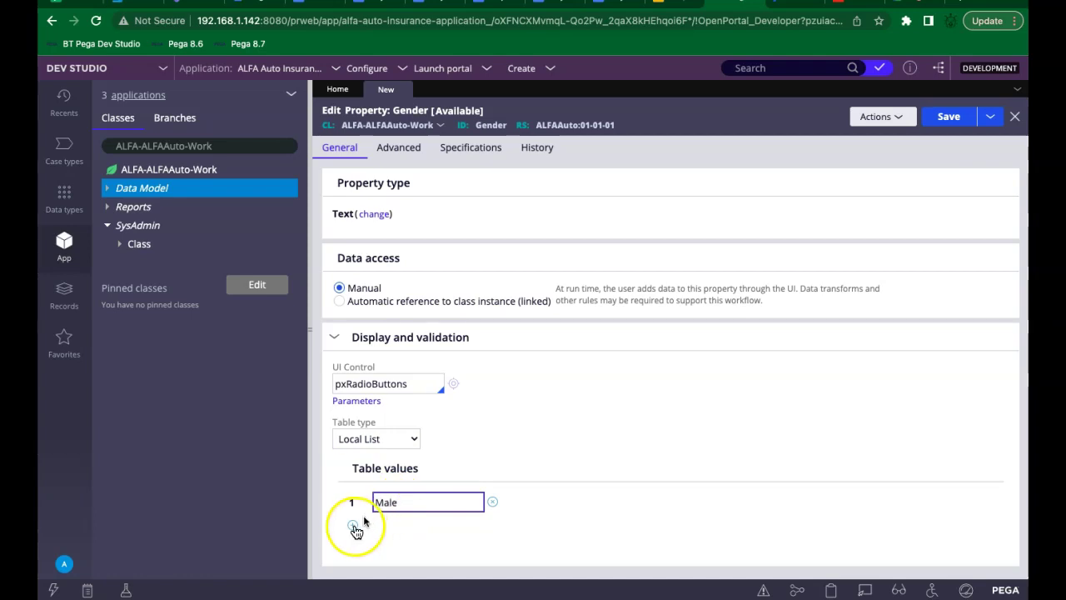
pyautogui.write('Female')
pyautogui.click(949, 121)
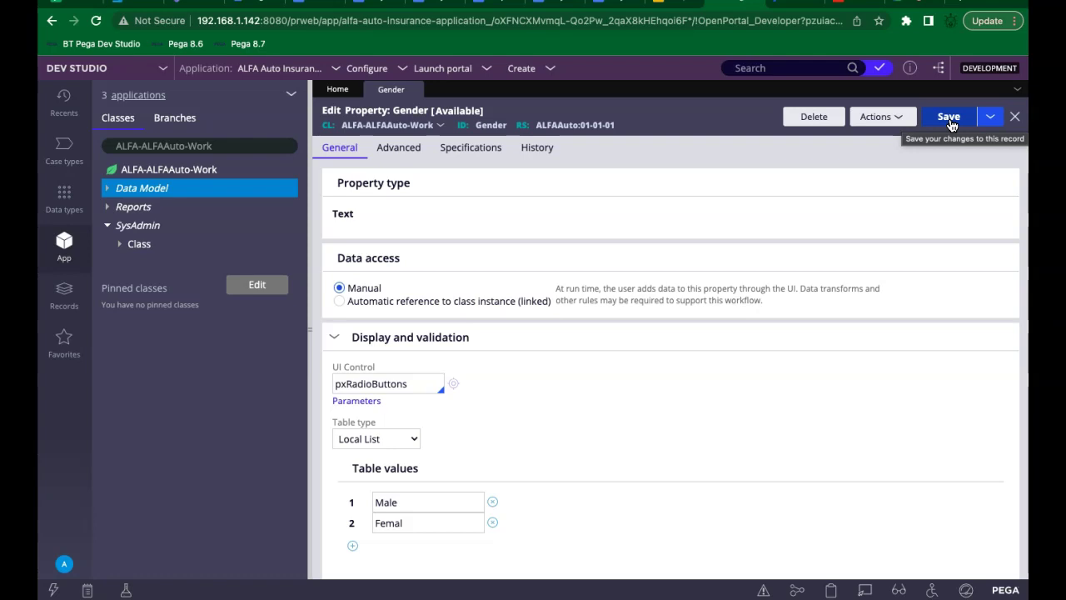
# Set the table type to Prompt List with standard values M and F prompting Male and Female, and save the Gender property.
pyautogui.click(400, 440)
pyautogui.click(379, 501)
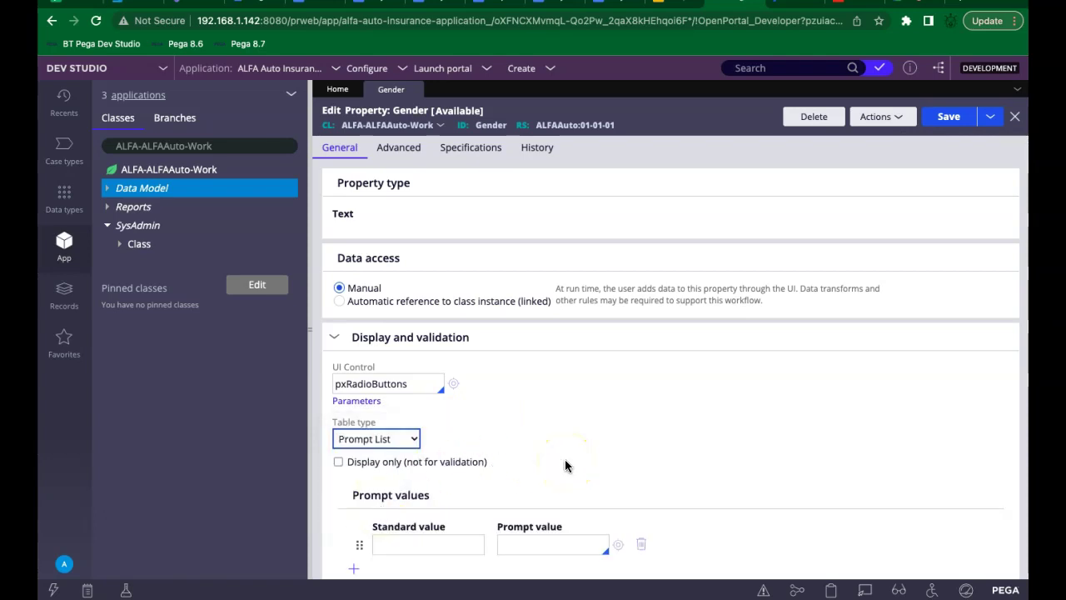
pyautogui.click(444, 546)
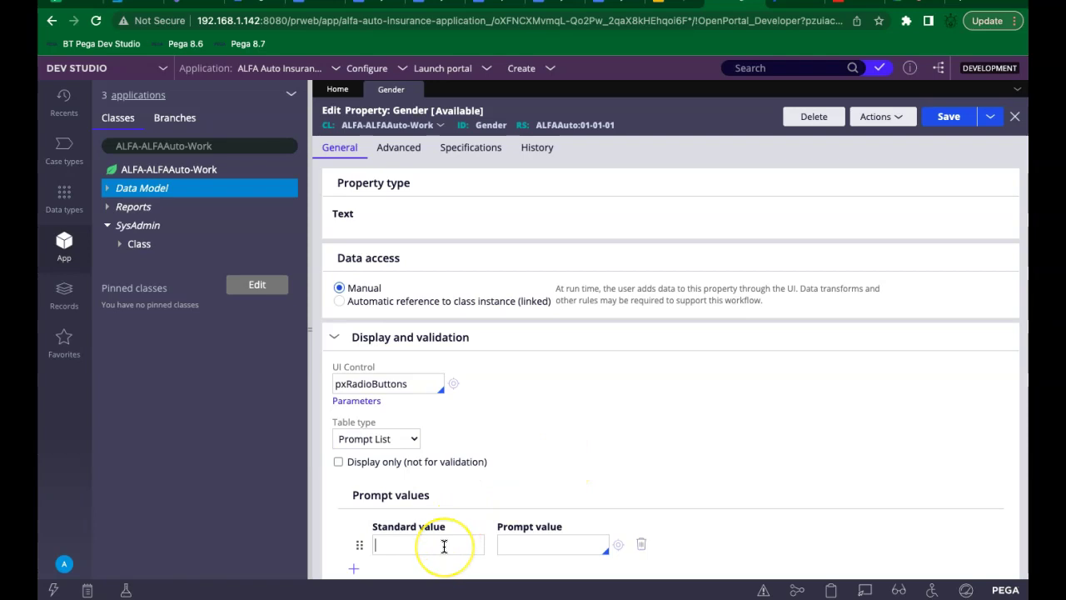
pyautogui.write('M')
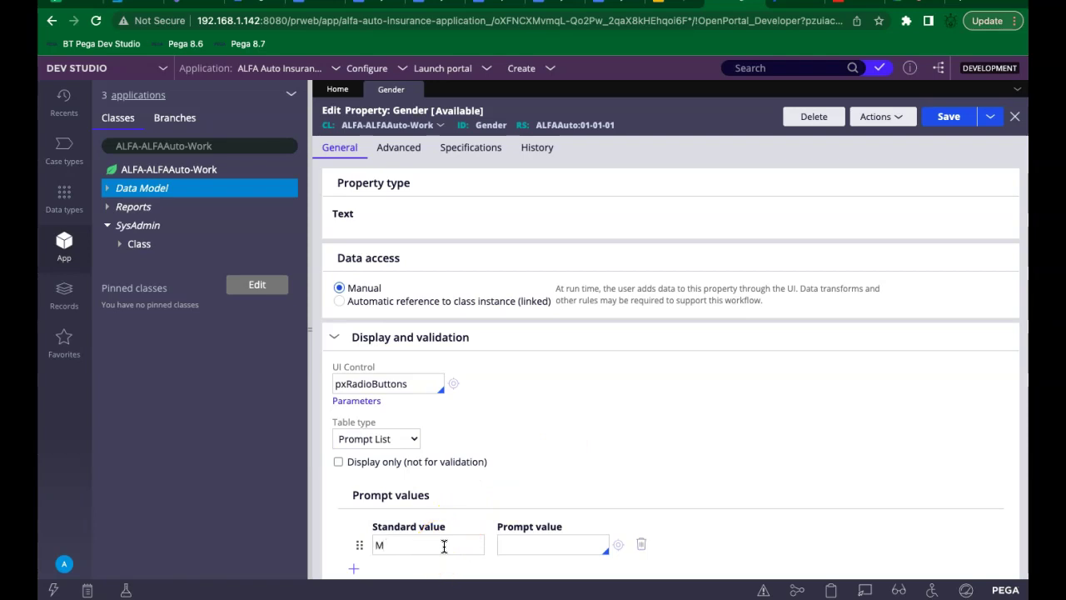
pyautogui.write('Male')
pyautogui.click(355, 569)
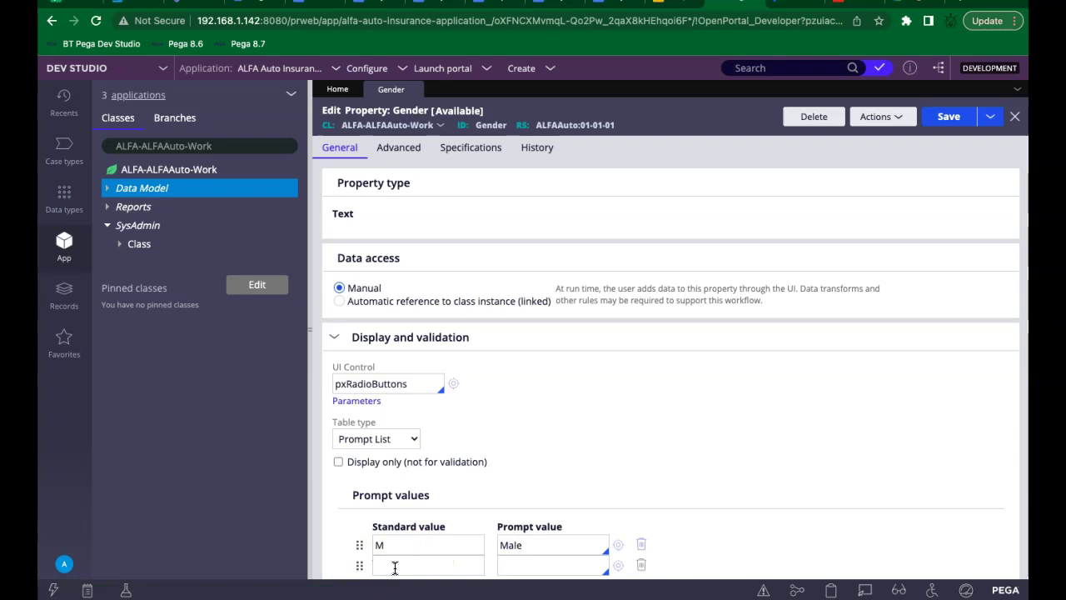
pyautogui.write('F')
pyautogui.write('Fema')
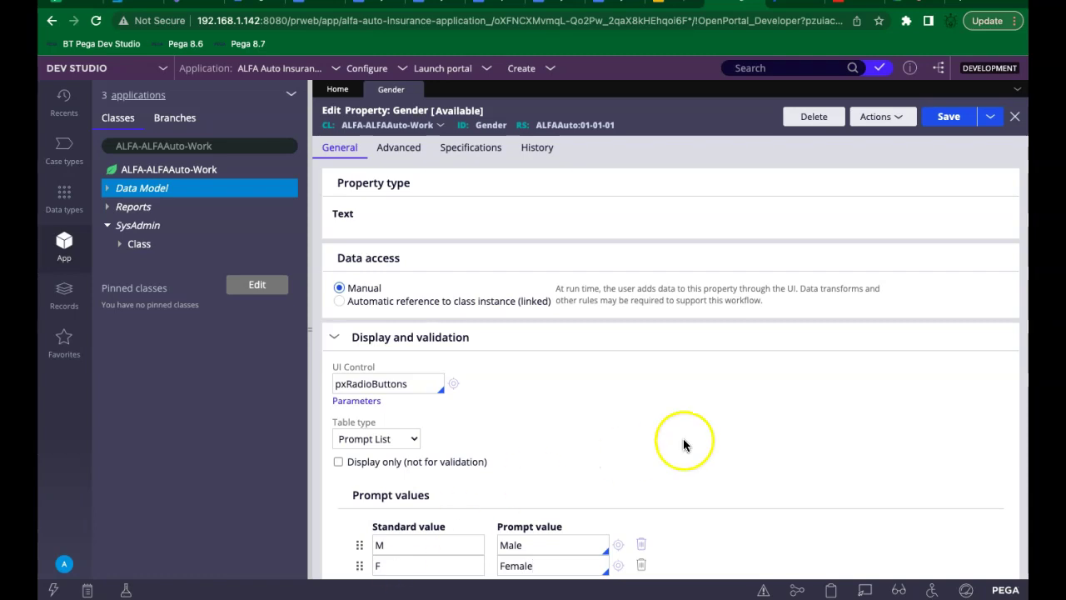
pyautogui.click(955, 122)
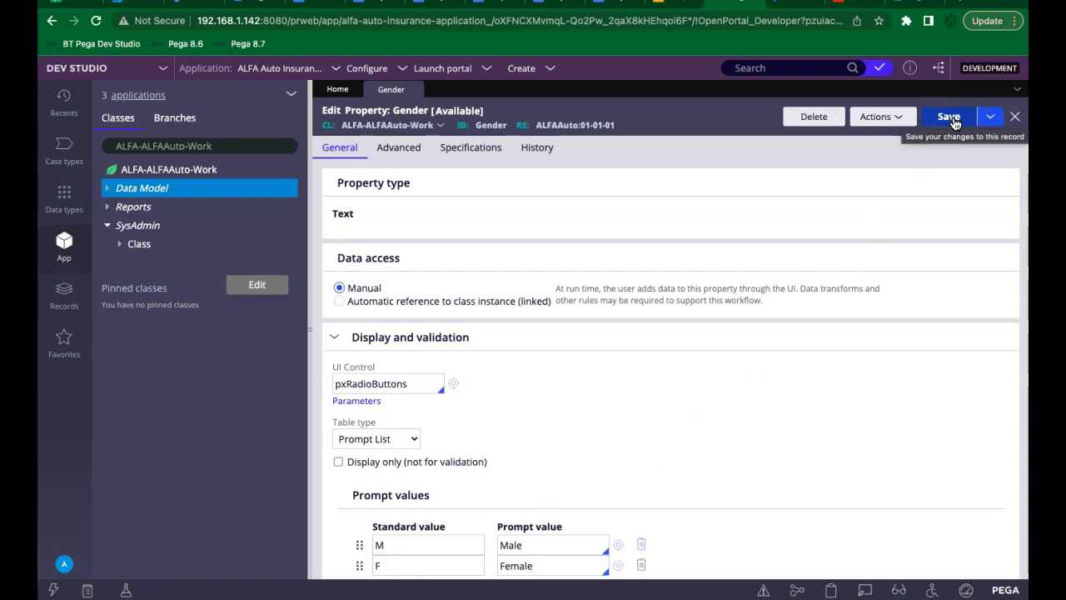
pyautogui.click(954, 122)
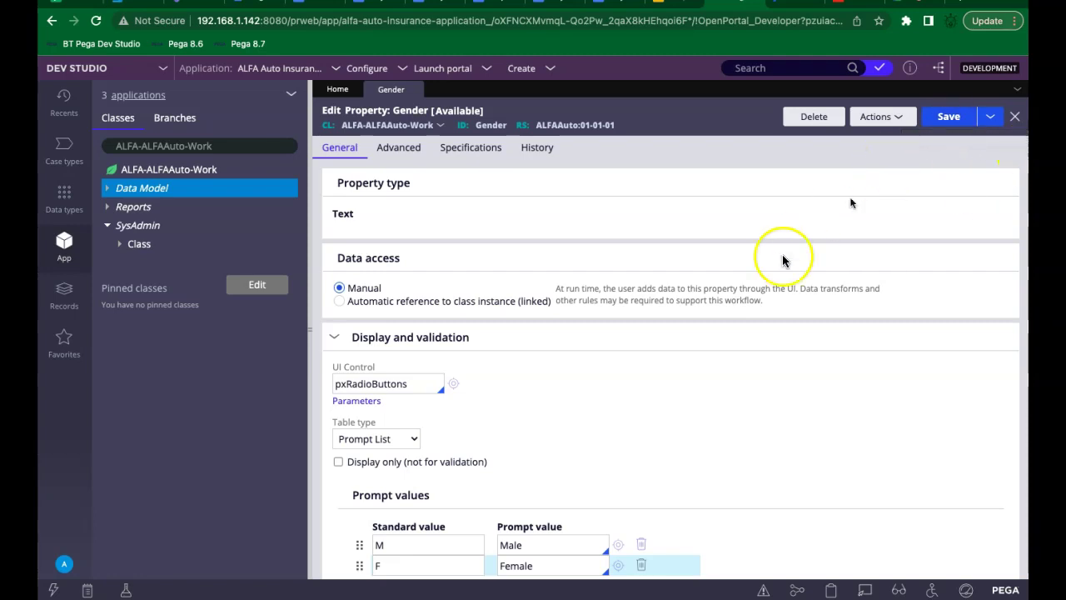
pyautogui.click(944, 119)
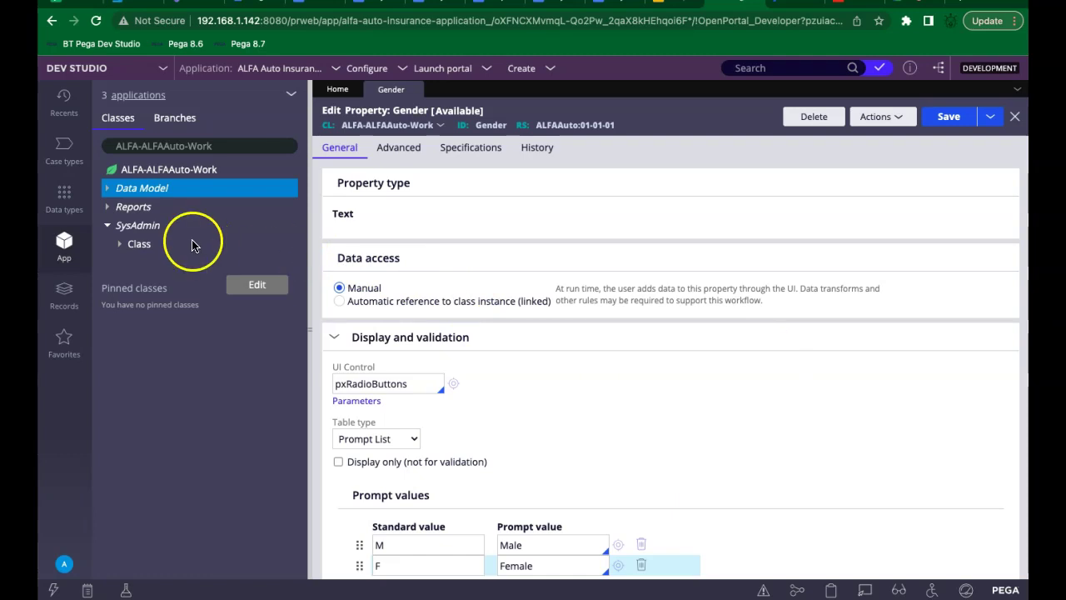
# Expand the Data Model of the ALFA-ALFAAuto-Work class to examine its existing properties.
pyautogui.click(107, 189)
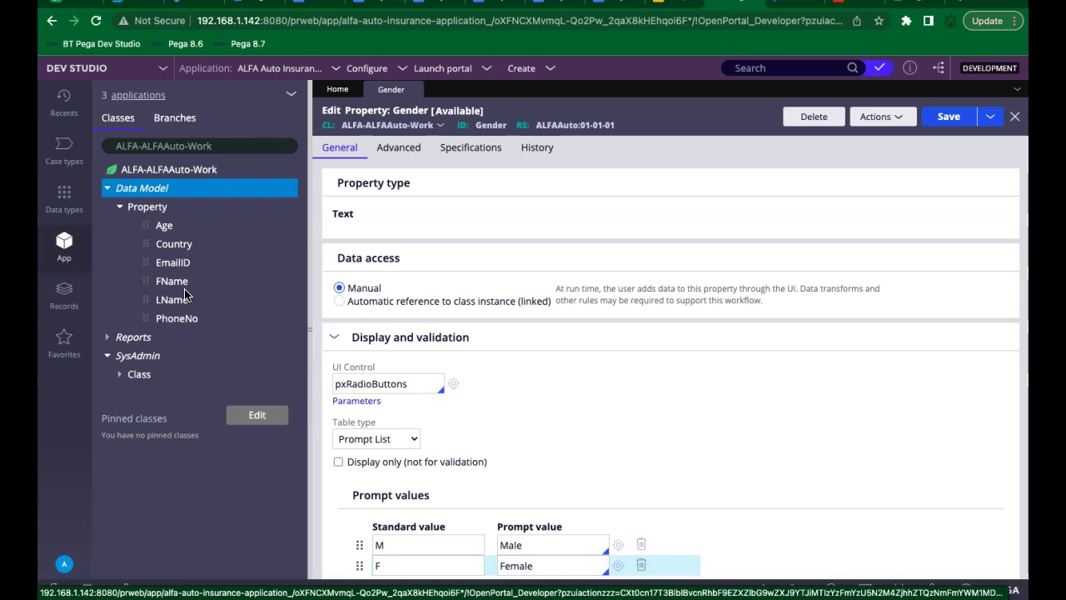
pyautogui.click(124, 224)
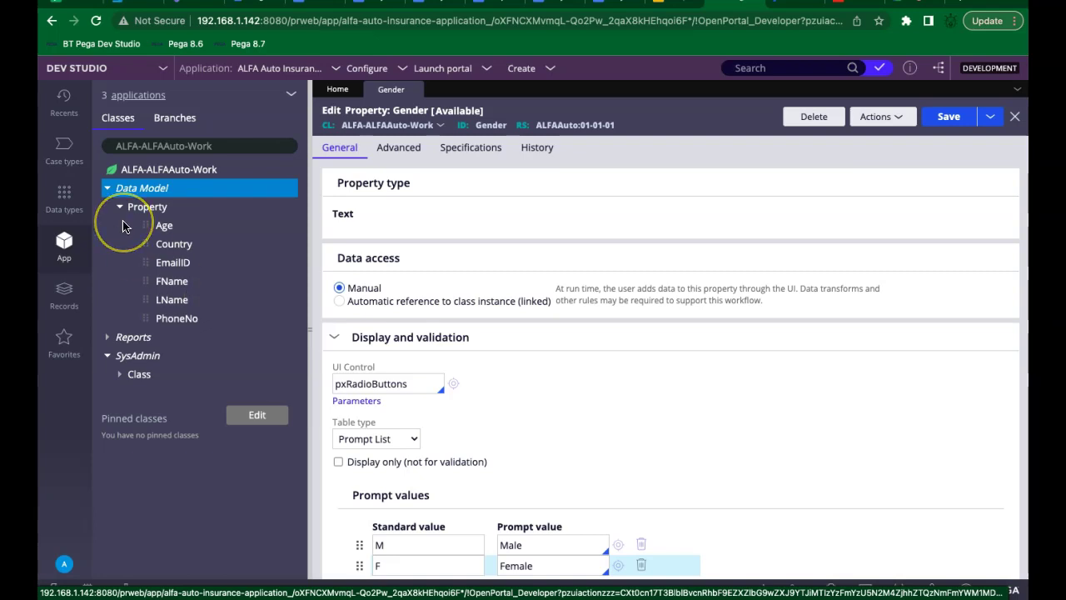
pyautogui.click(88, 218)
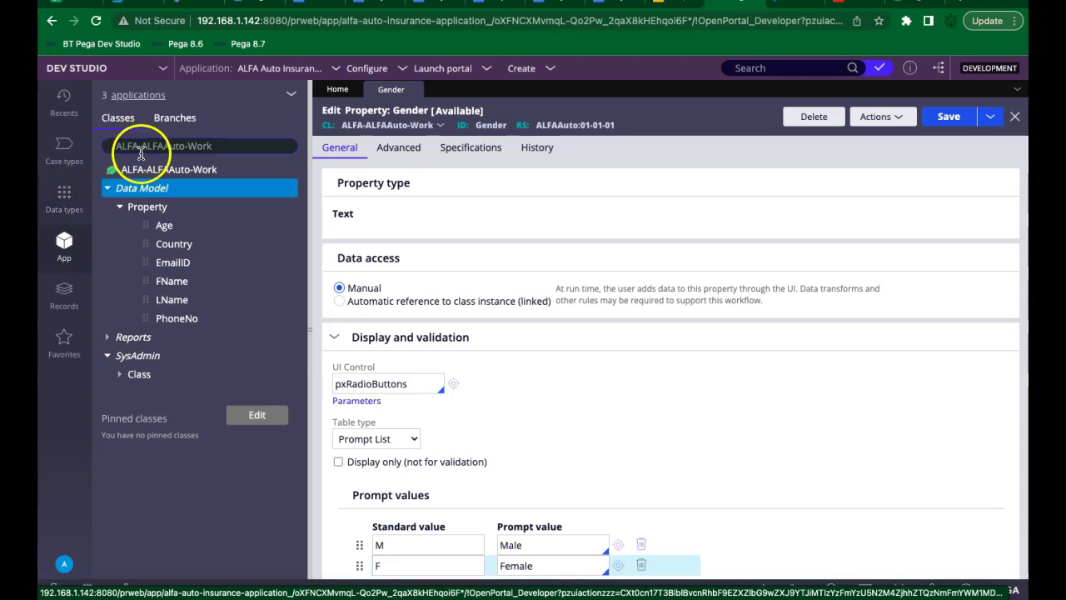
# Create a property labelled Pincode in the ALFA-ALFAAuto-Work data model and open its record.
pyautogui.rightClick(166, 189)
pyautogui.click(169, 203)
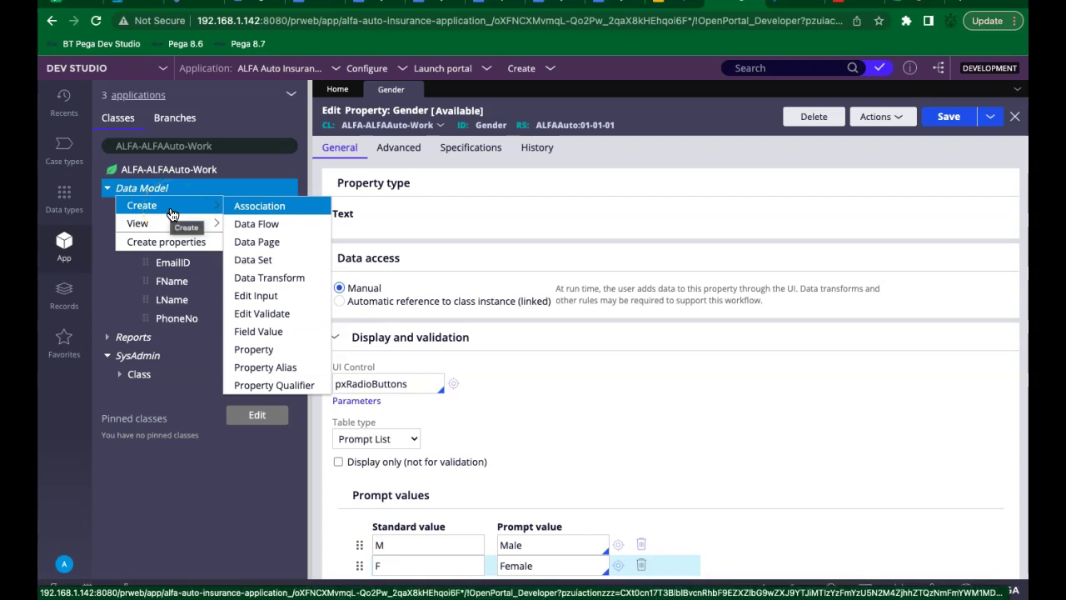
pyautogui.click(263, 355)
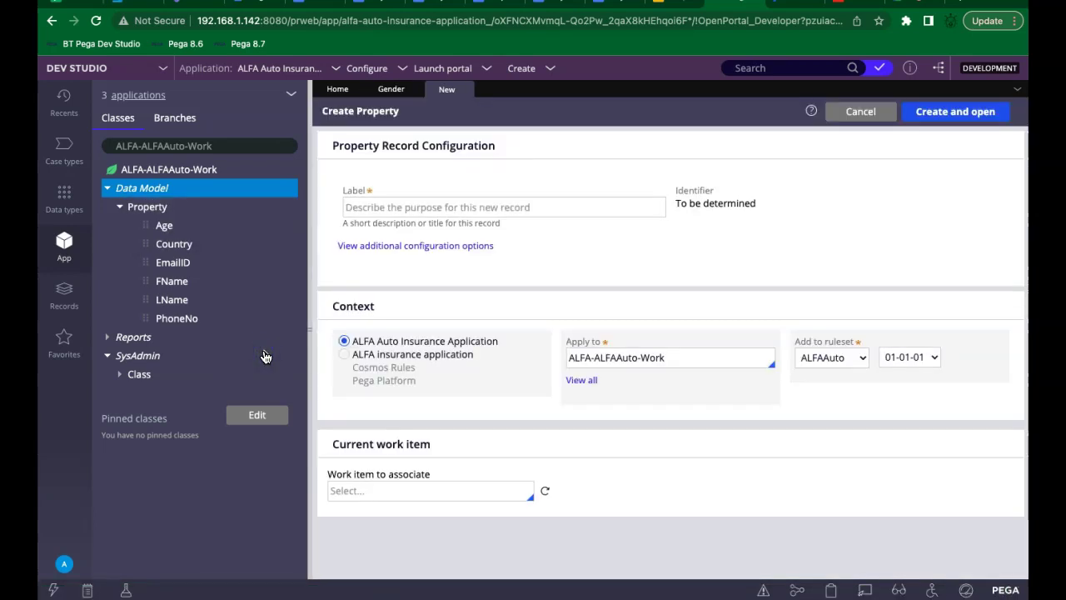
pyautogui.click(418, 209)
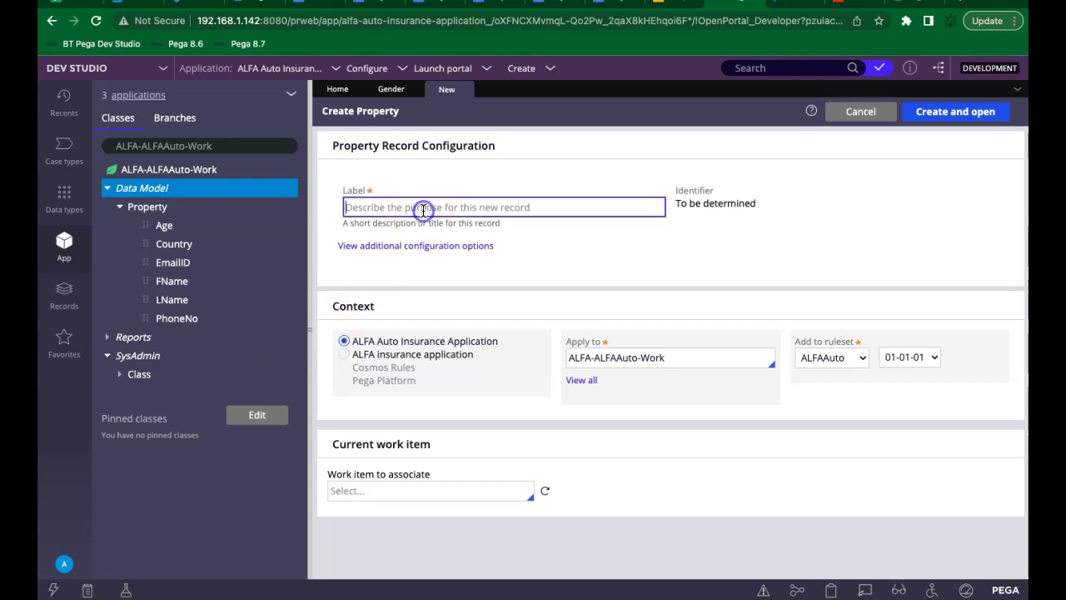
pyautogui.write('Pin')
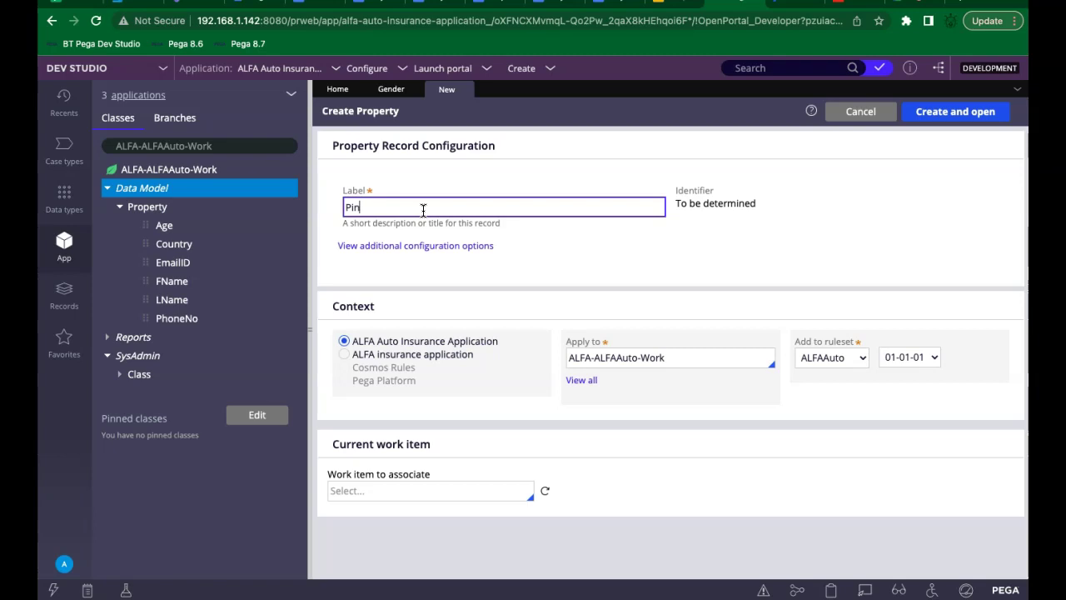
pyautogui.write('code')
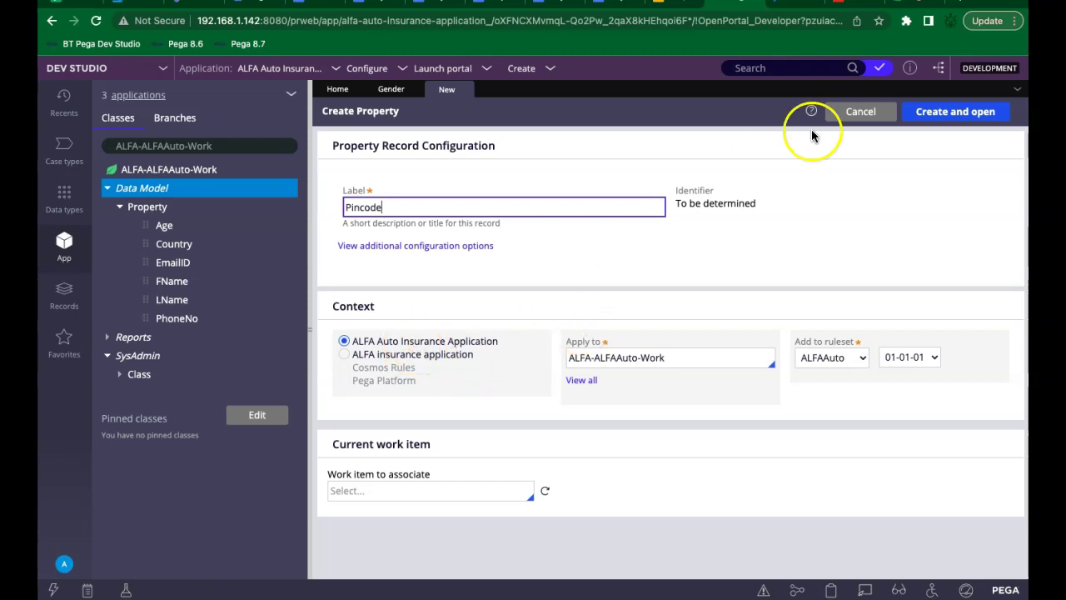
pyautogui.click(938, 117)
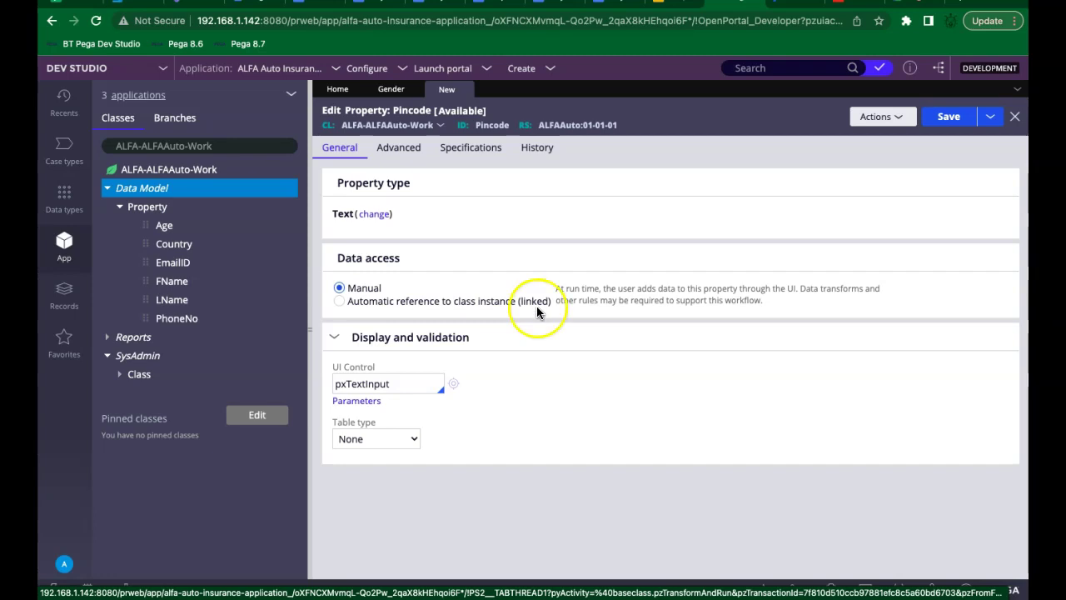
# Change the Pincode property's type to Integer and save it, closing the Pincode and Gender records.
pyautogui.click(375, 219)
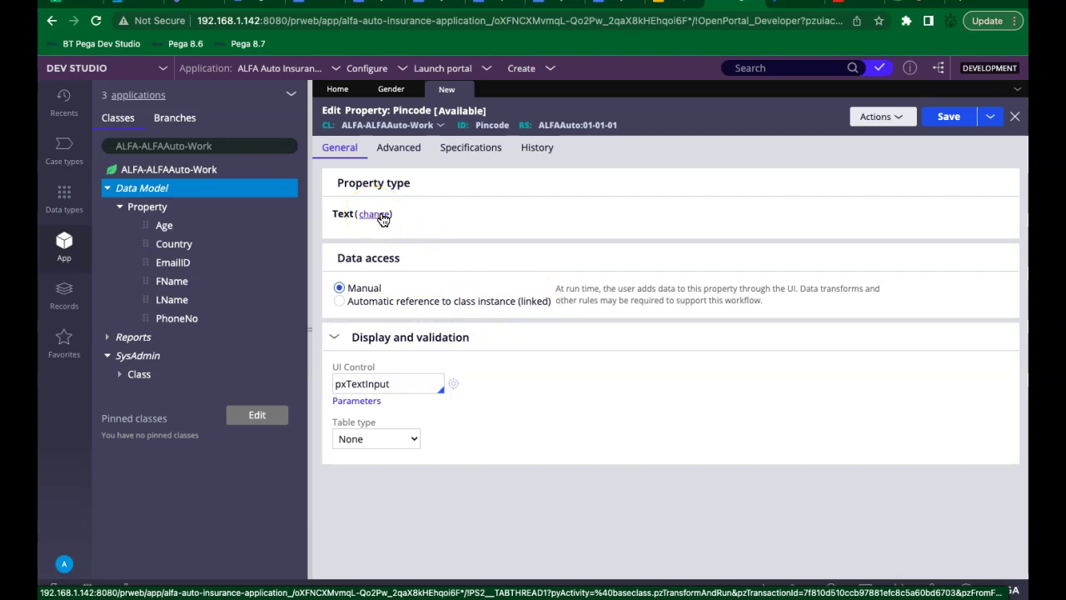
pyautogui.click(379, 218)
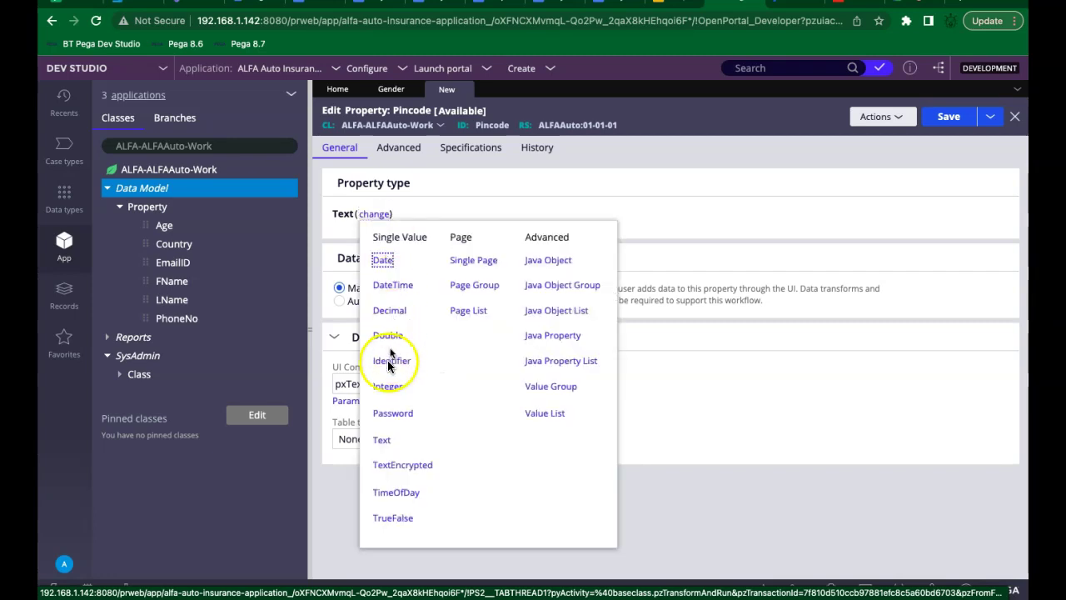
pyautogui.click(386, 388)
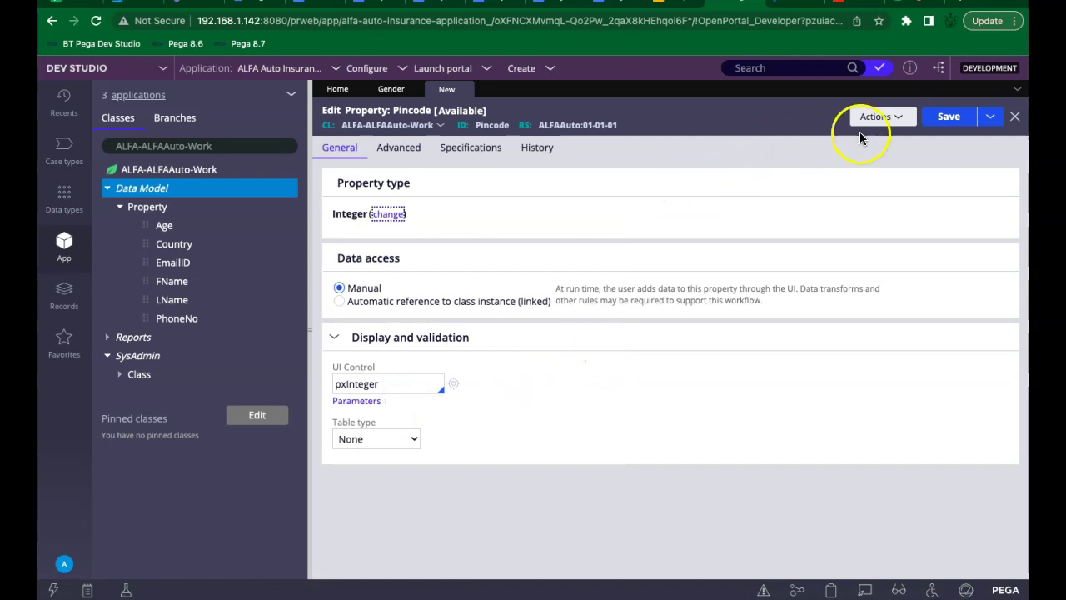
pyautogui.click(959, 124)
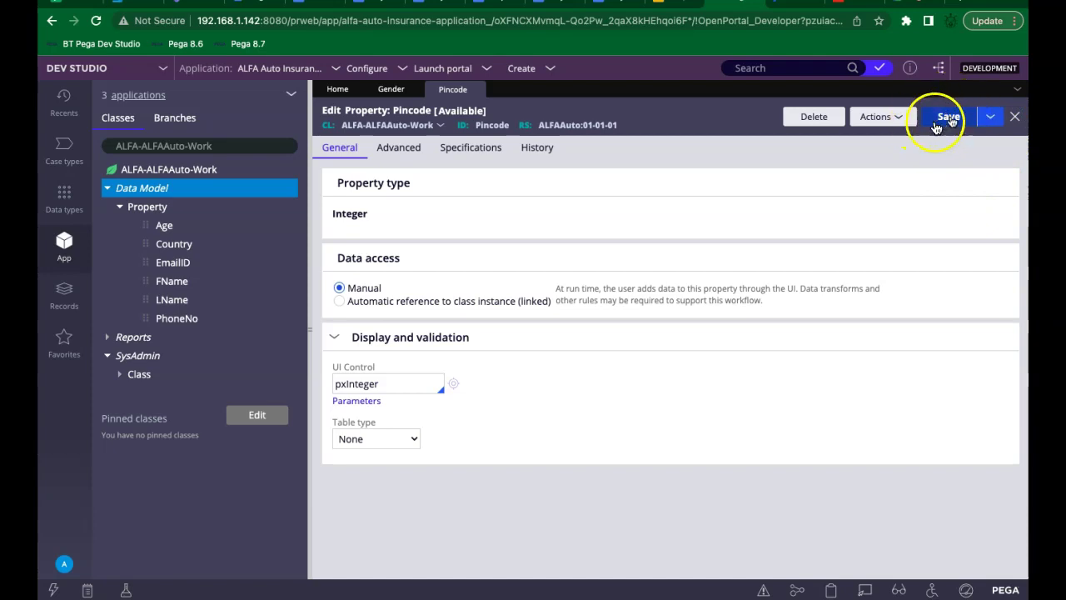
pyautogui.click(1015, 117)
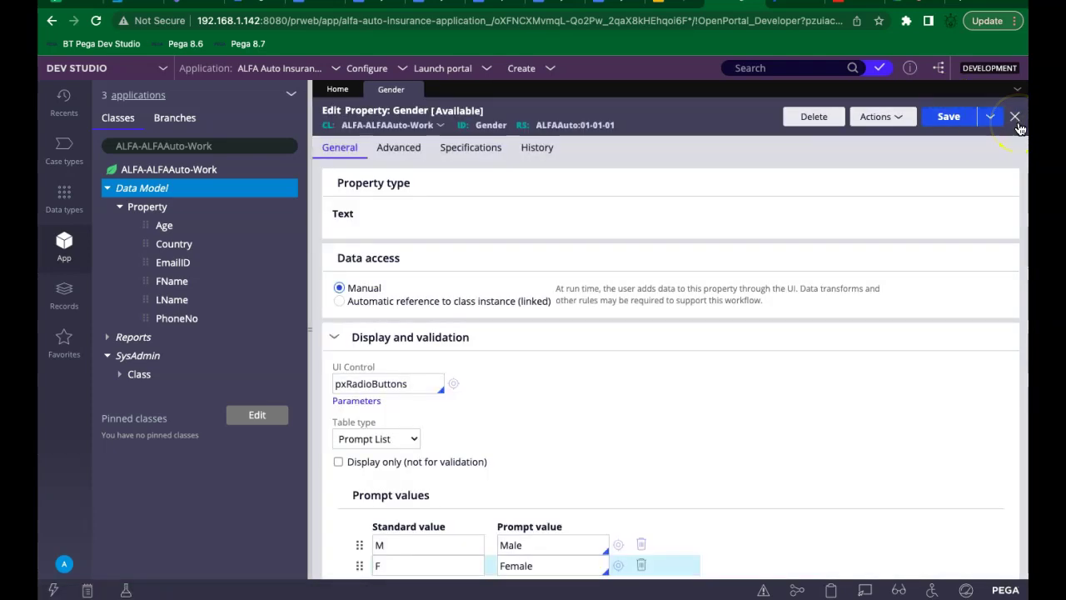
pyautogui.click(1015, 117)
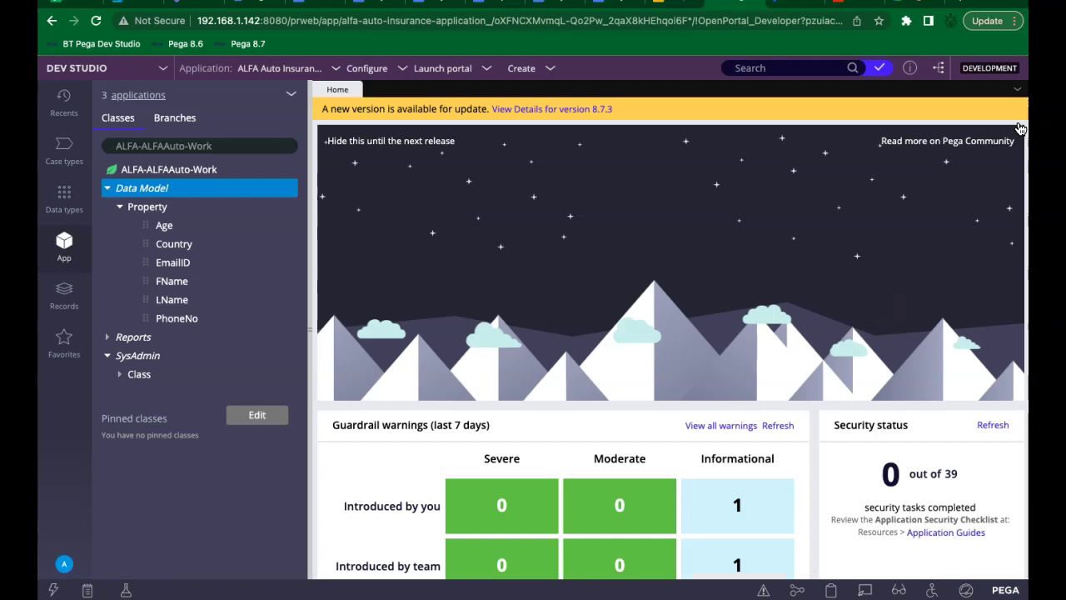
# Open the multiple-property creation view from the Data Model and examine the listed fields' names, IDs and types.
pyautogui.click(167, 191)
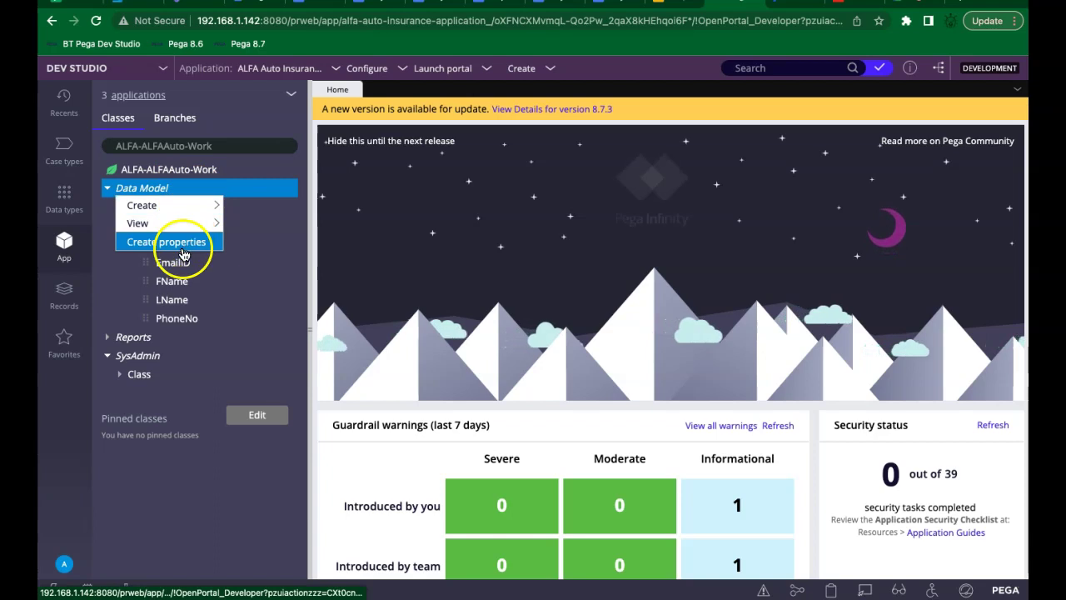
pyautogui.click(183, 250)
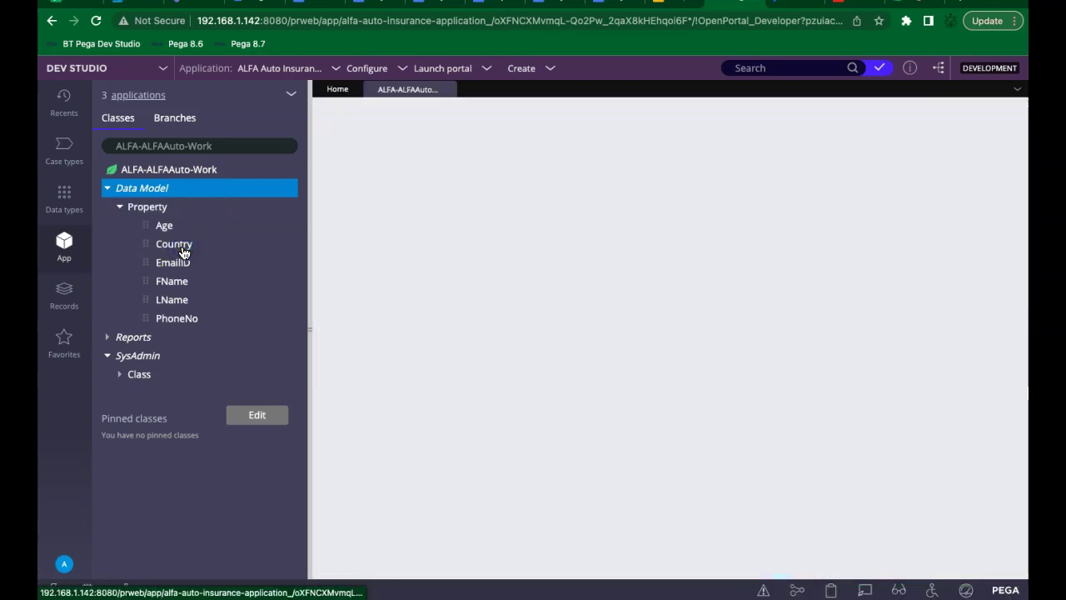
pyautogui.click(494, 258)
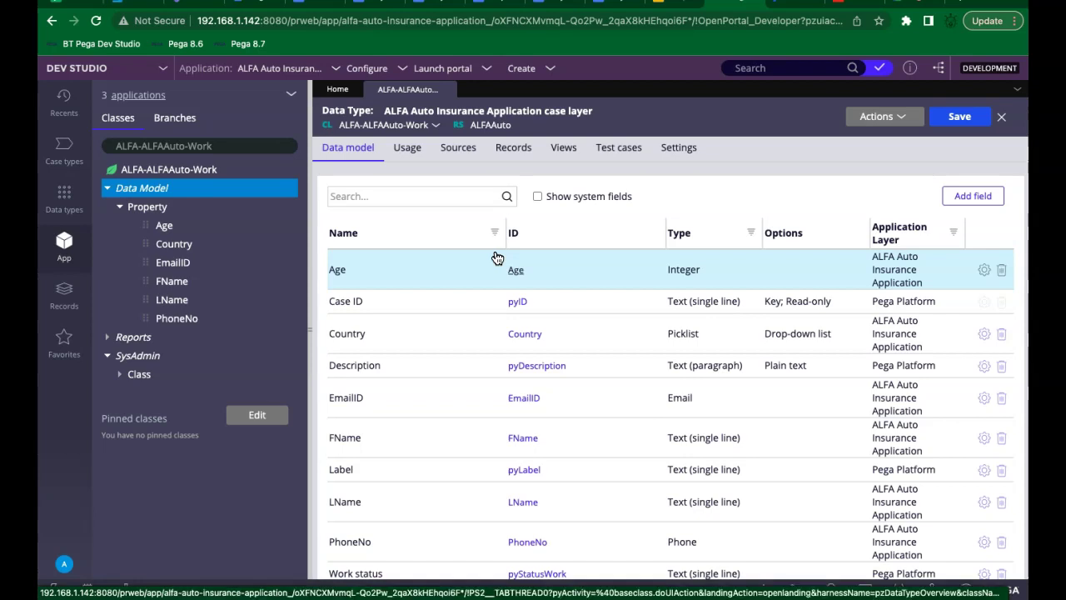
pyautogui.click(730, 333)
pyautogui.click(392, 291)
pyautogui.moveTo(602, 305)
pyautogui.mouseDown()
pyautogui.moveTo(583, 352)
pyautogui.moveTo(748, 373)
pyautogui.moveTo(533, 441)
pyautogui.moveTo(845, 405)
pyautogui.moveTo(1023, 528)
pyautogui.moveTo(1026, 542)
pyautogui.mouseUp()
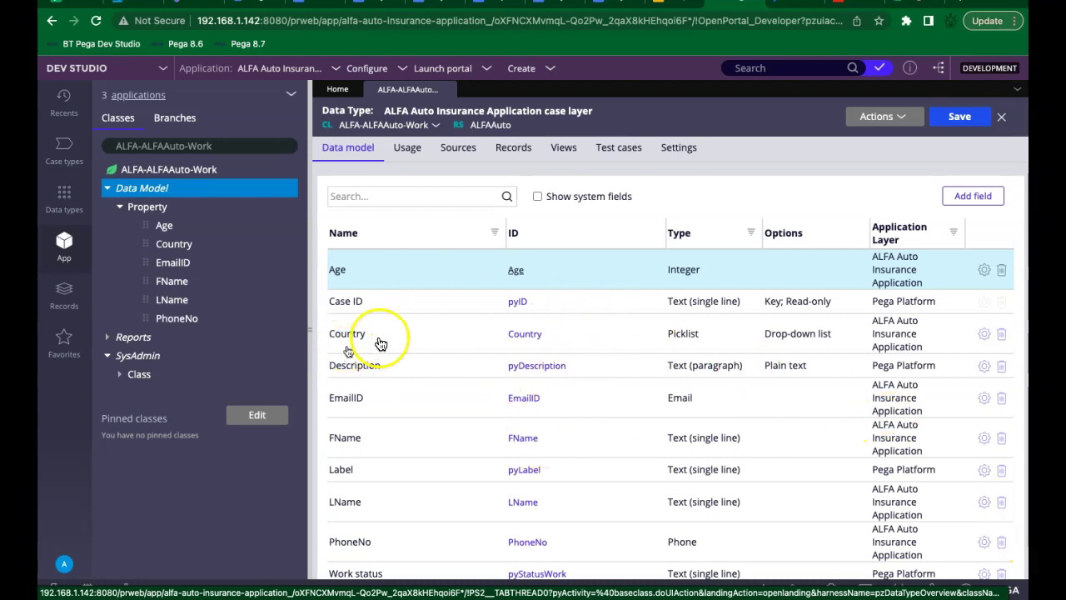
pyautogui.scroll(-1, 390, 442)
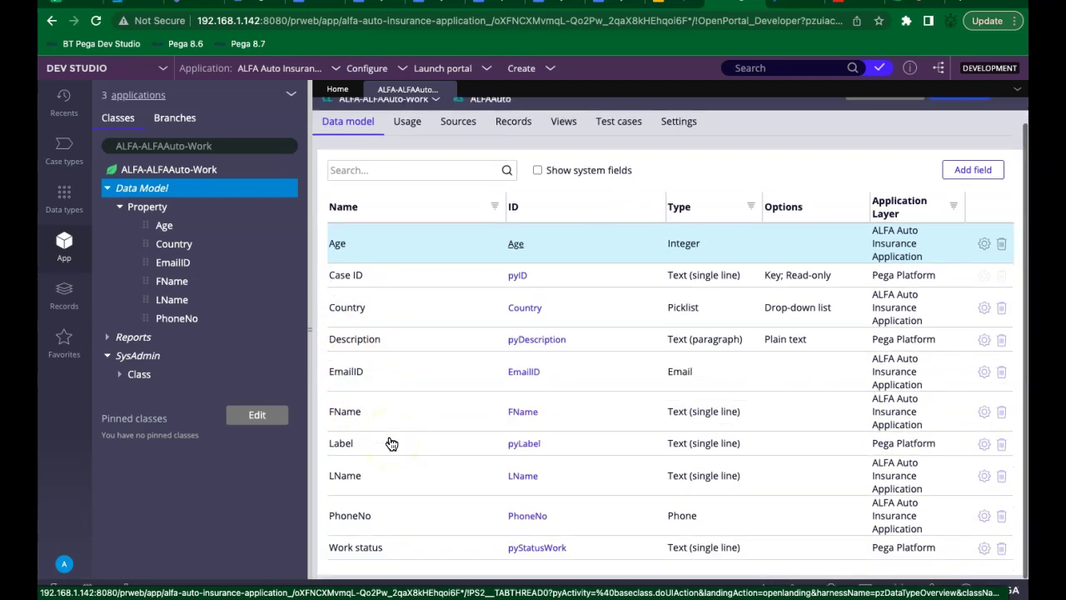
pyautogui.scroll(1, 390, 443)
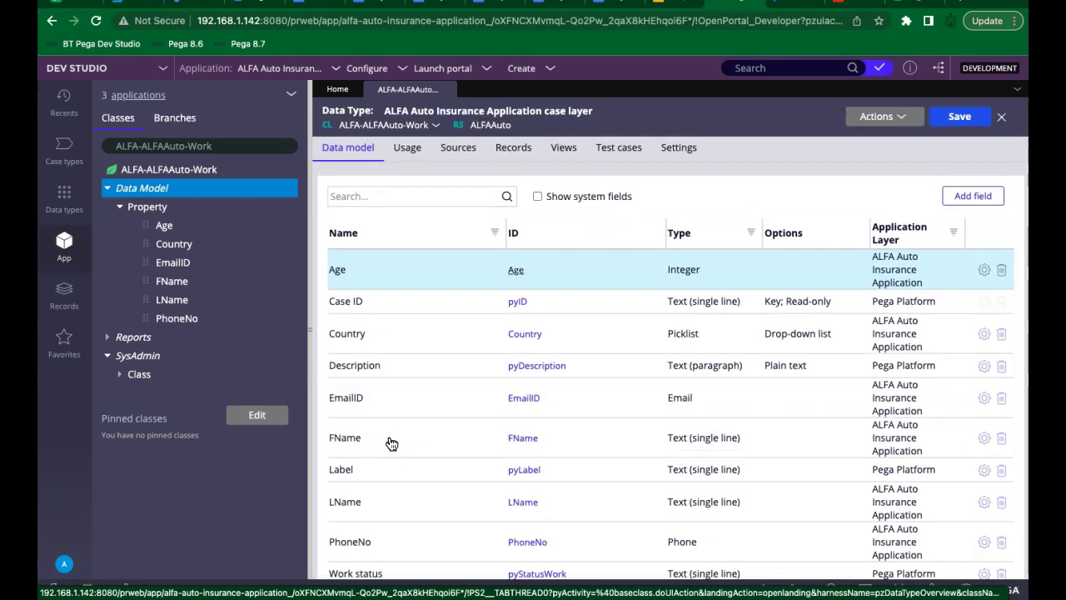
# Refresh all classes in the class explorer and close the open ALFA-ALFAAuto-Work records.
pyautogui.rightClick(191, 191)
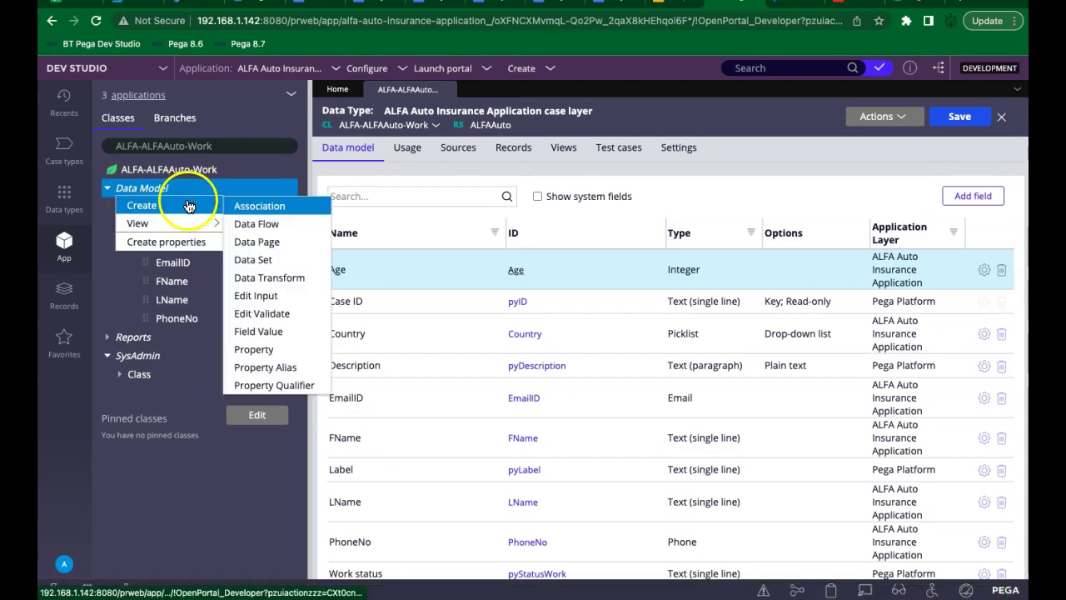
pyautogui.click(198, 175)
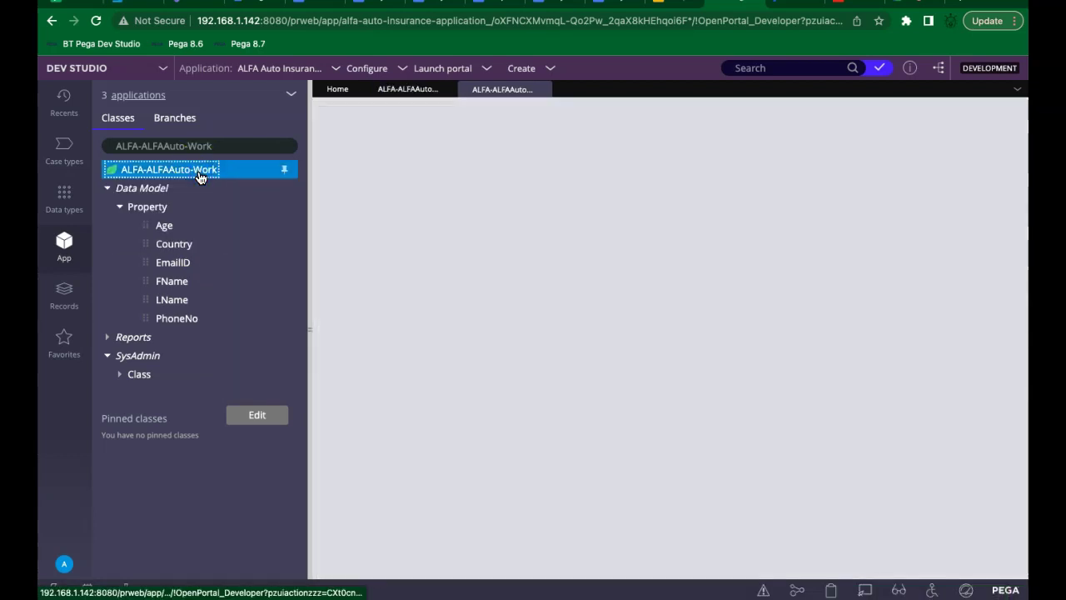
pyautogui.rightClick(226, 164)
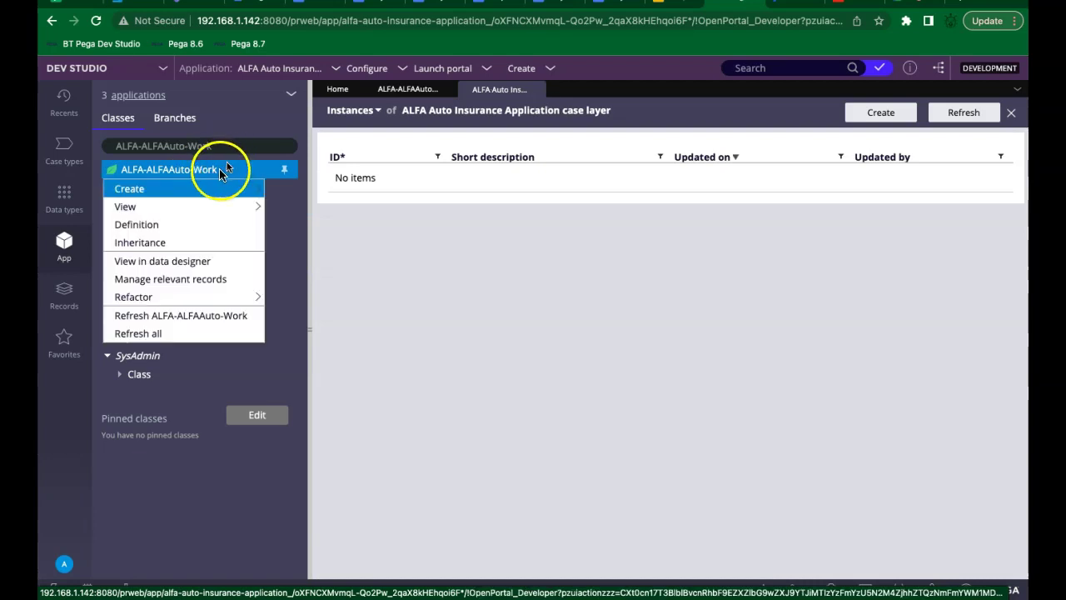
pyautogui.moveTo(145, 301)
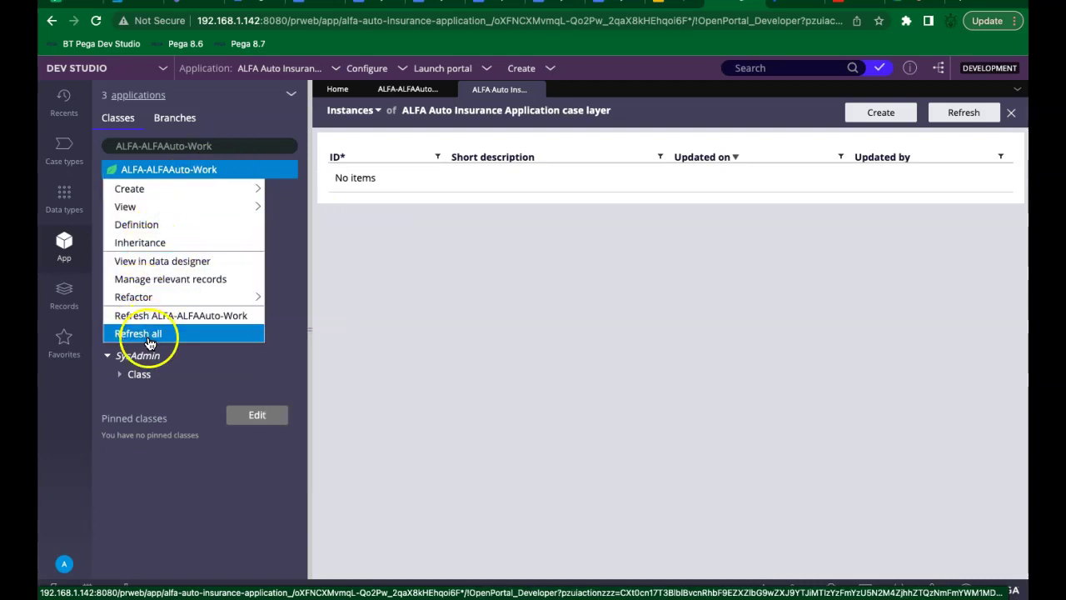
pyautogui.click(147, 334)
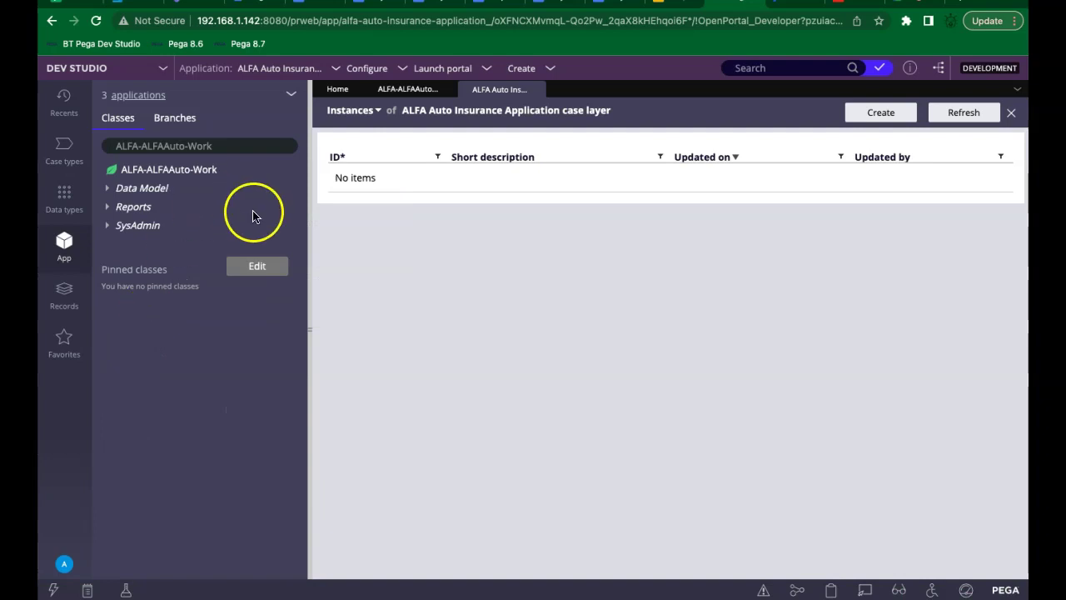
pyautogui.click(537, 91)
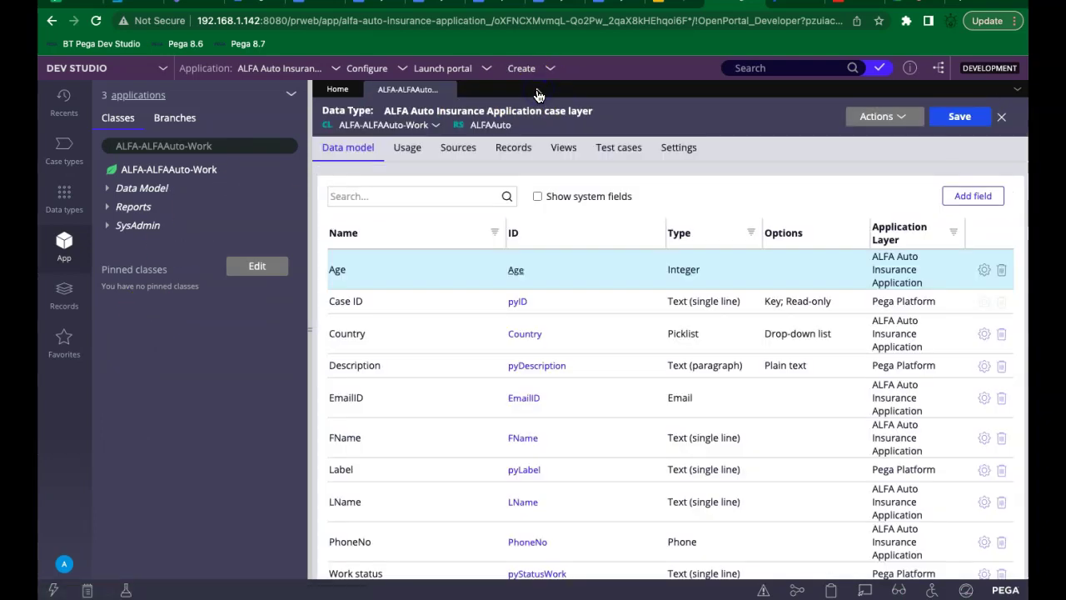
pyautogui.click(448, 90)
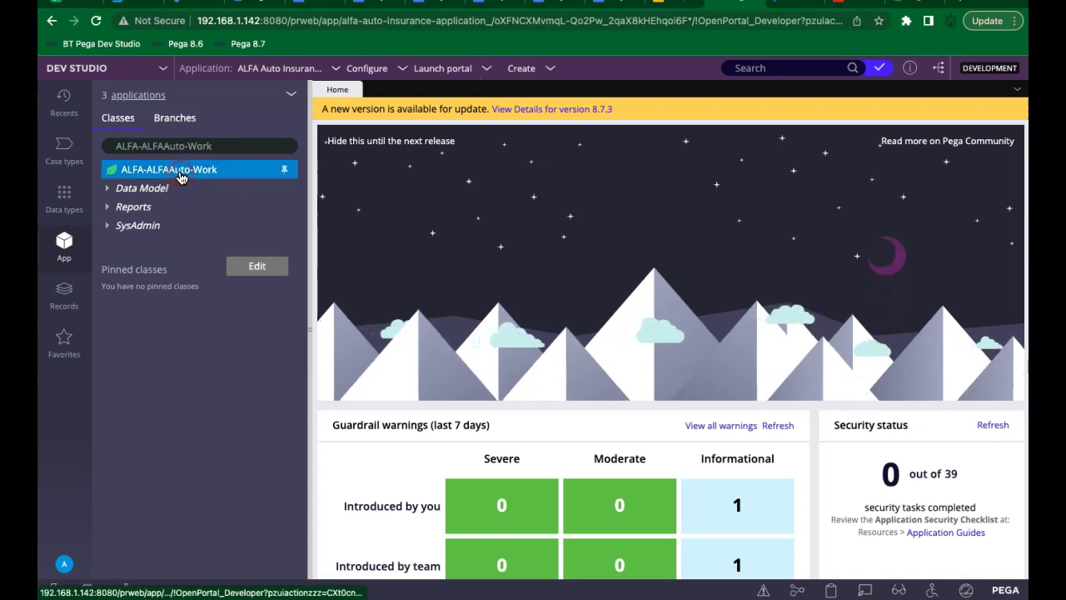
pyautogui.rightClick(179, 173)
pyautogui.moveTo(170, 187)
pyautogui.click(149, 407)
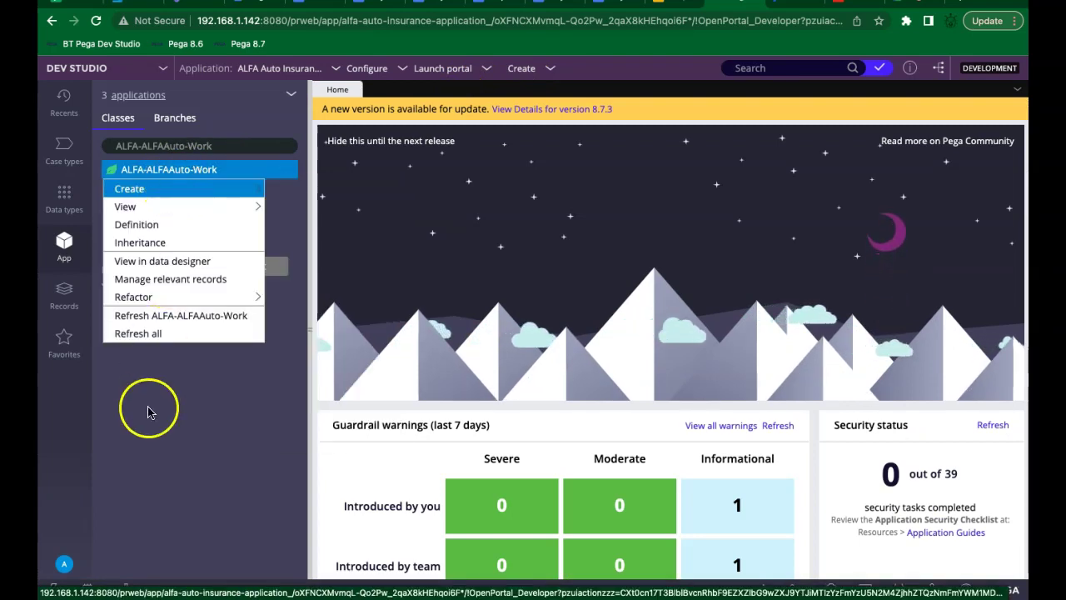
# Expand the refreshed Data Model and open its view for creating several properties of ALFA-ALFAAuto-Work.
pyautogui.click(150, 193)
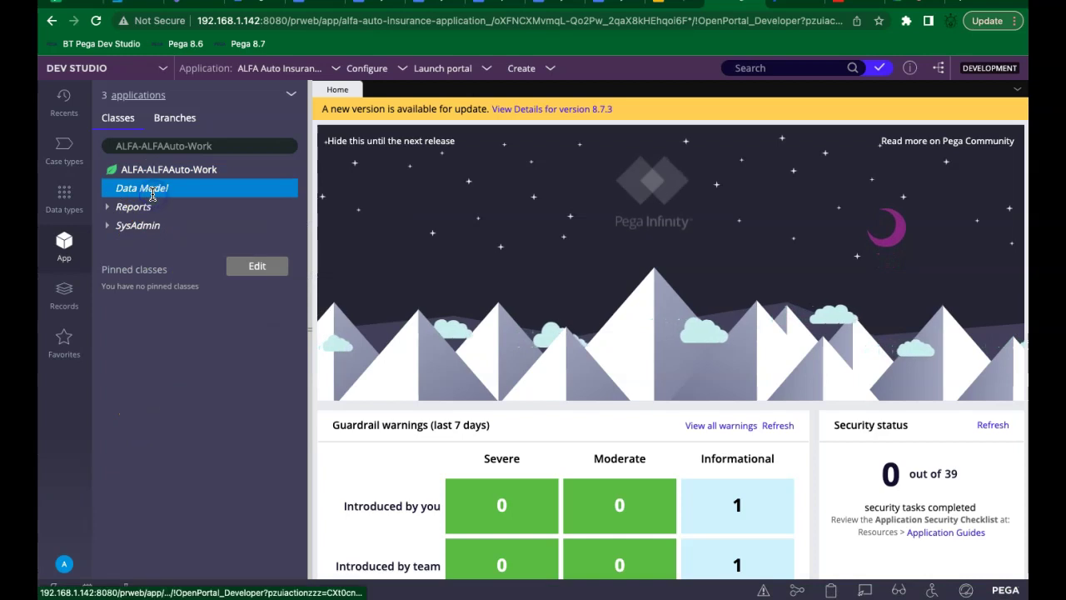
pyautogui.rightClick(153, 193)
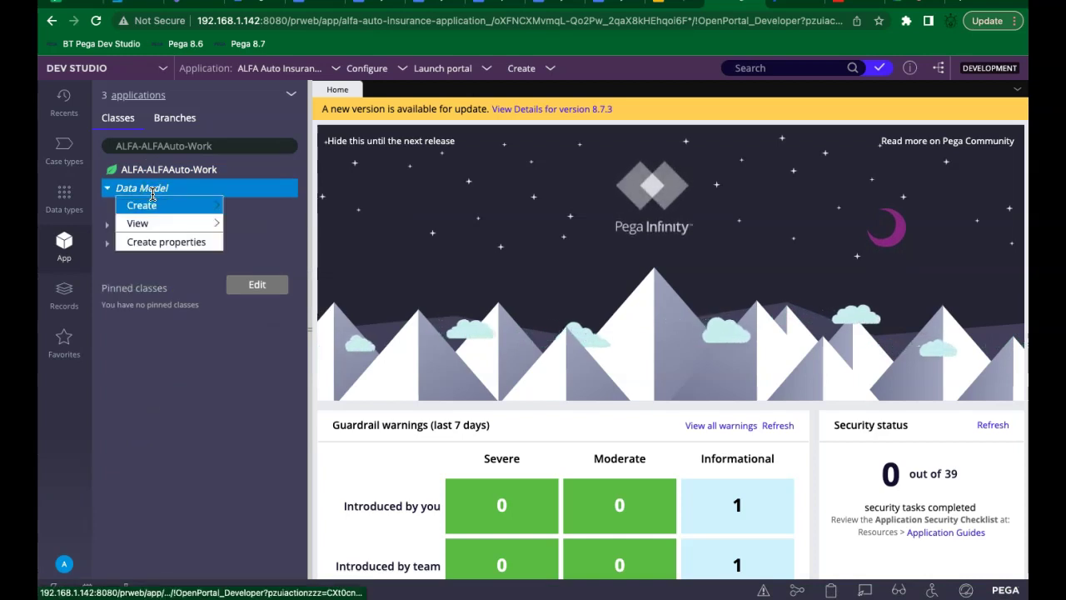
pyautogui.click(155, 243)
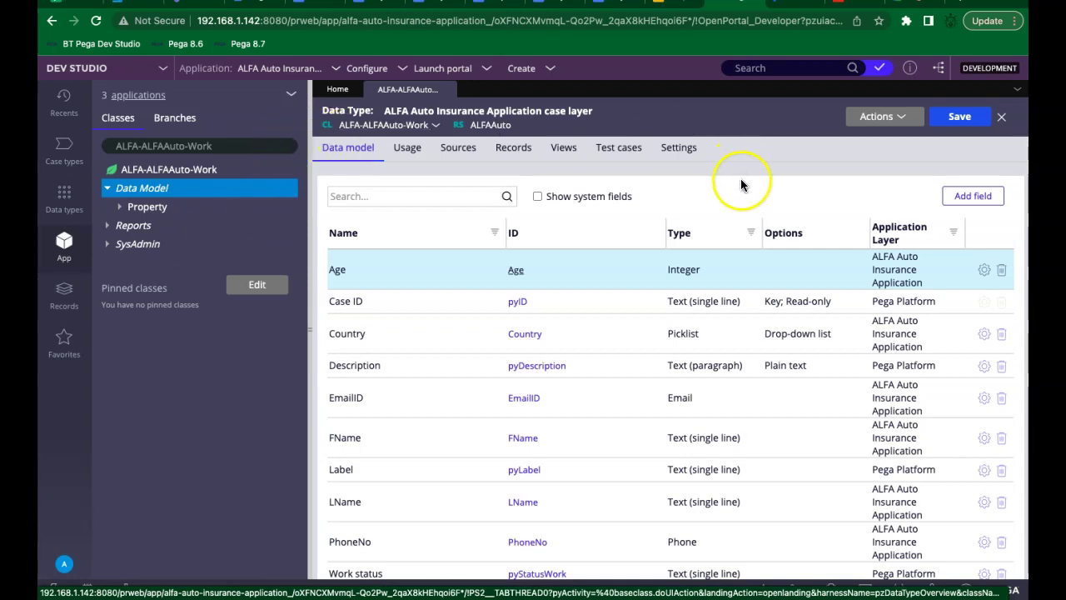
pyautogui.scroll(-1, 740, 192)
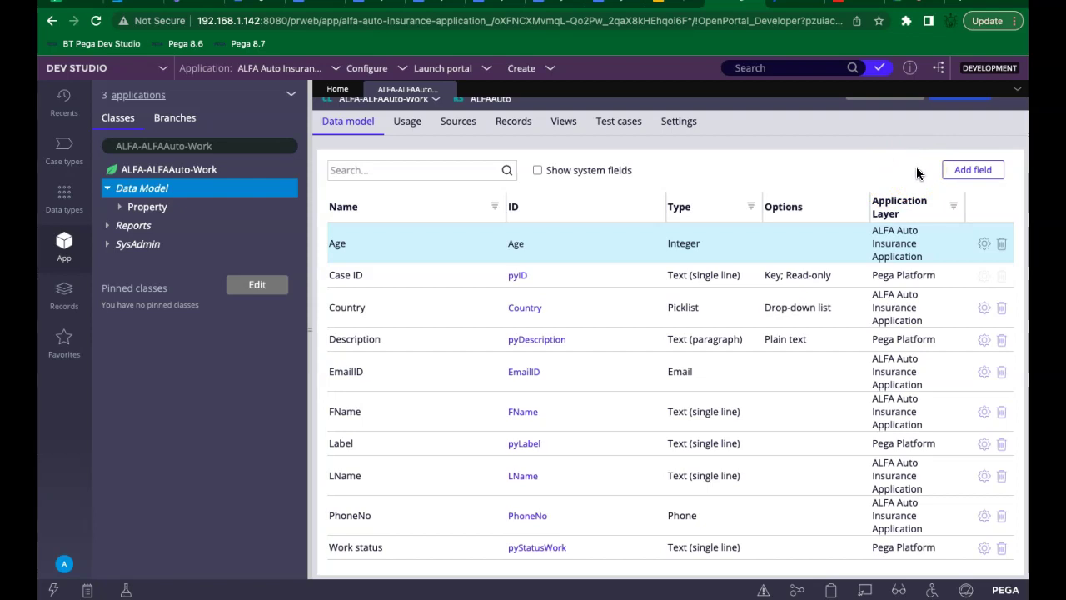
# Add a City field of type Picklist with a drop-down list and local options, submitting it to add another field.
pyautogui.click(975, 172)
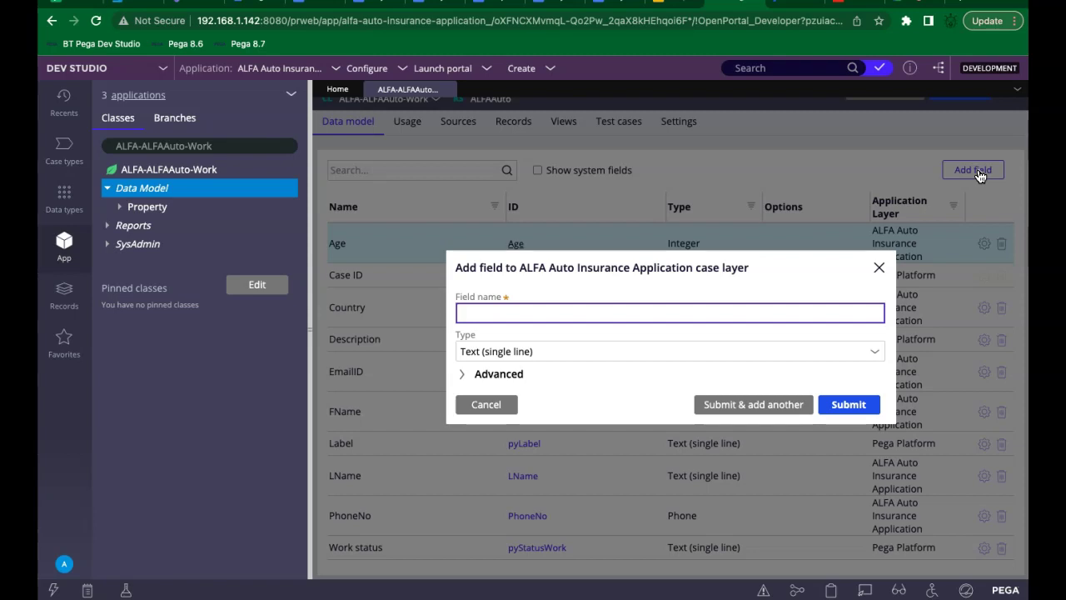
pyautogui.write('City')
pyautogui.click(875, 355)
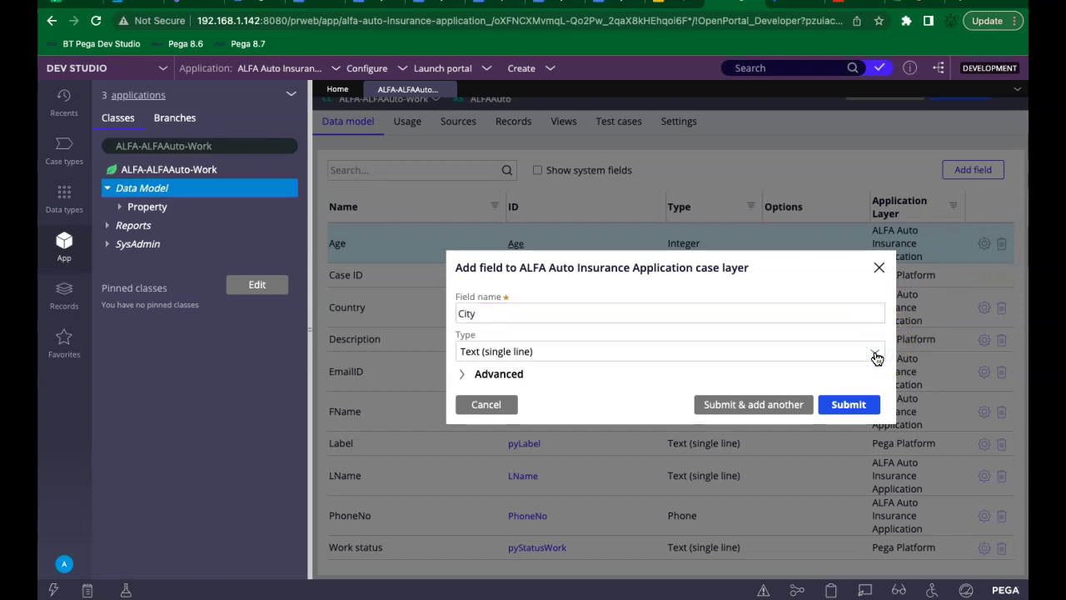
pyautogui.click(875, 356)
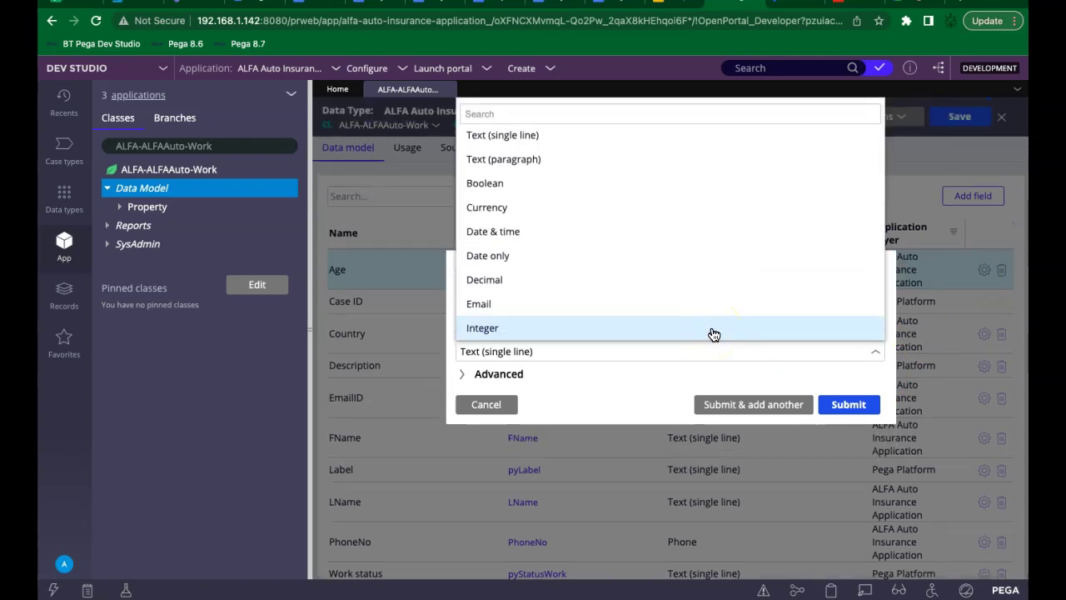
pyautogui.scroll(-3, 713, 333)
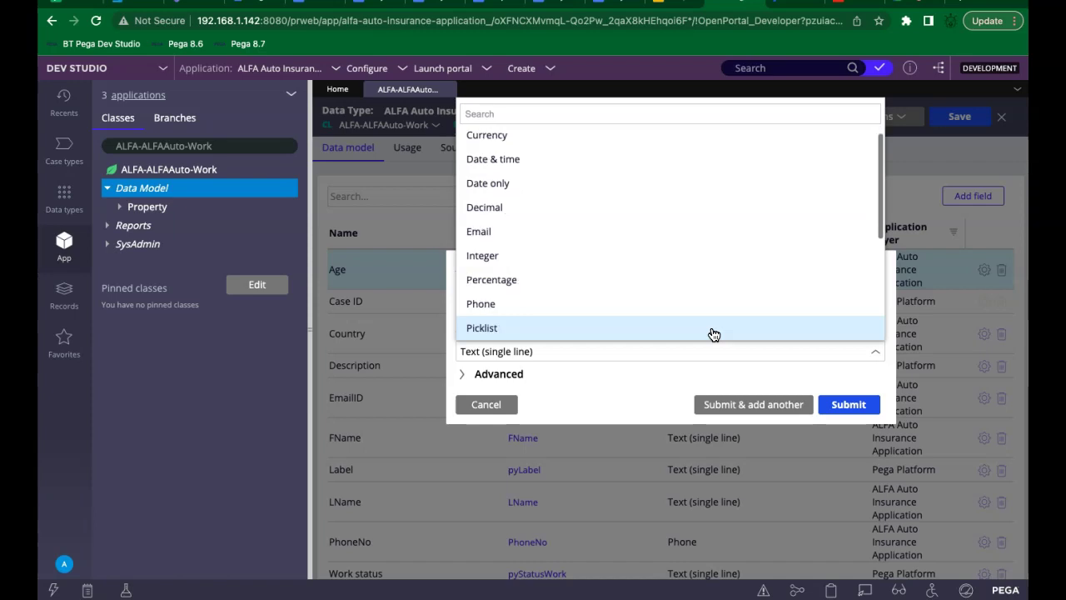
pyautogui.scroll(1, 713, 333)
pyautogui.click(714, 334)
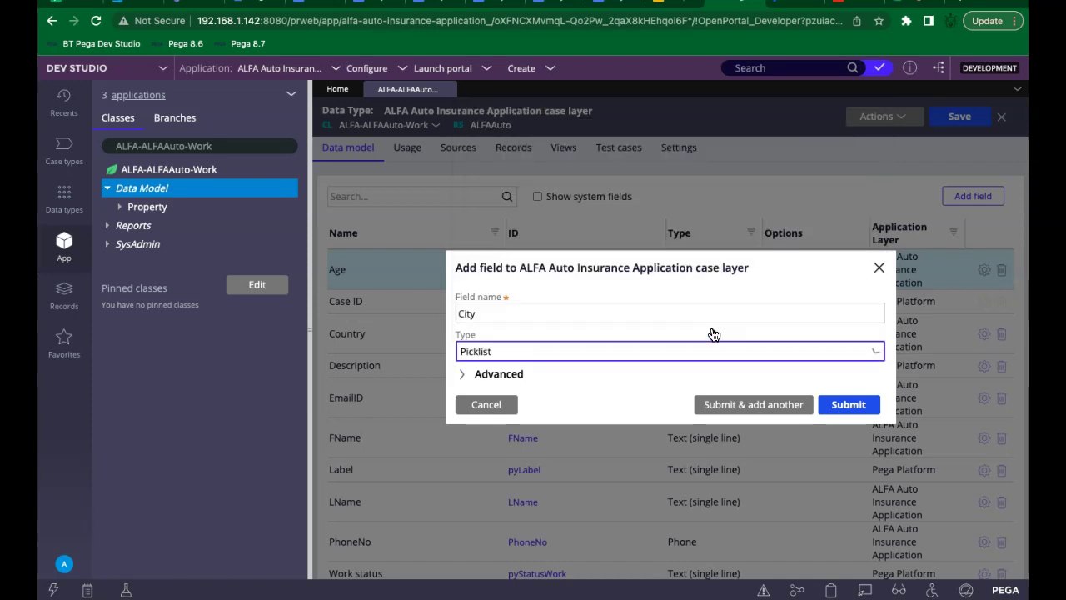
pyautogui.click(684, 343)
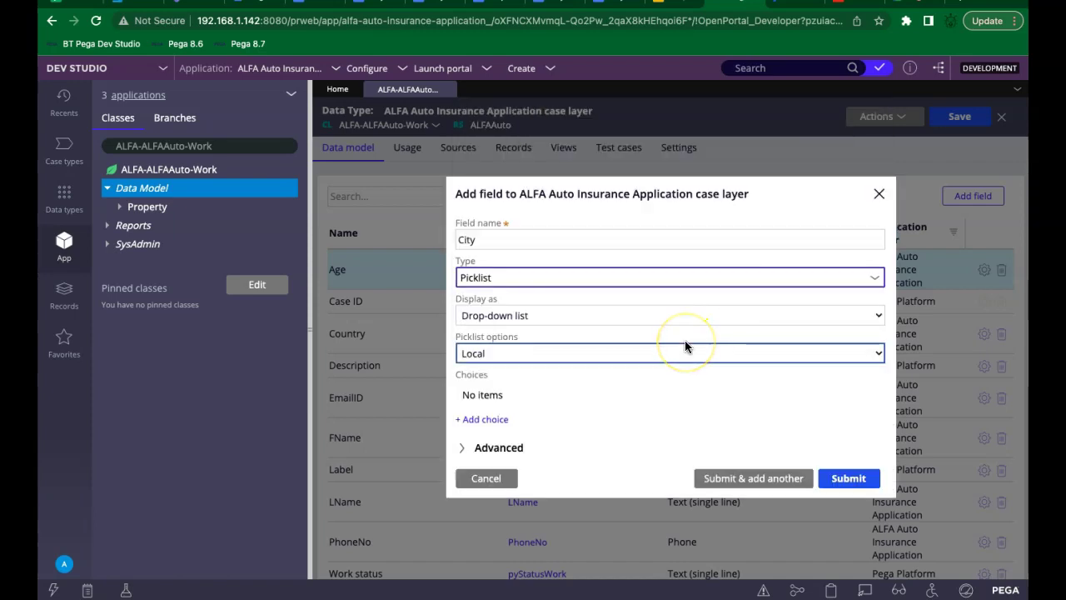
pyautogui.click(663, 354)
pyautogui.click(623, 369)
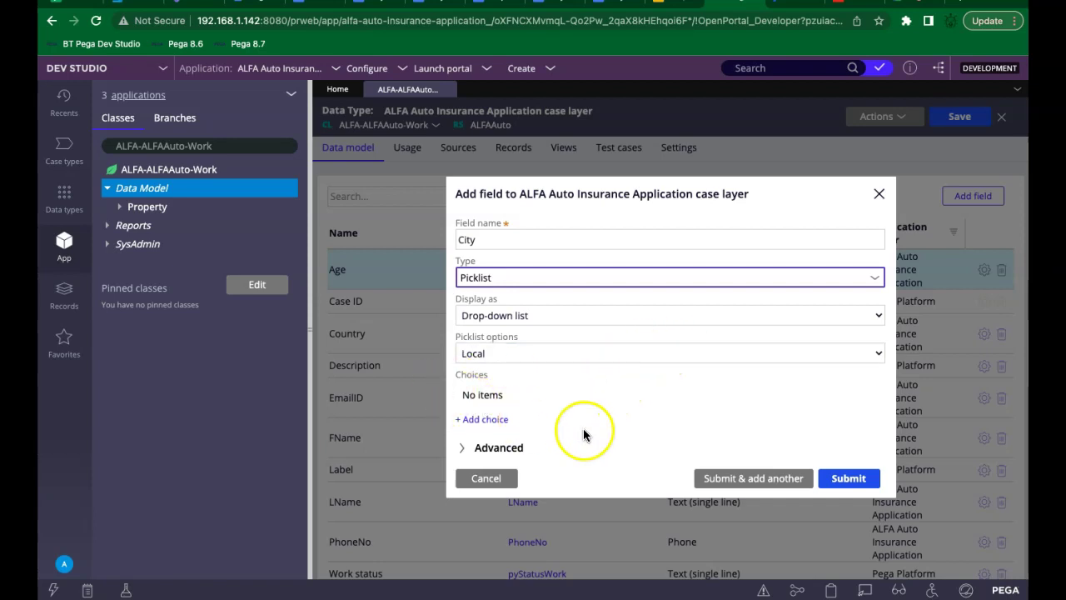
pyautogui.click(763, 487)
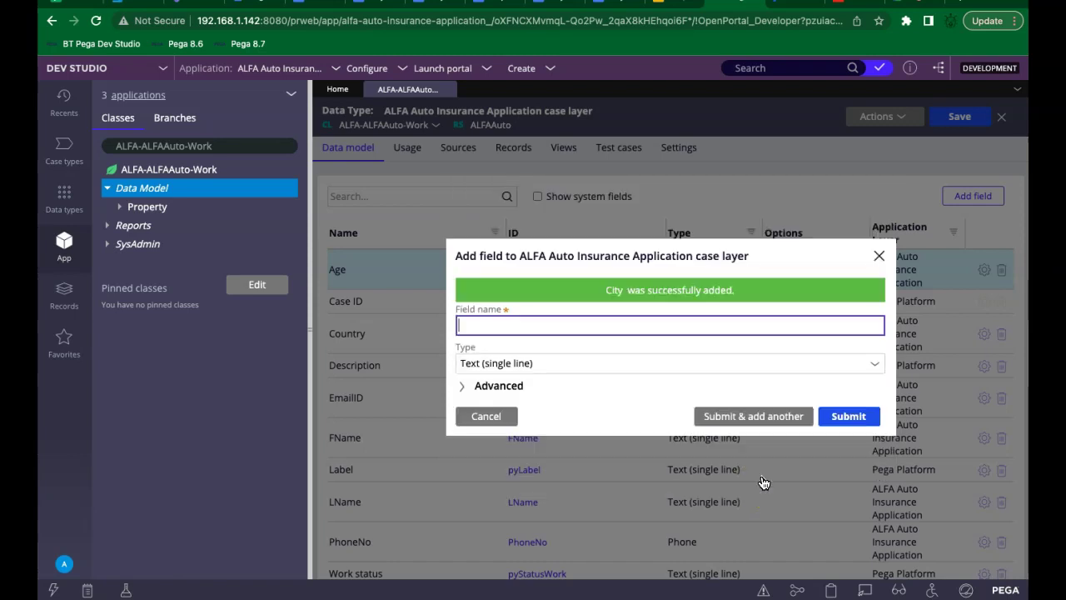
# Name the next field State and set its type to Picklist.
pyautogui.click(586, 323)
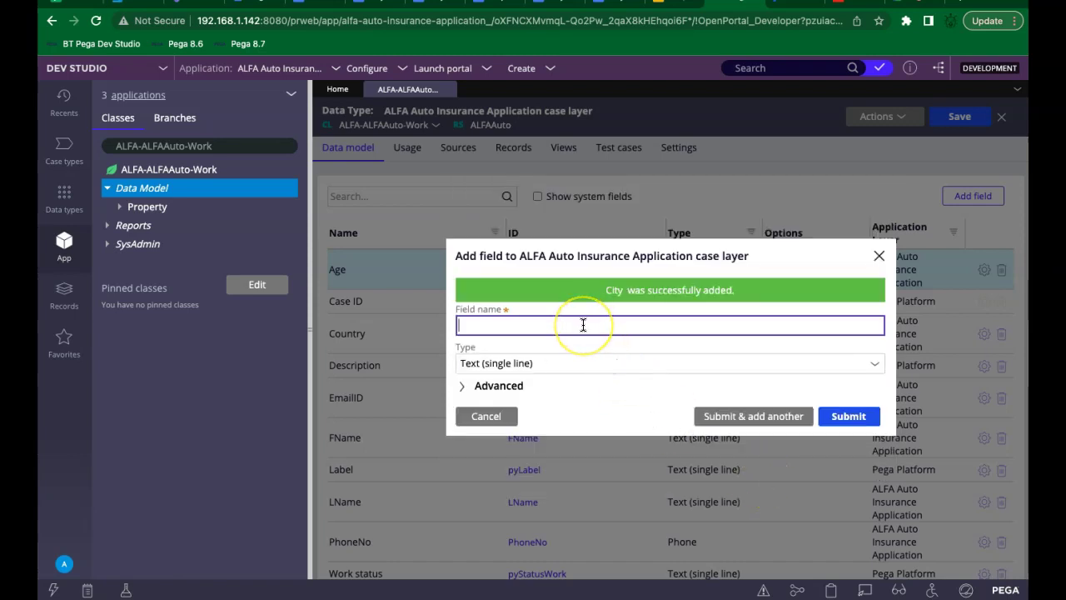
pyautogui.write('State')
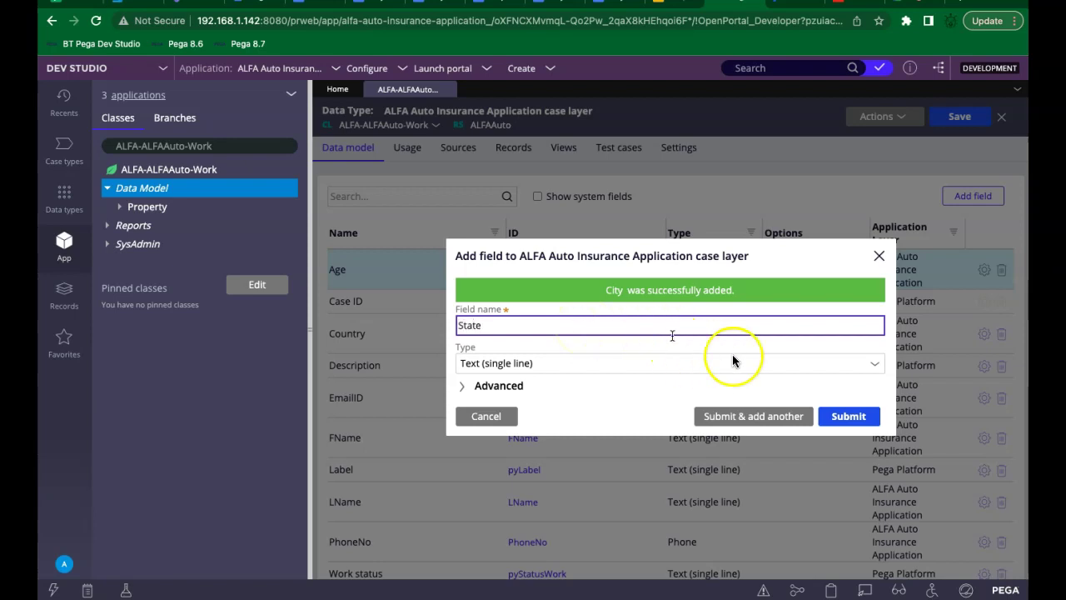
pyautogui.click(762, 361)
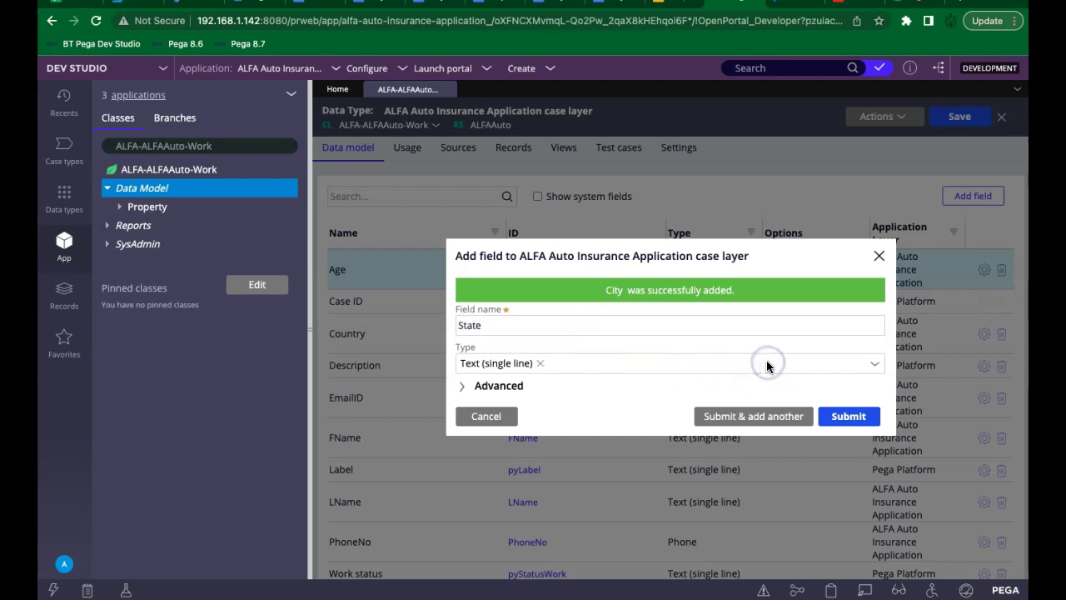
pyautogui.click(881, 367)
pyautogui.press('Down')
pyautogui.press('Down')
pyautogui.press('Up')
pyautogui.press('Up')
pyautogui.press('Down')
pyautogui.press('Down')
pyautogui.press('Down')
pyautogui.scroll(1, 533, 284)
pyautogui.press('Down')
pyautogui.press('Down')
pyautogui.press('Down')
pyautogui.scroll(1, 533, 284)
pyautogui.press('Down')
pyautogui.press('Down')
pyautogui.press('Up')
pyautogui.scroll(-1, 533, 284)
pyautogui.scroll(1, 533, 284)
pyautogui.scroll(-1, 533, 284)
pyautogui.scroll(2, 533, 284)
pyautogui.press('Down')
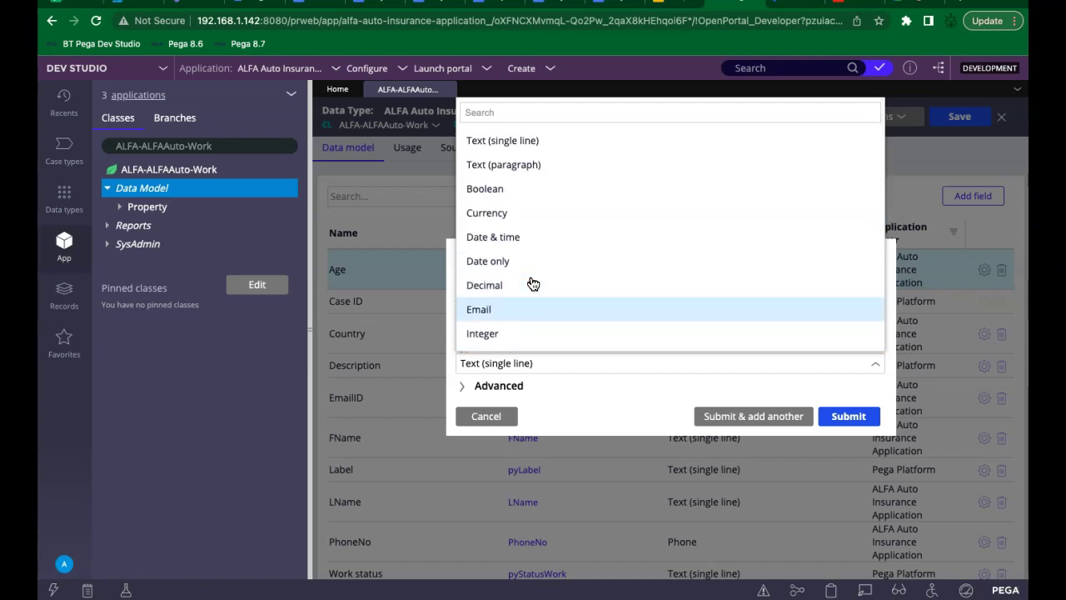
pyautogui.write('p')
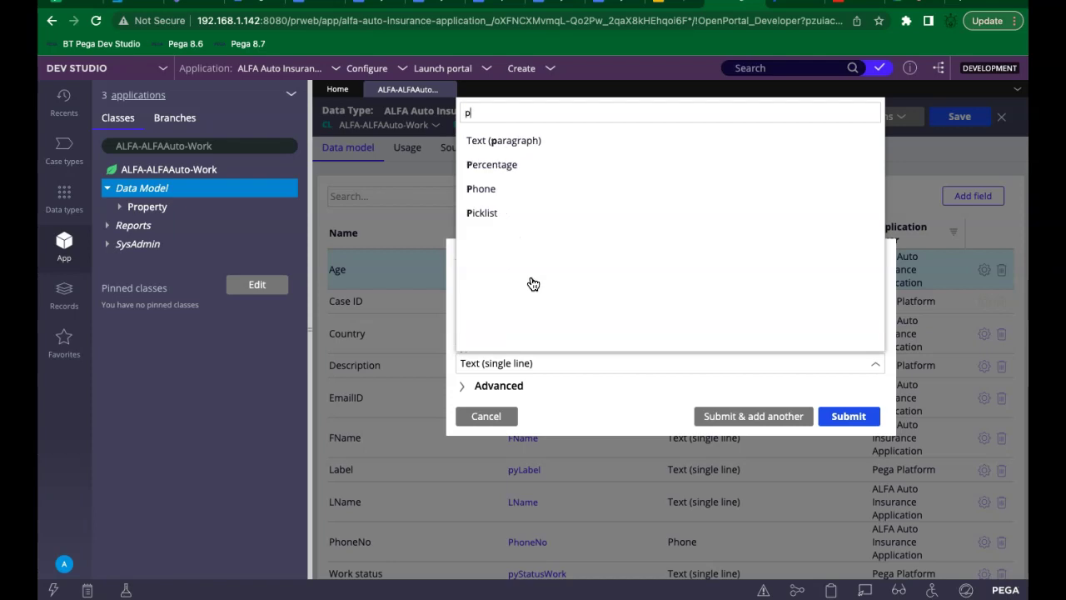
pyautogui.click(485, 213)
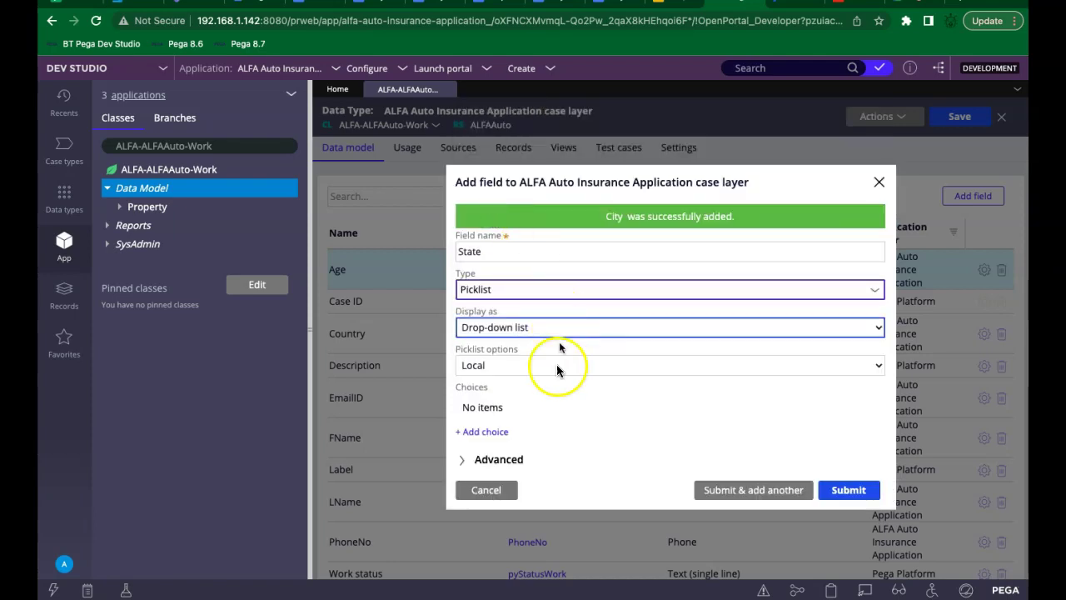
# Add the choices KA, TN, KL and TS to the State picklist and submit the field.
pyautogui.click(483, 433)
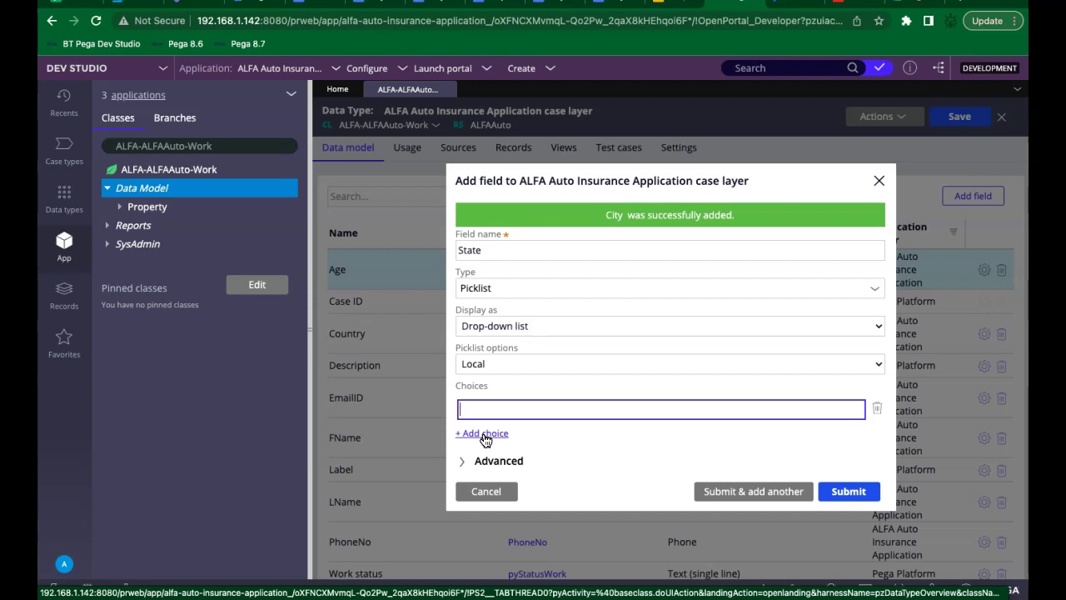
pyautogui.write('KA')
pyautogui.click(479, 433)
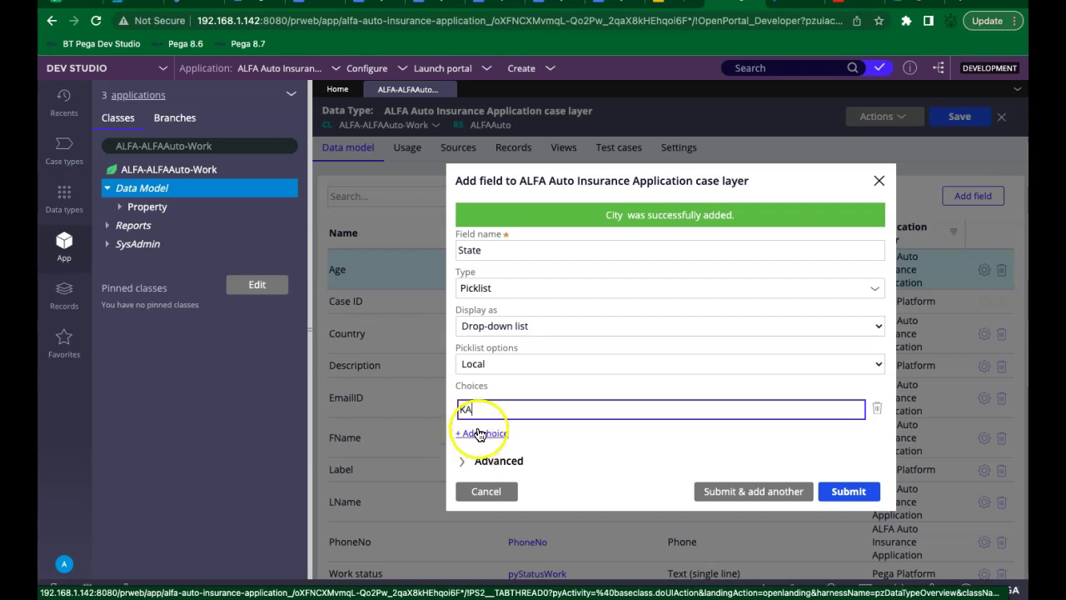
pyautogui.write('T')
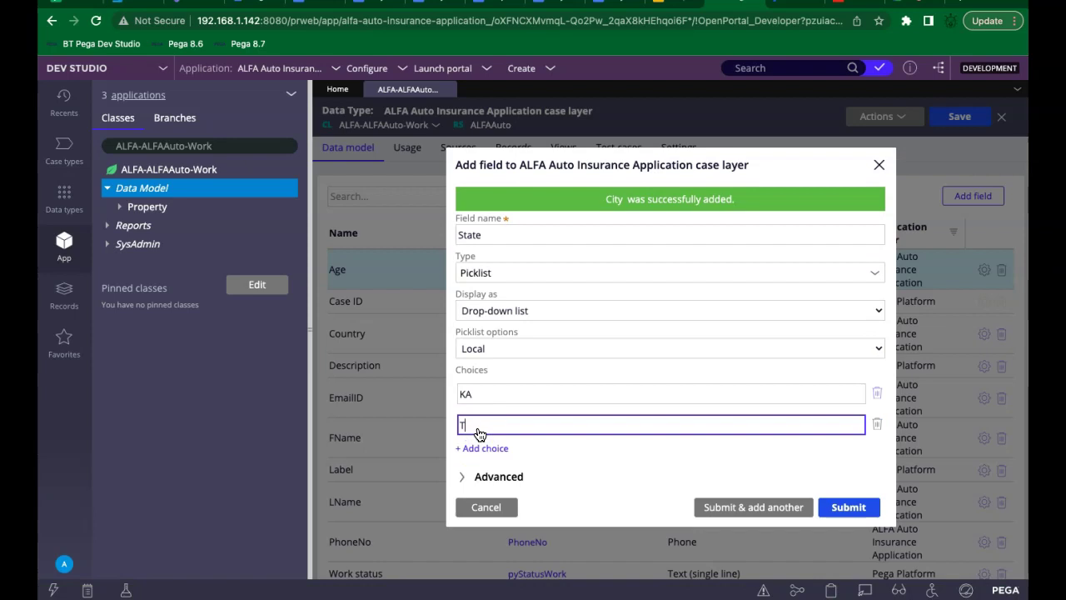
pyautogui.write('N')
pyautogui.click(477, 449)
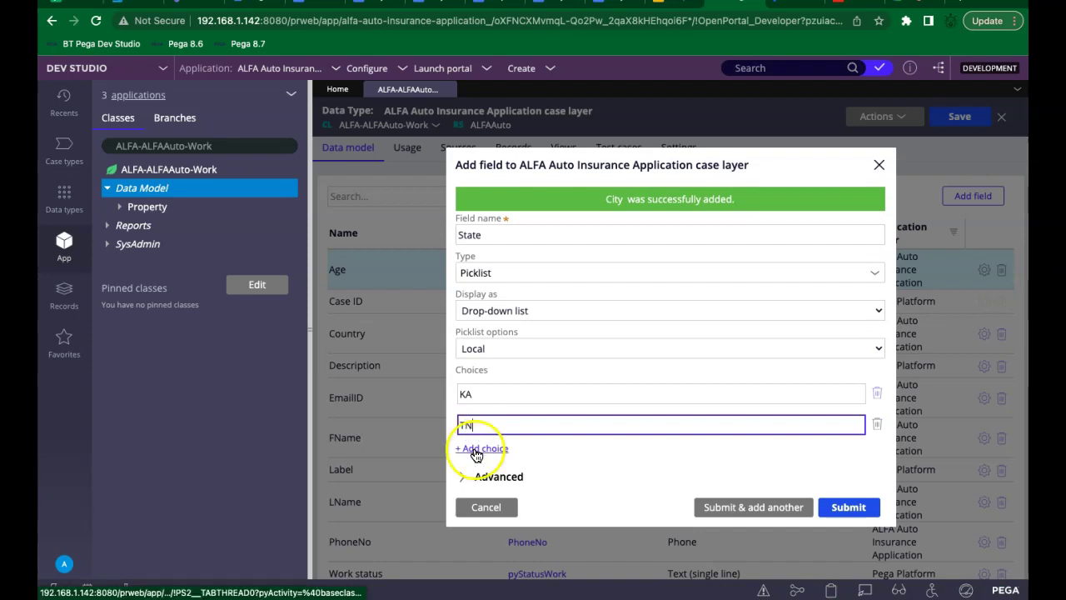
pyautogui.write('KL')
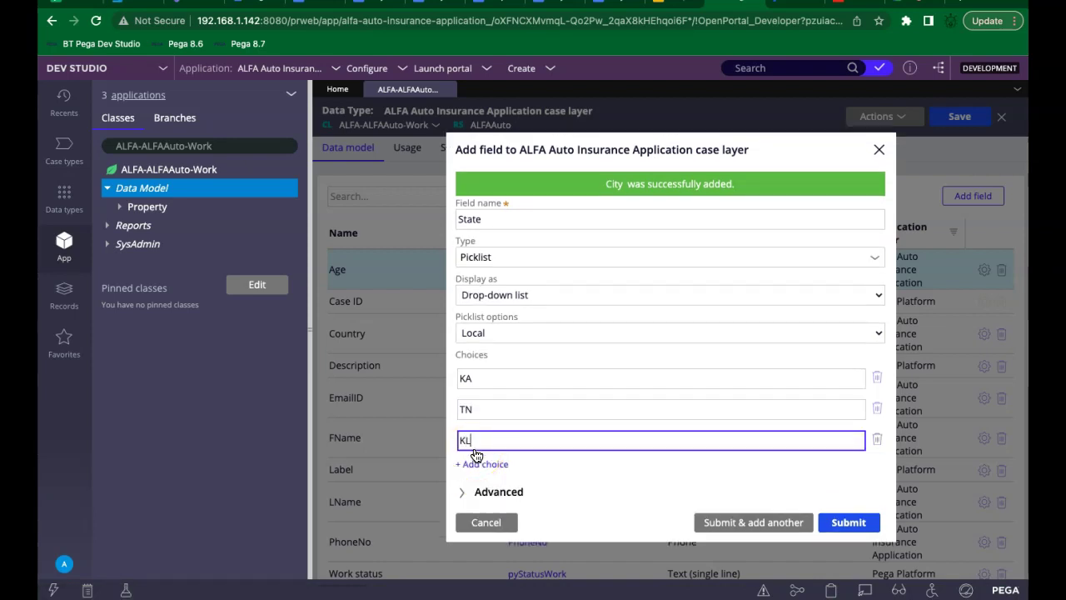
pyautogui.click(474, 466)
pyautogui.write('TS')
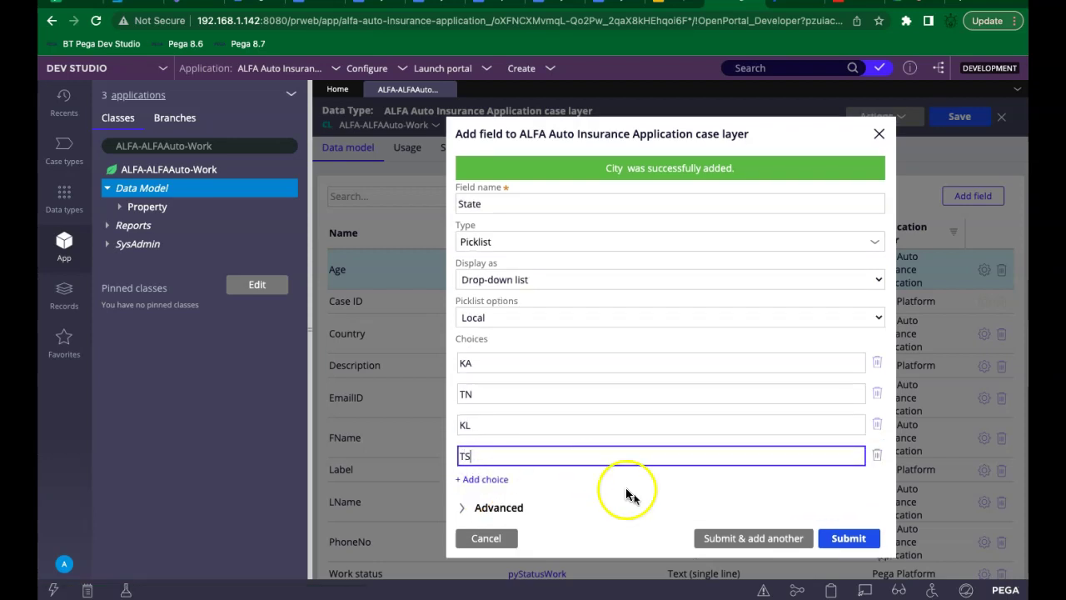
pyautogui.click(772, 540)
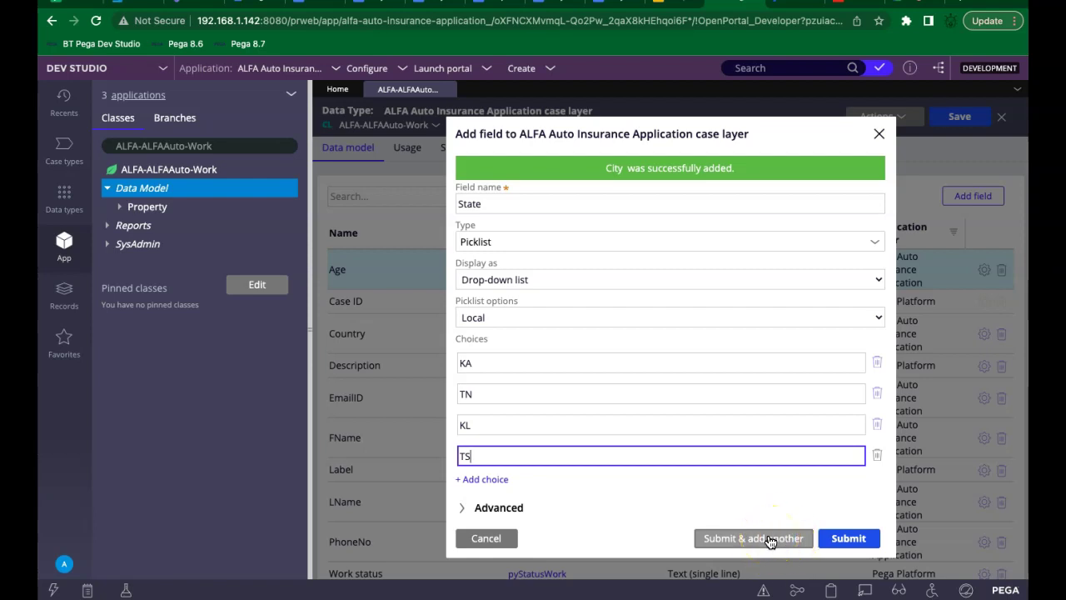
pyautogui.click(841, 538)
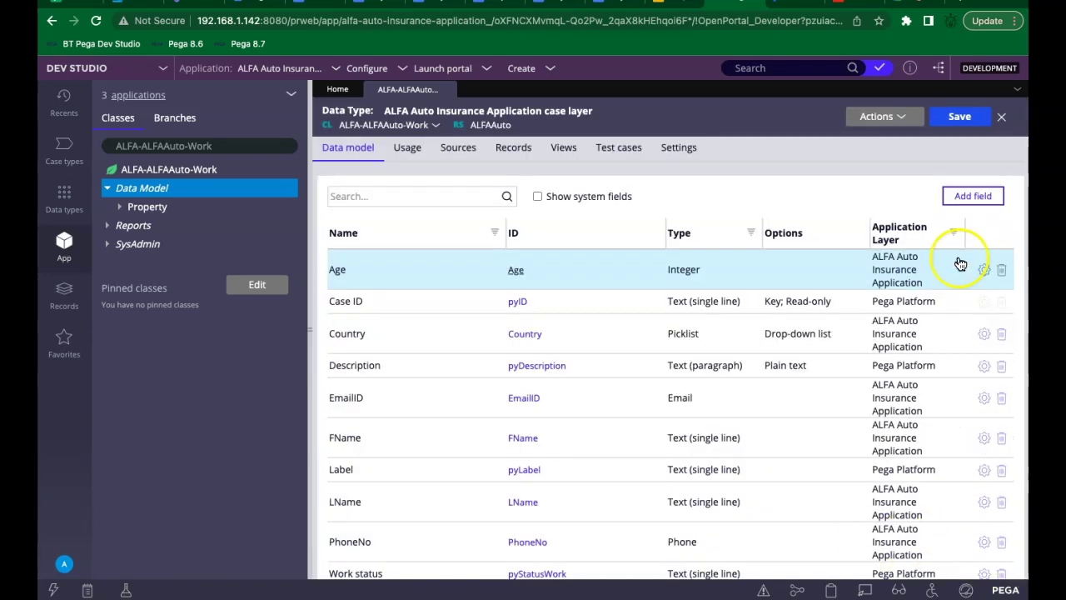
# Save the ALFA-ALFAAuto-Work data model and check the City and State entries in the field list.
pyautogui.click(957, 118)
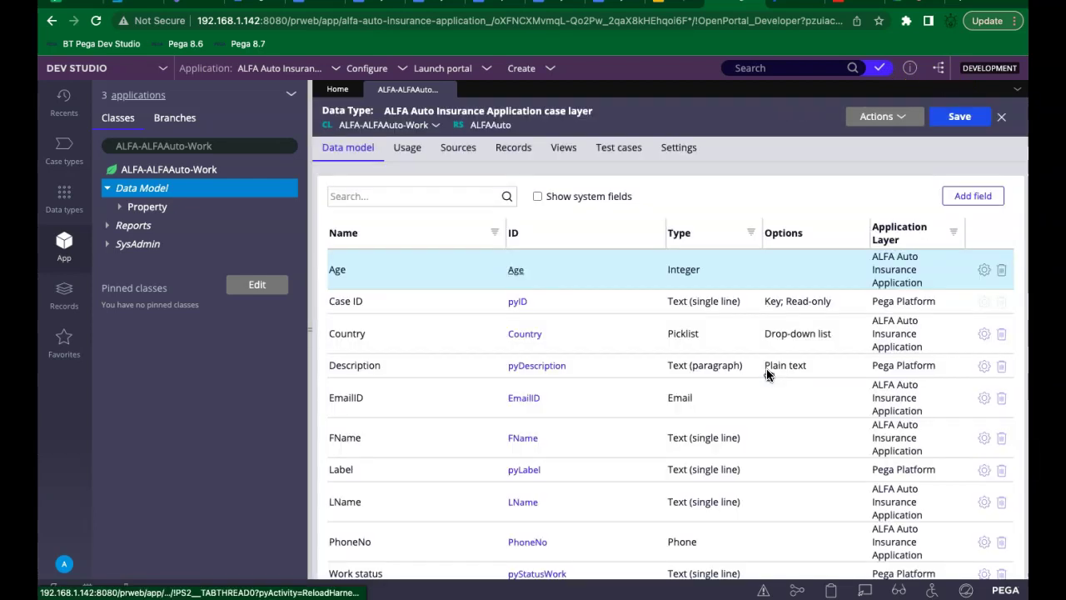
pyautogui.scroll(-3, 768, 375)
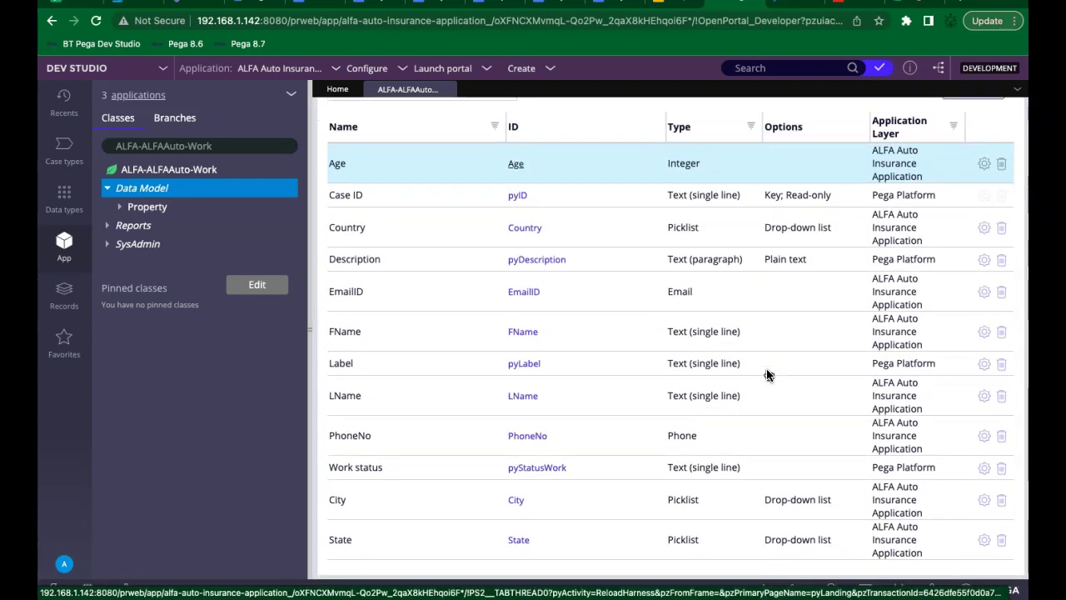
pyautogui.click(789, 503)
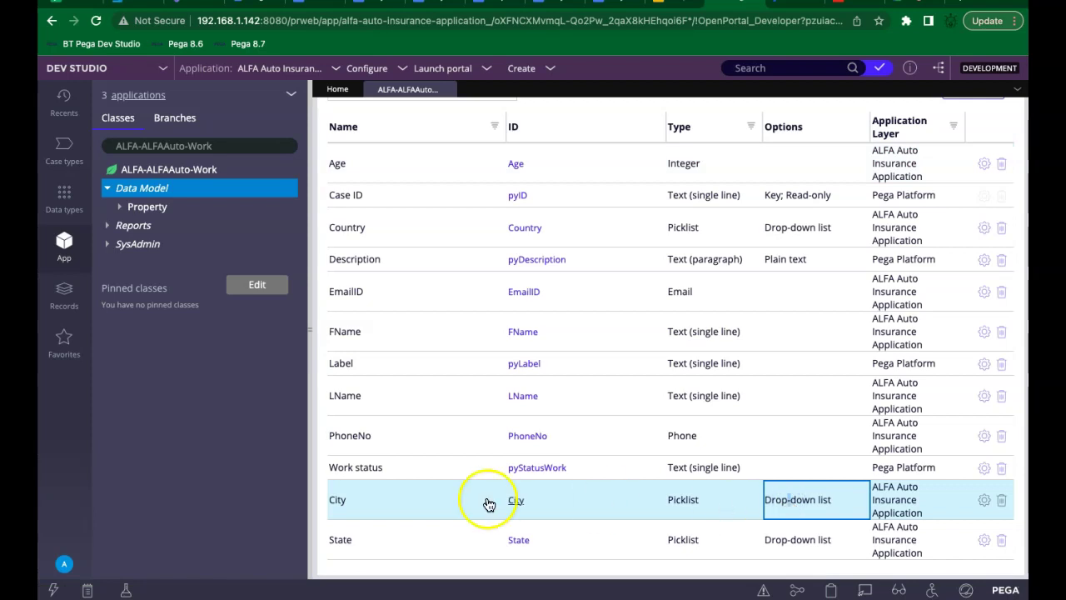
# Open the City property from the field list and set its table type to Local List.
pyautogui.click(514, 502)
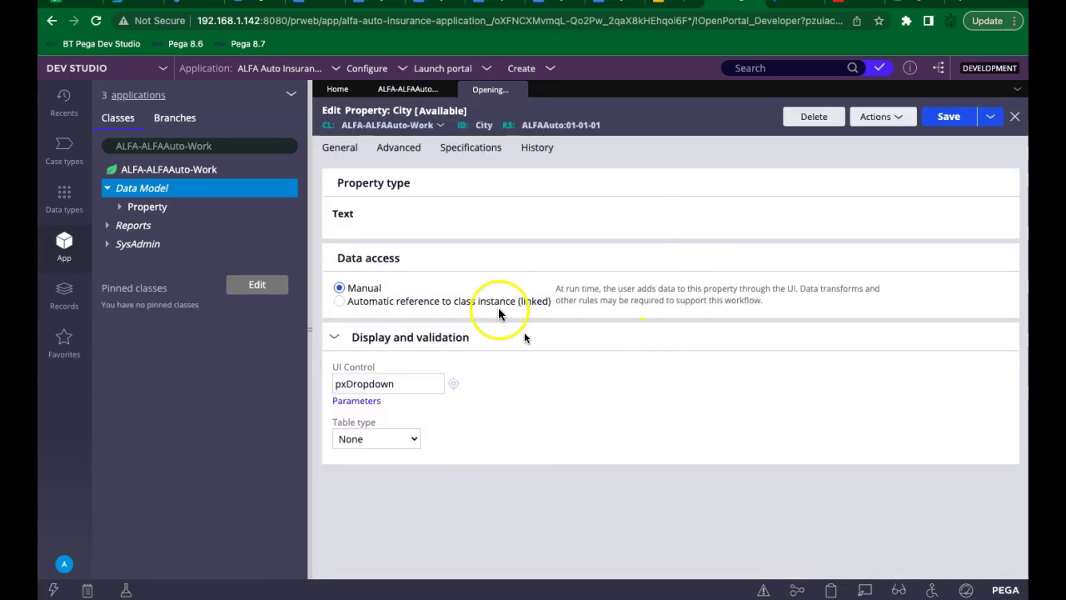
pyautogui.click(399, 292)
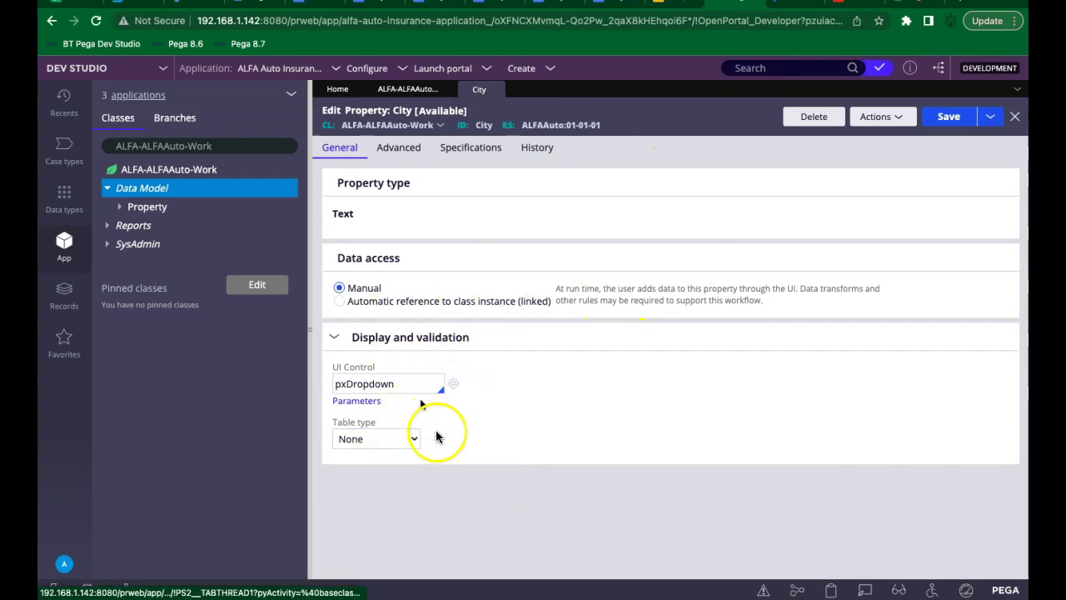
pyautogui.click(408, 439)
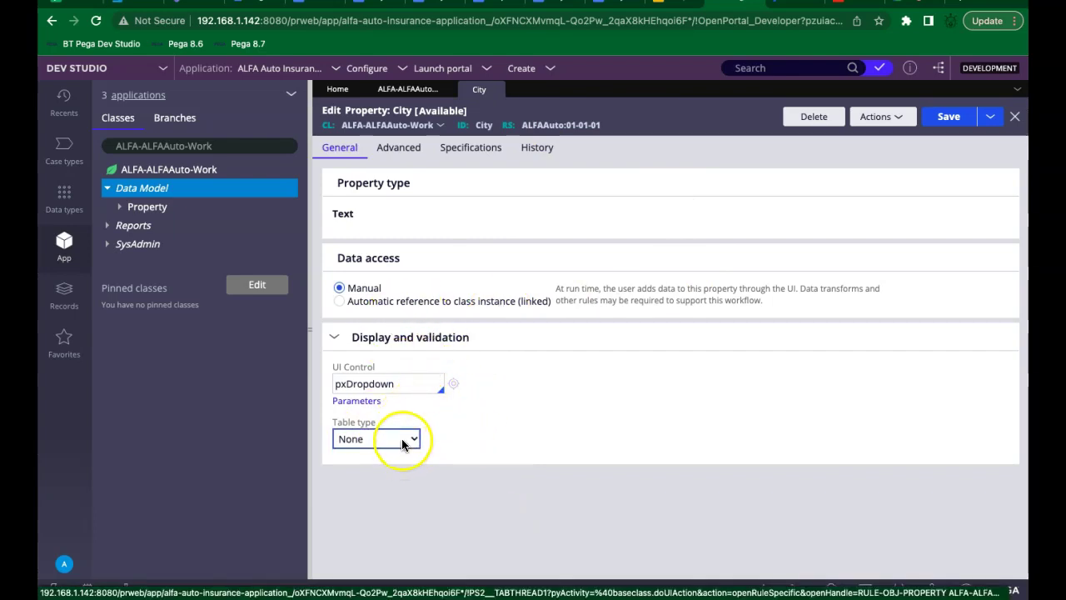
pyautogui.click(398, 454)
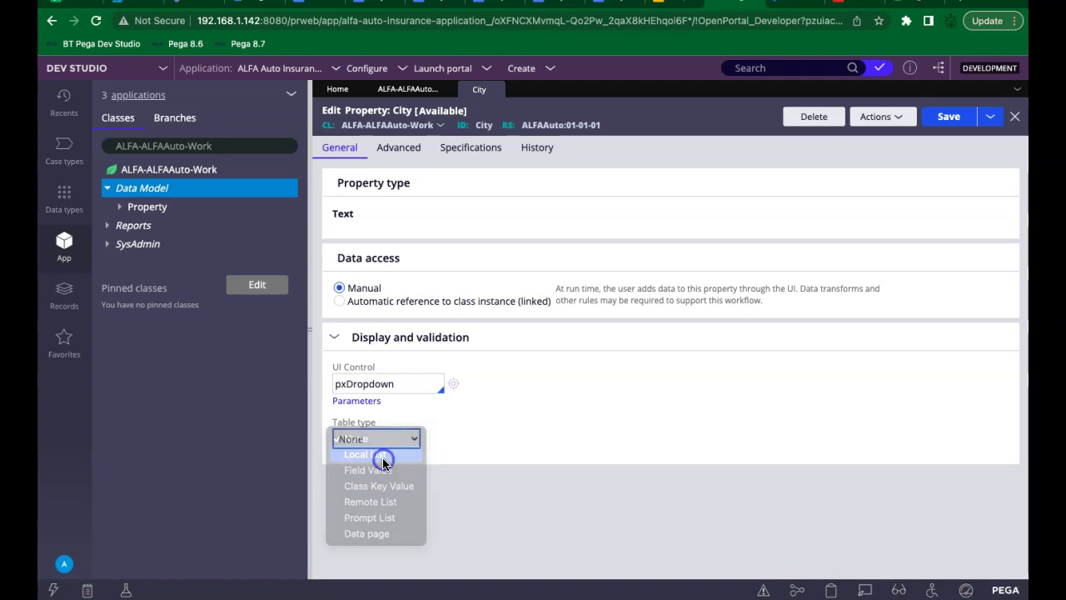
# Enter Bangalore, Hyderabad and Chennai as the City property's table values and save the property.
pyautogui.click(396, 498)
pyautogui.click(398, 502)
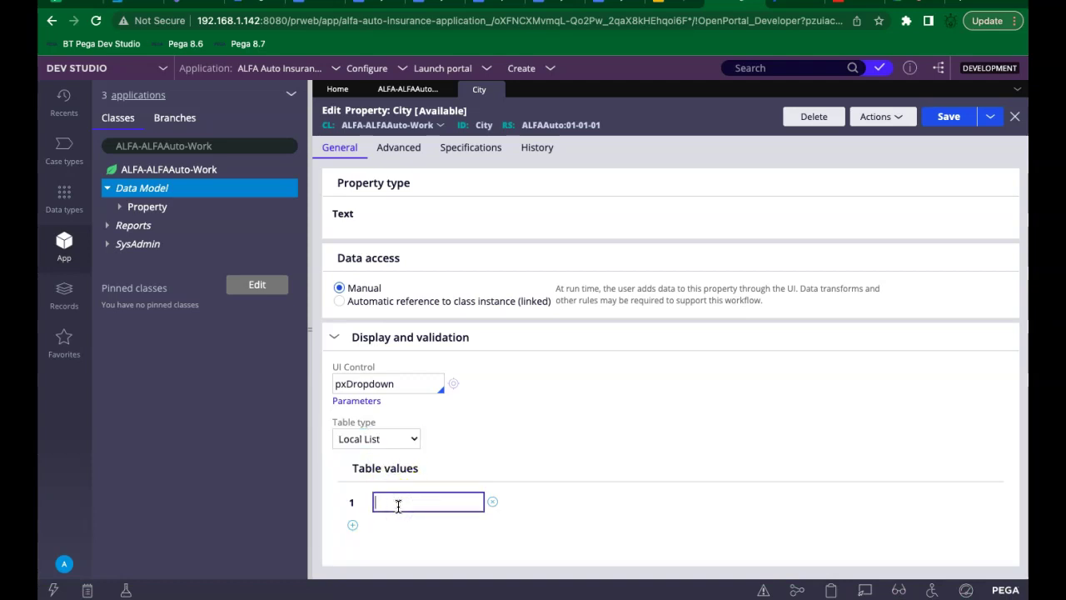
pyautogui.write('Bangalore')
pyautogui.click(361, 518)
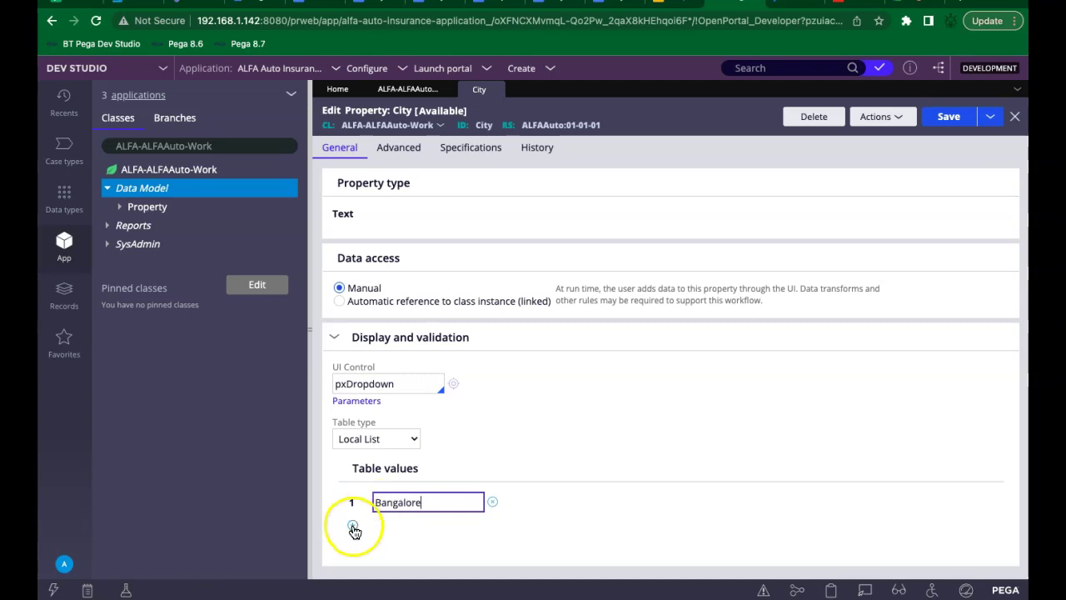
pyautogui.write('Hyderabad')
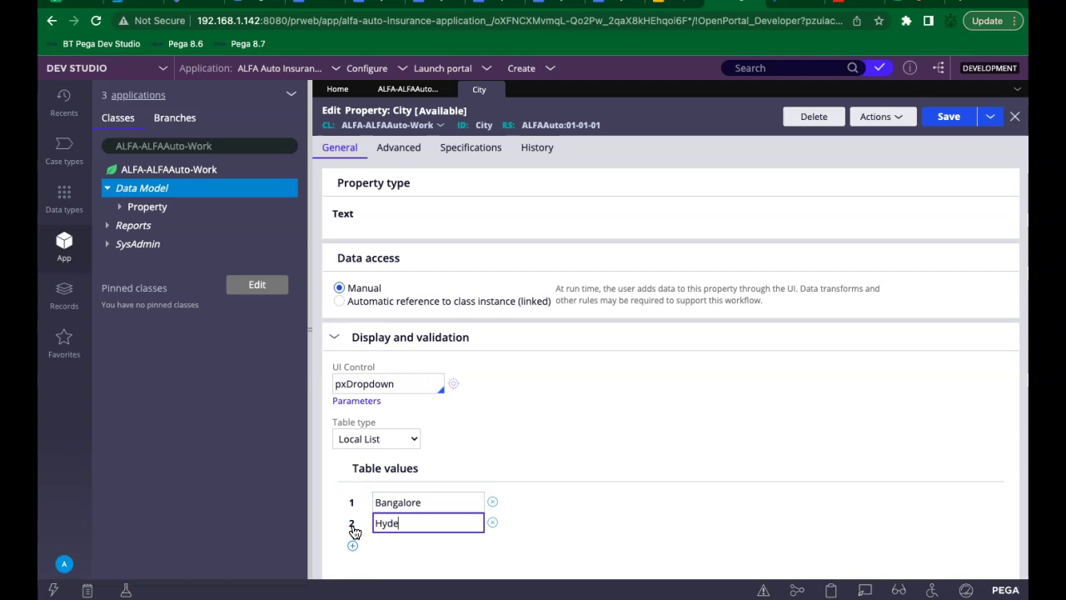
pyautogui.click(334, 537)
pyautogui.click(352, 545)
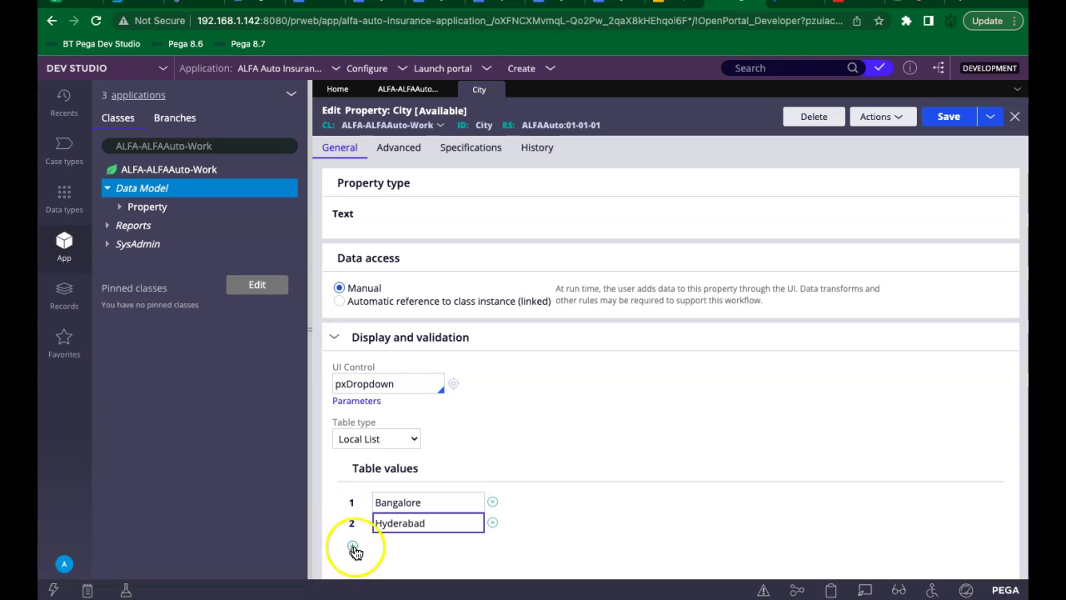
pyautogui.write('Chennai')
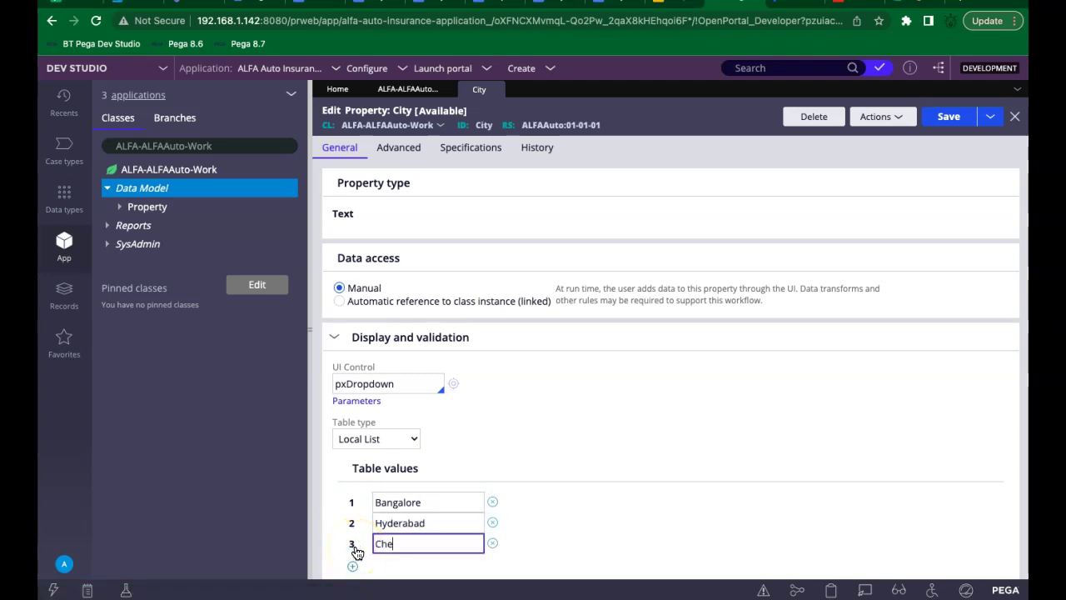
pyautogui.click(951, 118)
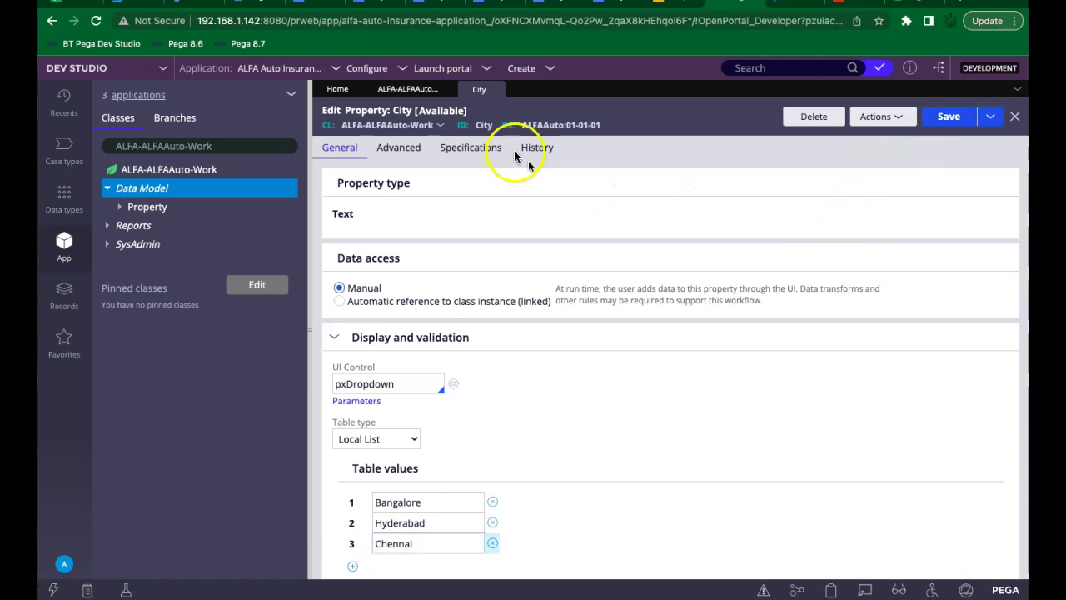
# Refresh all classes in the application explorer and expand the Property list under the ALFA-ALFAAuto-Work Data Model.
pyautogui.click(414, 92)
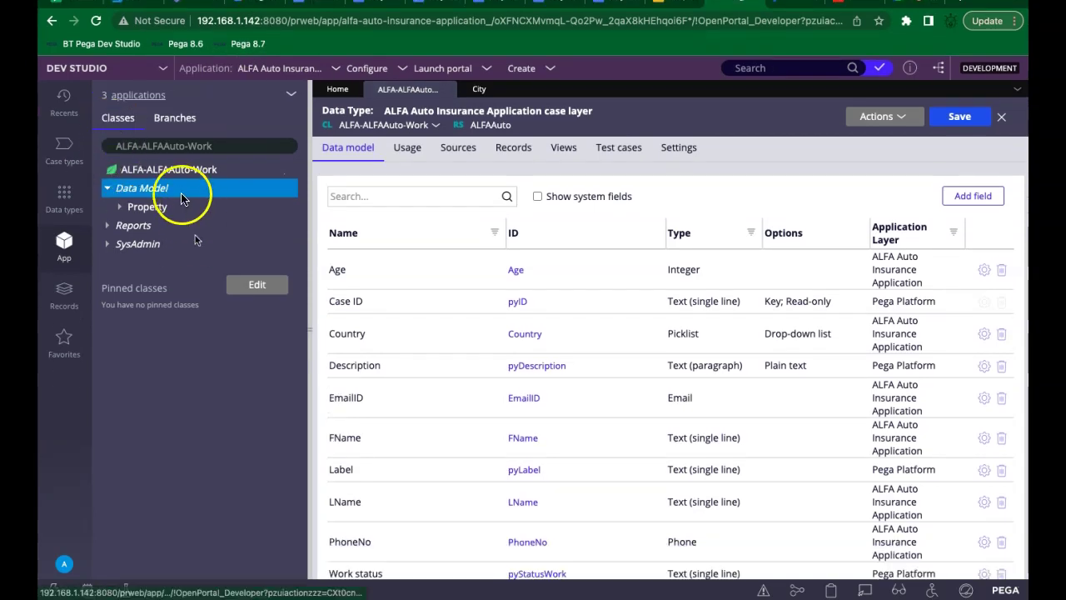
pyautogui.rightClick(185, 192)
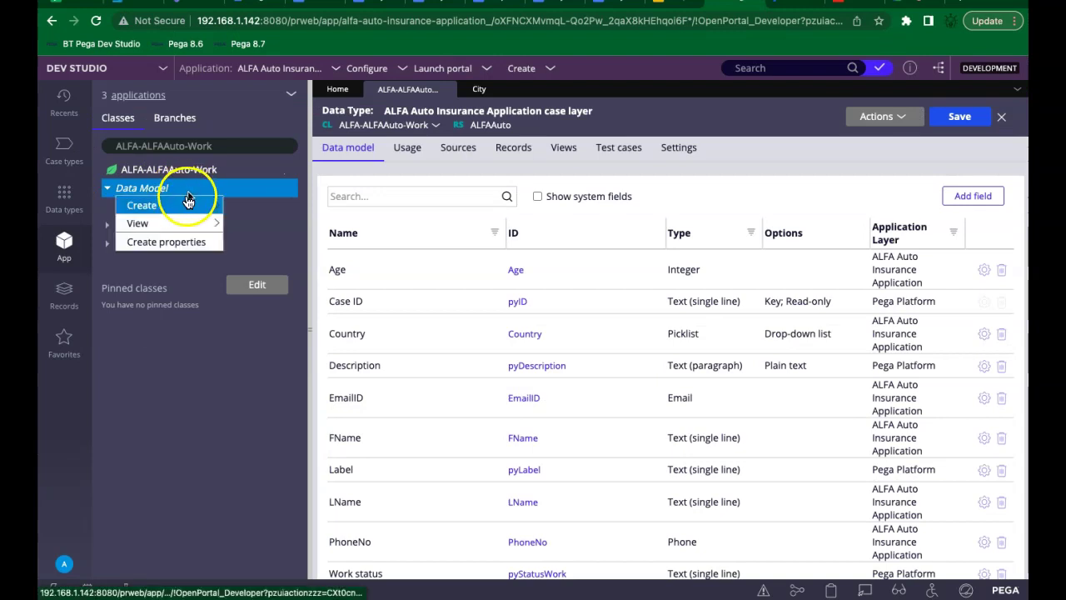
pyautogui.click(205, 170)
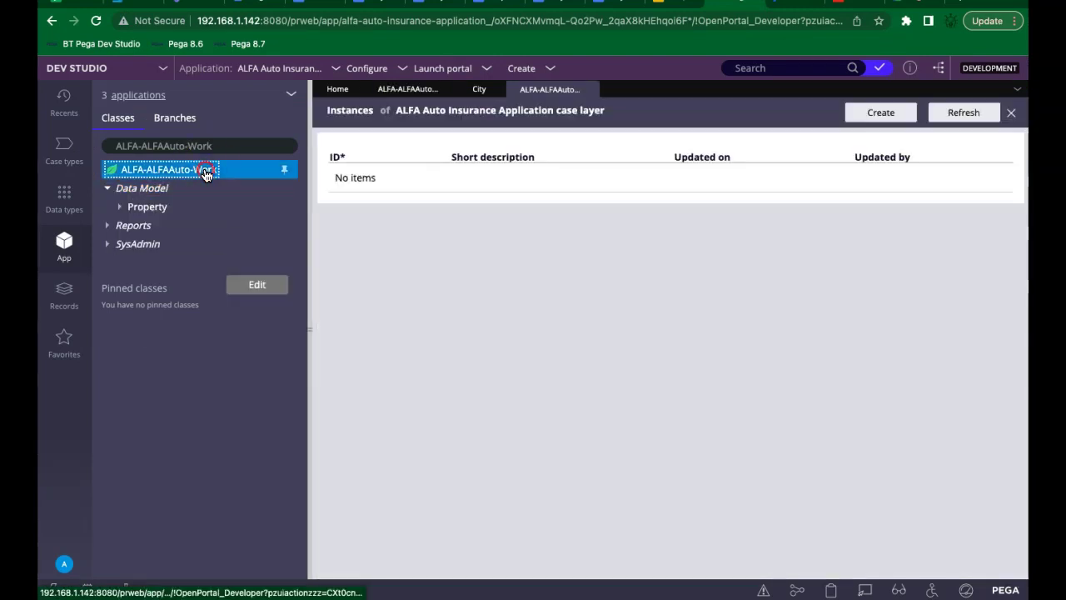
pyautogui.rightClick(205, 173)
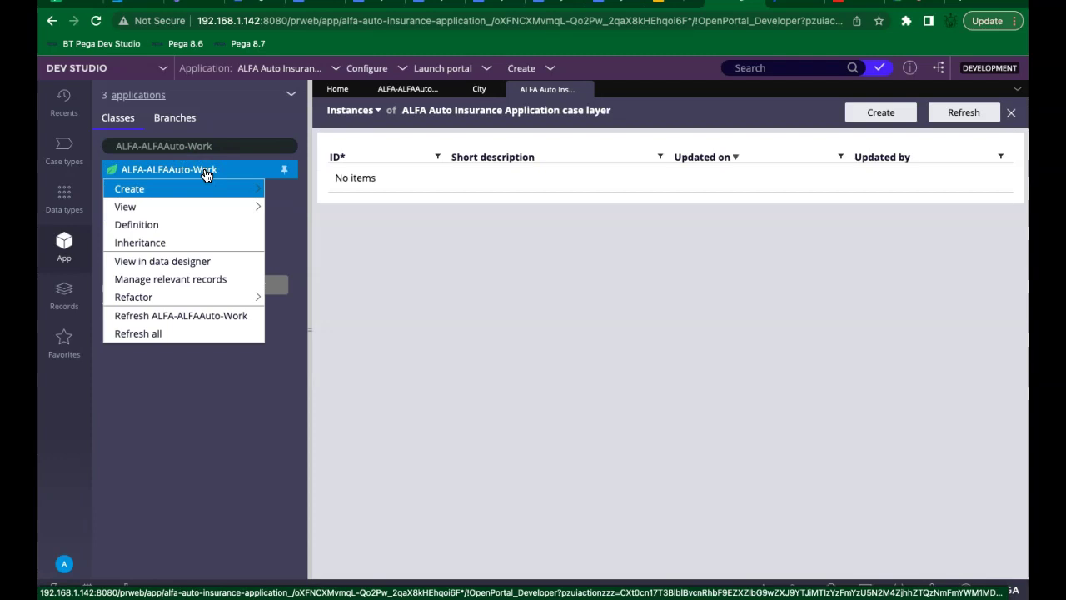
pyautogui.click(163, 334)
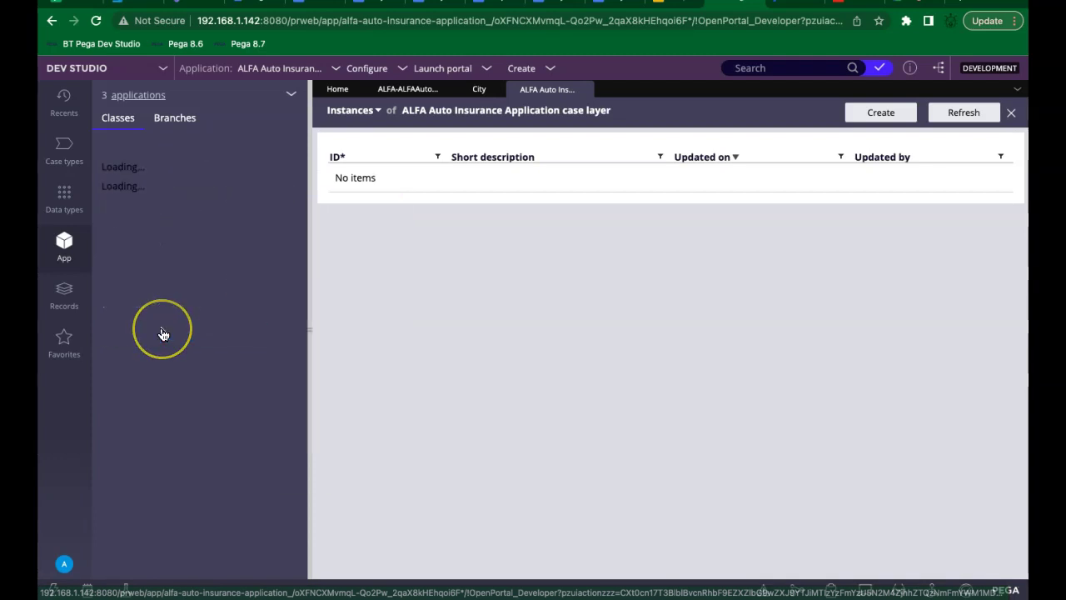
pyautogui.click(109, 192)
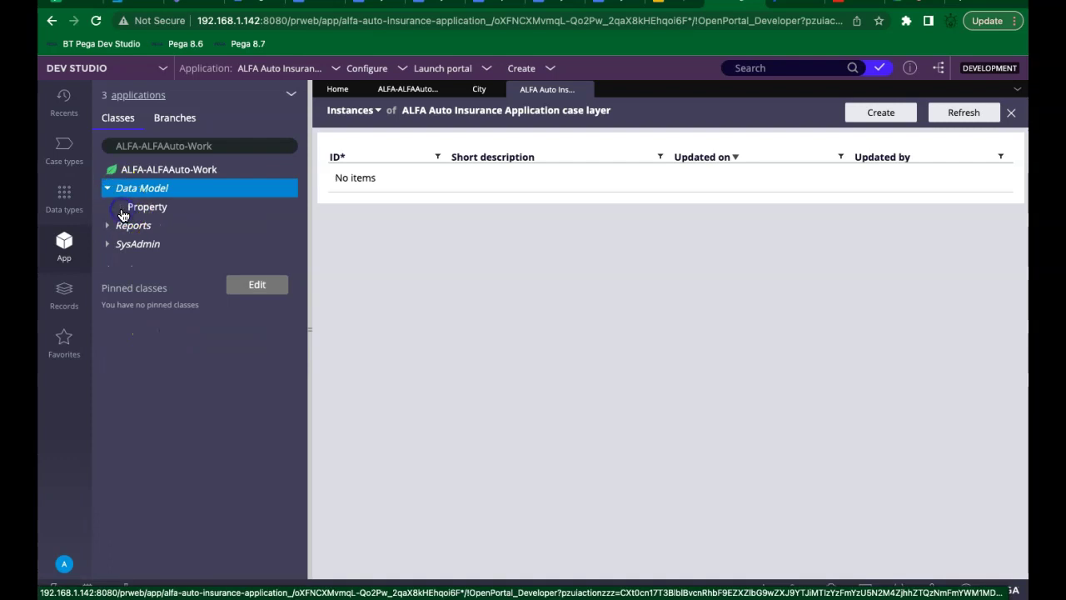
pyautogui.click(121, 209)
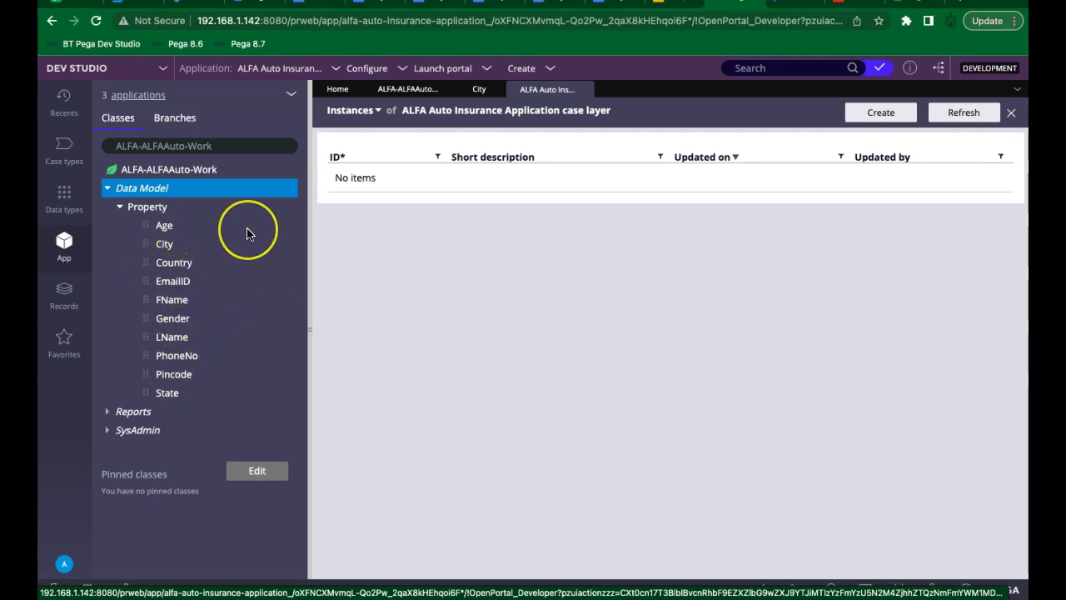
pyautogui.rightClick(206, 171)
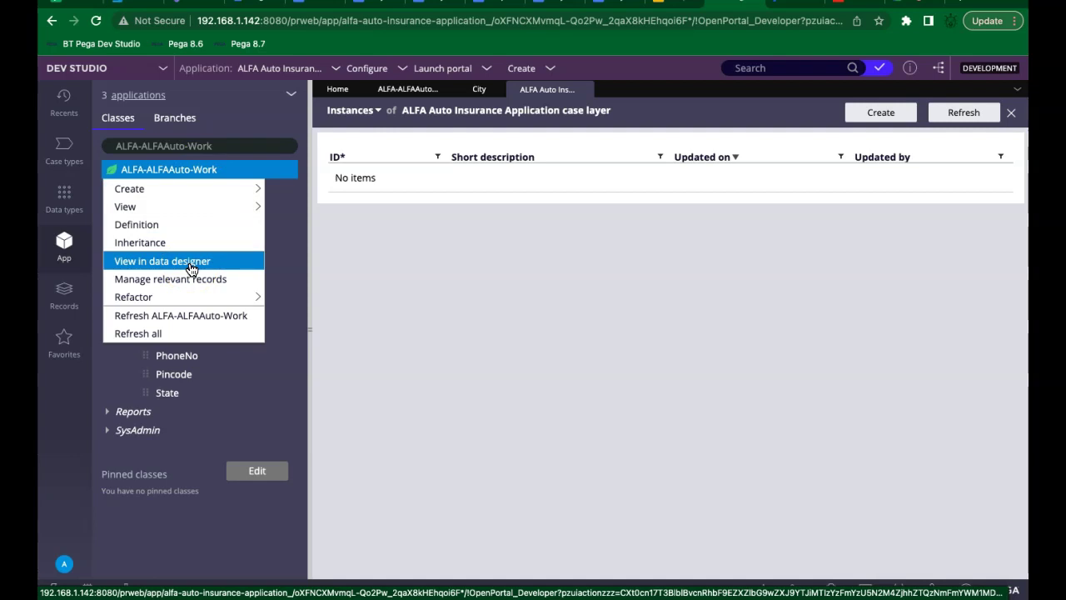
pyautogui.click(394, 262)
pyautogui.click(159, 188)
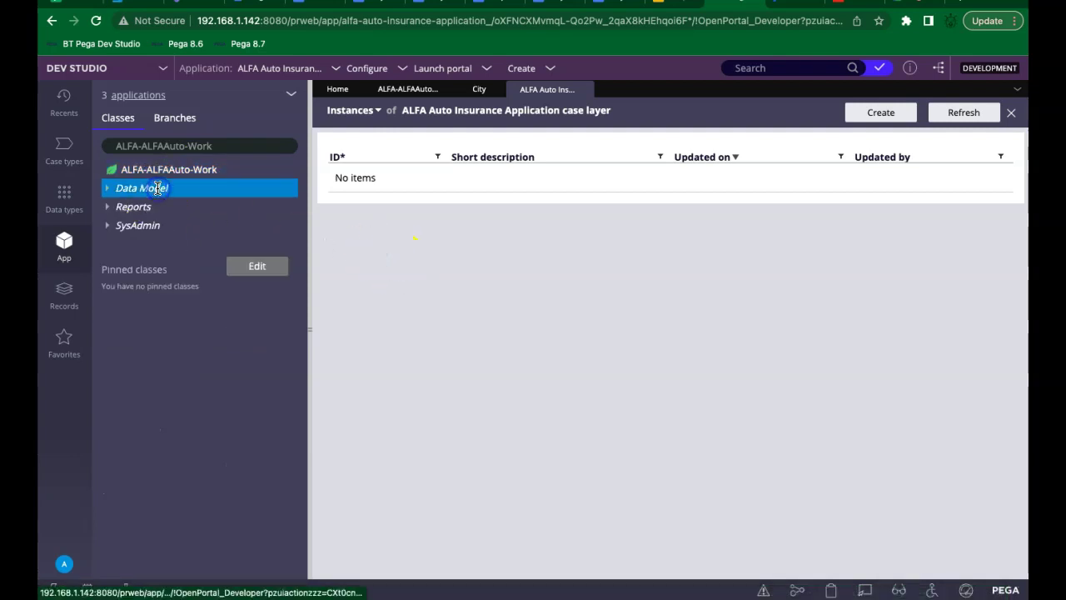
pyautogui.rightClick(155, 188)
pyautogui.moveTo(180, 220)
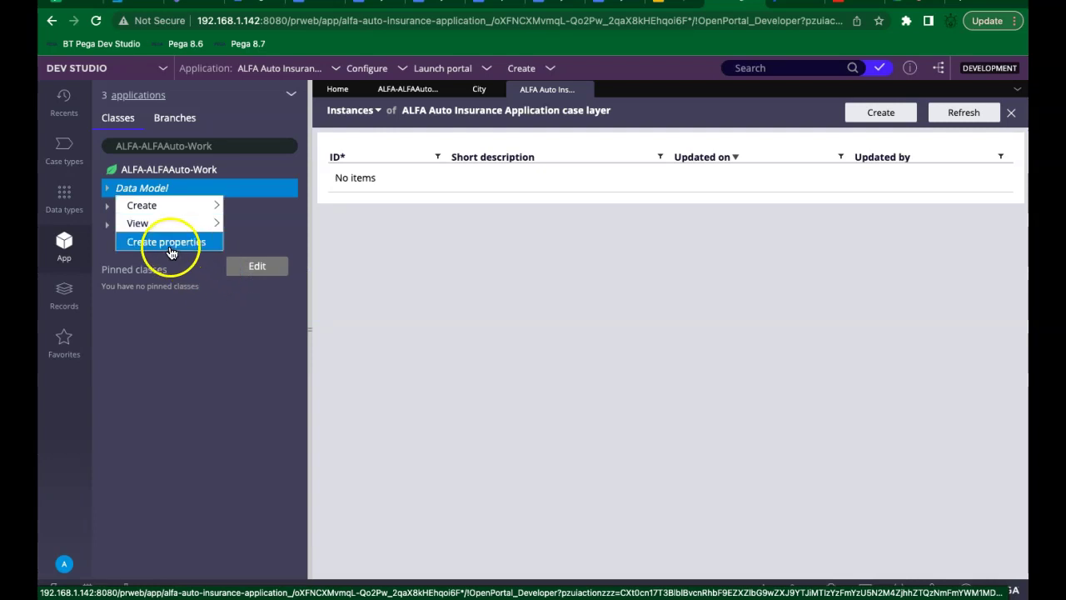
pyautogui.click(421, 310)
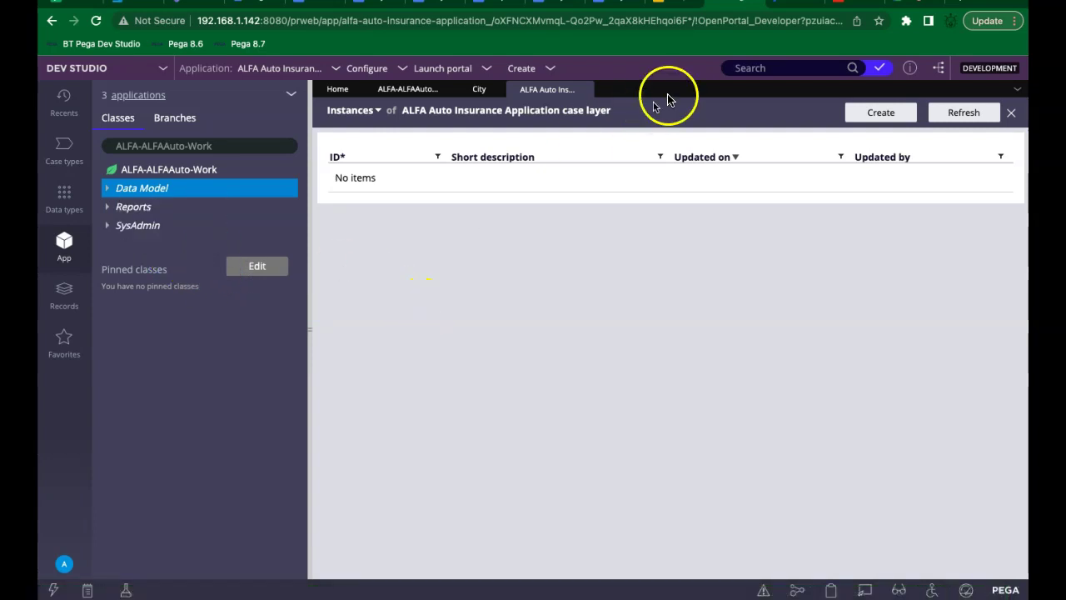
# Switch to the Google Meet call, admit the waiting participant and return to Dev Studio.
pyautogui.click(908, 3)
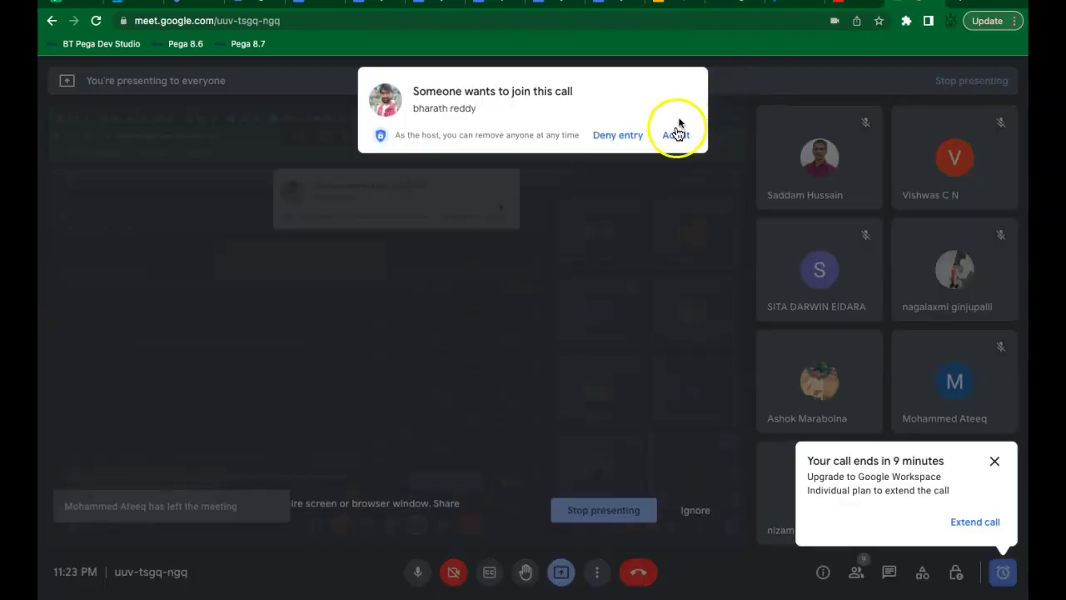
pyautogui.click(675, 132)
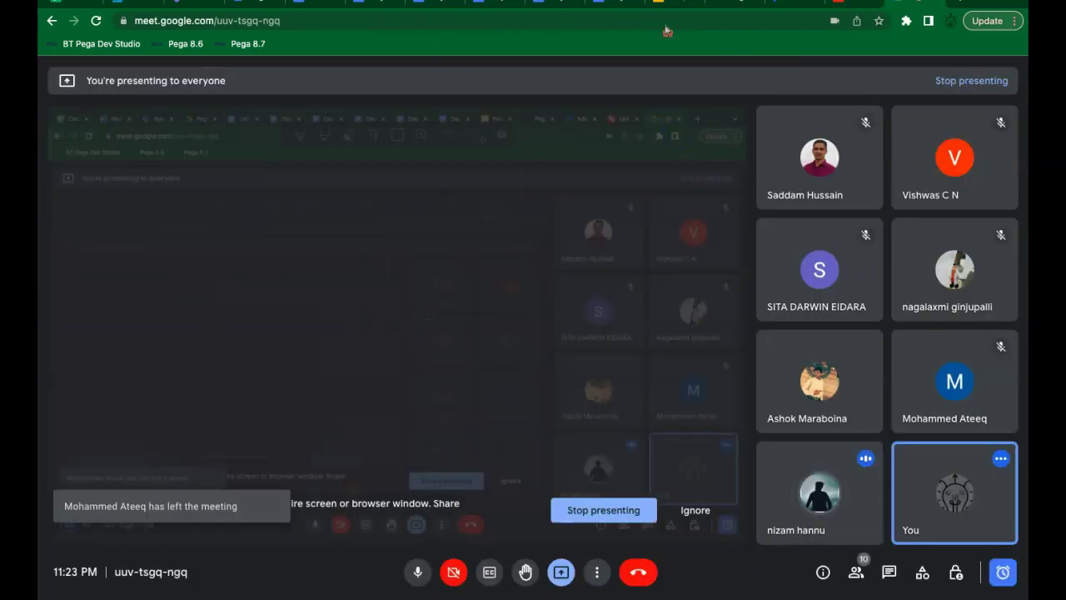
pyautogui.click(736, 3)
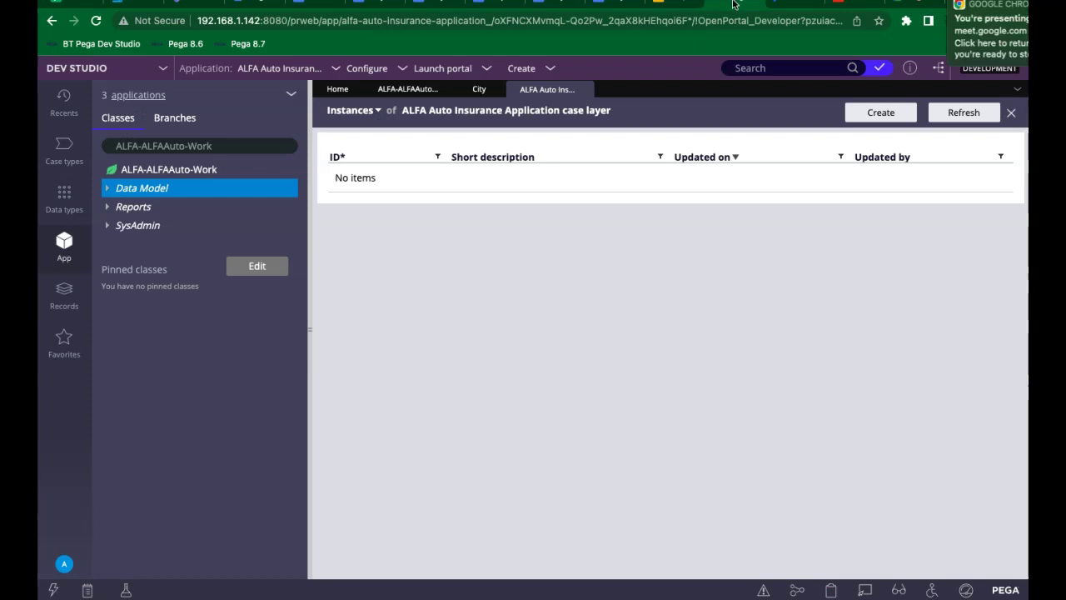
# View ALFA-ALFAAuto-Work in the data designer and review its full field list down to City and State.
pyautogui.click(106, 188)
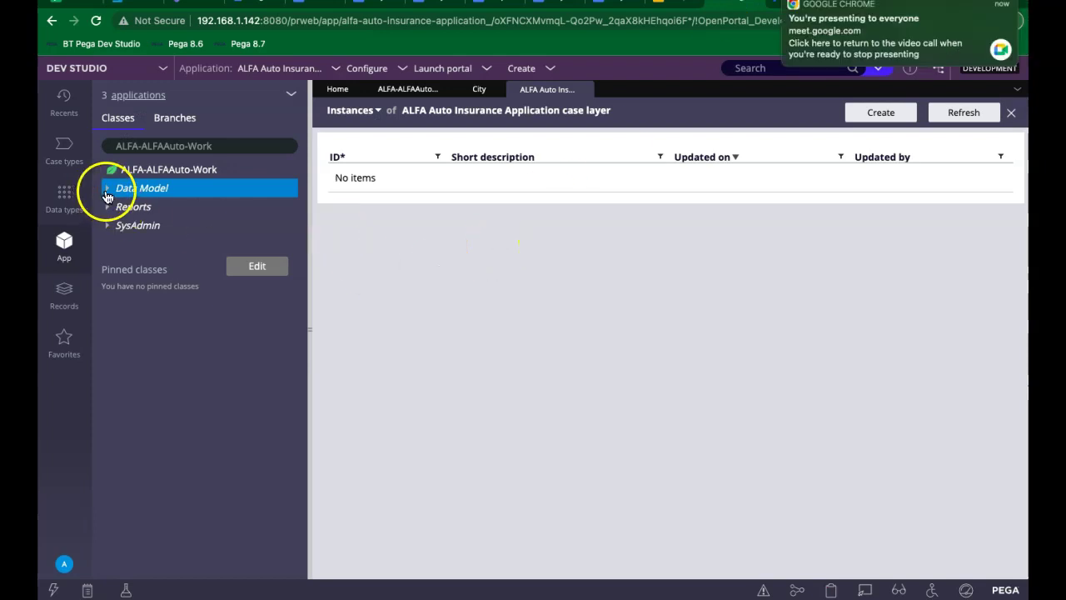
pyautogui.rightClick(186, 175)
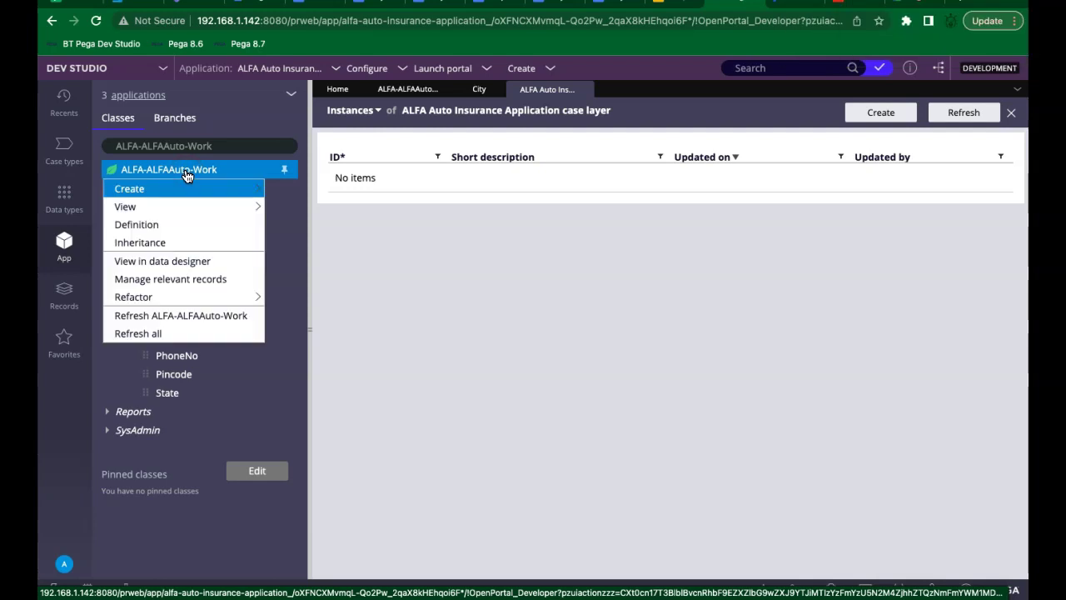
pyautogui.click(190, 261)
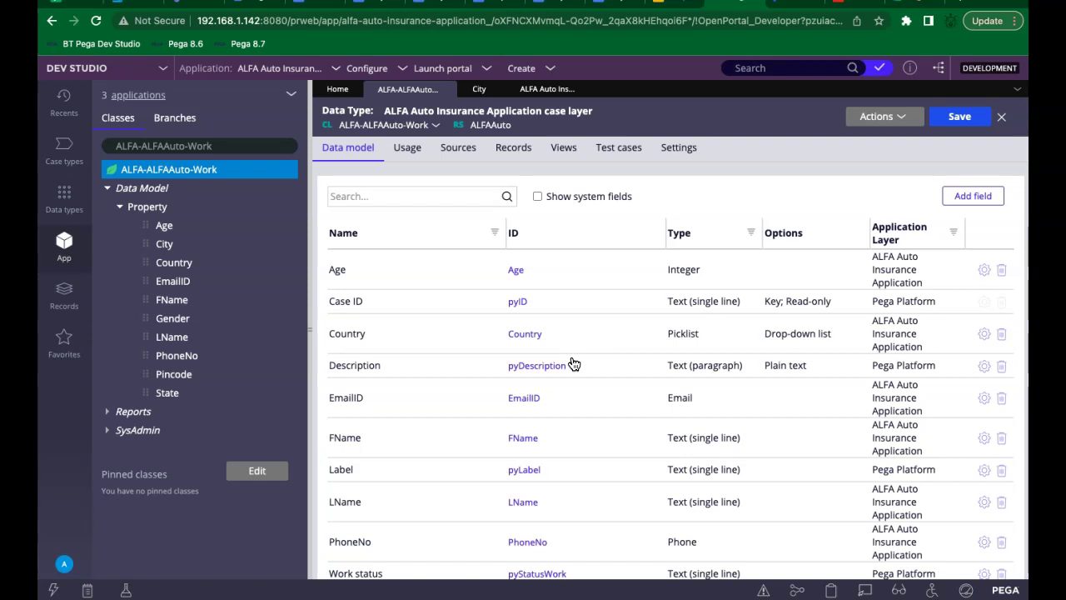
pyautogui.click(593, 324)
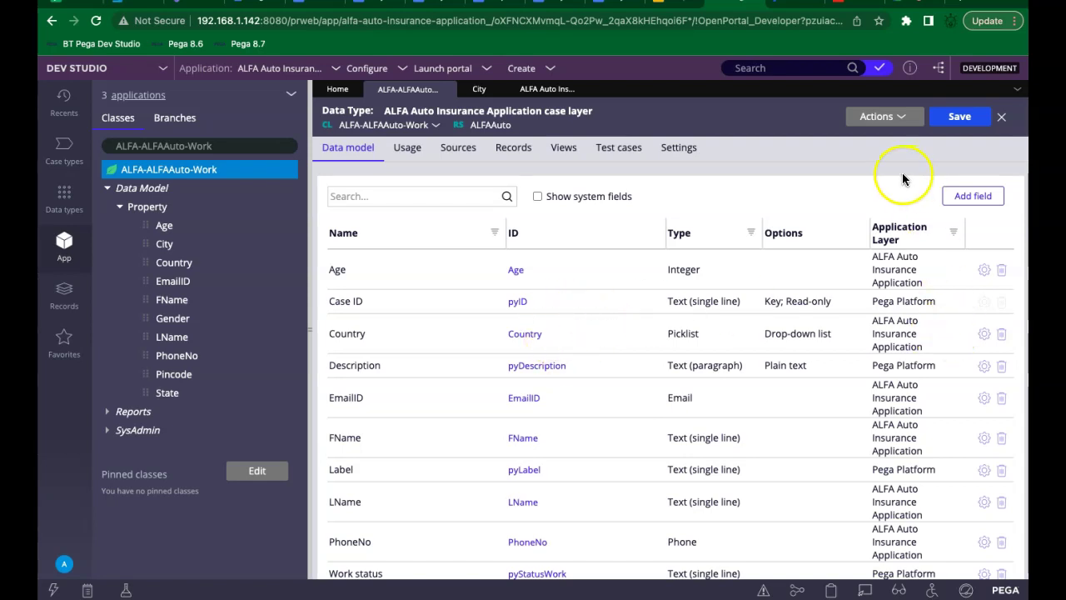
pyautogui.scroll(-2, 874, 197)
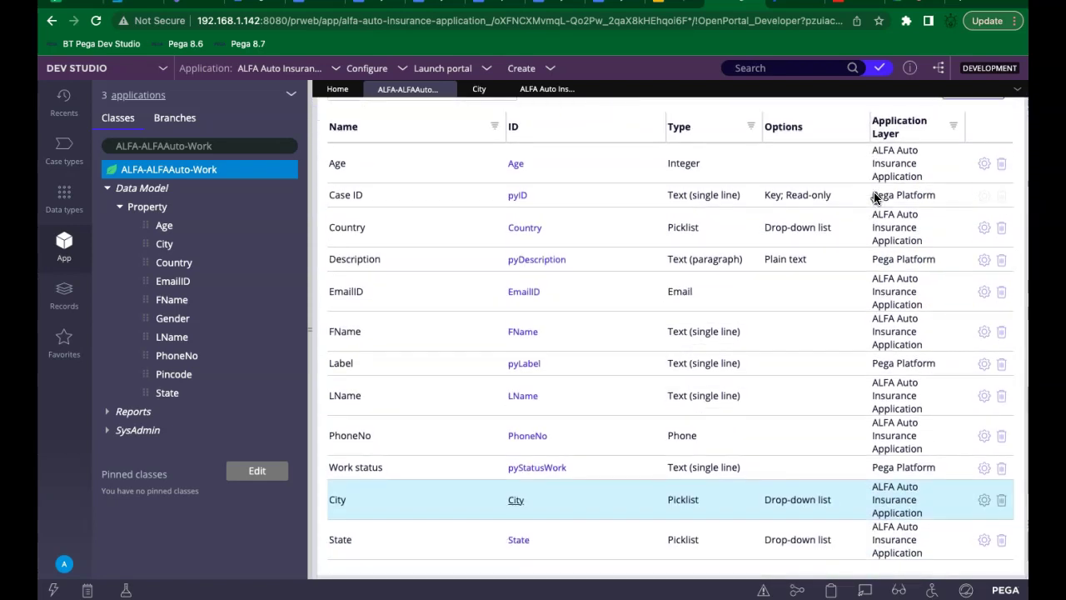
pyautogui.scroll(1, 874, 197)
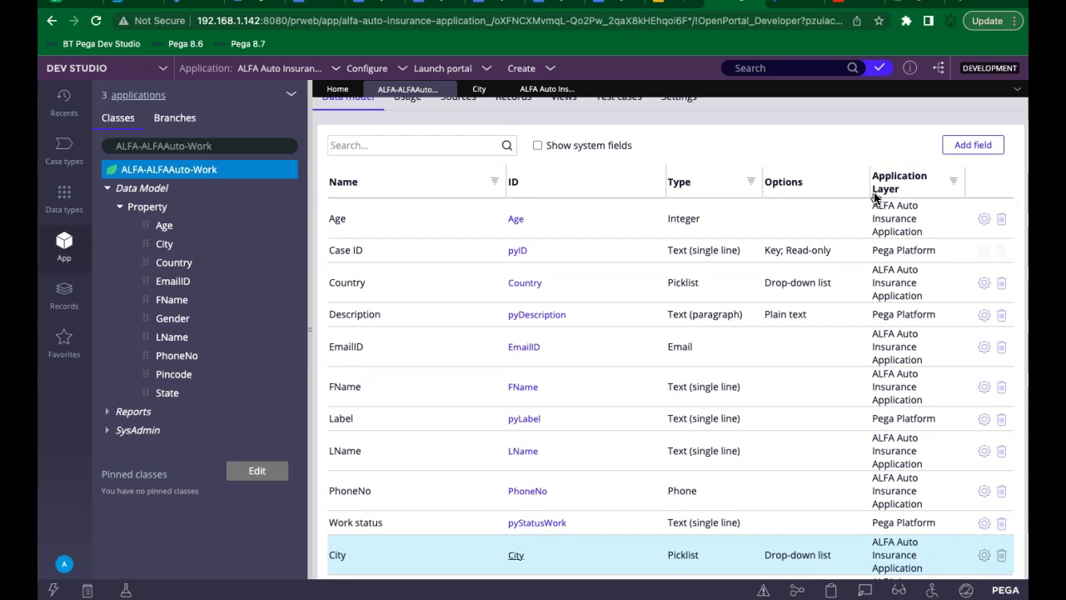
pyautogui.scroll(-1, 875, 197)
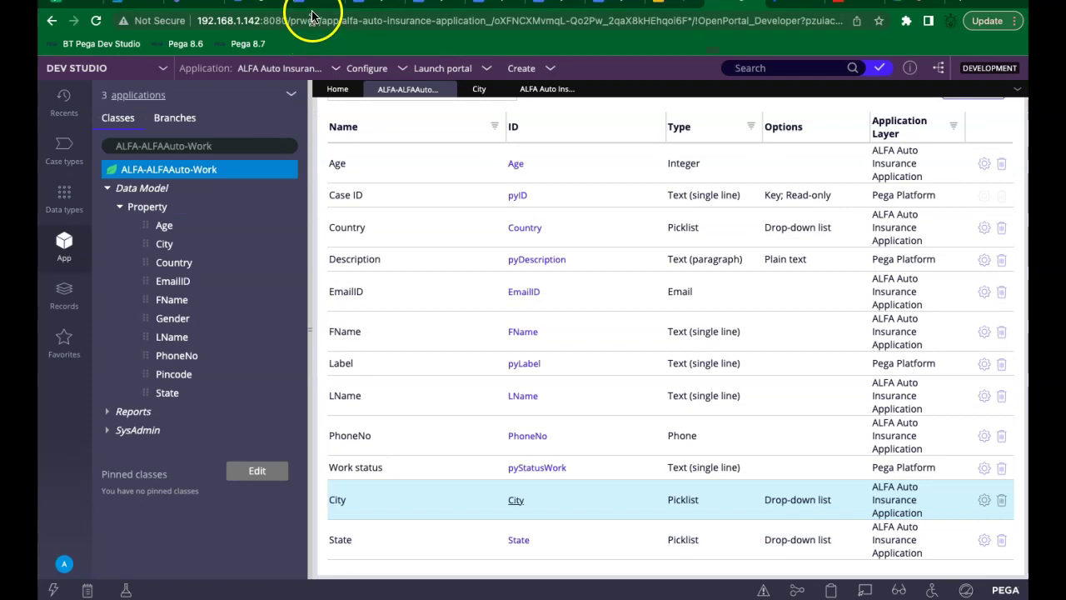
# Switch to the Google Docs notes and add the contact phone number on its own line below "3 ways –".
pyautogui.click(316, 4)
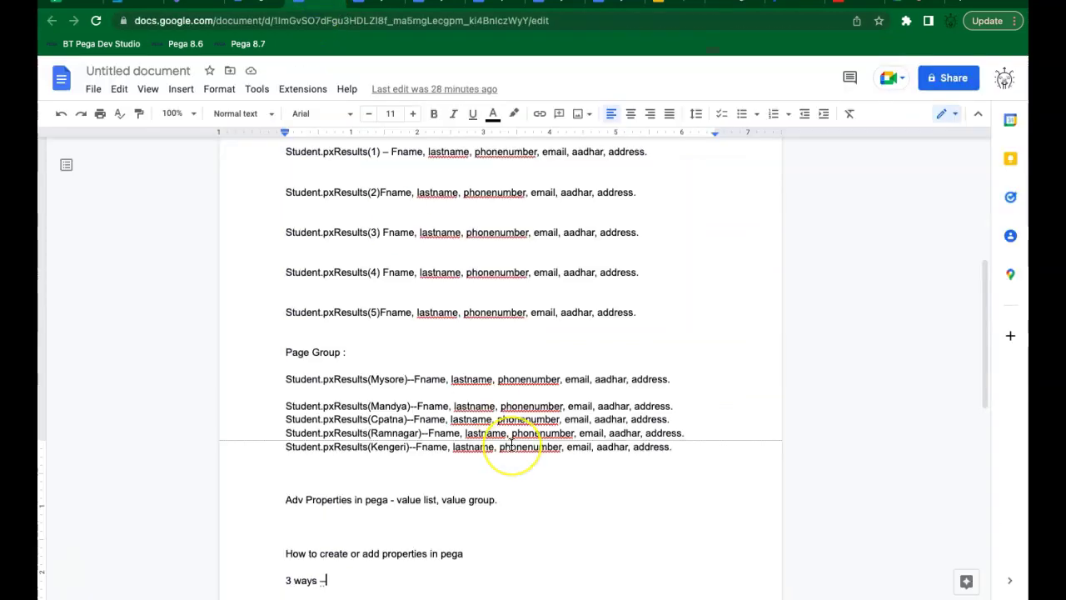
pyautogui.press('Return')
pyautogui.press('Return')
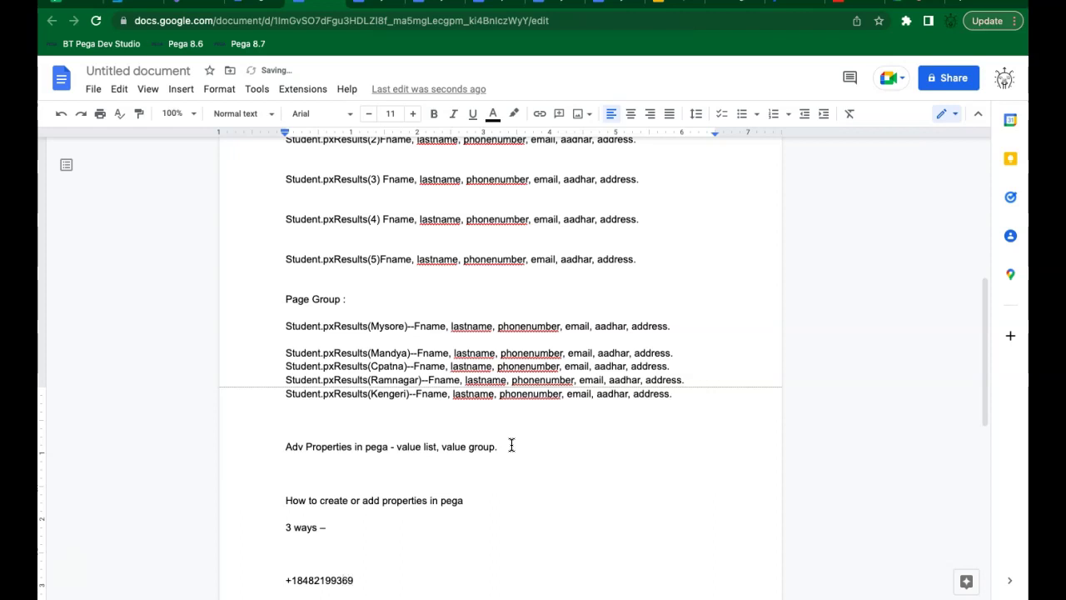
pyautogui.press('Return')
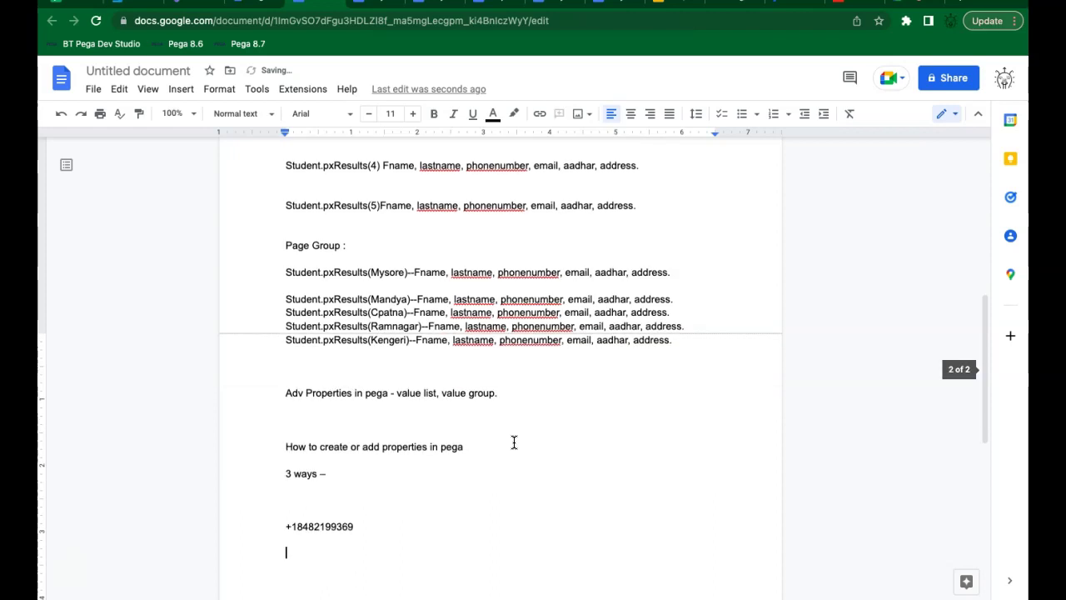
pyautogui.doubleClick(310, 525)
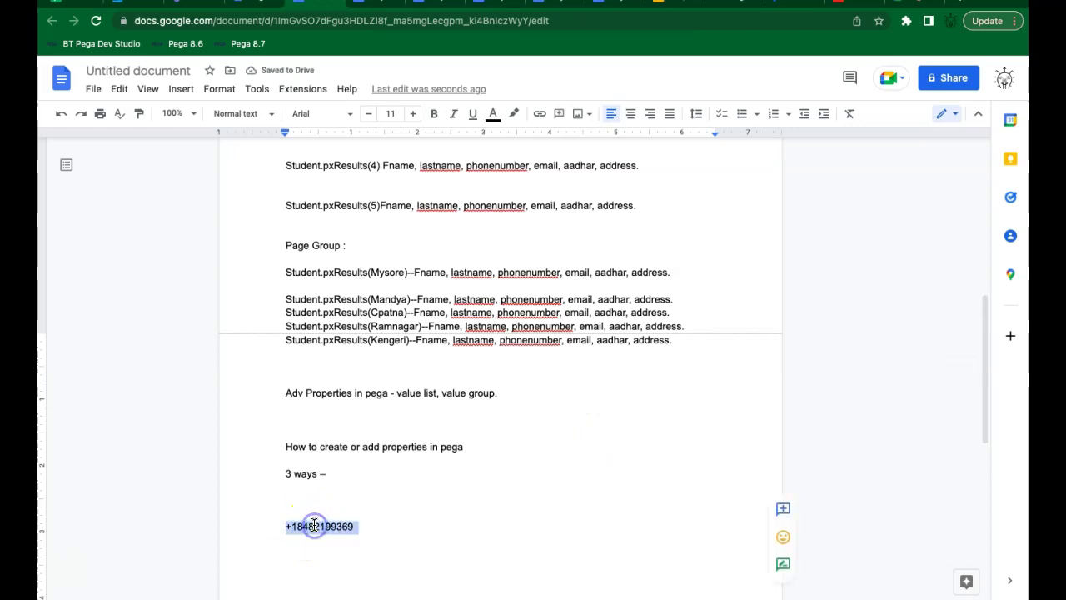
pyautogui.click(380, 525)
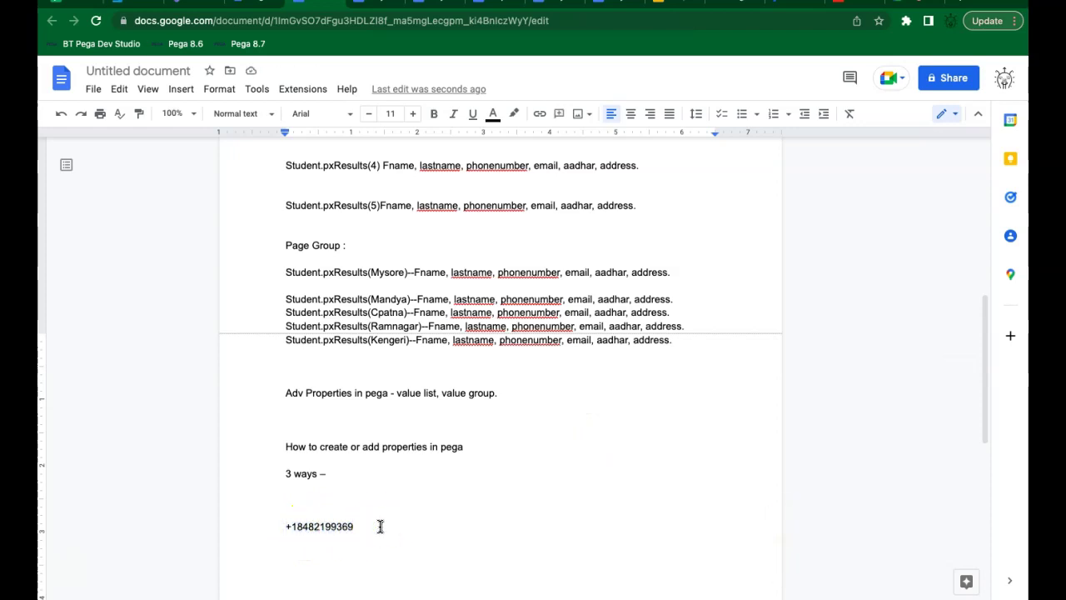
pyautogui.click(298, 526)
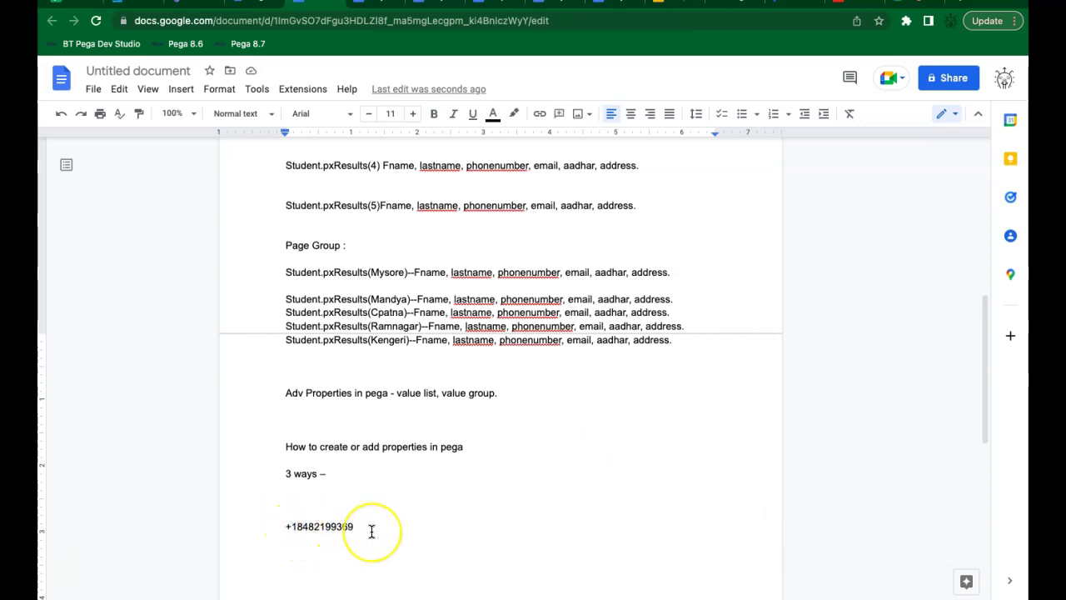
pyautogui.click(341, 526)
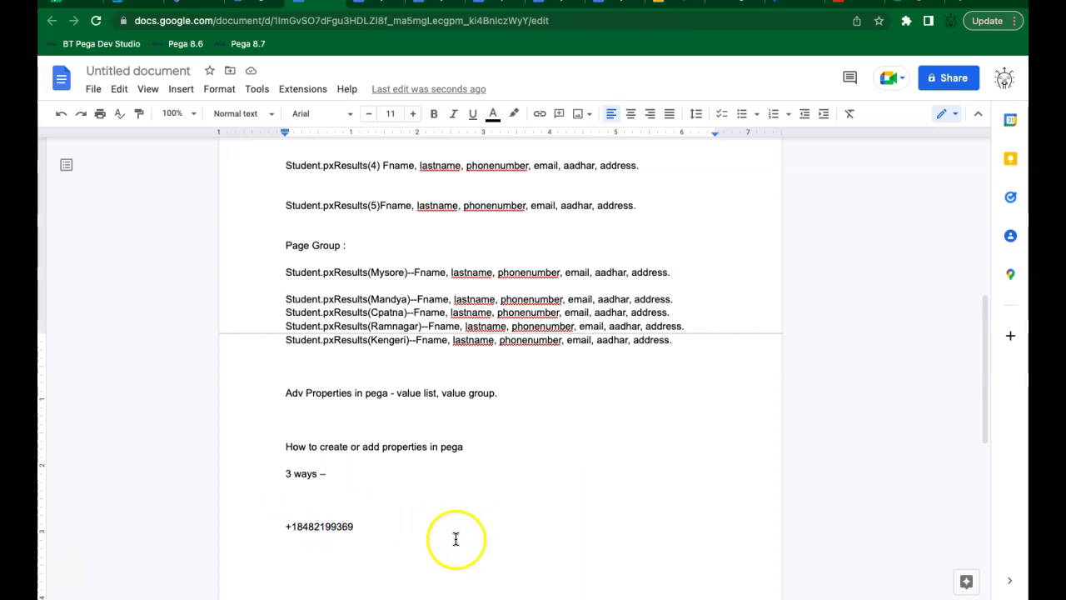
# Rename the notes document as "Day 7 properties".
pyautogui.click(148, 69)
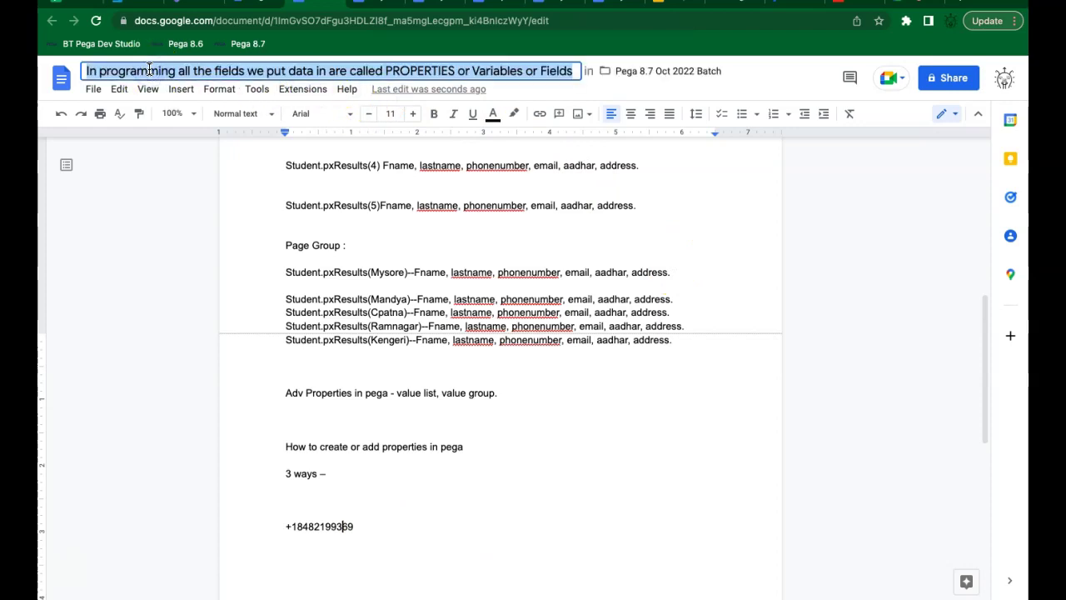
pyautogui.write('DAy')
pyautogui.press('BackSpace')
pyautogui.press('BackSpace')
pyautogui.write('ay 7 ')
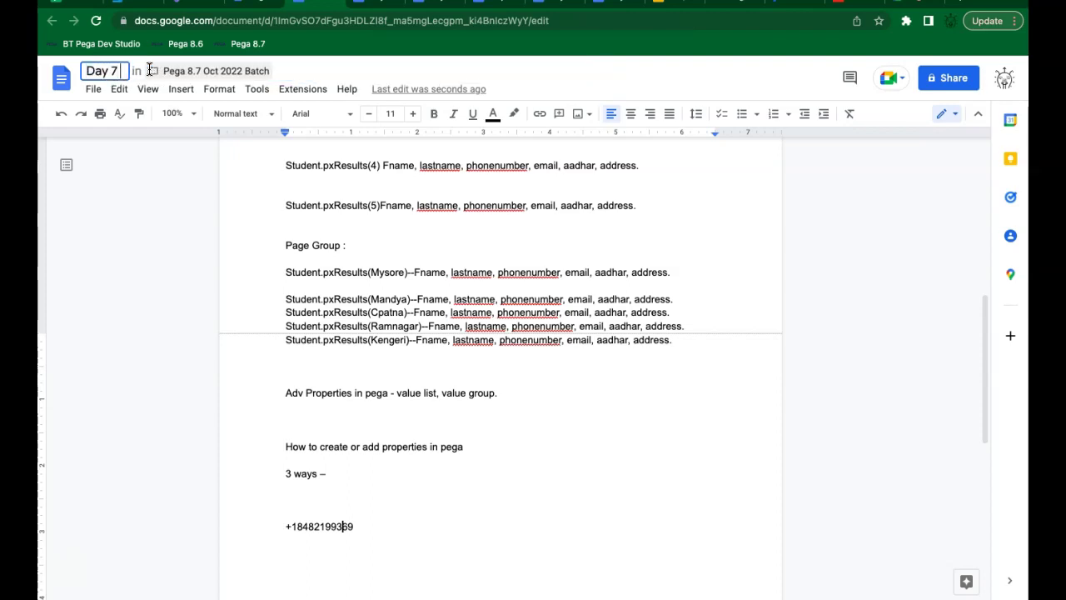
pyautogui.write('properte')
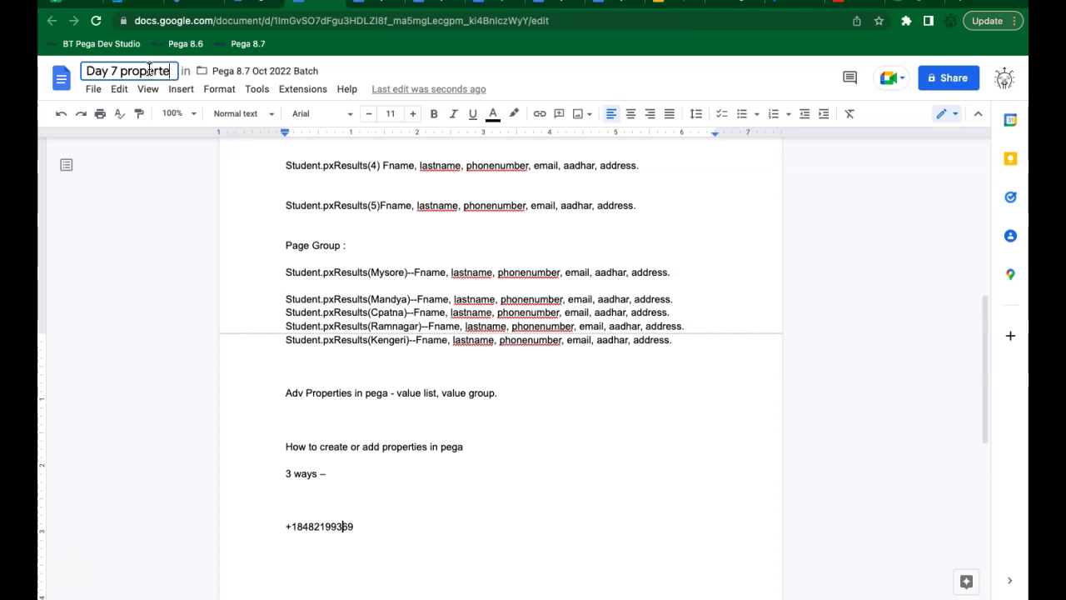
pyautogui.press('BackSpace')
pyautogui.write('ies')
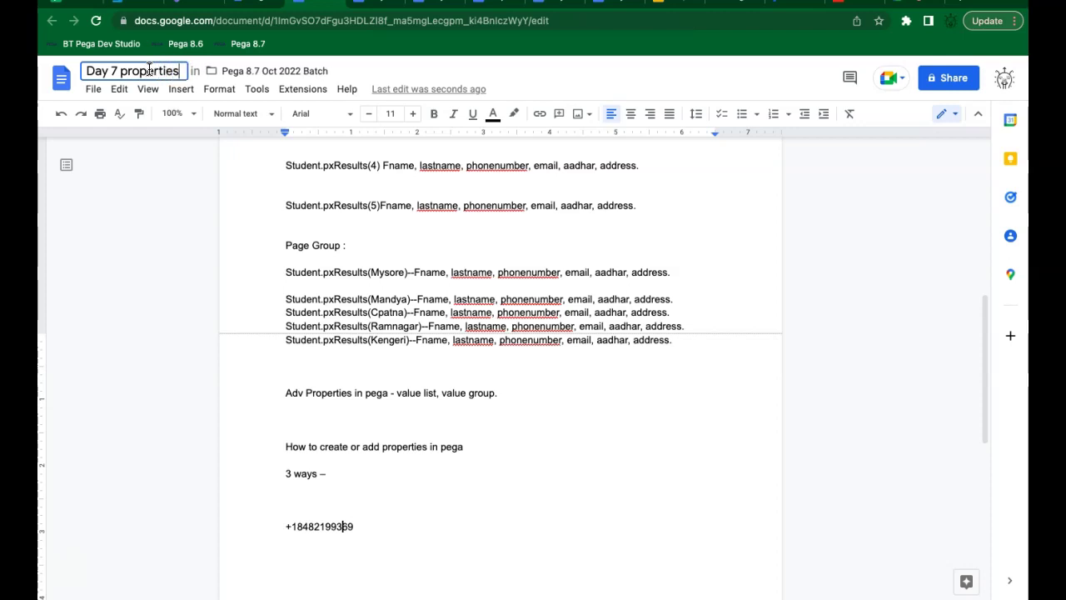
pyautogui.click(854, 235)
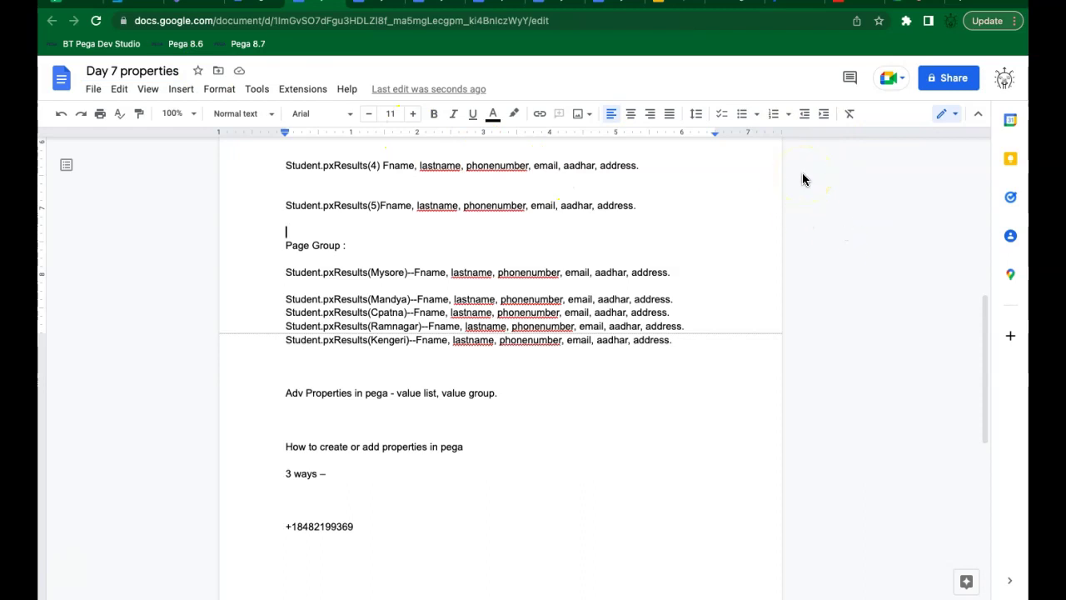
# Review the notes from Page Group back up to Property Types, and check the ALFA-ALFAAuto-Work field list in Dev Studio.
pyautogui.press('Up')
pyautogui.press('Up')
pyautogui.press('Up')
pyautogui.press('Up')
pyautogui.press('Up')
pyautogui.press('Up')
pyautogui.press('Up')
pyautogui.press('Up')
pyautogui.press('Up')
pyautogui.press('Up')
pyautogui.press('Up')
pyautogui.press('Up')
pyautogui.press('Up')
pyautogui.press('Up')
pyautogui.press('Up')
pyautogui.press('Up')
pyautogui.press('Up')
pyautogui.press('Up')
pyautogui.press('Up')
pyautogui.press('Up')
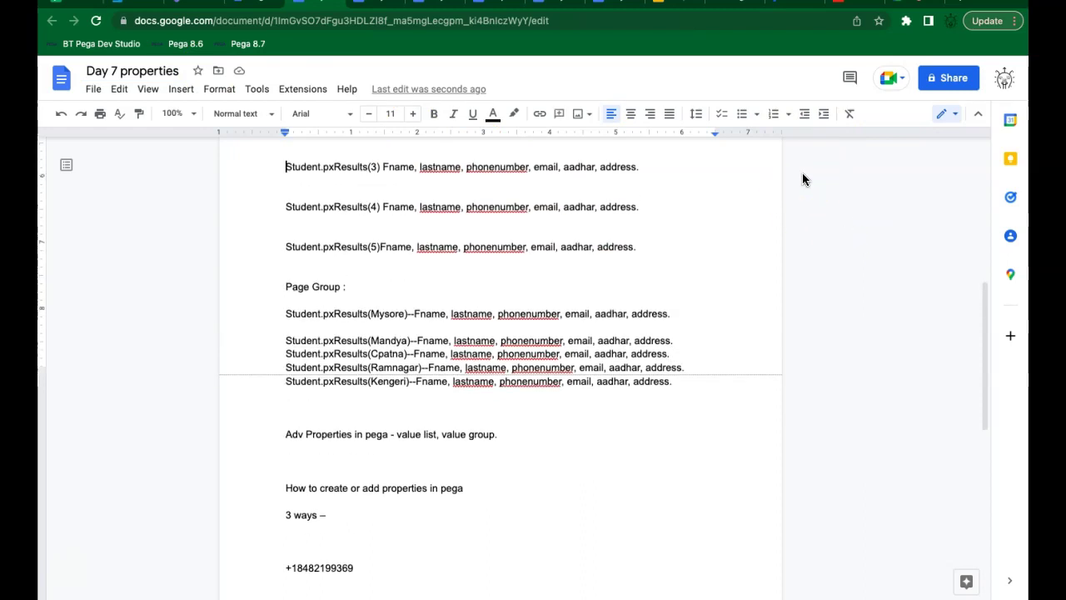
pyautogui.press('Up')
pyautogui.press('Up')
pyautogui.press('Up')
pyautogui.press('Up')
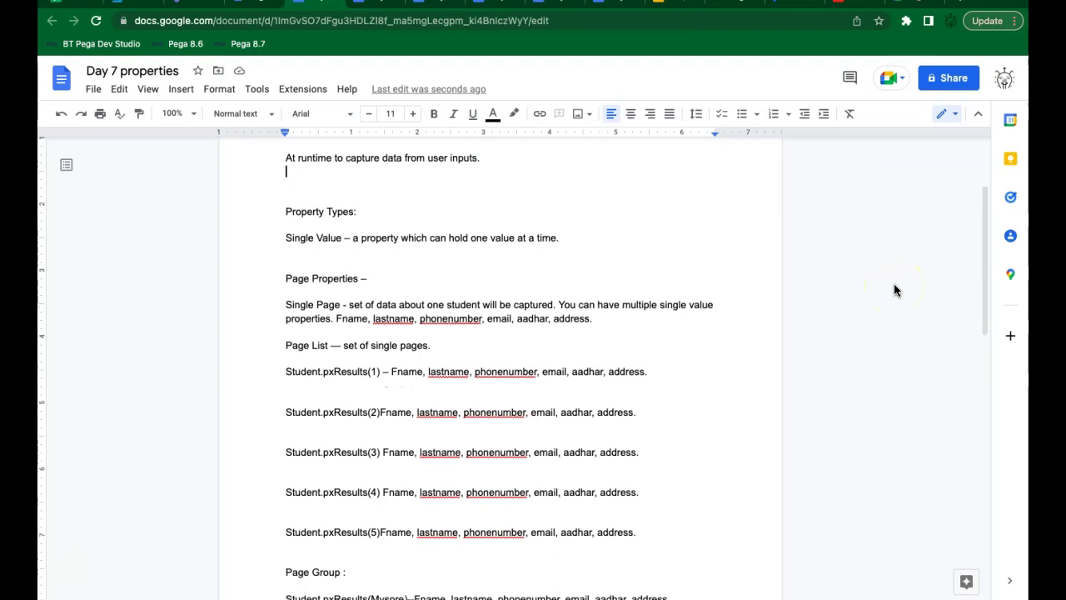
pyautogui.click(736, 3)
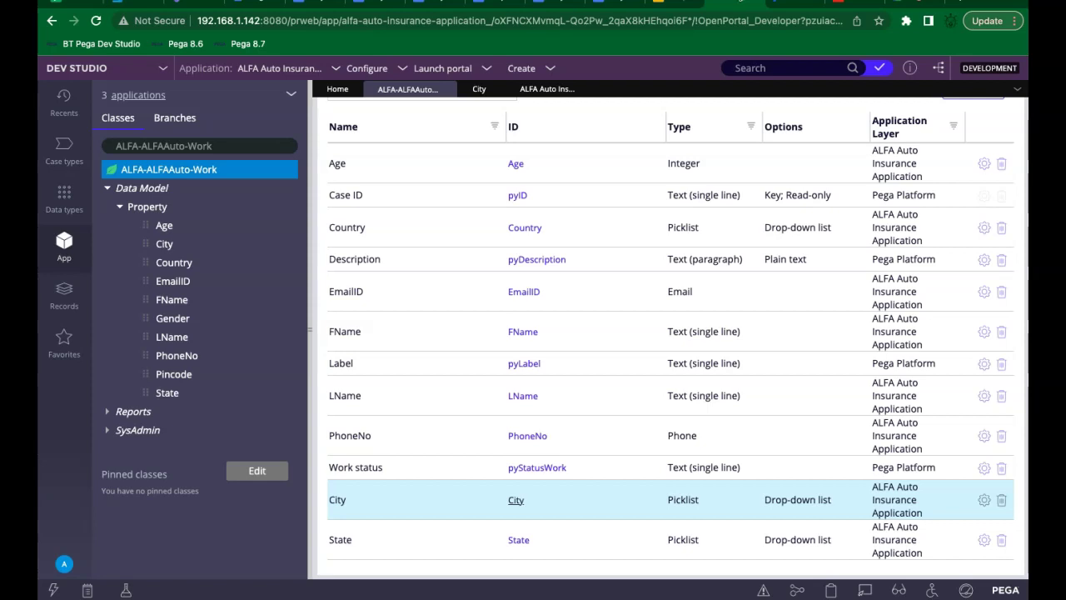
pyautogui.click(315, 2)
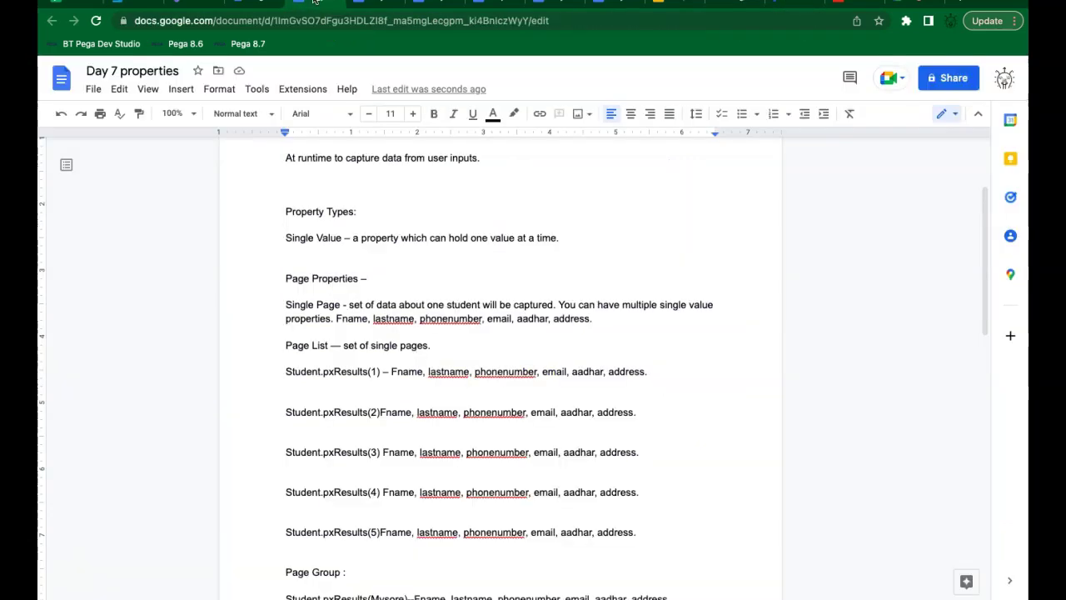